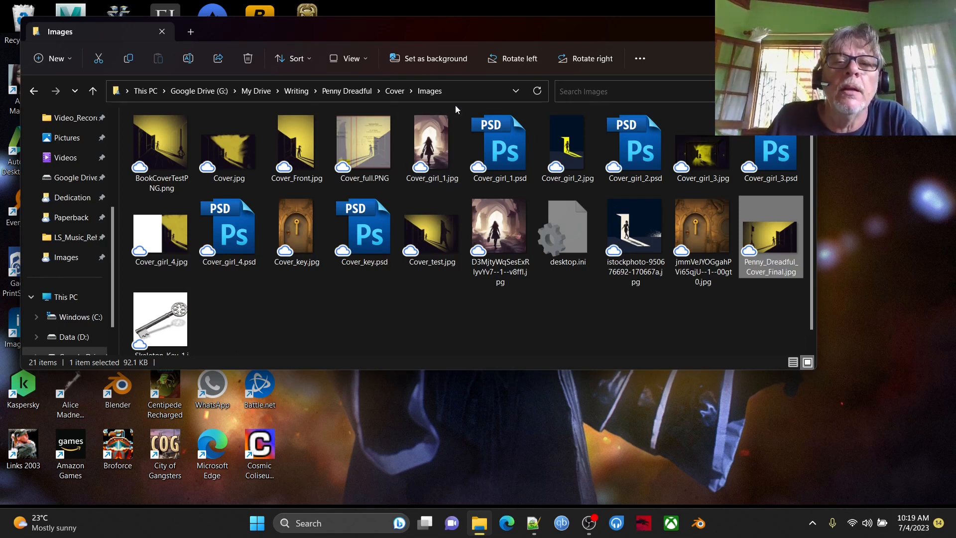
View the cover concept images Cover_girl_1.jpg and Cover_key.jpg one after the other, closing each when done.
double_click(441, 130)
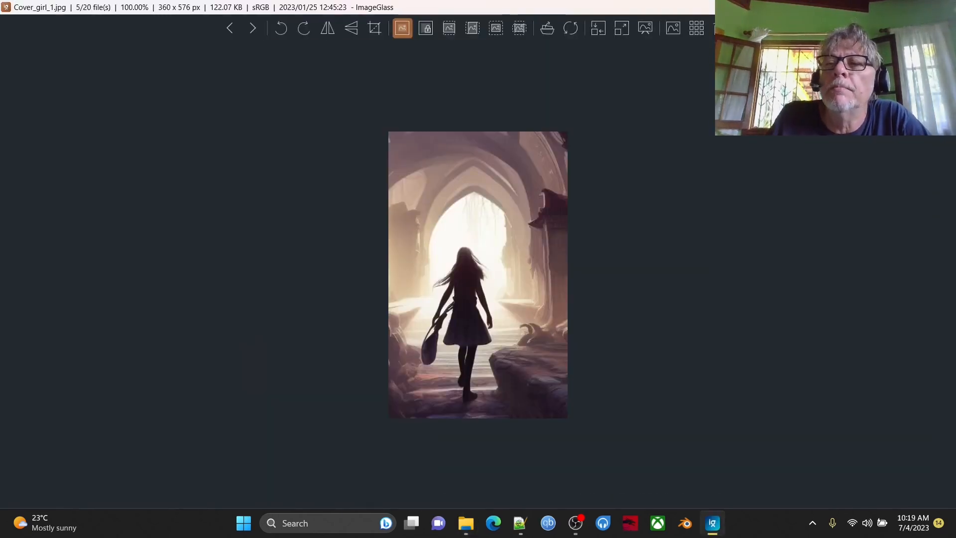
key("Escape")
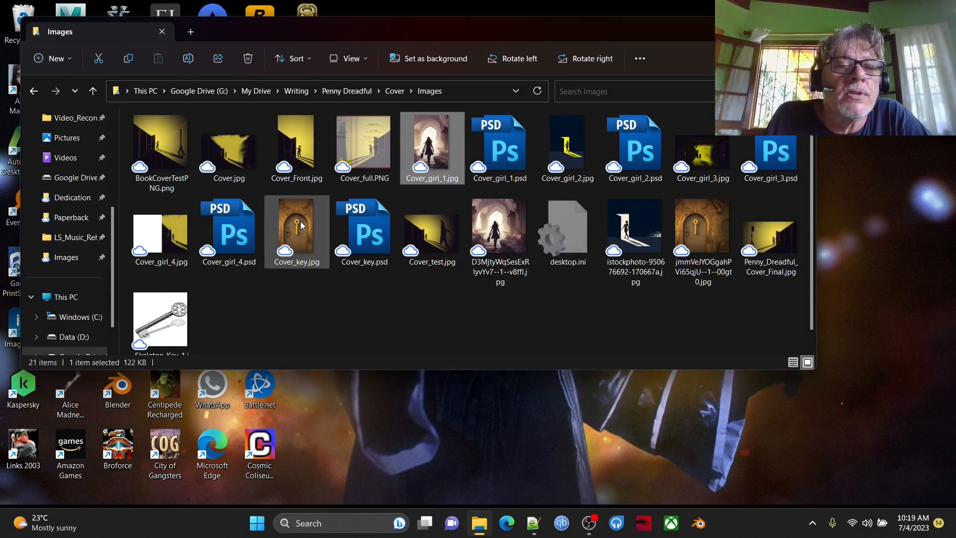
left_click(301, 221)
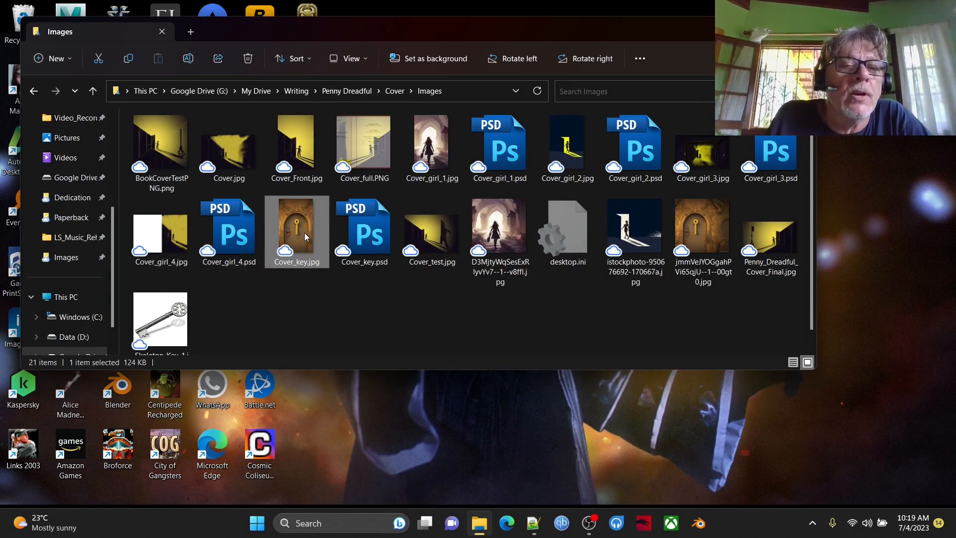
double_click(305, 236)
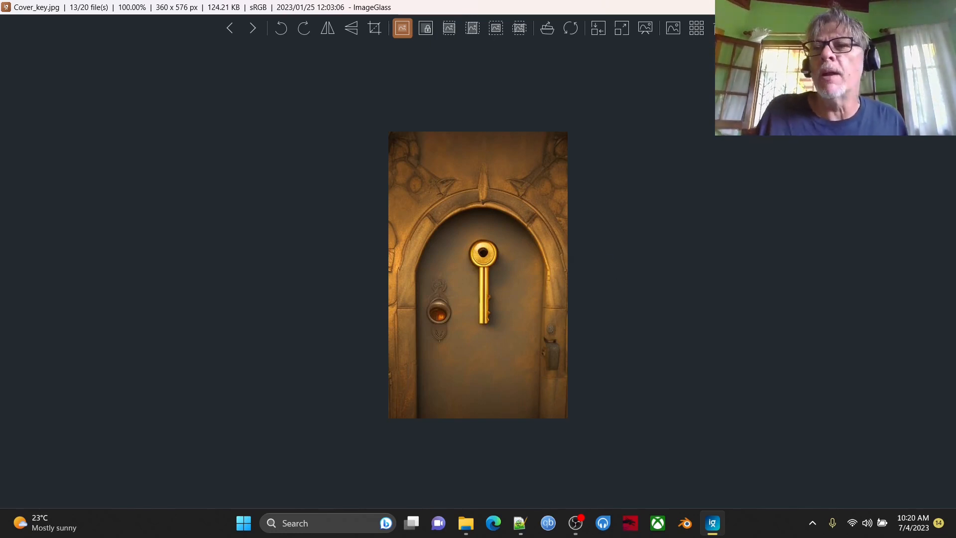
key("Escape")
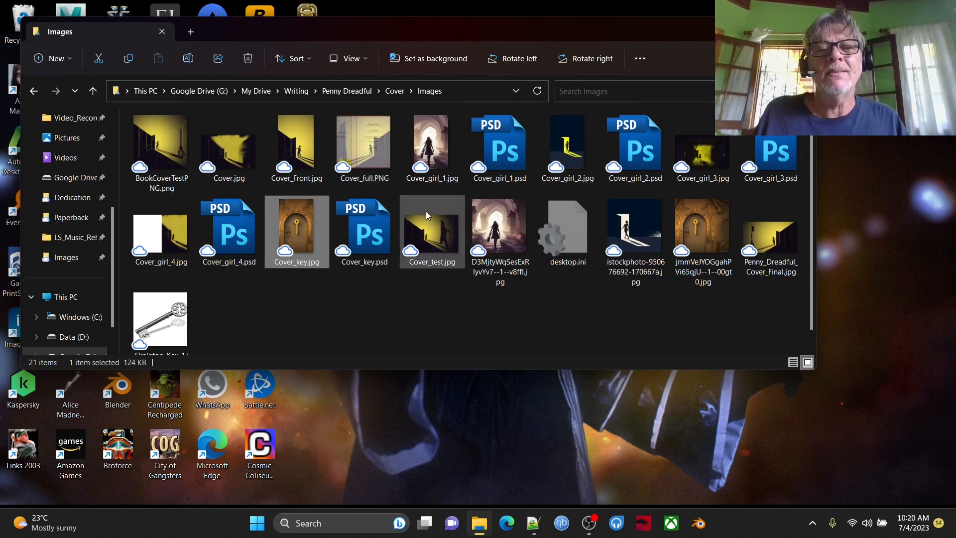
View the square picture of the girl walking through the arches and the cover concept Cover_girl_2.jpg, closing each.
left_click(510, 234)
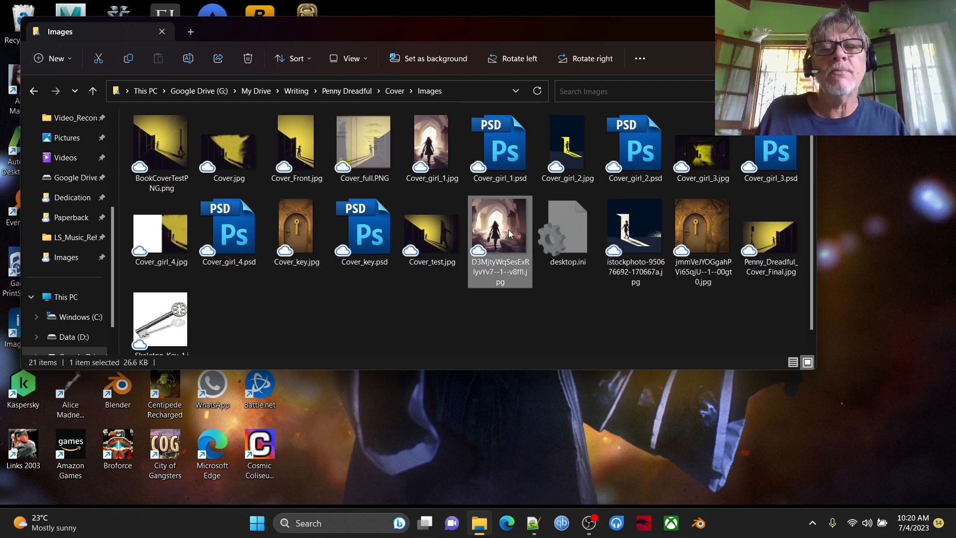
double_click(510, 234)
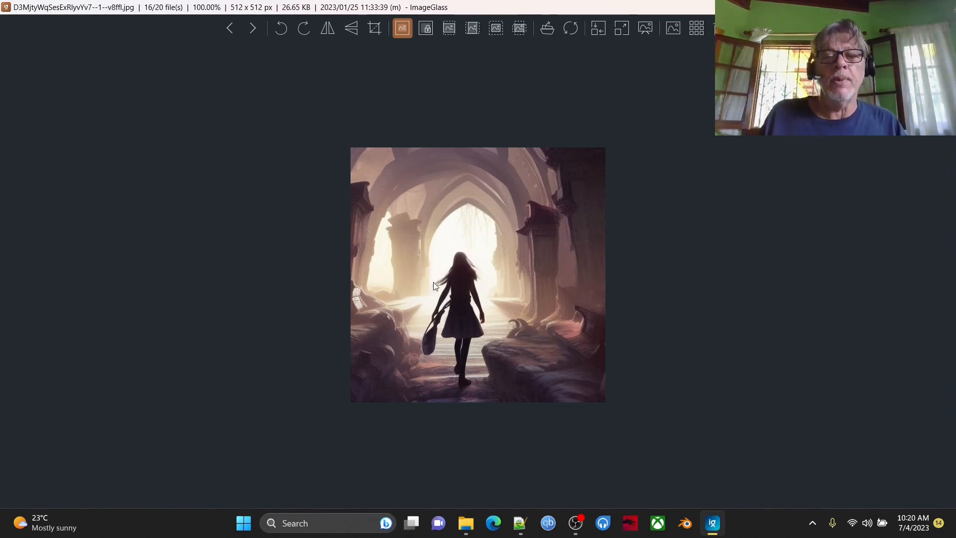
key("Escape")
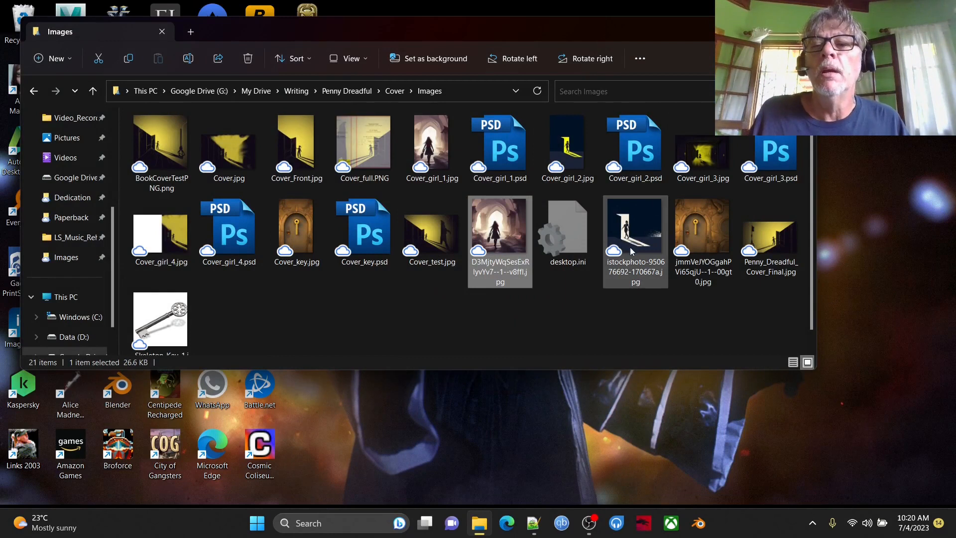
left_click(579, 163)
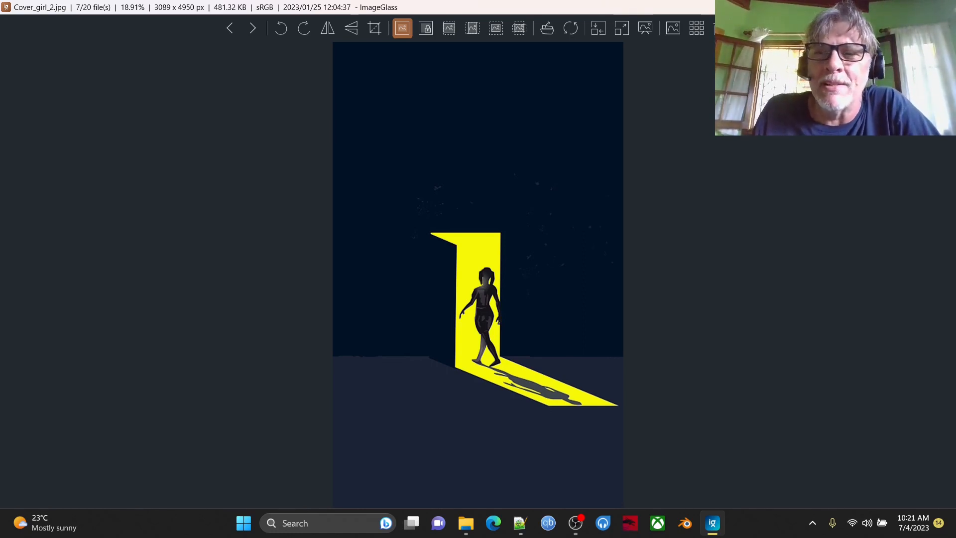
key("Escape")
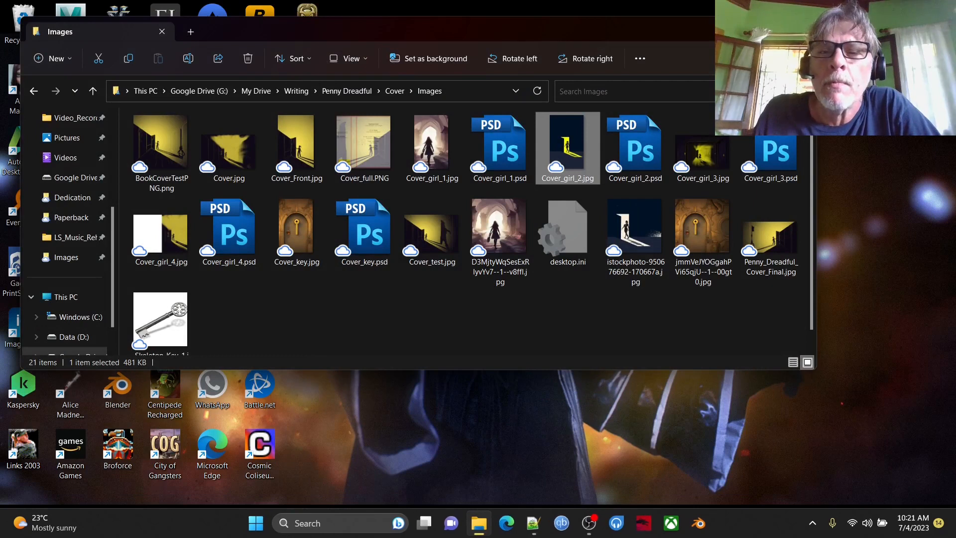
View the hallway concept Cover_girl_3.jpg and the finished artwork Penny_Dreadful_Cover_Final.jpg, closing each.
left_click(711, 160)
double_click(712, 160)
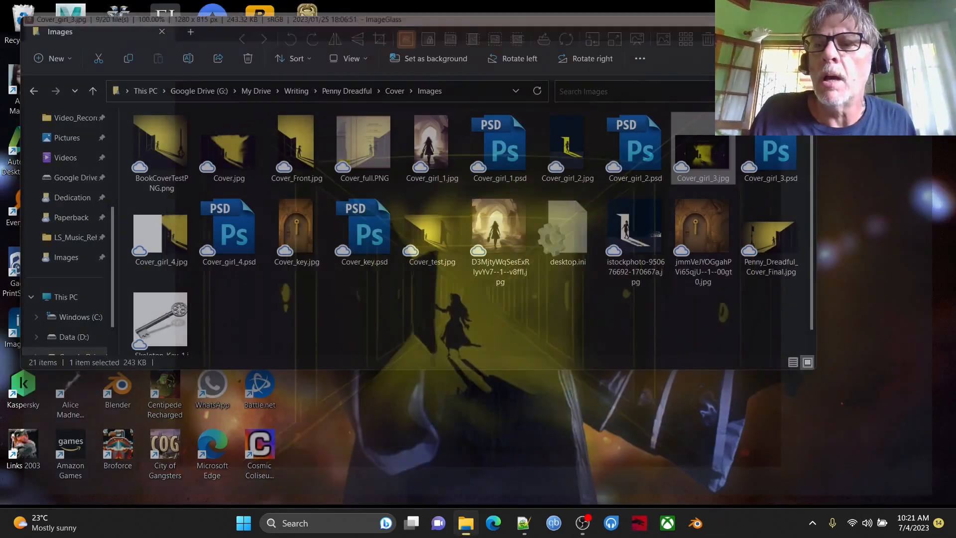
key("Escape")
left_click(768, 255)
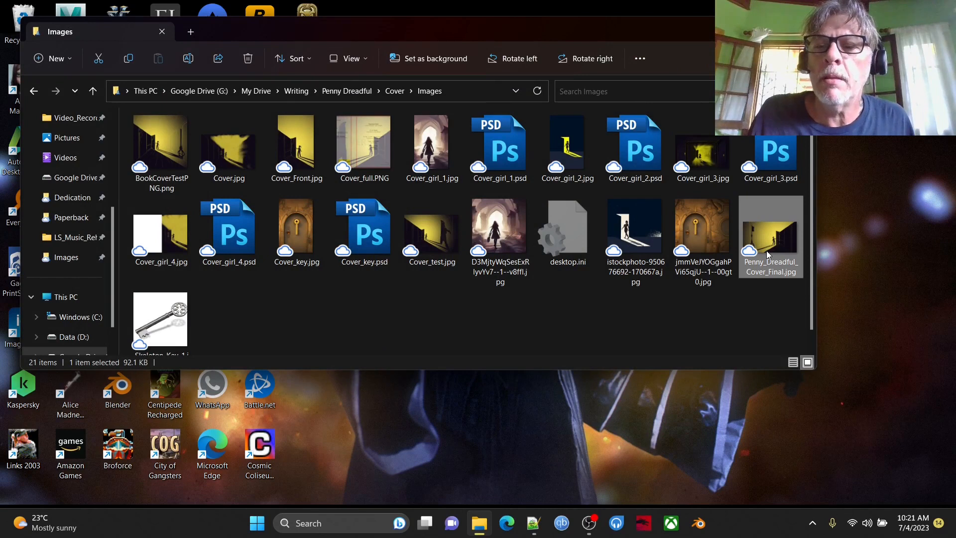
double_click(768, 254)
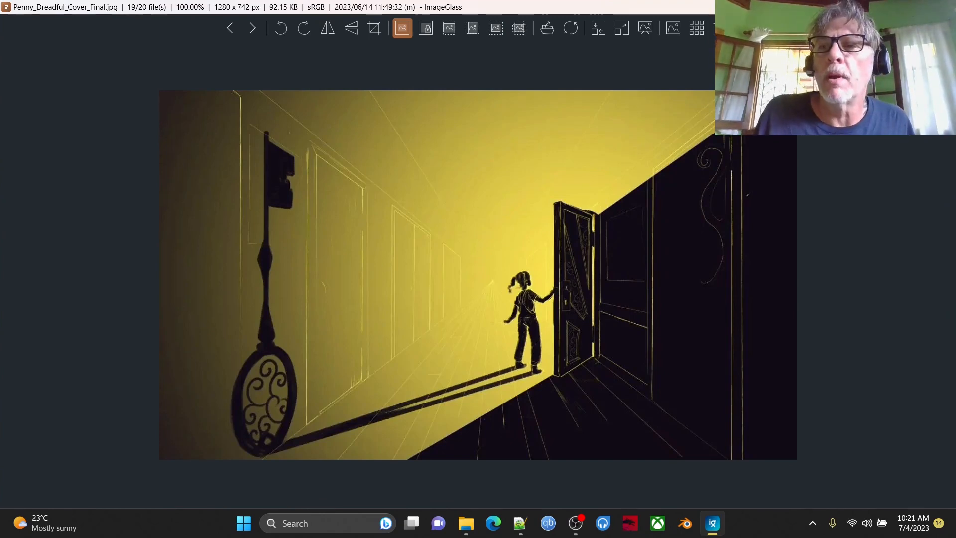
key("Escape")
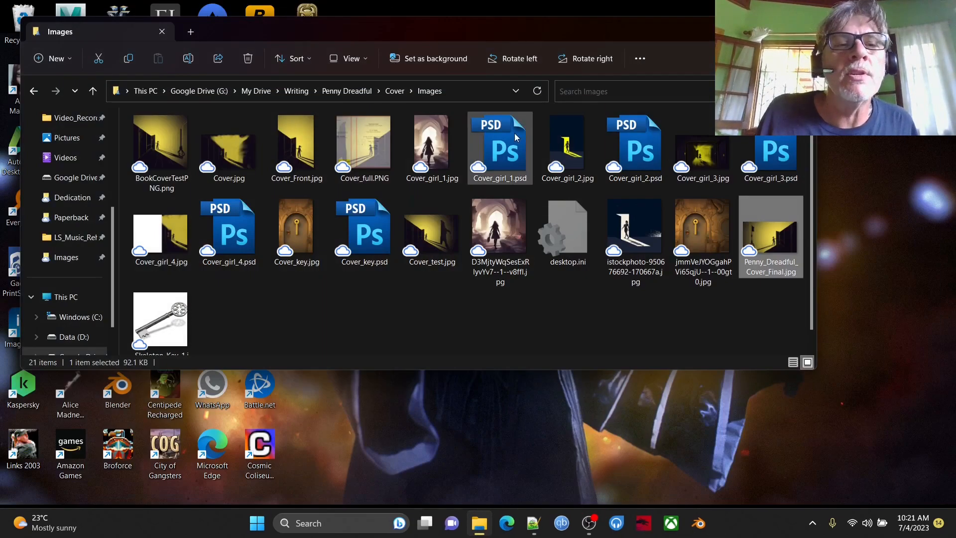
Compare the test artwork Cover_test.jpg with the finished Penny_Dreadful_Cover_Final.jpg, closing both images.
left_click(428, 233)
double_click(428, 231)
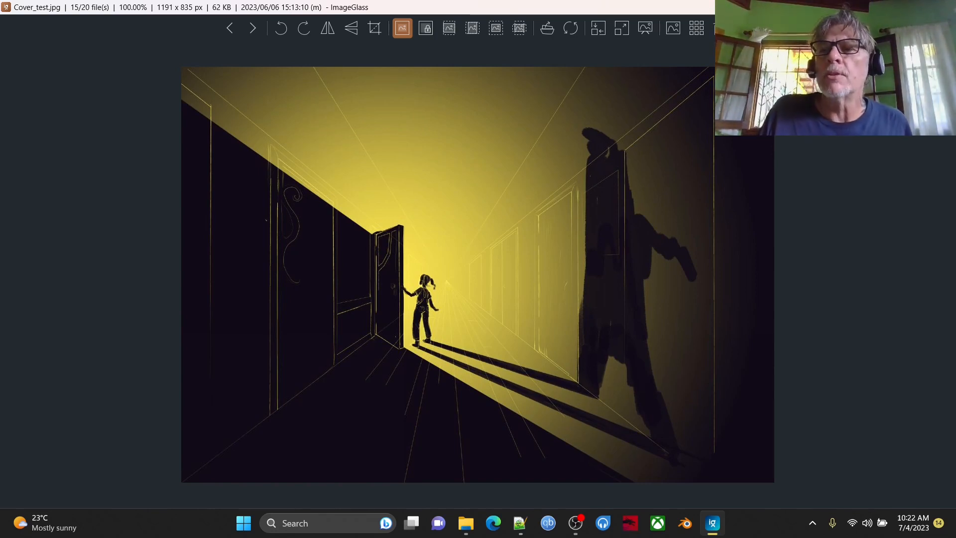
left_click(943, 7)
double_click(788, 243)
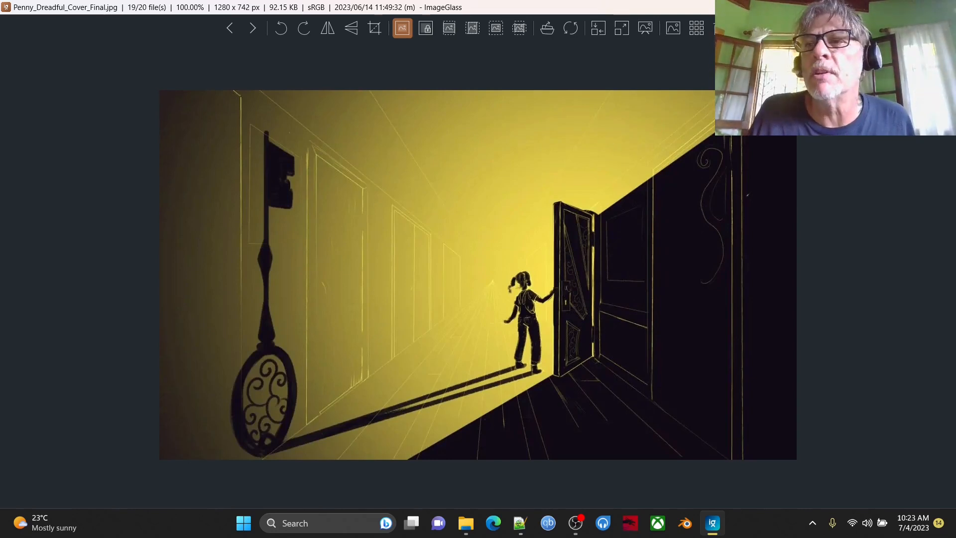
key("Escape")
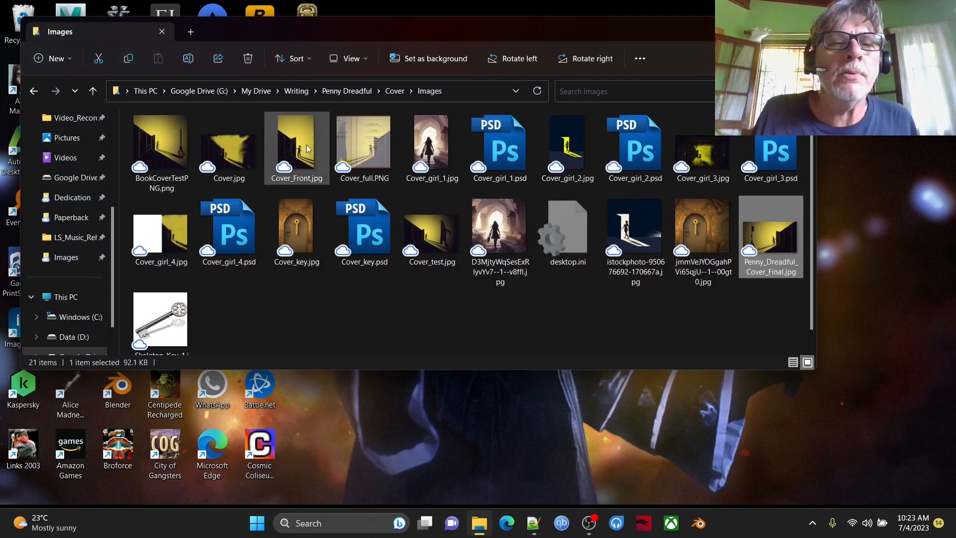
Examine the paperback template layout in Cover_full.PNG, plus the earlier hallway concept Cover_girl_3.jpg, closing each image.
double_click(347, 156)
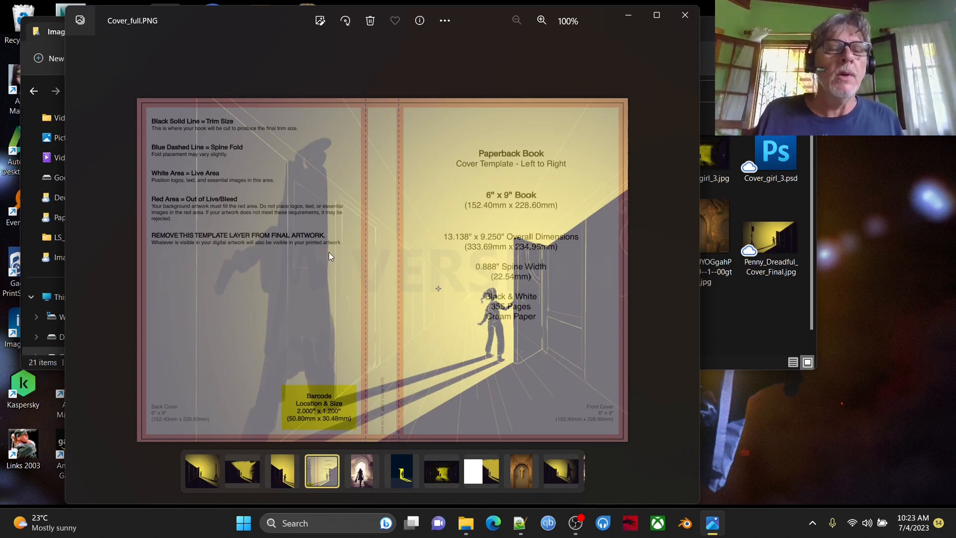
left_click(685, 20)
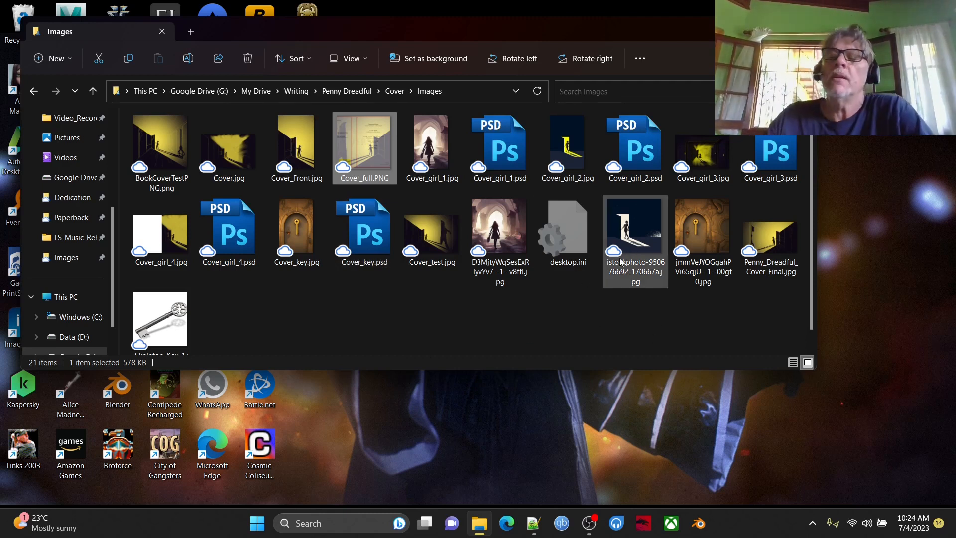
mouse_move(621, 261)
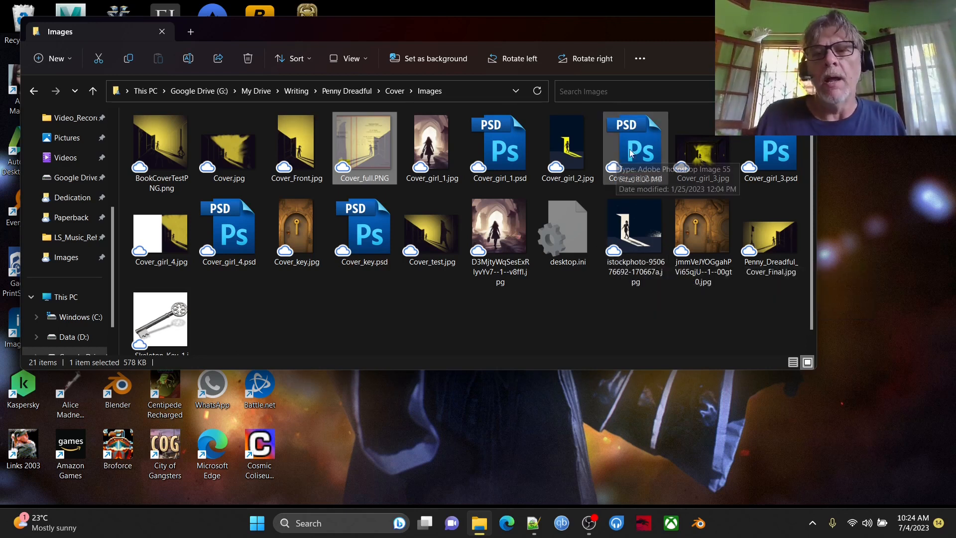
double_click(701, 154)
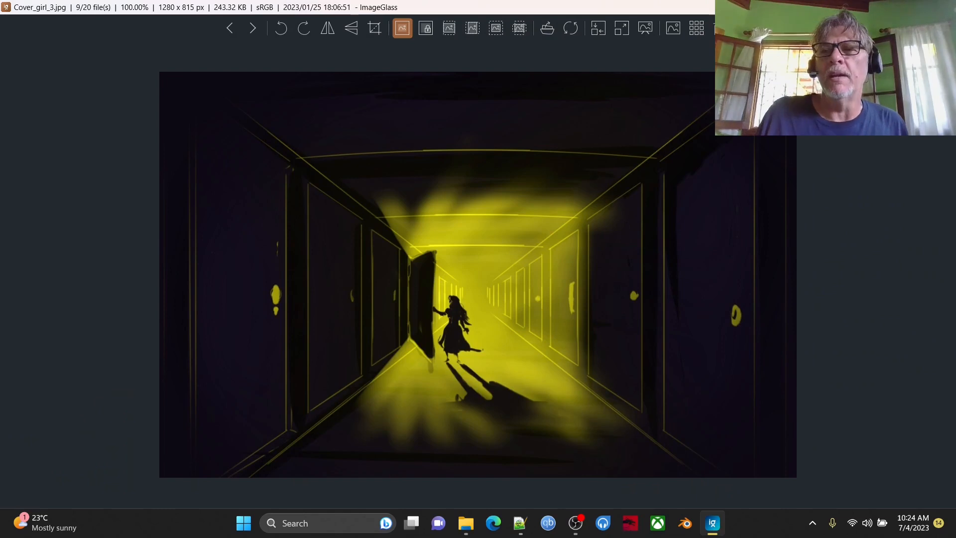
key("Escape")
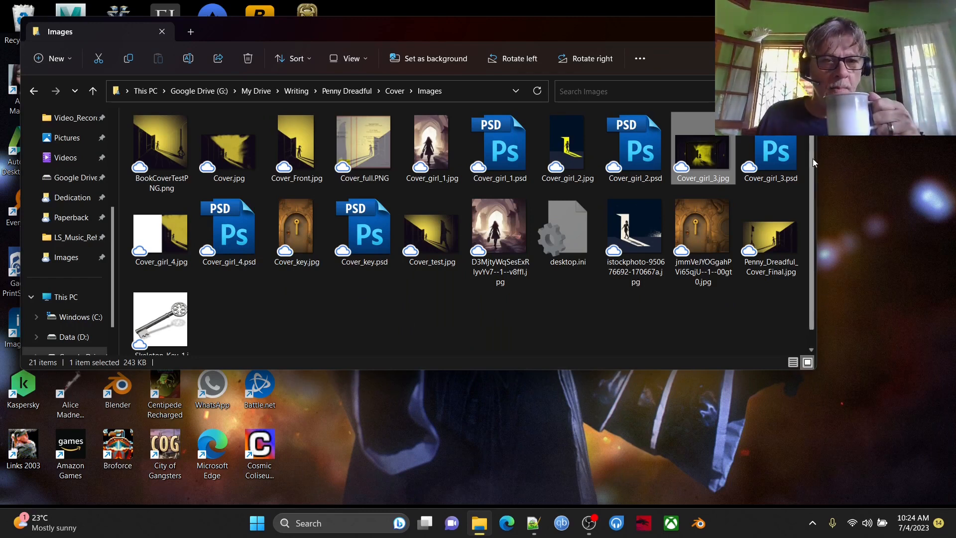
mouse_move(785, 153)
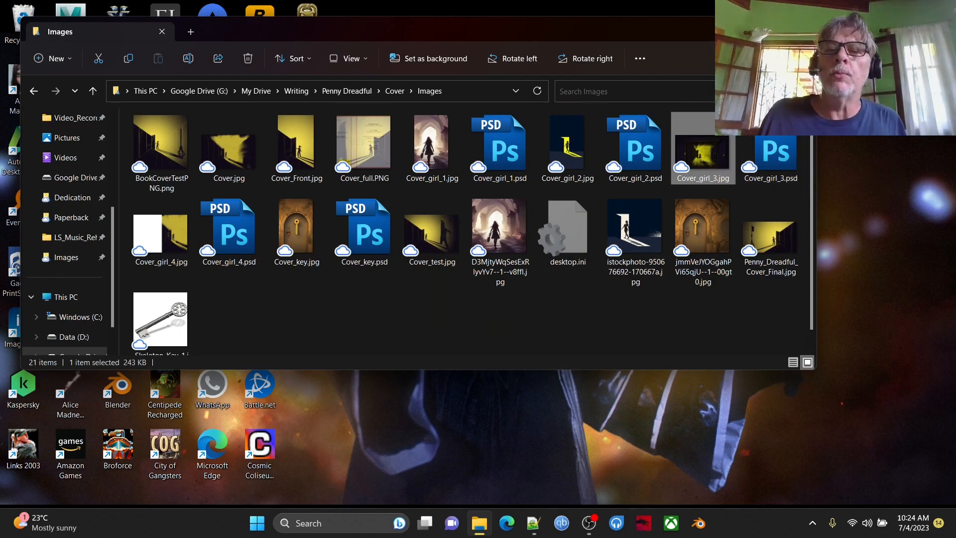
Switch from the image folder to Microsoft Edge and open the Penny_Dreadful_Paperback_Formatting document from Google Drive.
left_click(746, 31)
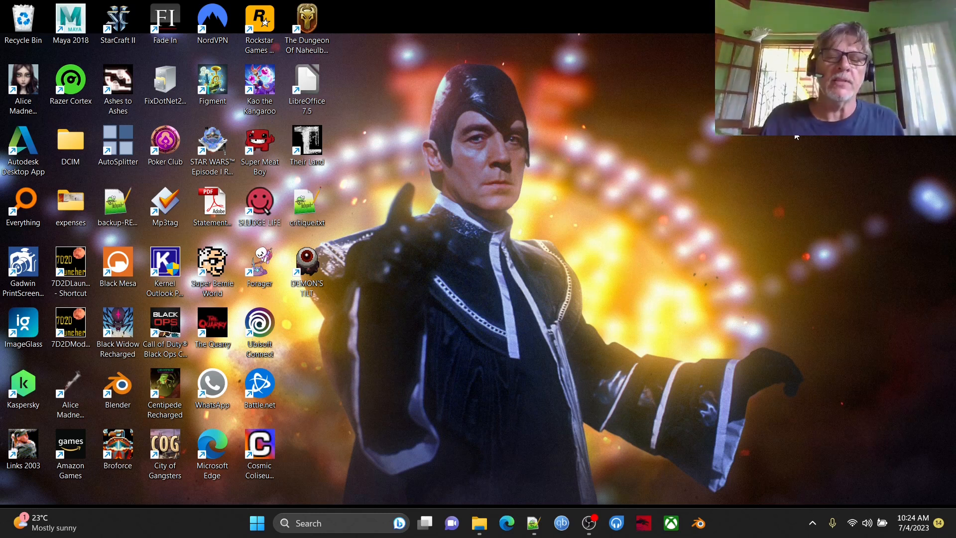
left_click(507, 523)
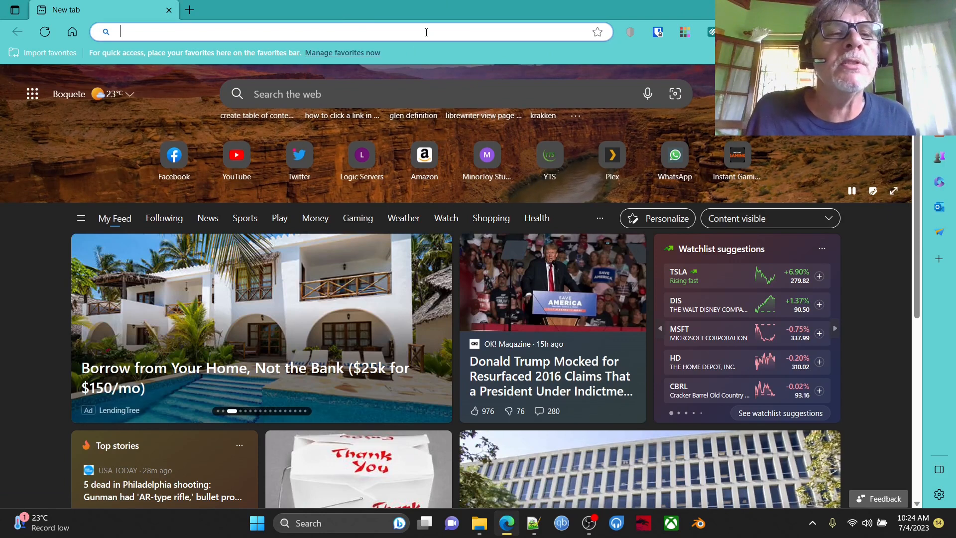
left_click(689, 31)
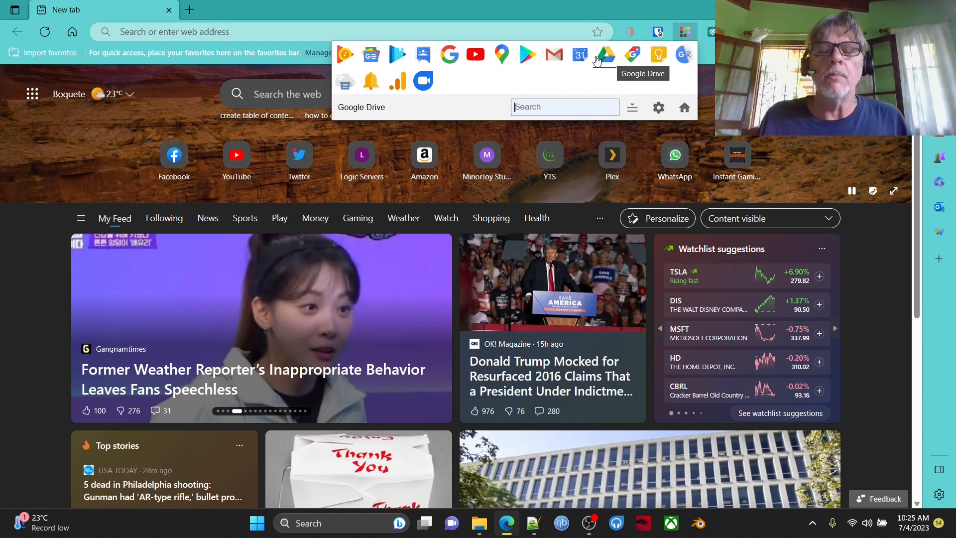
left_click(599, 56)
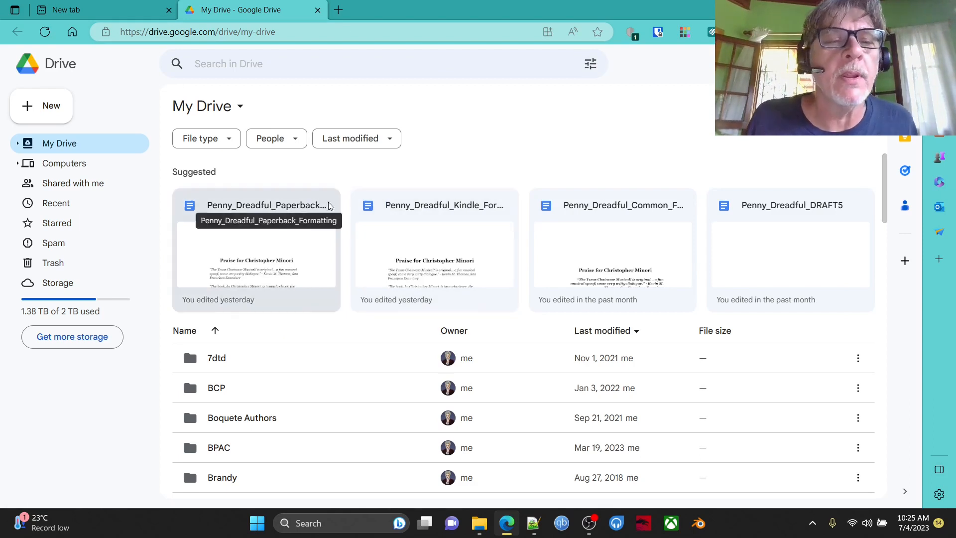
left_click(281, 216)
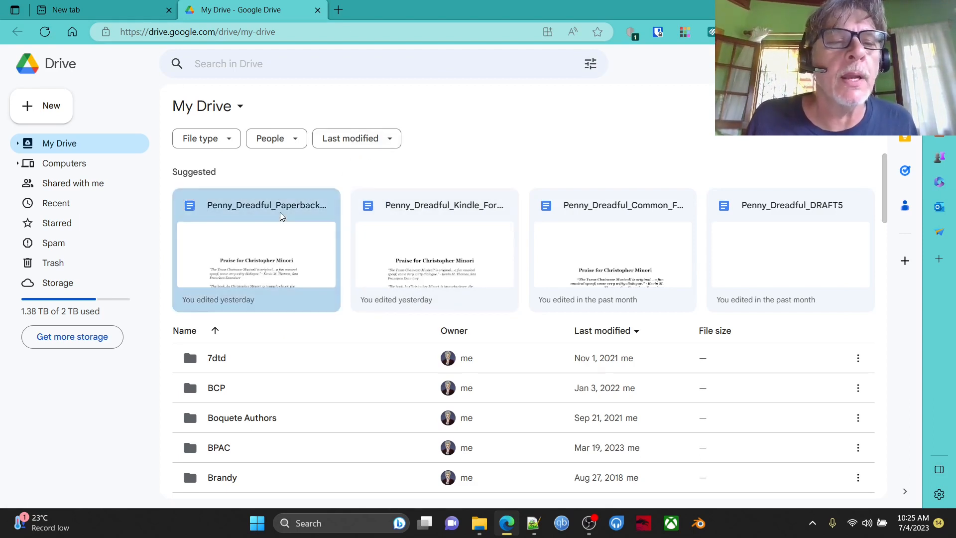
double_click(280, 216)
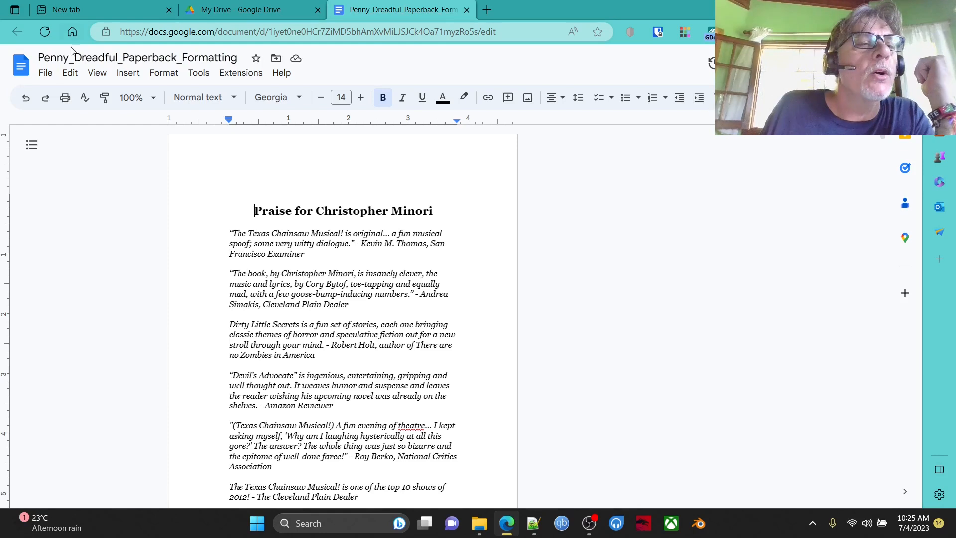
Open the document's page setup to examine the orientation, paper size and margins of Section 1.
left_click(44, 72)
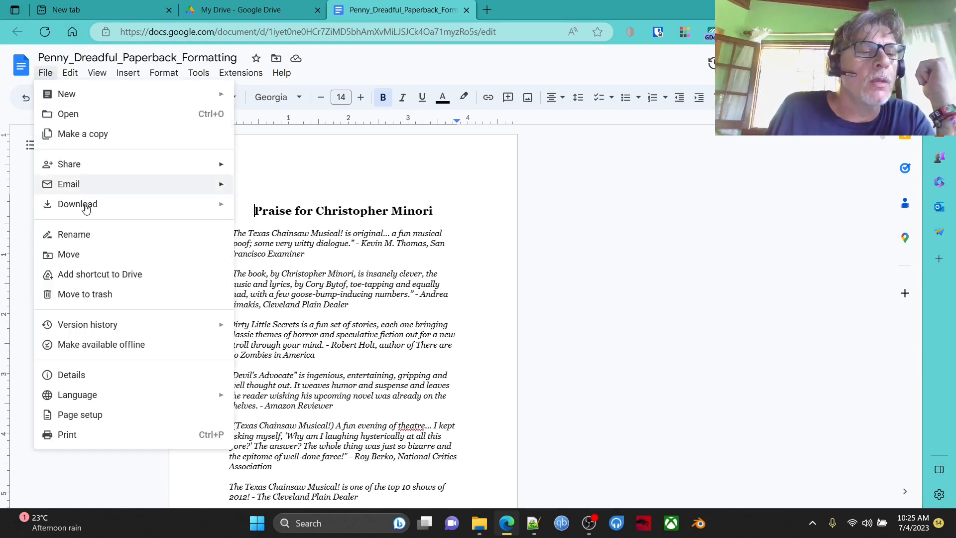
left_click(92, 420)
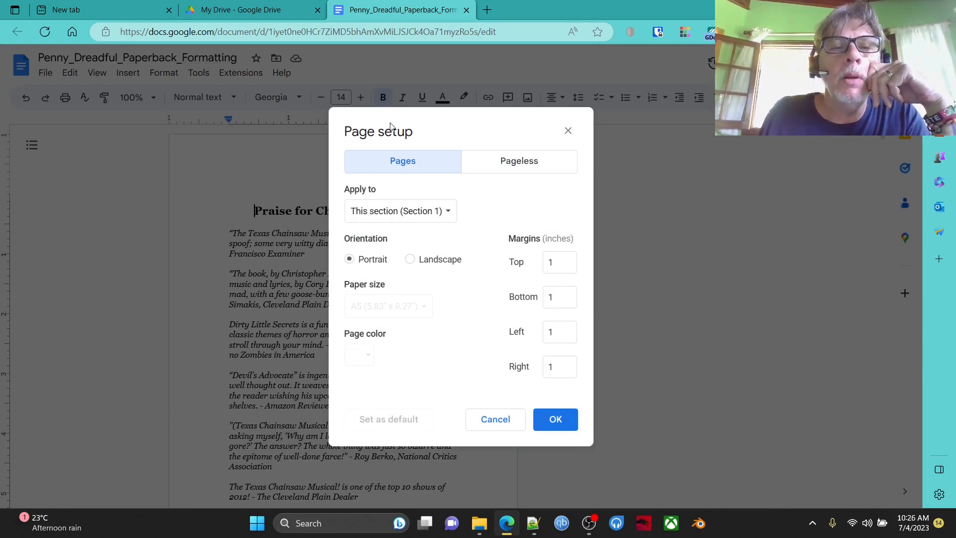
left_click(567, 133)
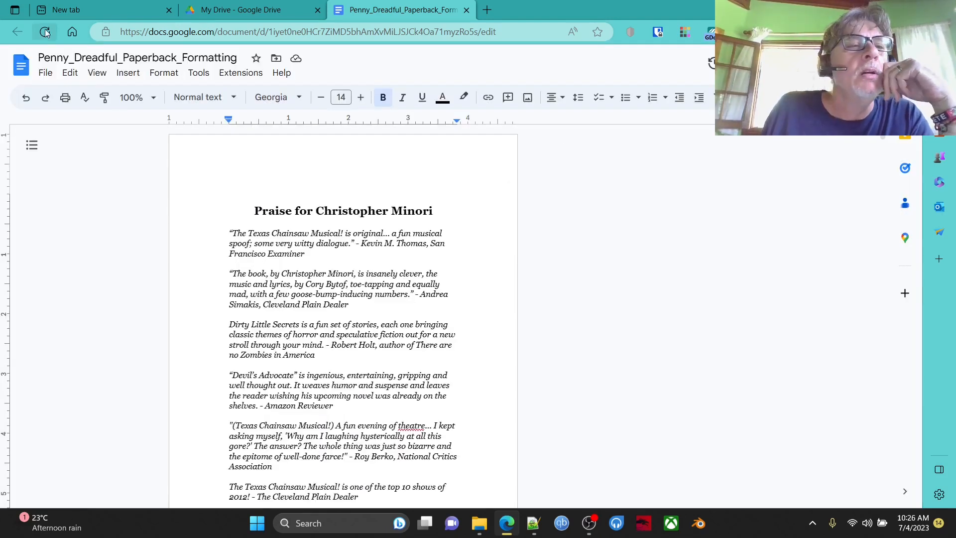
left_click(46, 75)
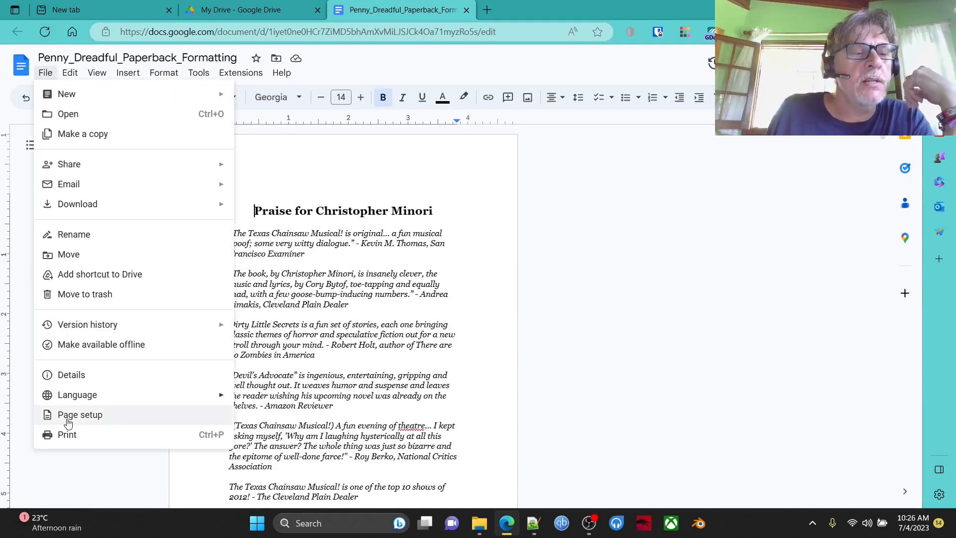
mouse_move(137, 202)
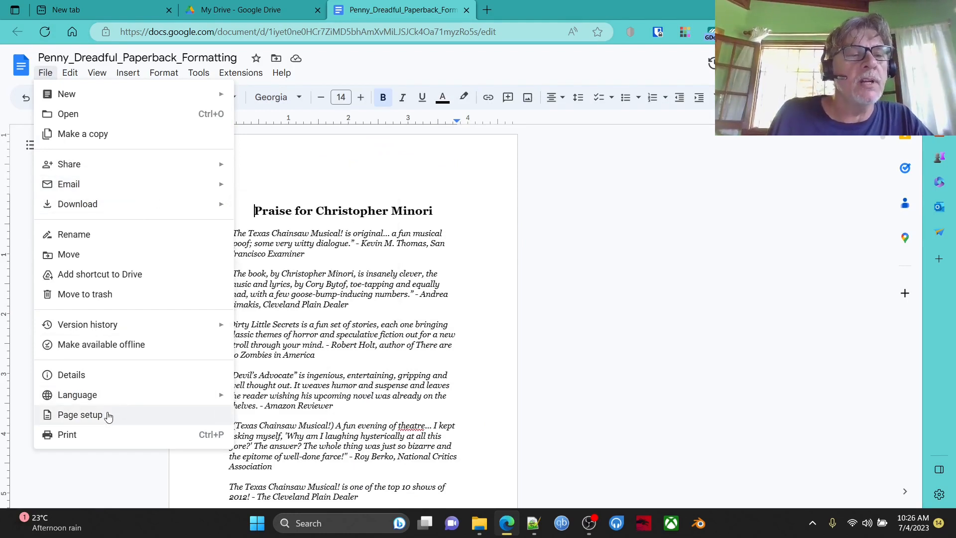
left_click(109, 417)
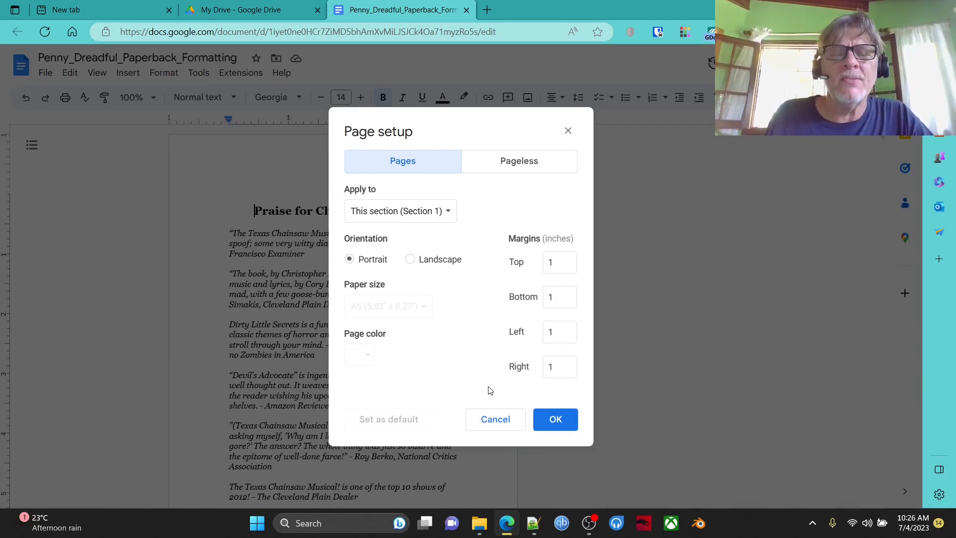
Close the page setup without changes and open the Page Sizer add-on's custom page size settings.
left_click(495, 421)
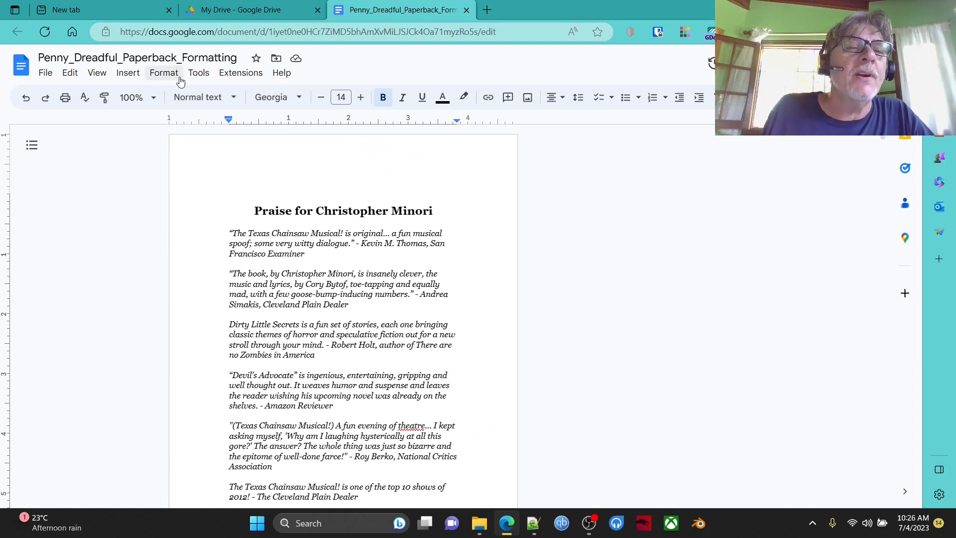
left_click(237, 77)
mouse_move(290, 207)
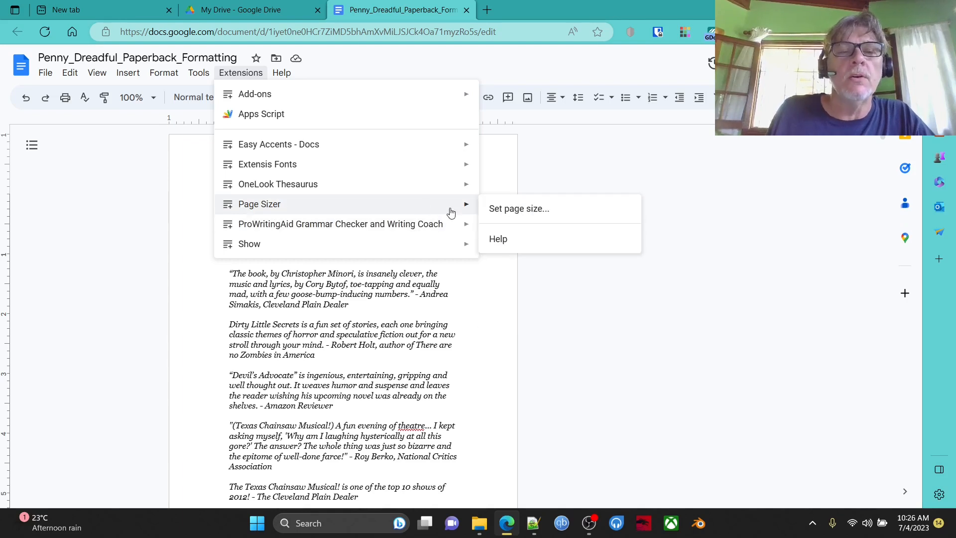
left_click(518, 209)
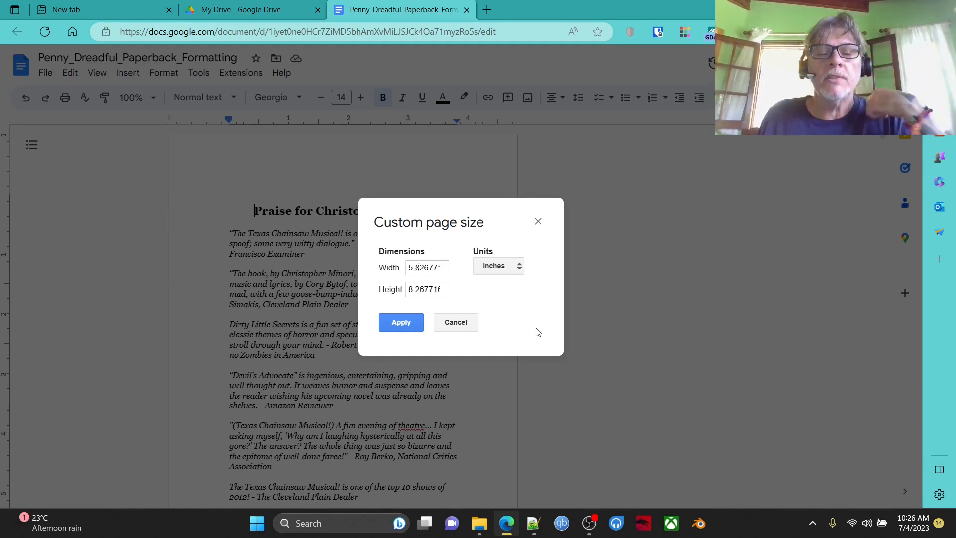
Copy the custom page width into the new 1 note in Notepad++, add an "x" after it, and minimize the note.
left_click(426, 268)
left_click_drag(410, 268, 457, 272)
key("ctrl+c")
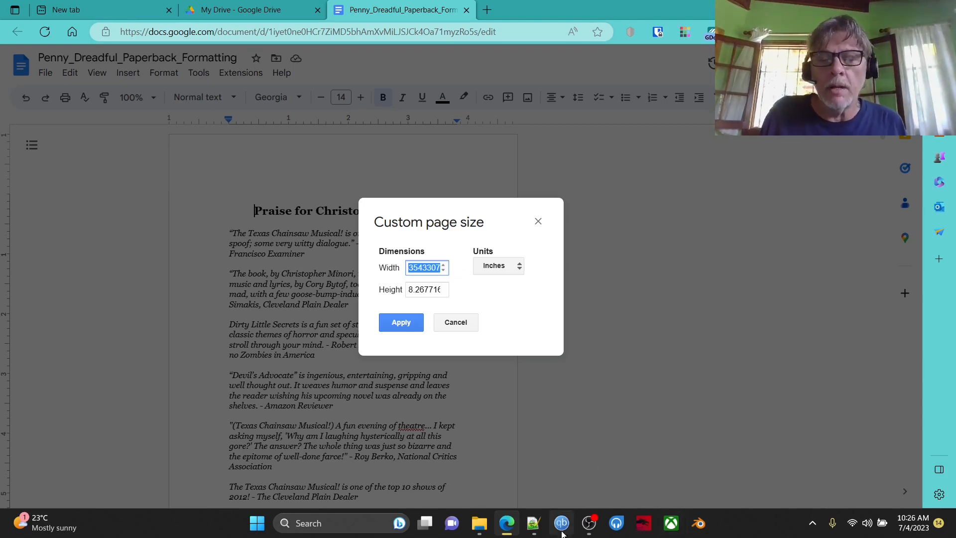
left_click(533, 523)
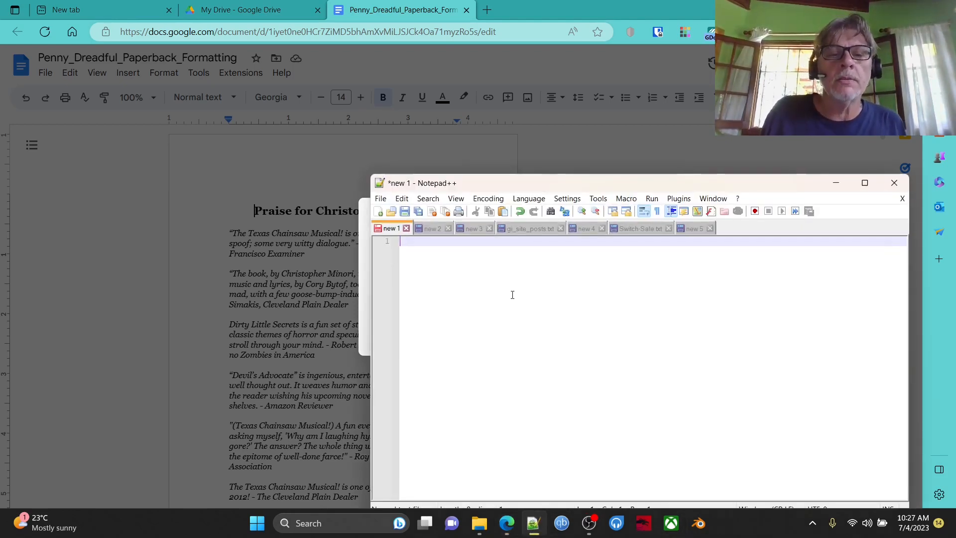
key("ctrl+v")
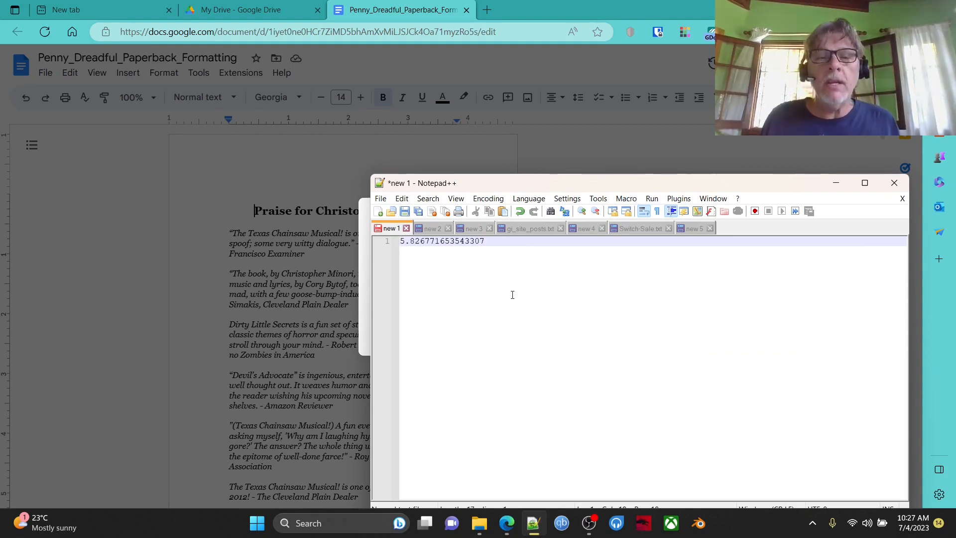
type("x")
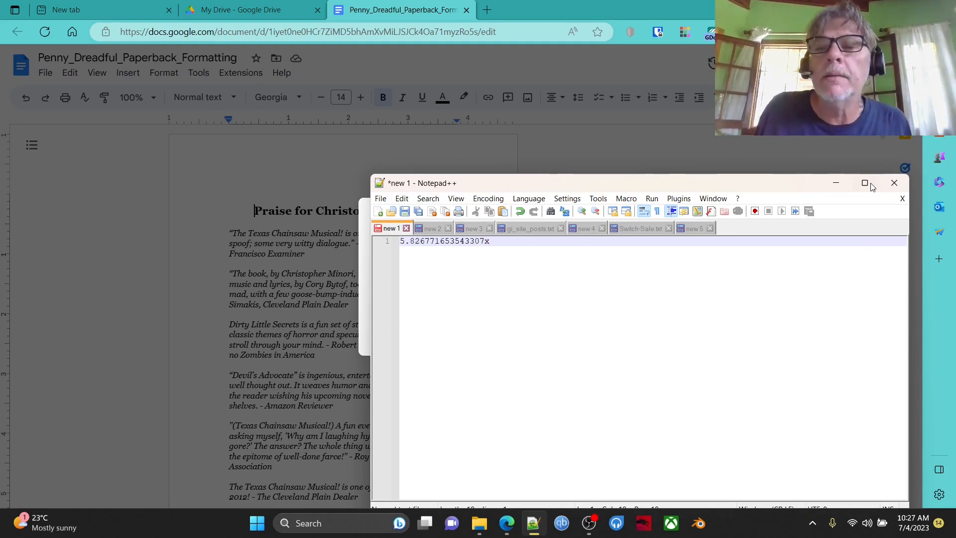
left_click(836, 182)
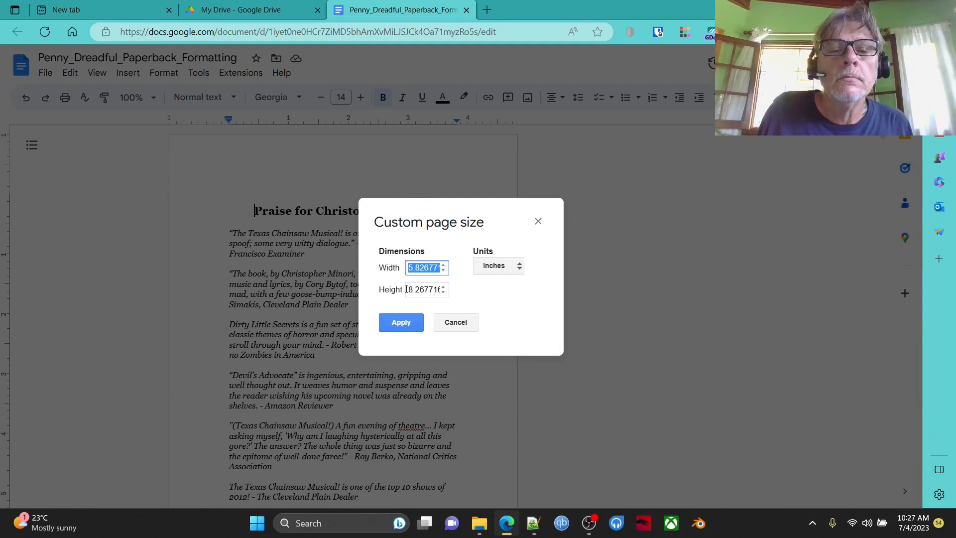
Copy the custom page height after the "x" in the Notepad++ note, and close the page size settings without applying changes.
left_click_drag(407, 290, 495, 293)
key("ctrl+c")
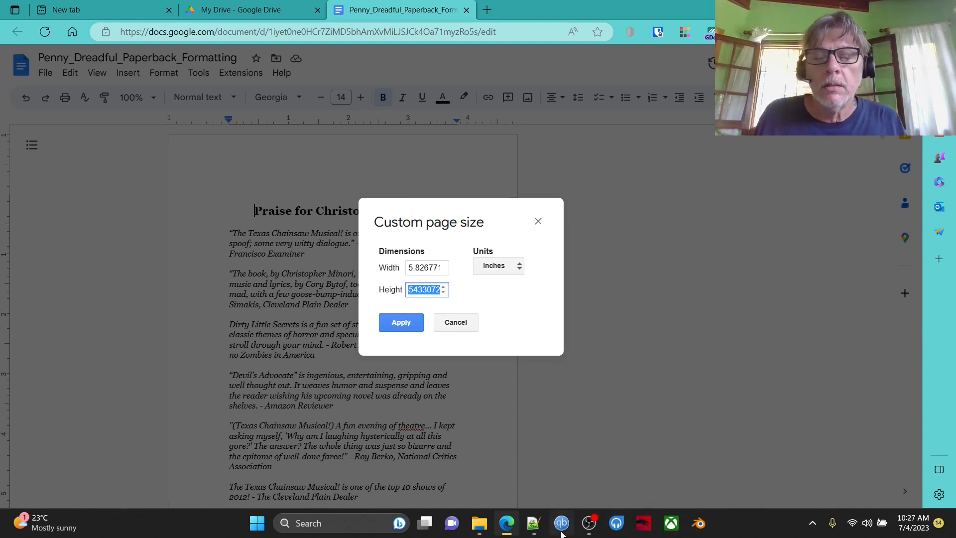
left_click(534, 523)
key("ctrl+v")
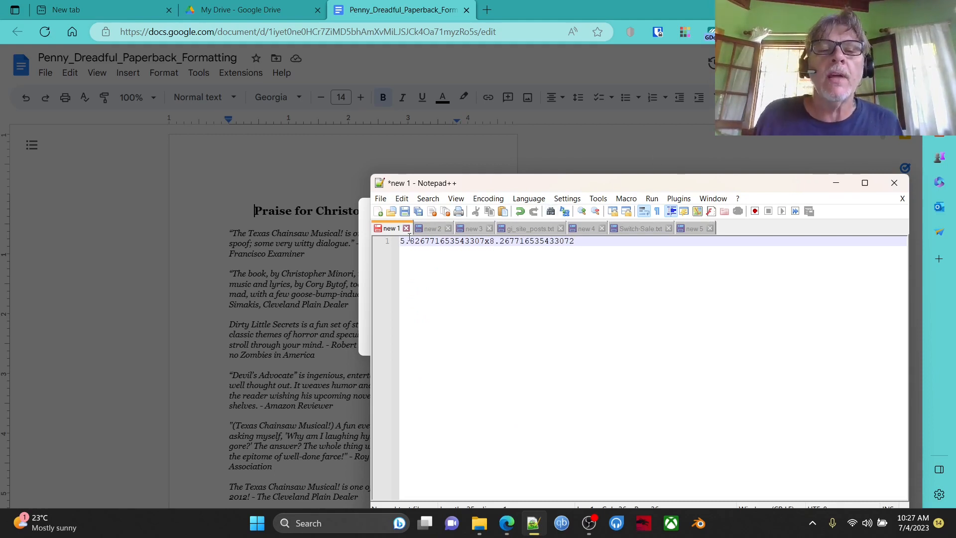
left_click(844, 185)
left_click(456, 323)
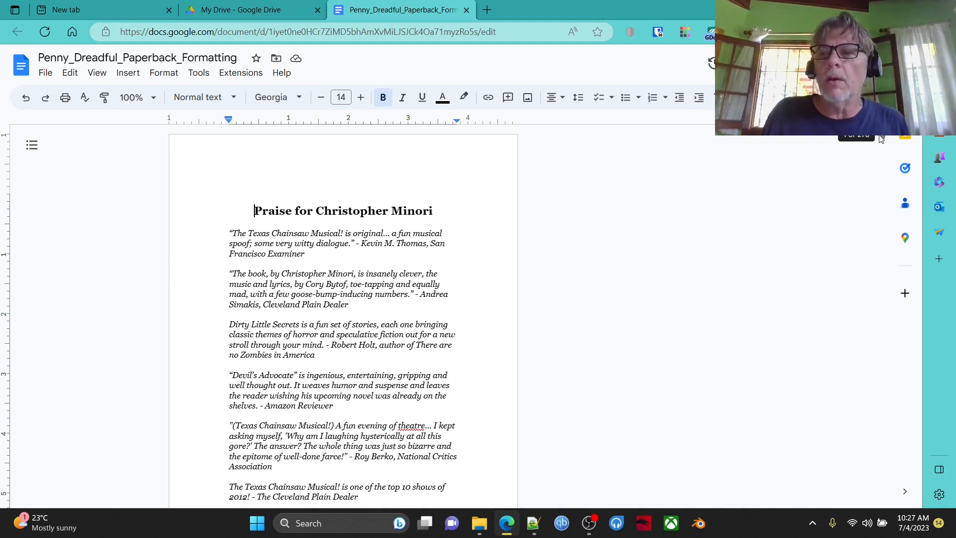
Check the manuscript's total page count at its end and record "278 pages" on a second line of the Notepad++ note.
left_click_drag(885, 138, 883, 500)
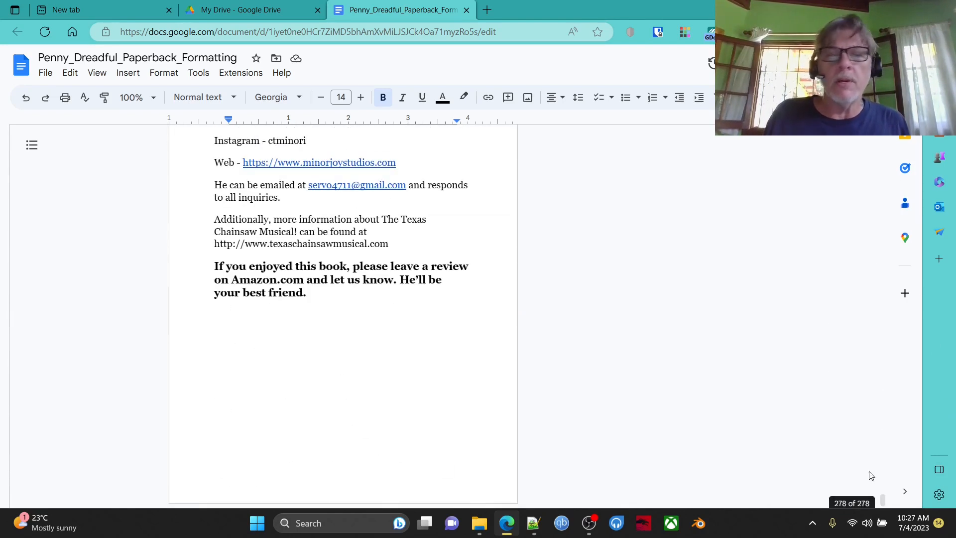
scroll(298, 340, "up", 15)
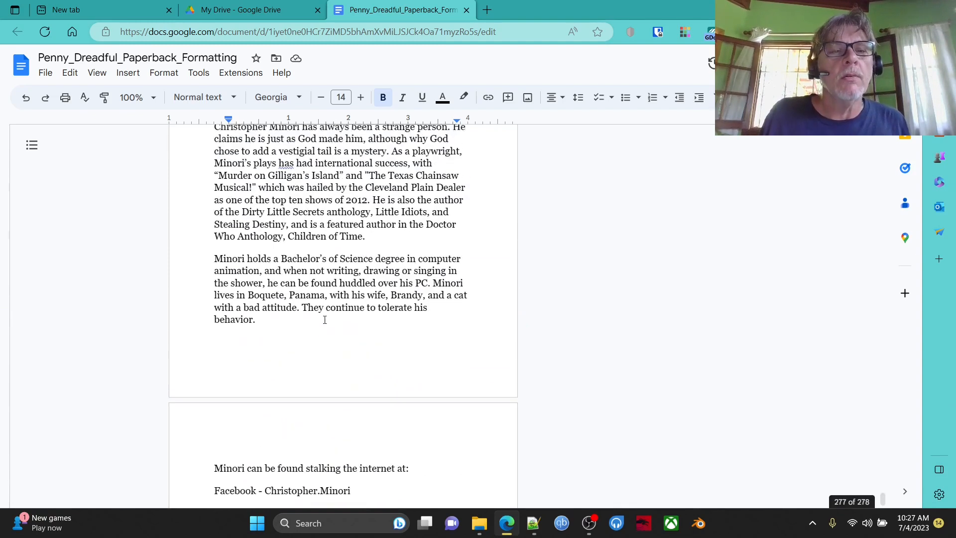
scroll(325, 319, "up", 5)
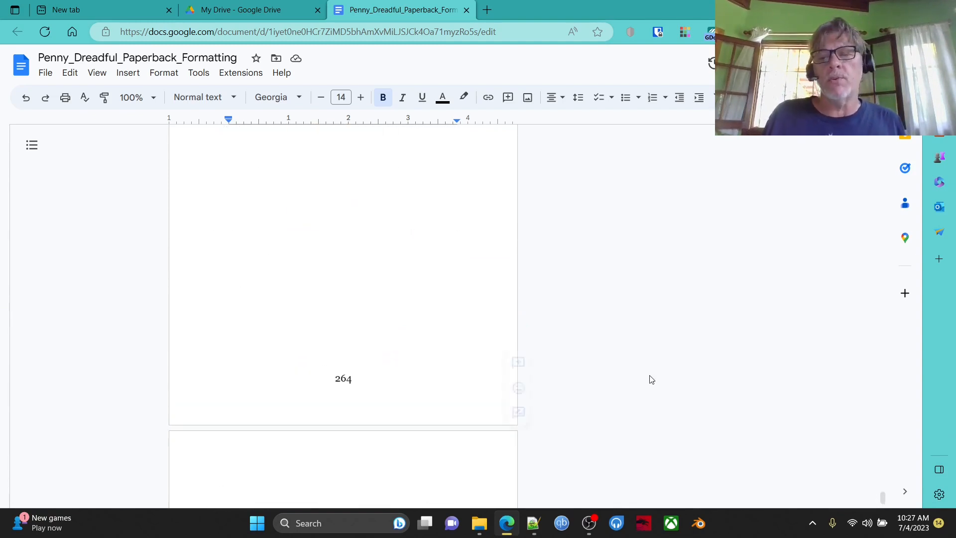
left_click_drag(884, 500, 883, 135)
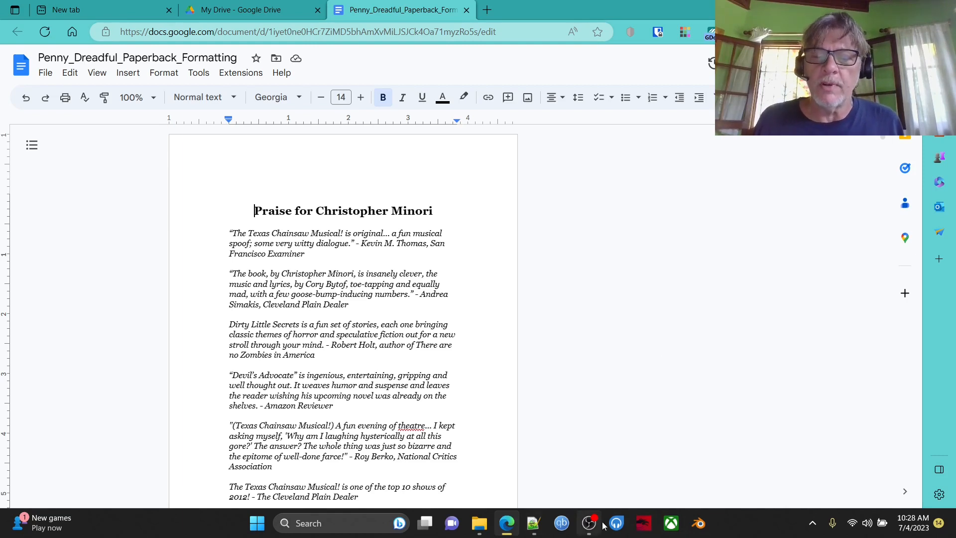
left_click(534, 523)
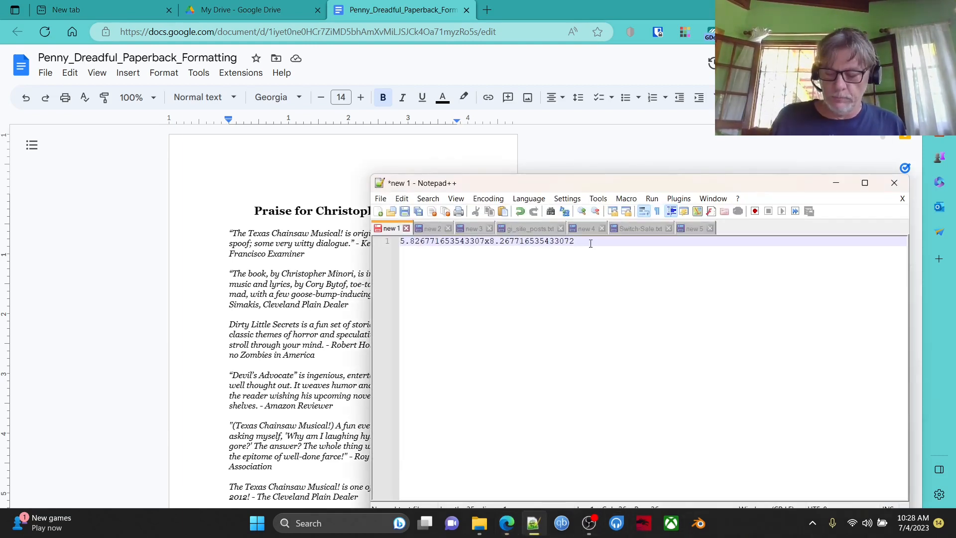
key("Return")
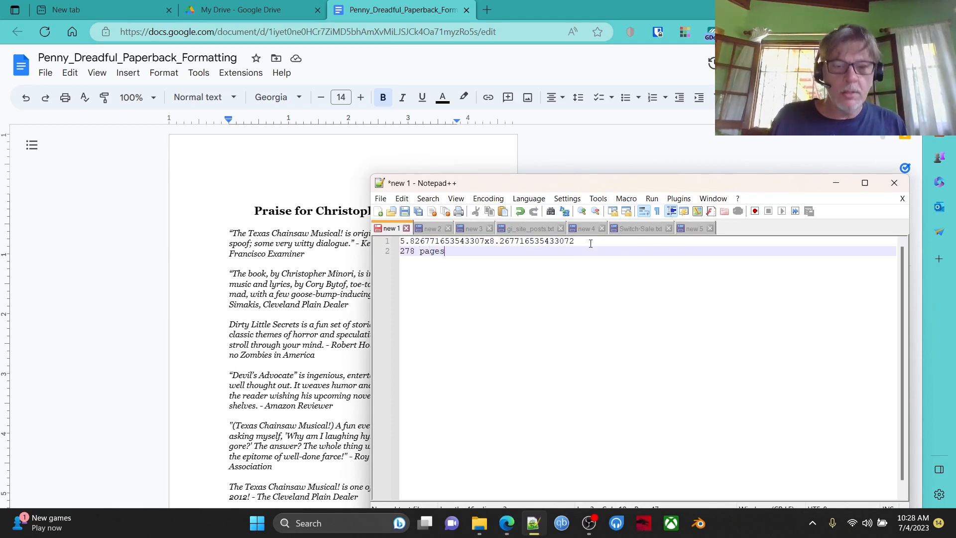
left_click(838, 183)
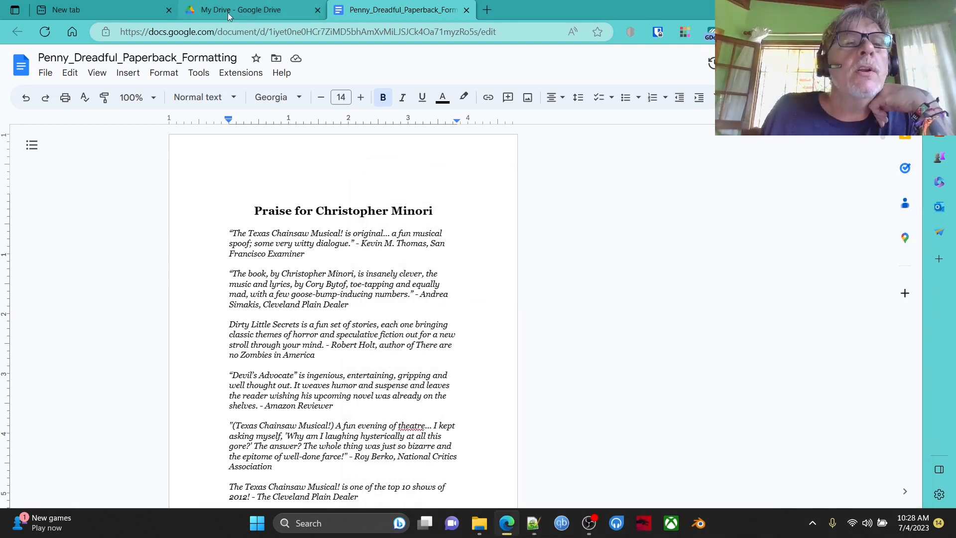
Search the web for "kdp cover template" in a new browser tab and open the KDP Cover Calculator result.
left_click(487, 9)
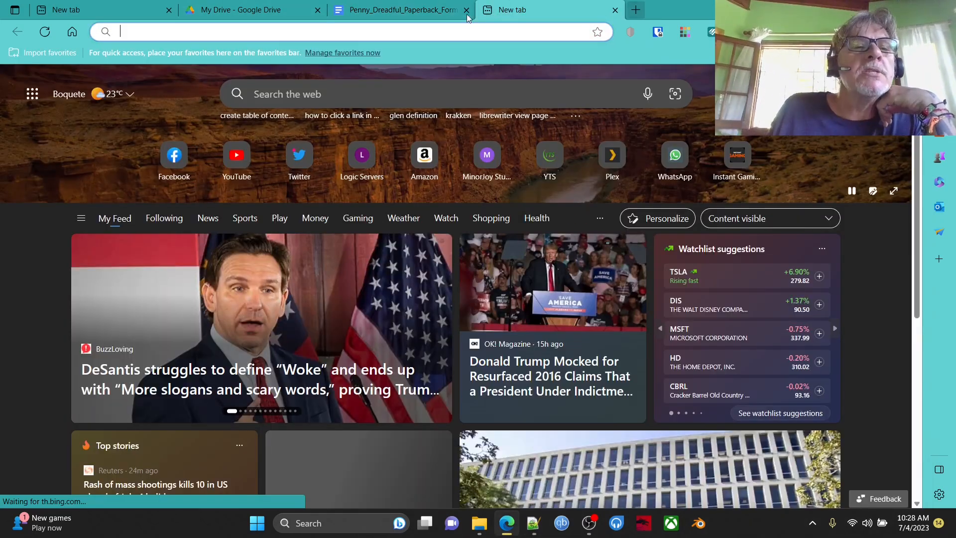
left_click(315, 26)
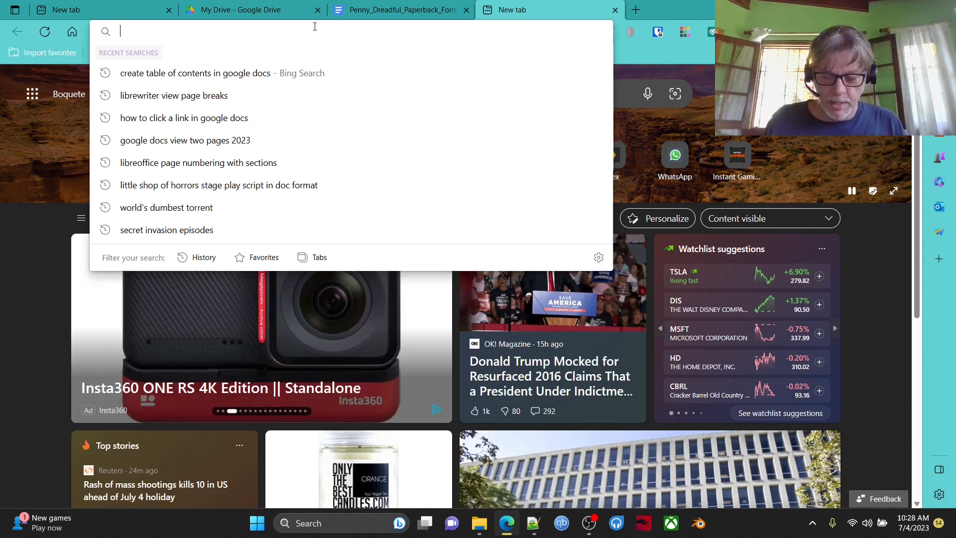
type("kdp")
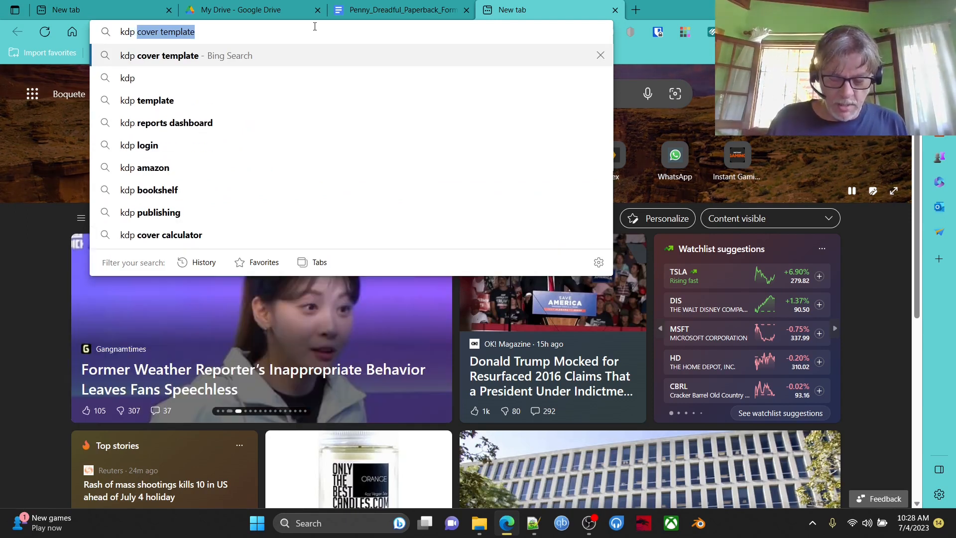
type(" cover template")
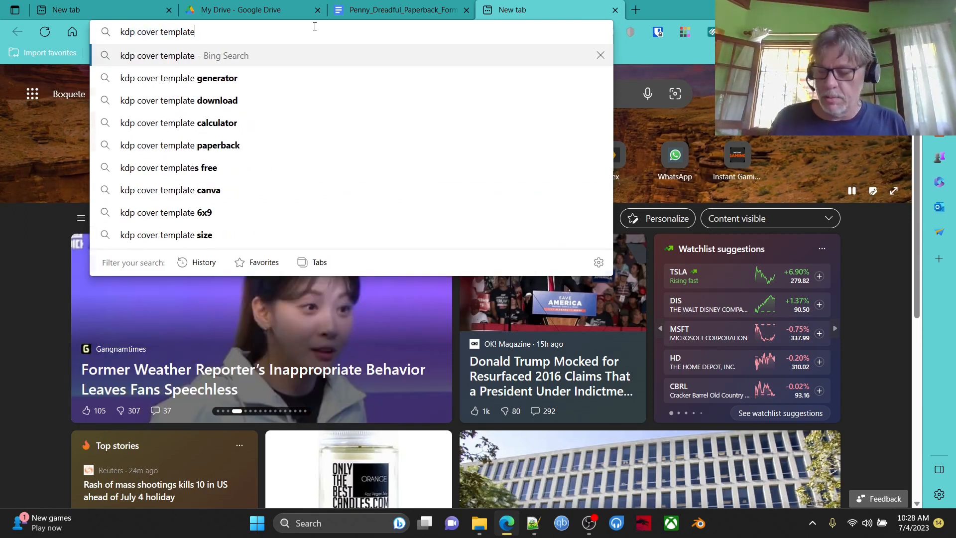
key("Return")
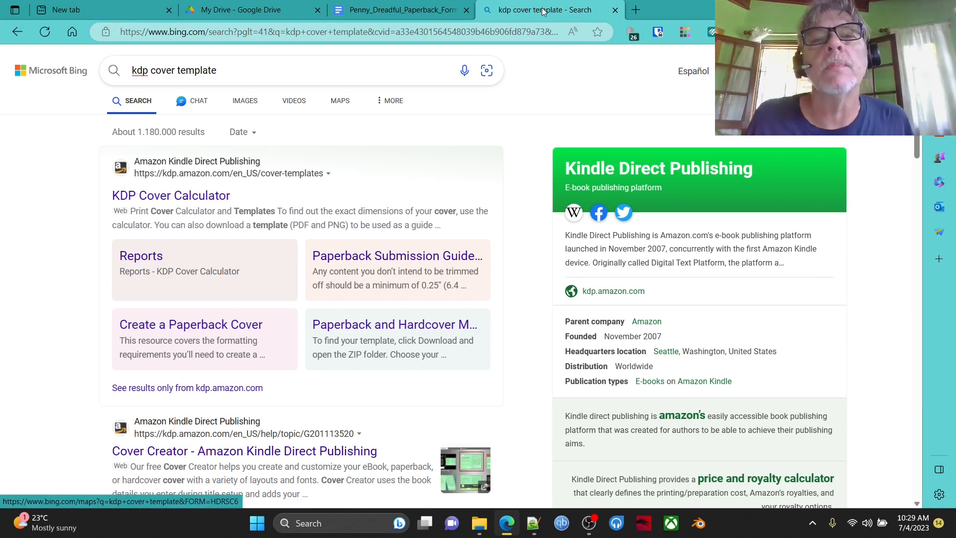
left_click(203, 199)
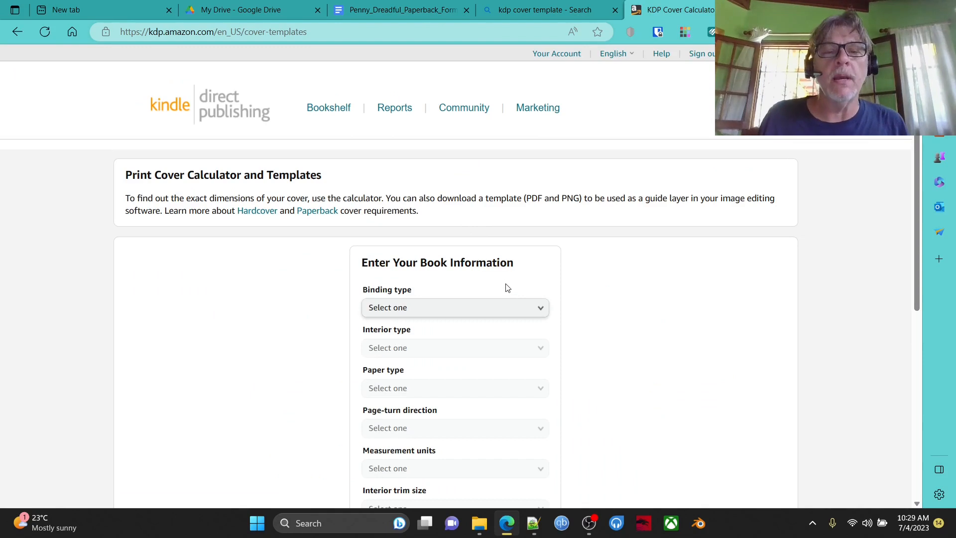
Set the book's binding type to Paperback and its interior type to Black & white in the cover calculator.
left_click(536, 315)
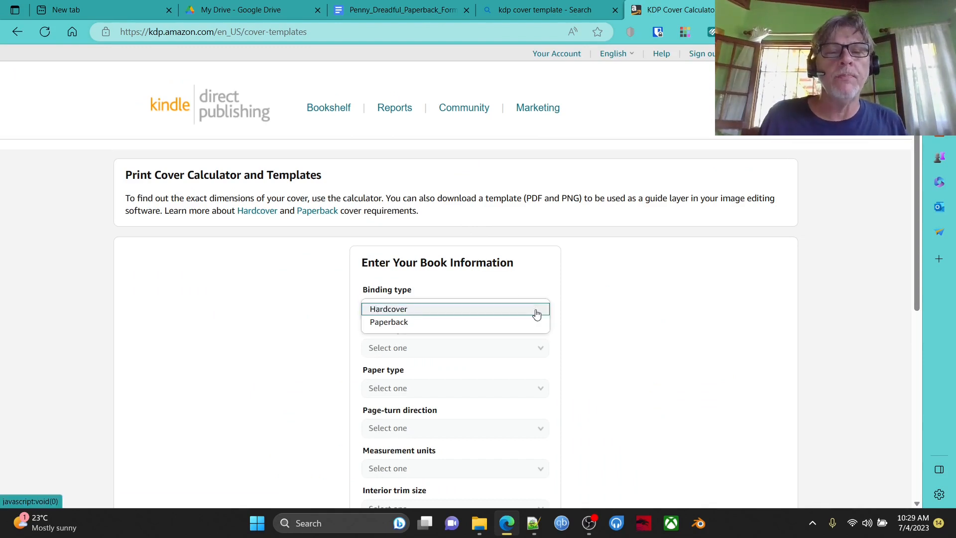
left_click(395, 323)
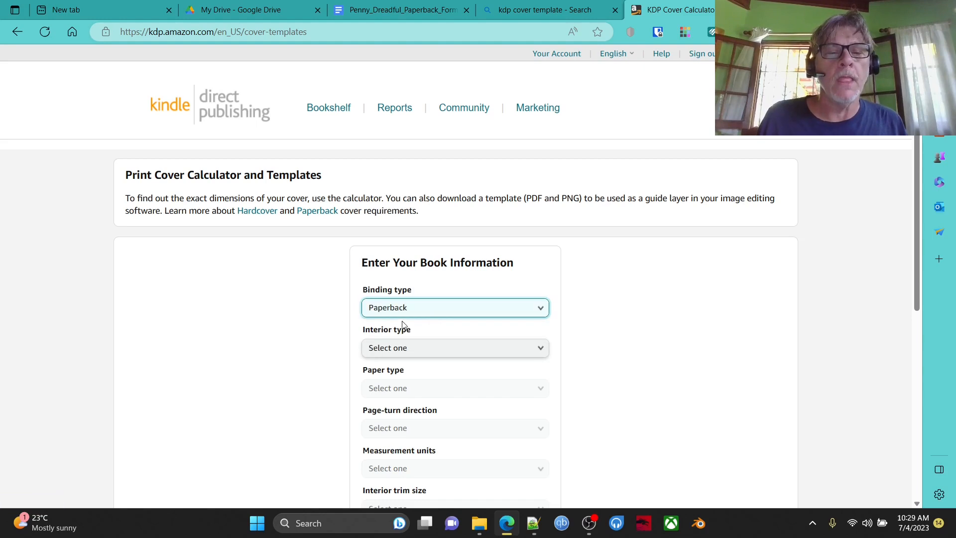
left_click(545, 354)
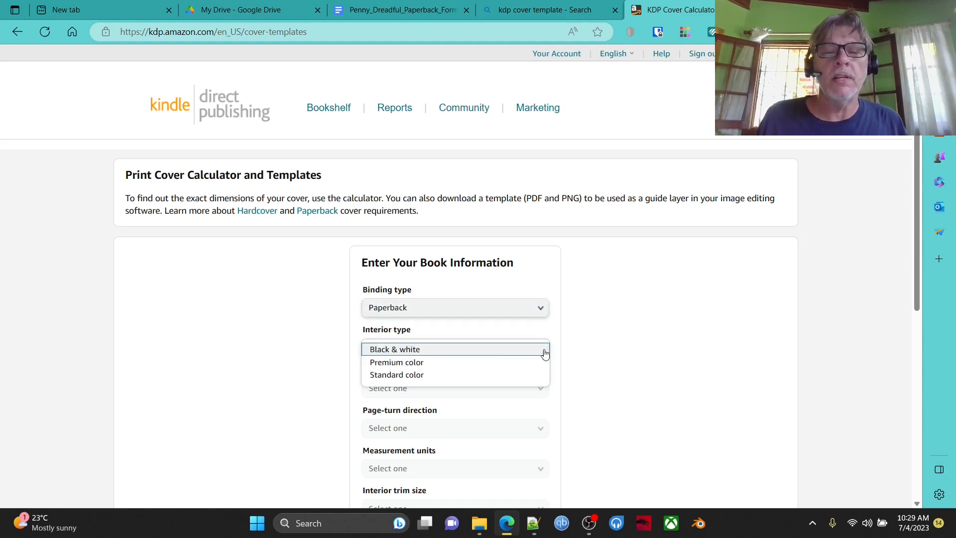
left_click(421, 351)
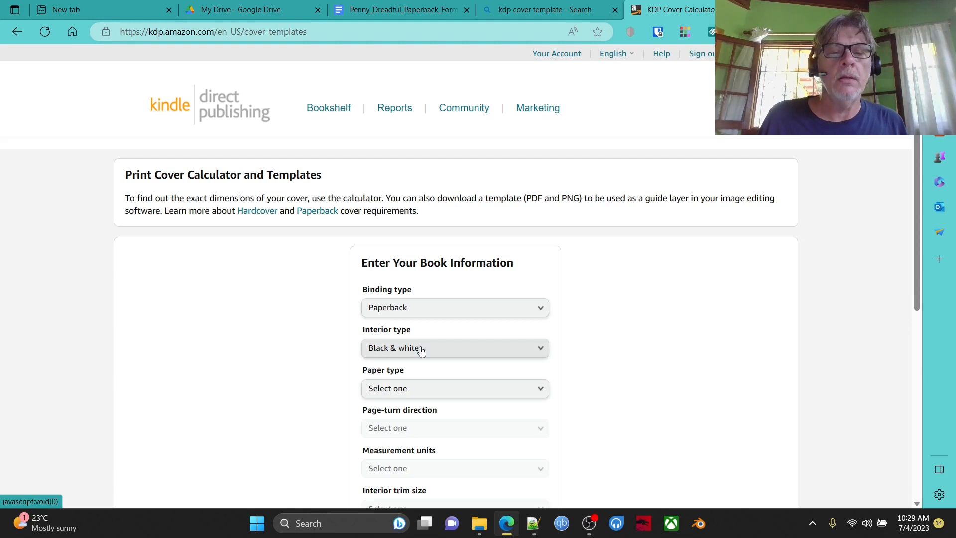
left_click(645, 370)
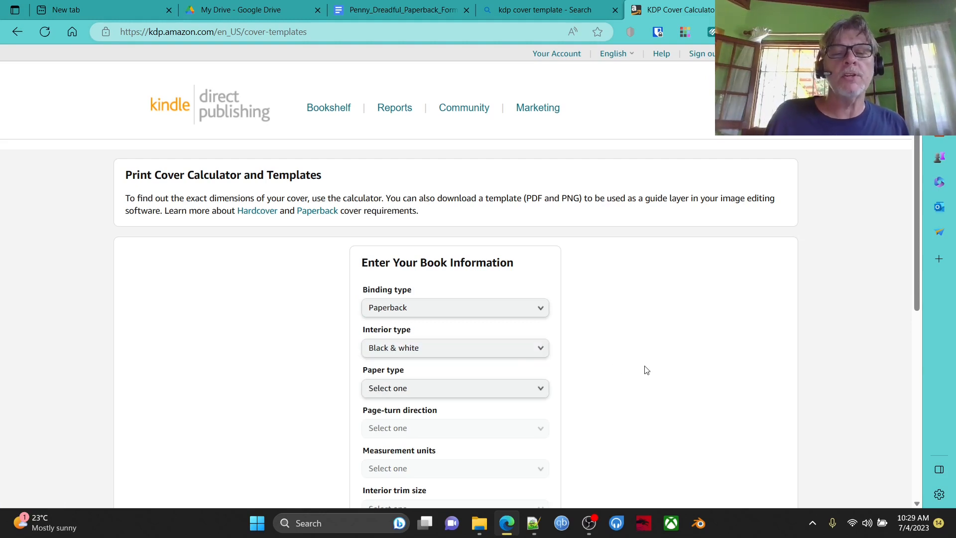
Set the paper type to Cream paper and the page-turn direction to Left to Right.
scroll(646, 370, "down", 4)
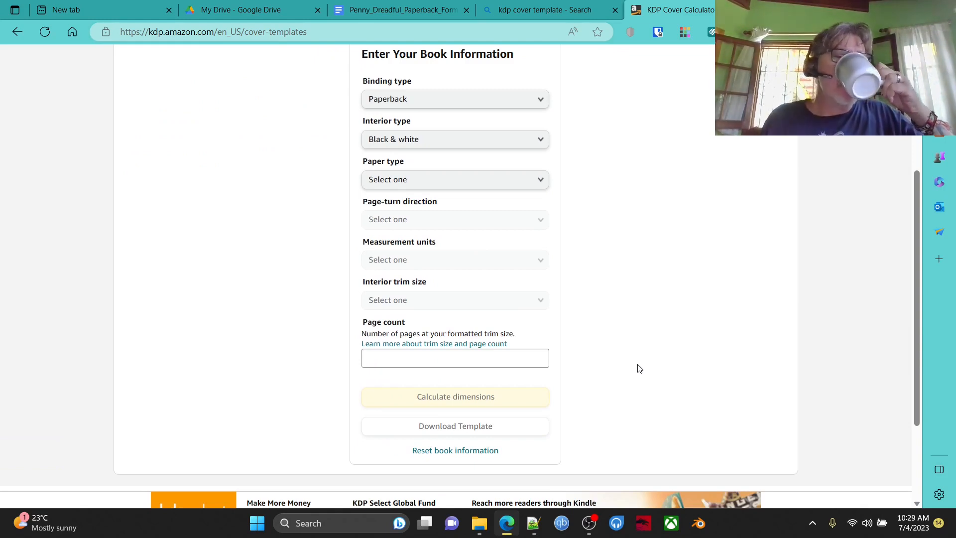
left_click(541, 184)
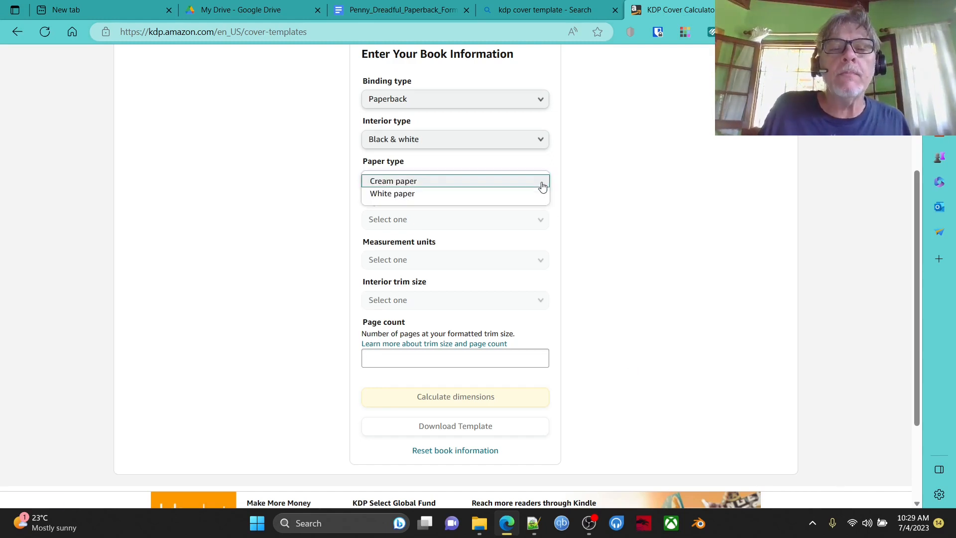
left_click(446, 182)
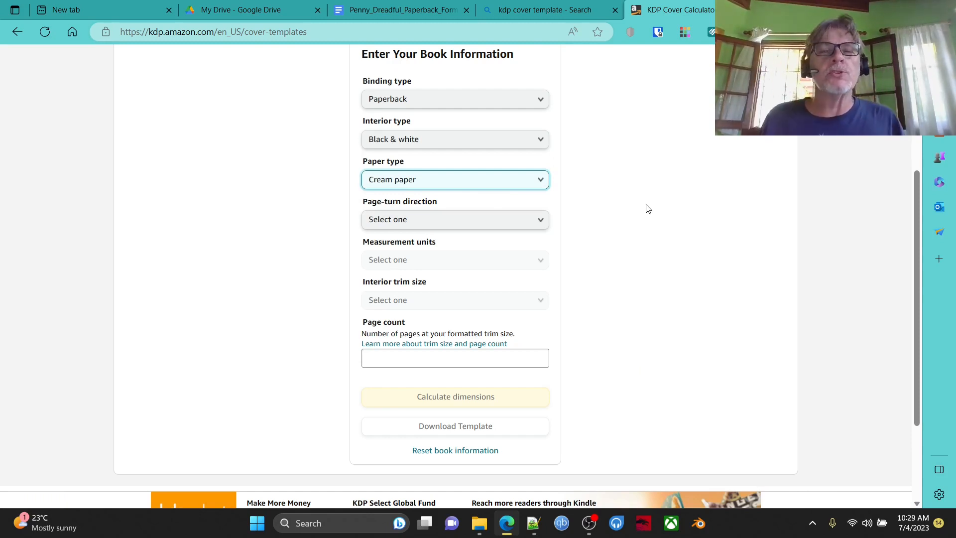
left_click(540, 260)
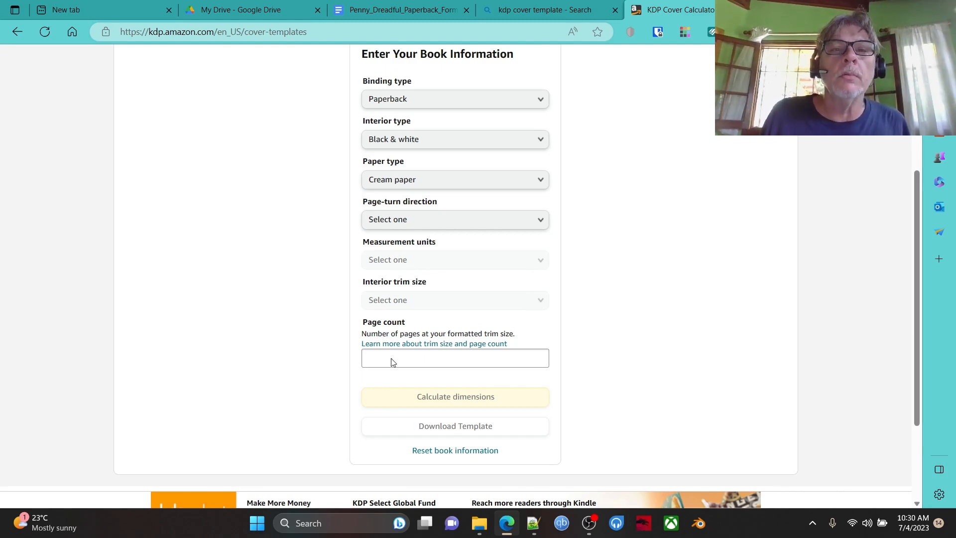
left_click(543, 220)
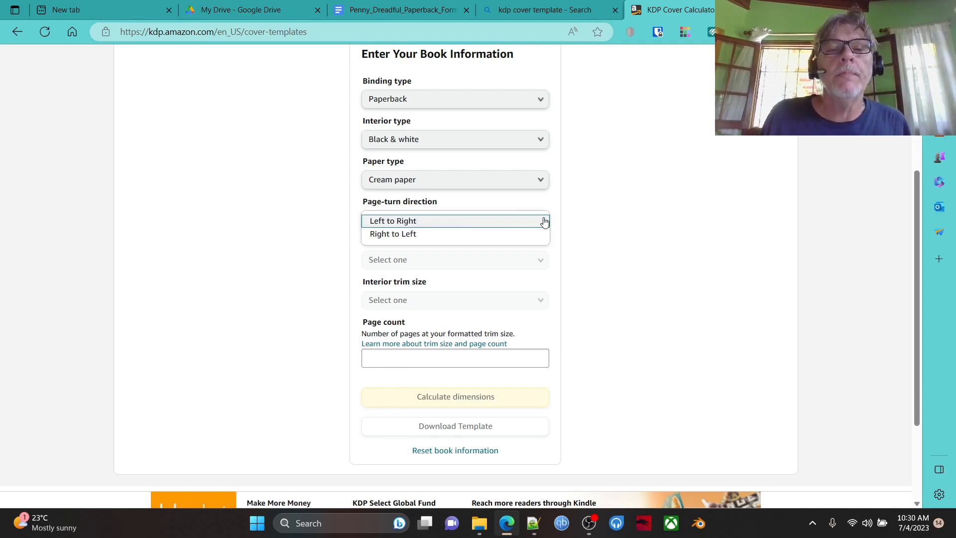
left_click(471, 223)
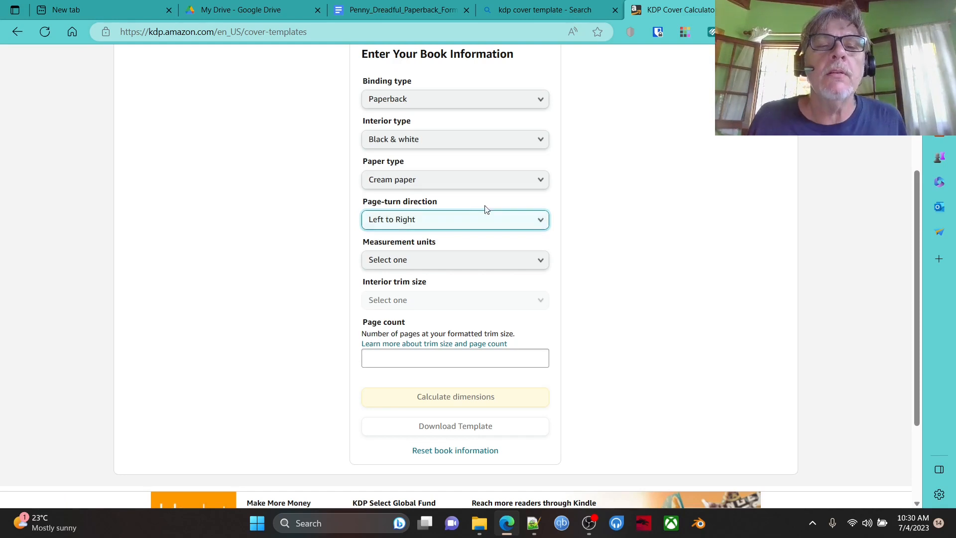
Set the measurement units to Inches and, after consulting the page size in the Notepad++ note, the interior trim size to 5 x 8 in.
left_click(546, 265)
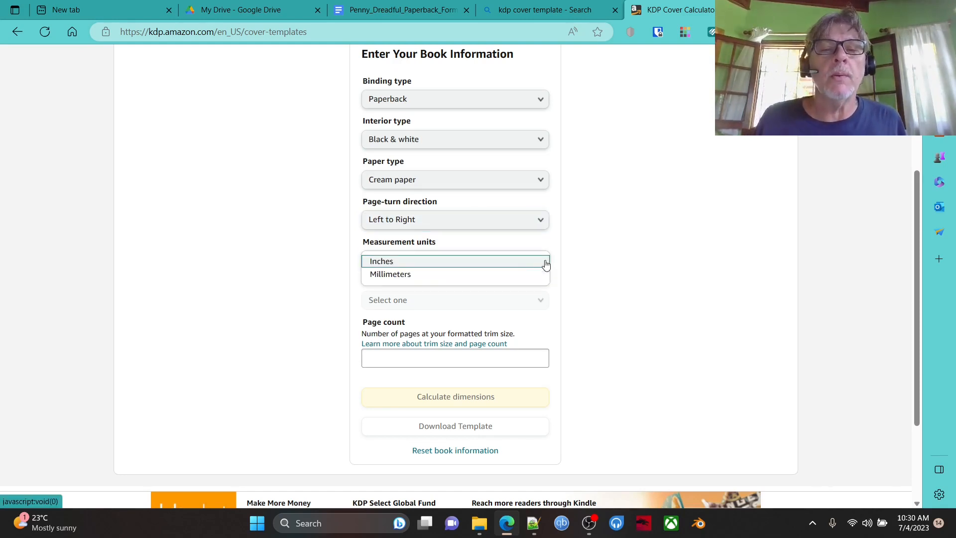
left_click(438, 263)
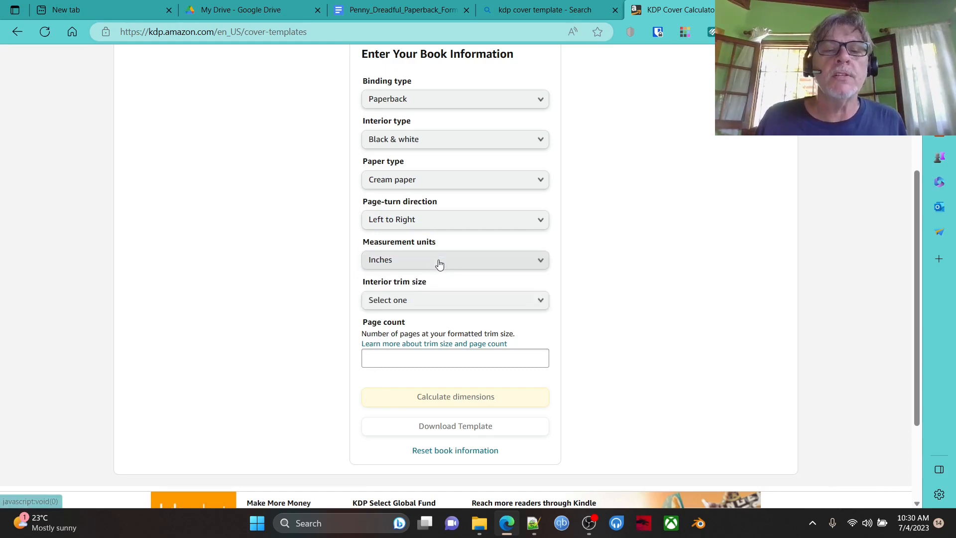
left_click(546, 305)
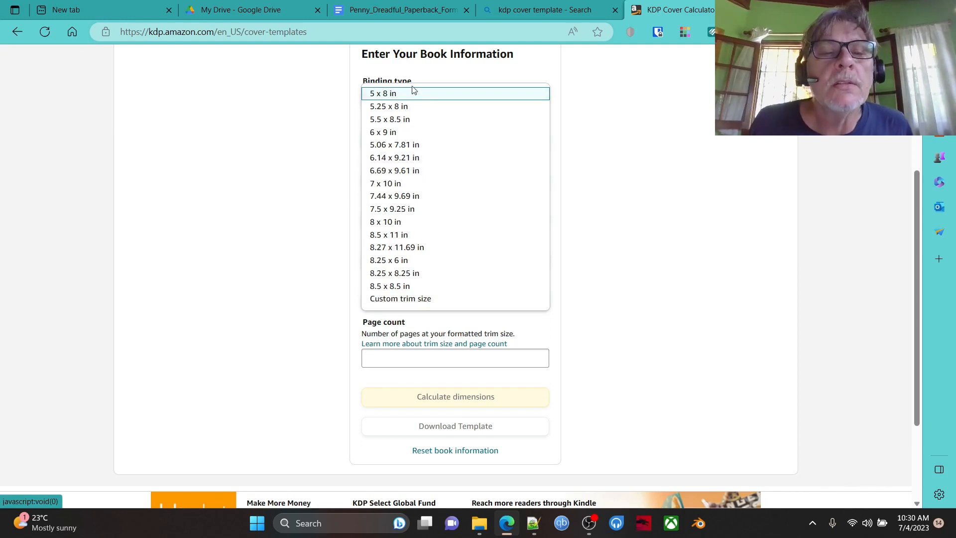
left_click(533, 525)
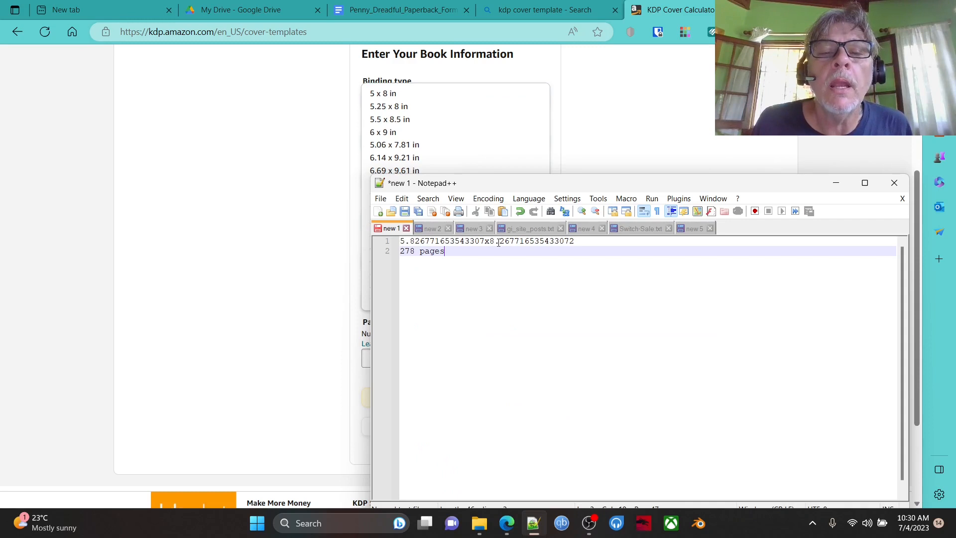
left_click(837, 182)
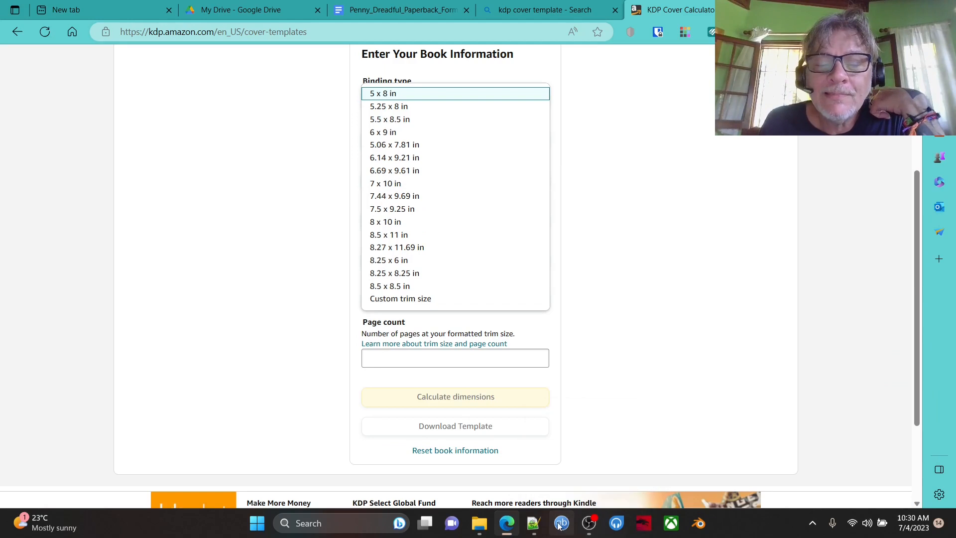
left_click(533, 523)
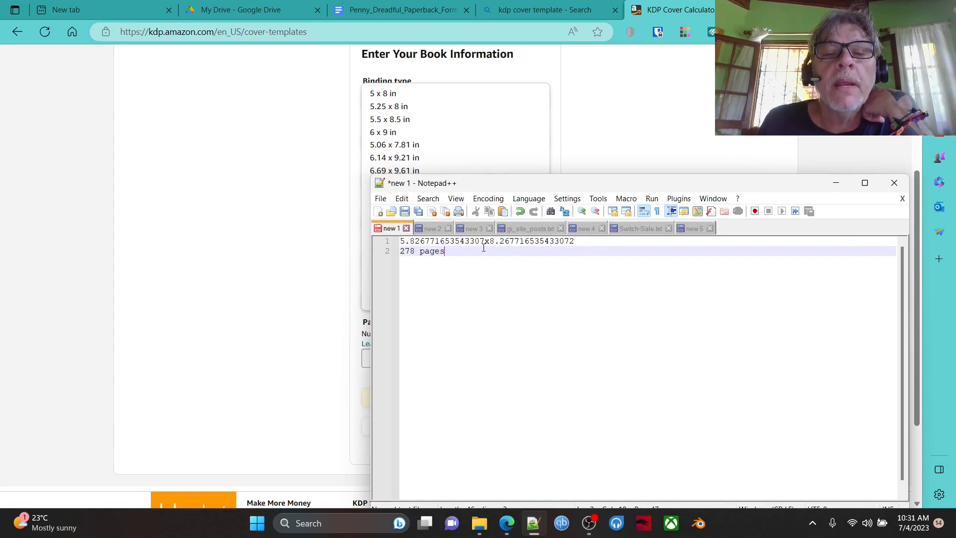
left_click(836, 183)
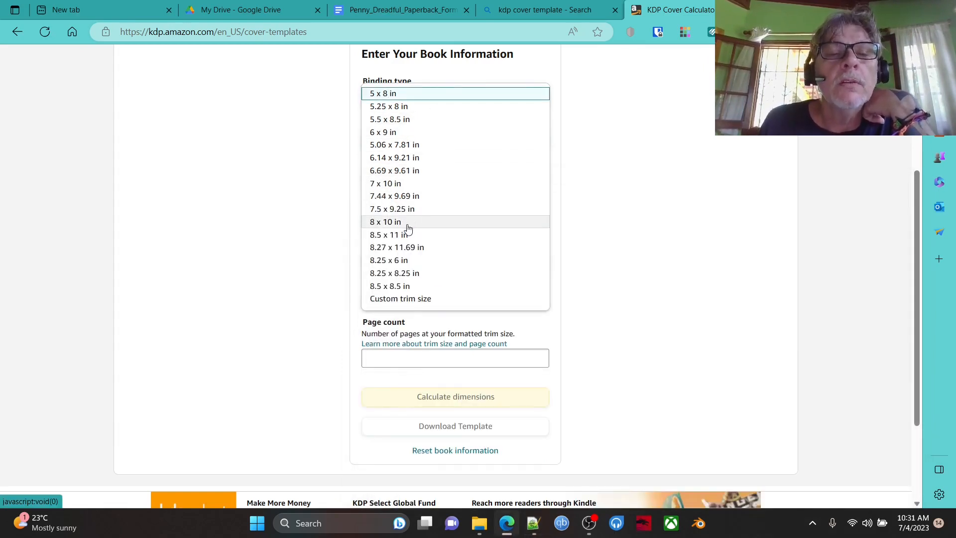
left_click(402, 96)
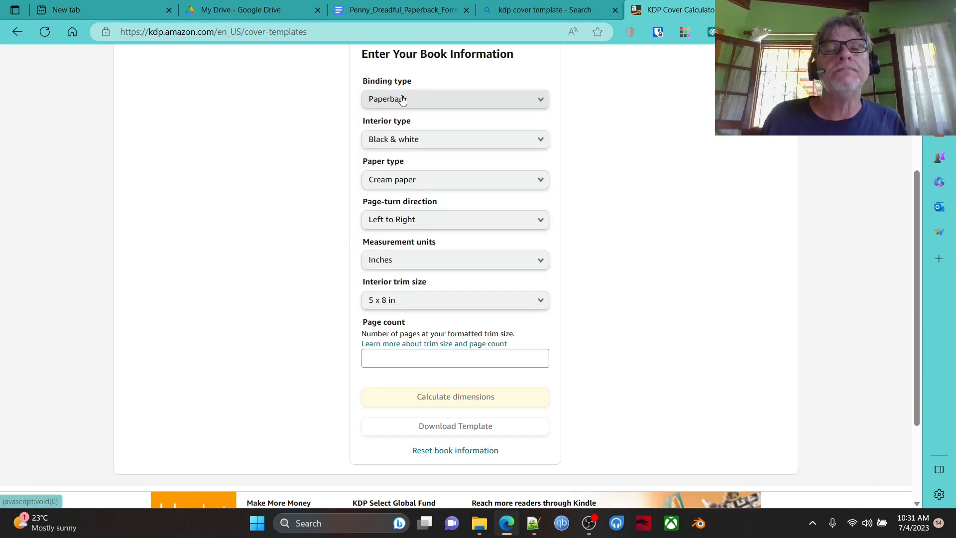
Set the page count to 278, calculate the cover dimensions and review the resulting size table.
left_click(448, 360)
type("278")
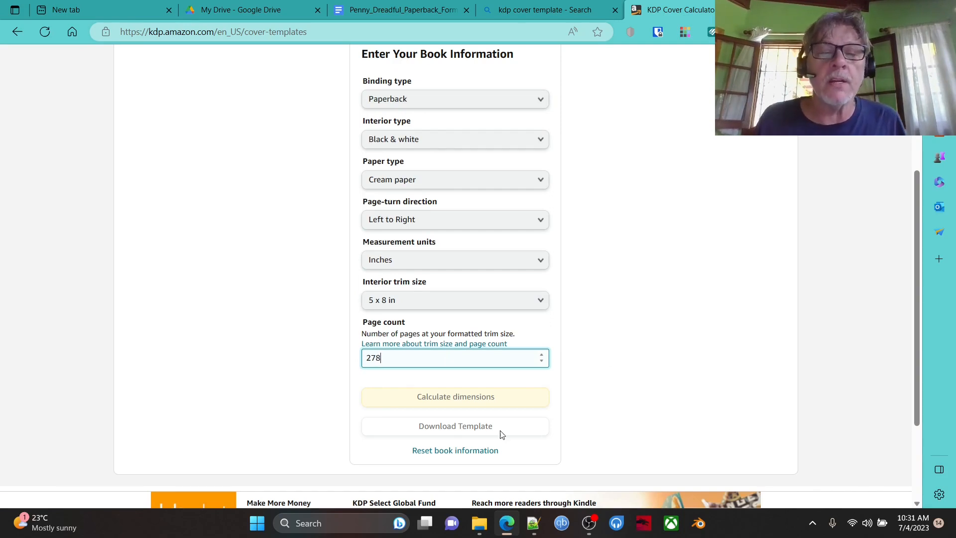
left_click(464, 401)
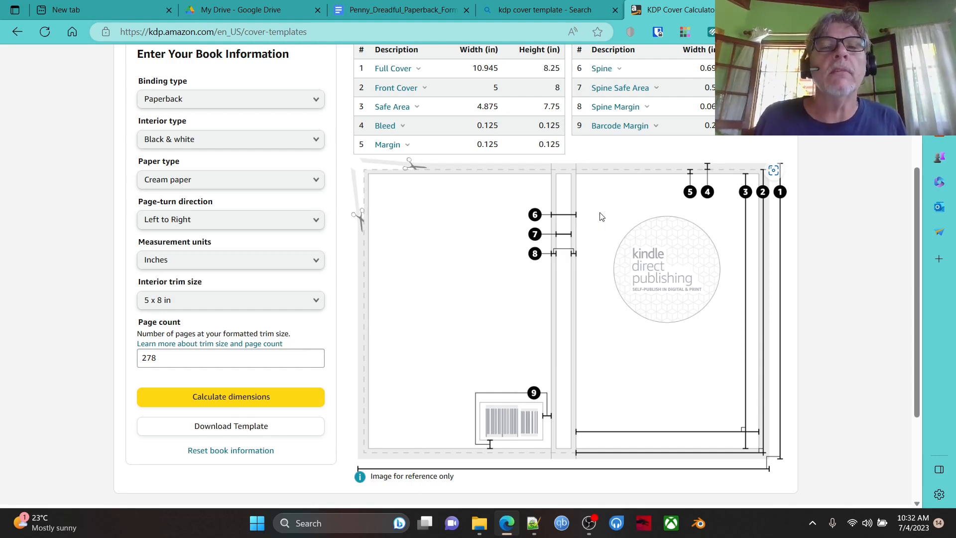
scroll(548, 179, "up", 1)
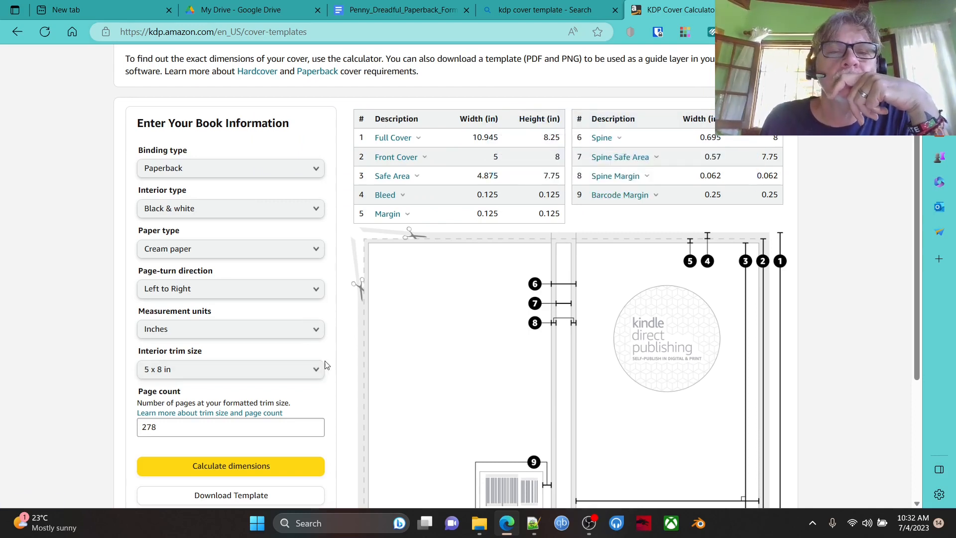
Download the cover template with Save As and choose the Cover folder inside Penny Dreadful as the location.
scroll(386, 279, "down", 3)
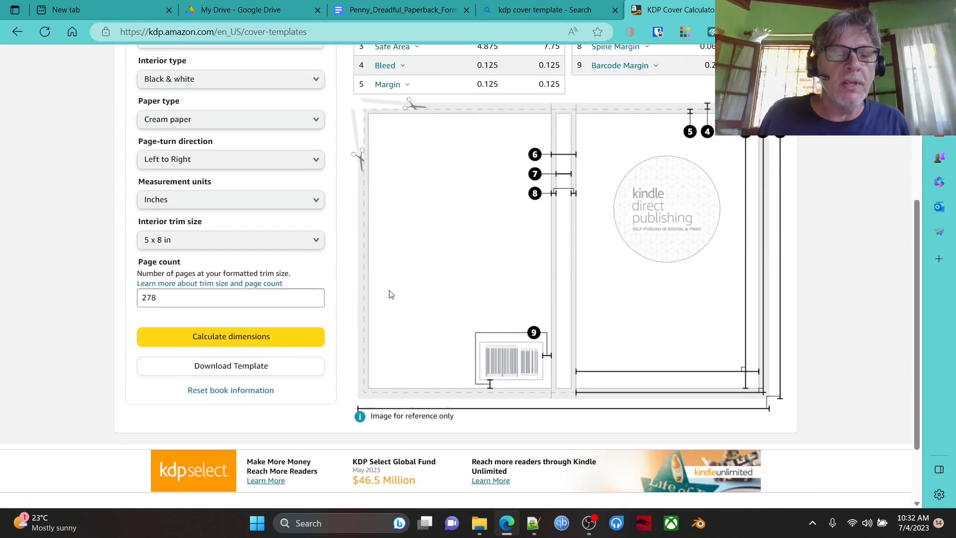
left_click(245, 362)
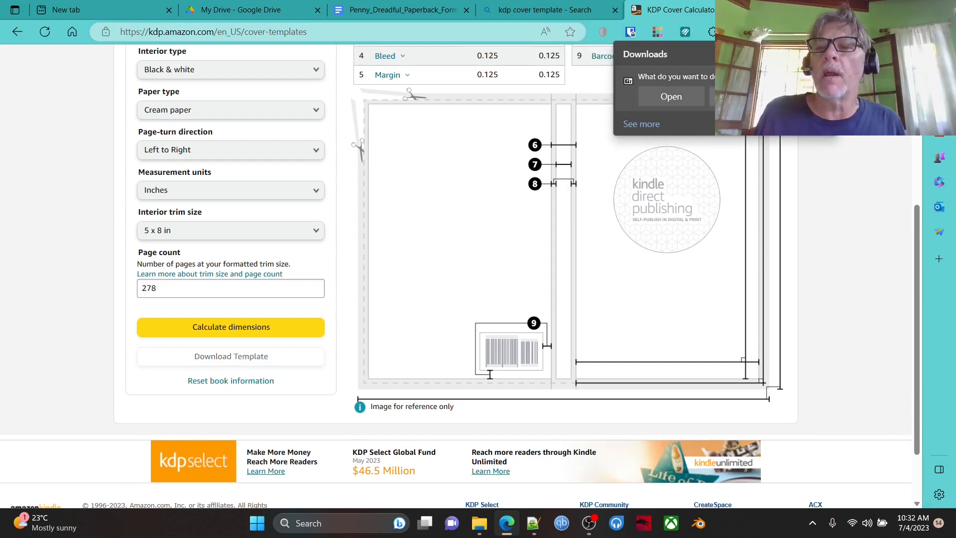
left_click(742, 96)
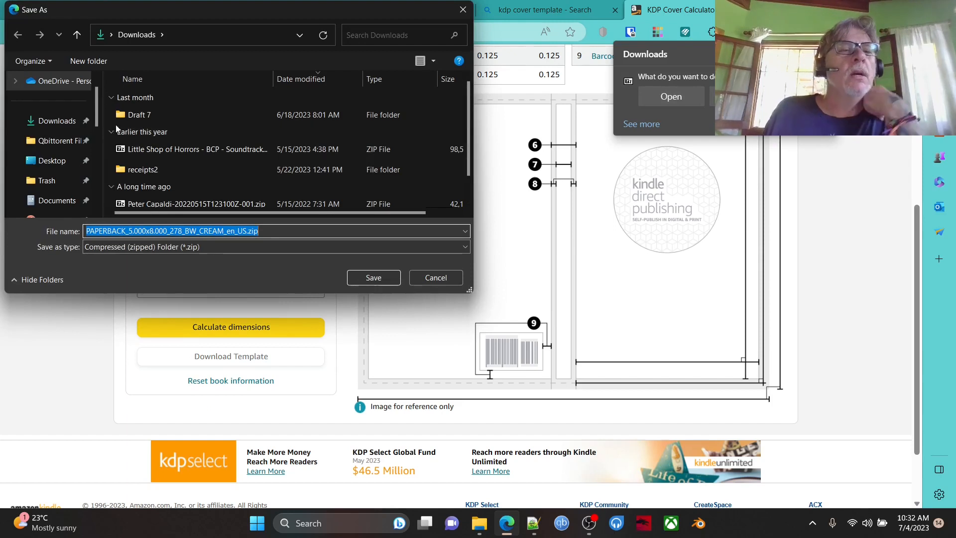
scroll(56, 148, "down", 5)
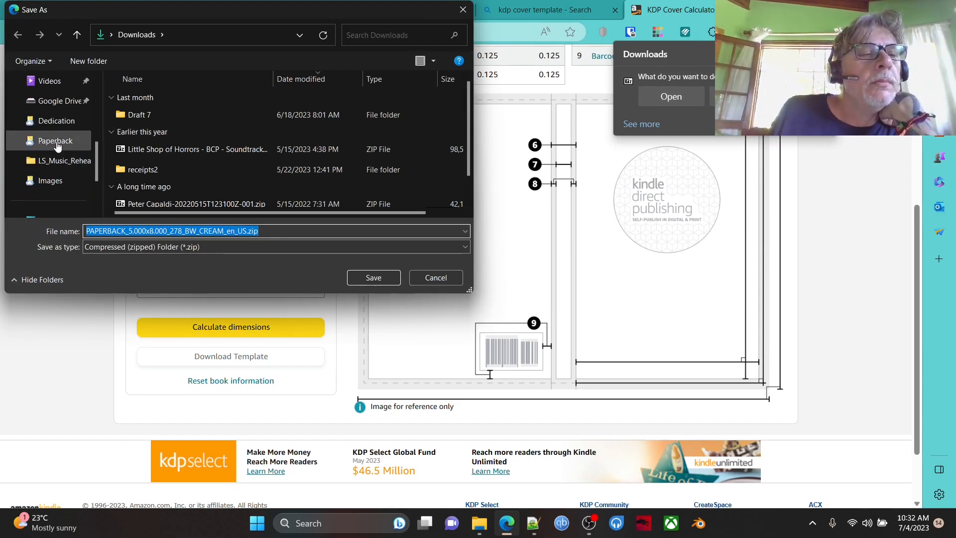
left_click(56, 144)
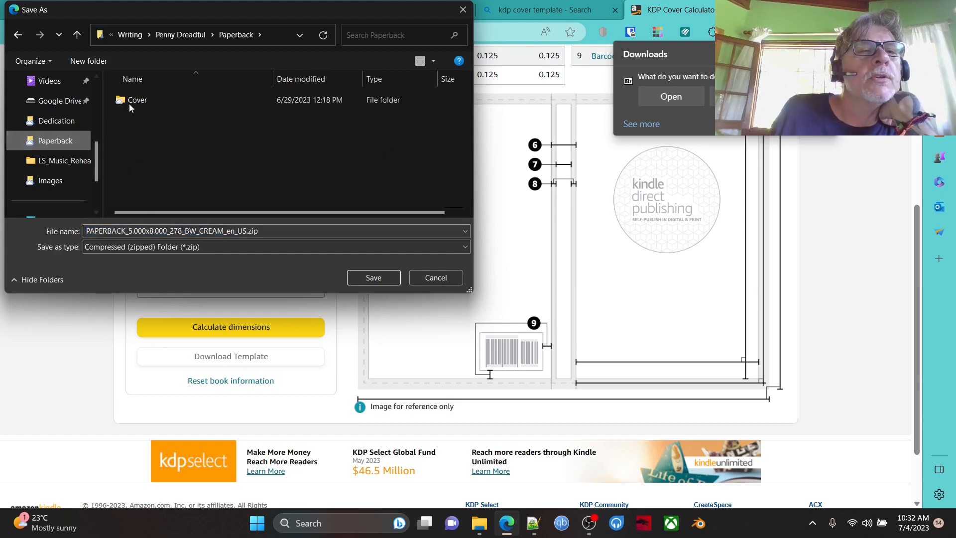
left_click(206, 34)
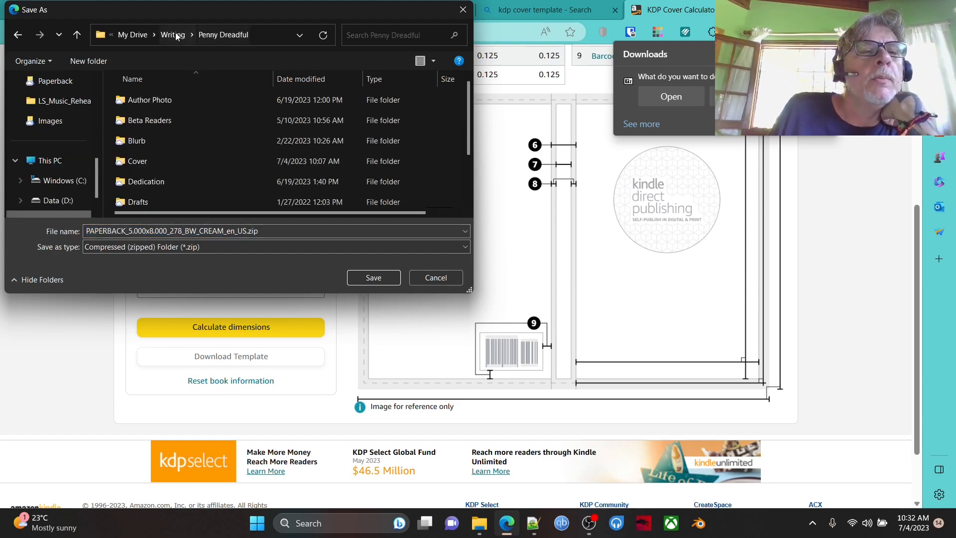
left_click(140, 160)
double_click(140, 157)
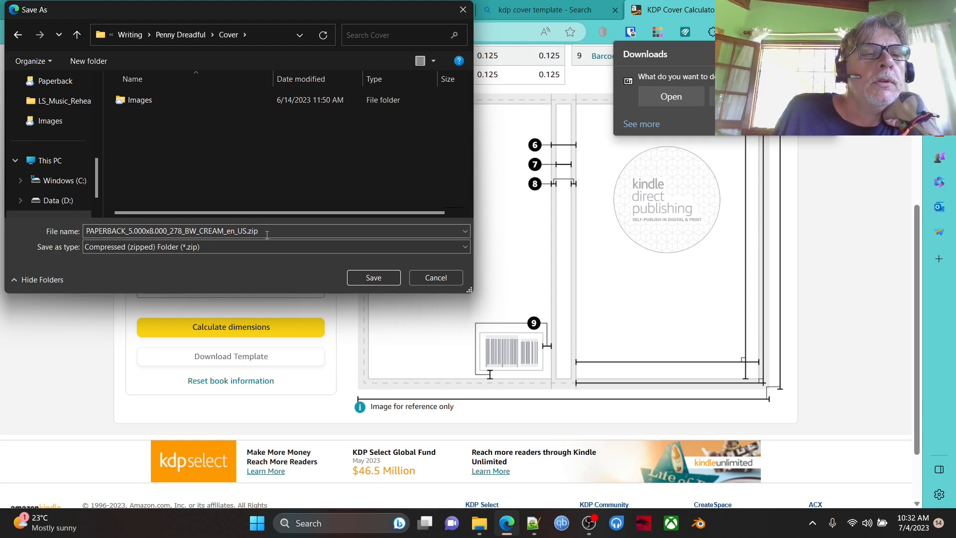
Create a folder named kdp_Template inside Cover and save the template ZIP file into it.
left_click(85, 61)
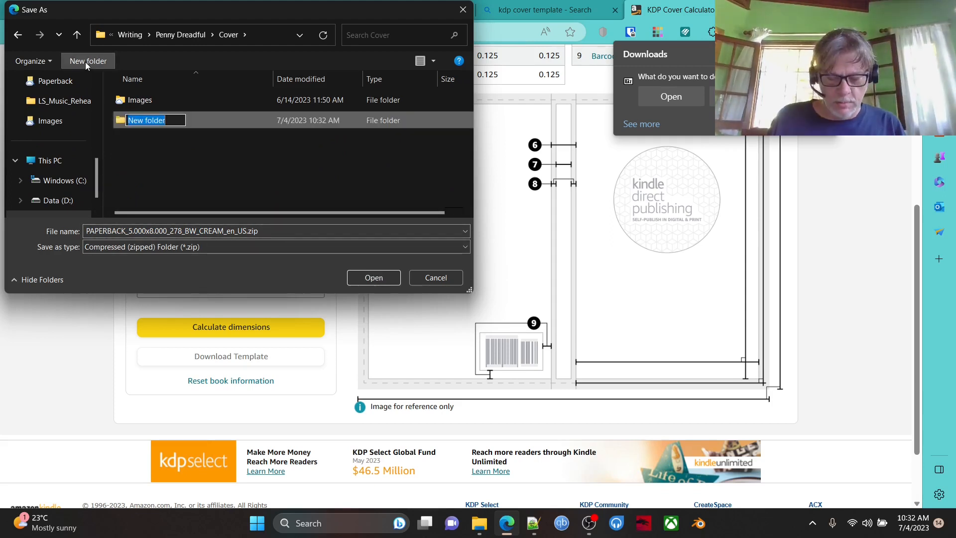
type("kdp")
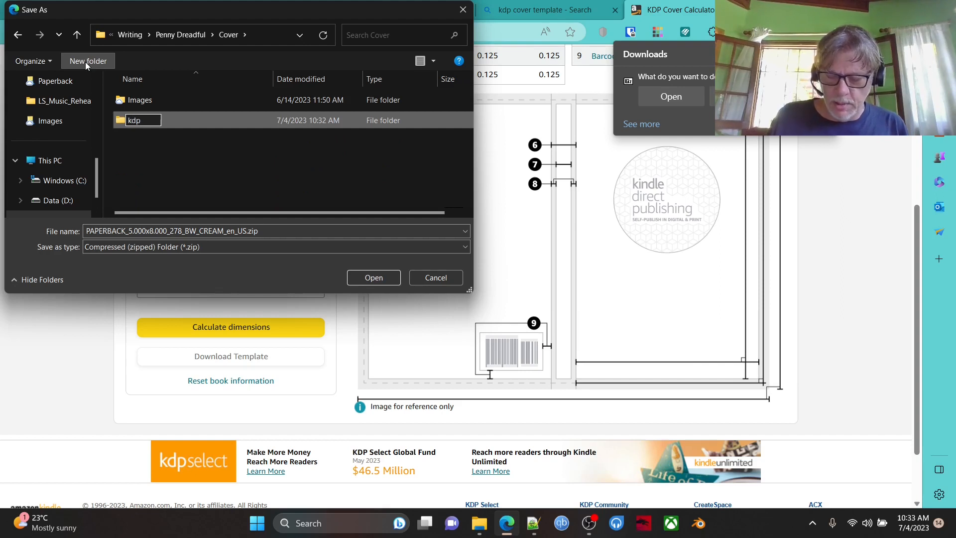
type("_Templat")
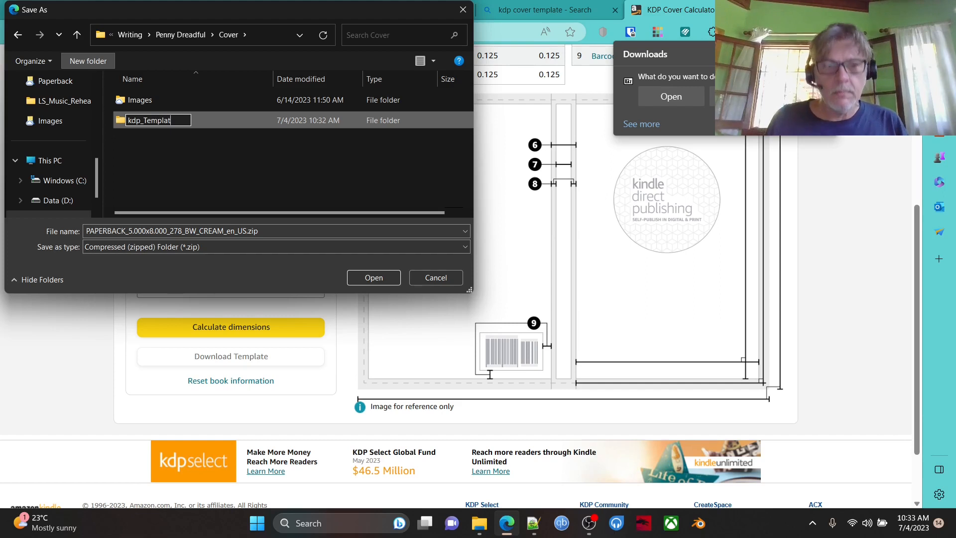
type("e")
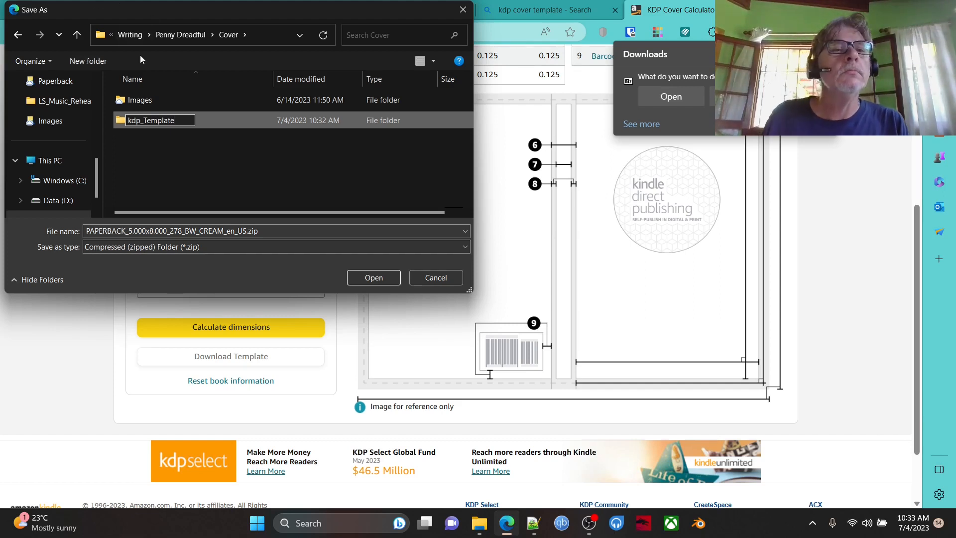
key("Return")
key("Return")
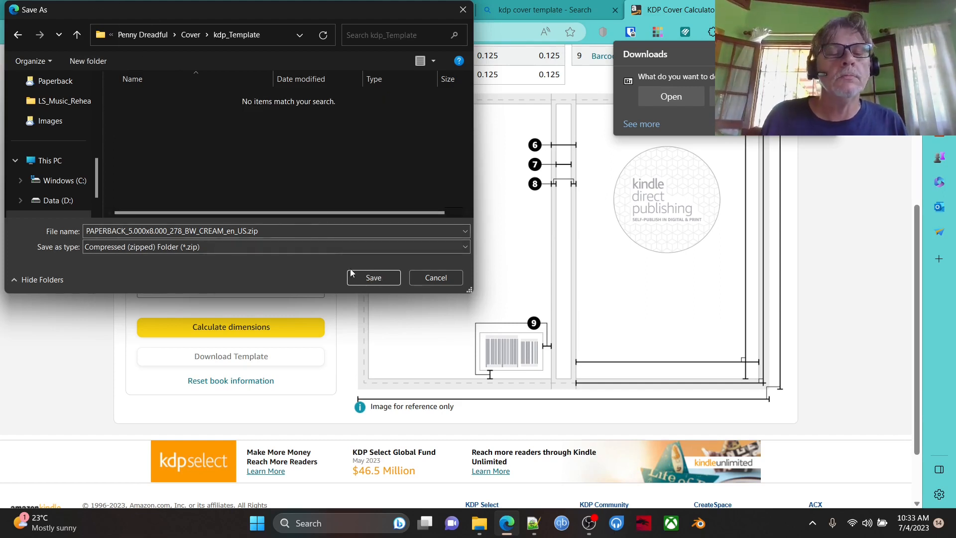
left_click(375, 277)
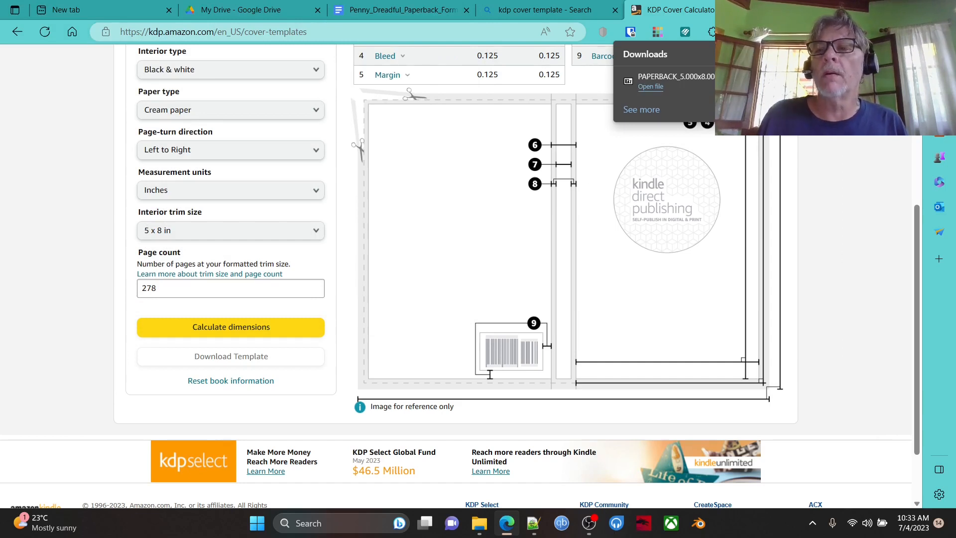
Switch from the browser to File Explorer and open the kdp_Template folder inside Penny Dreadful's Cover folder.
left_click(507, 523)
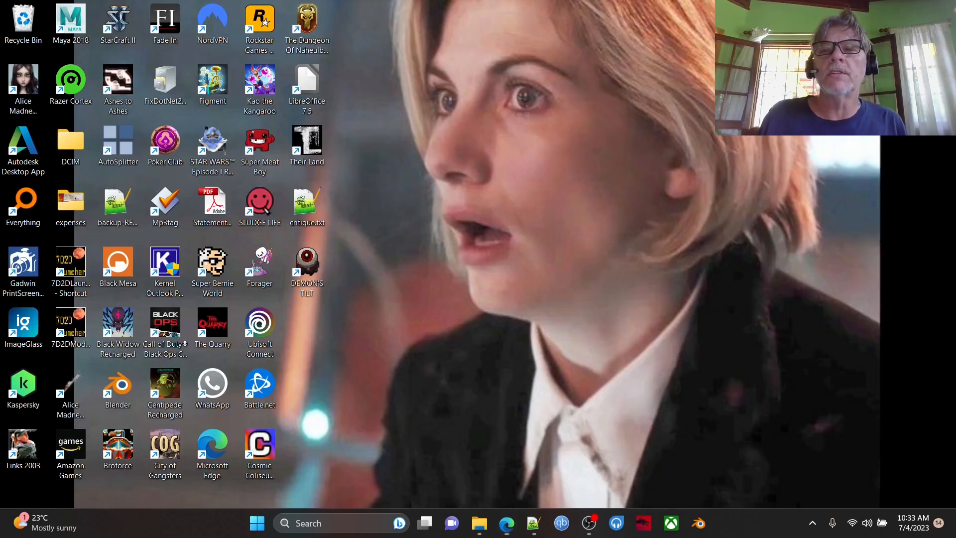
left_click(486, 523)
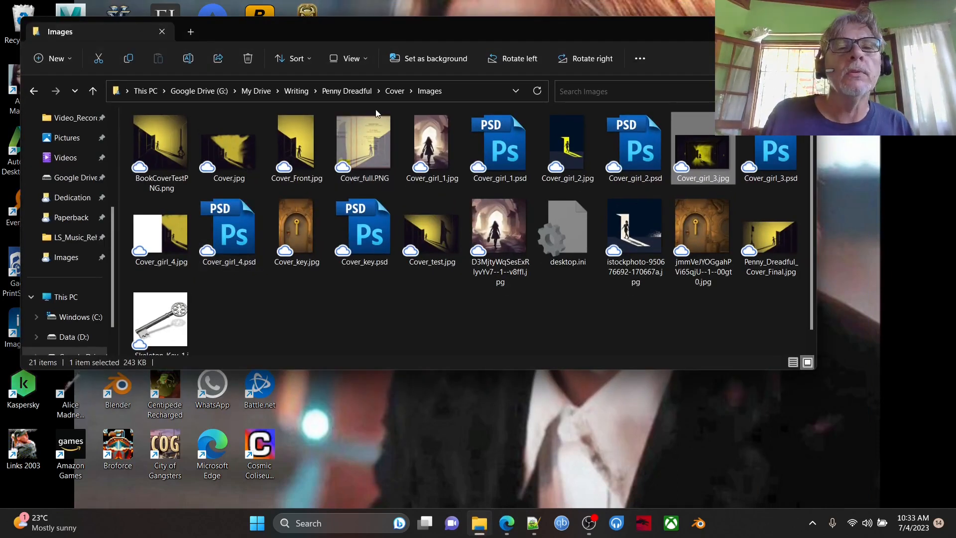
left_click(401, 96)
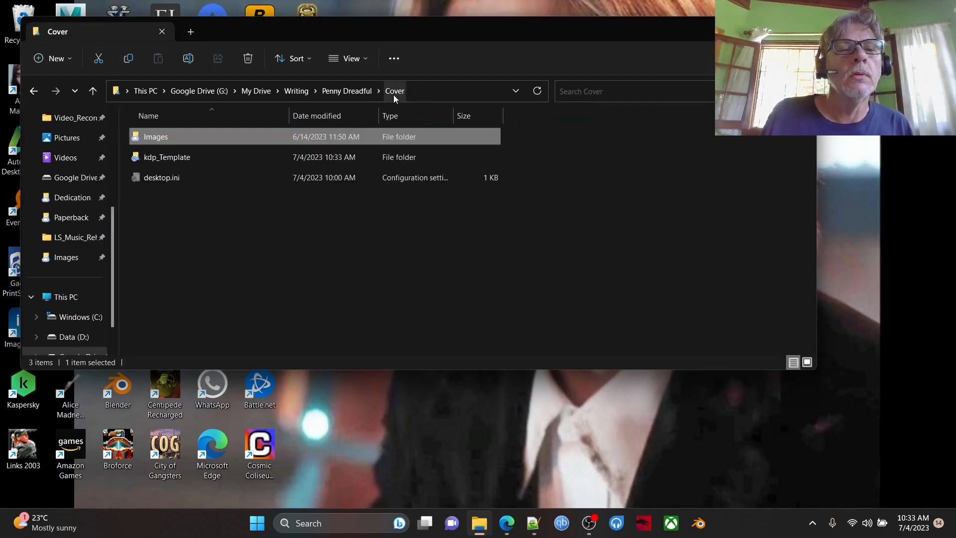
left_click(175, 157)
double_click(175, 157)
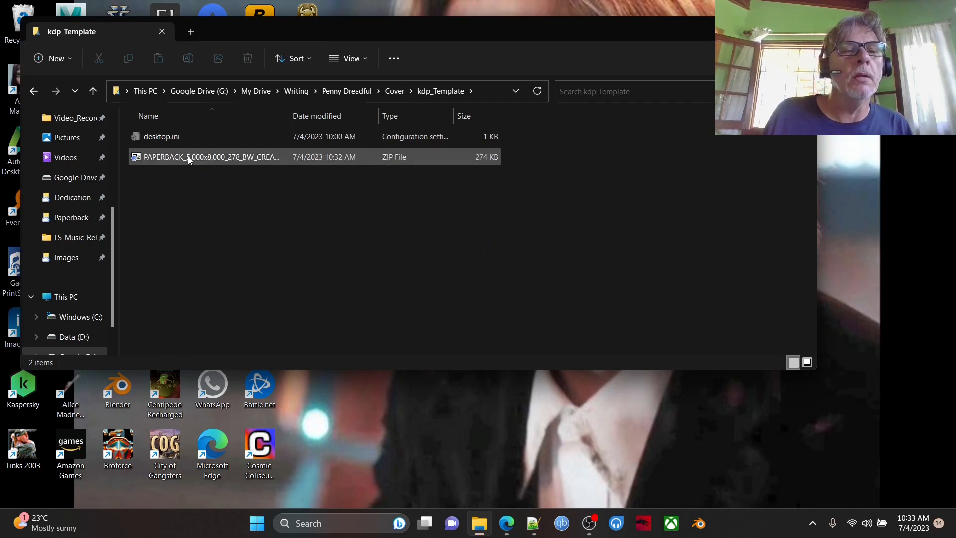
Extract all files of the downloaded template ZIP into the suggested subfolder of kdp_Template.
left_click(188, 157)
right_click(187, 156)
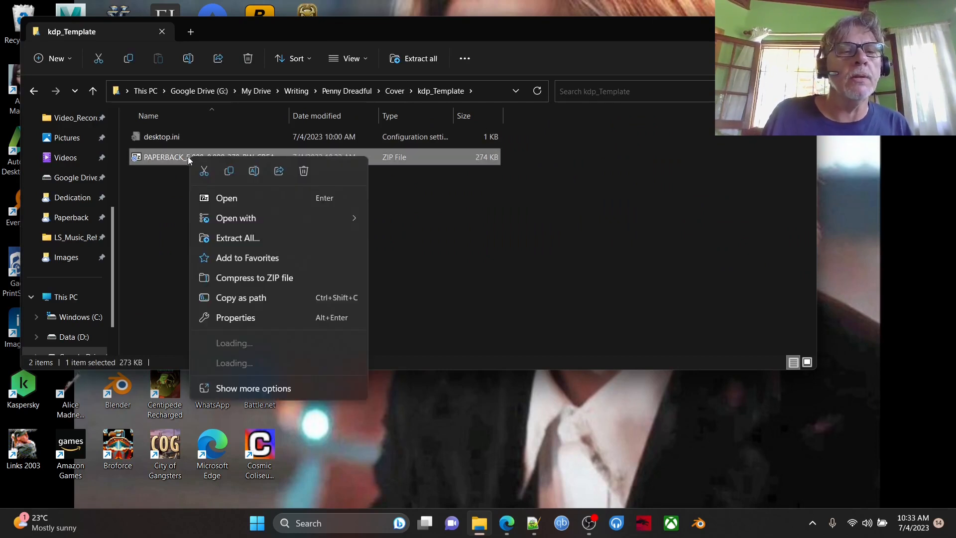
left_click(275, 238)
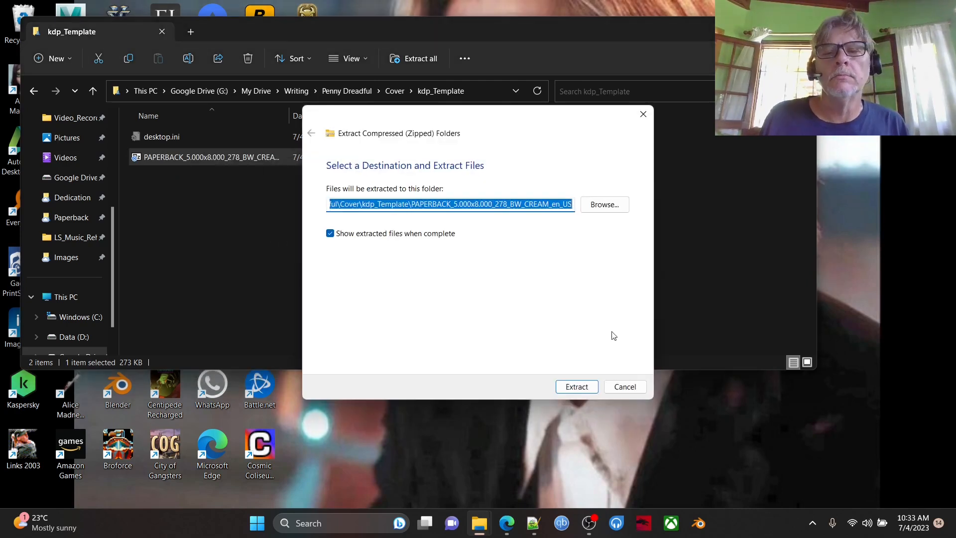
left_click(578, 387)
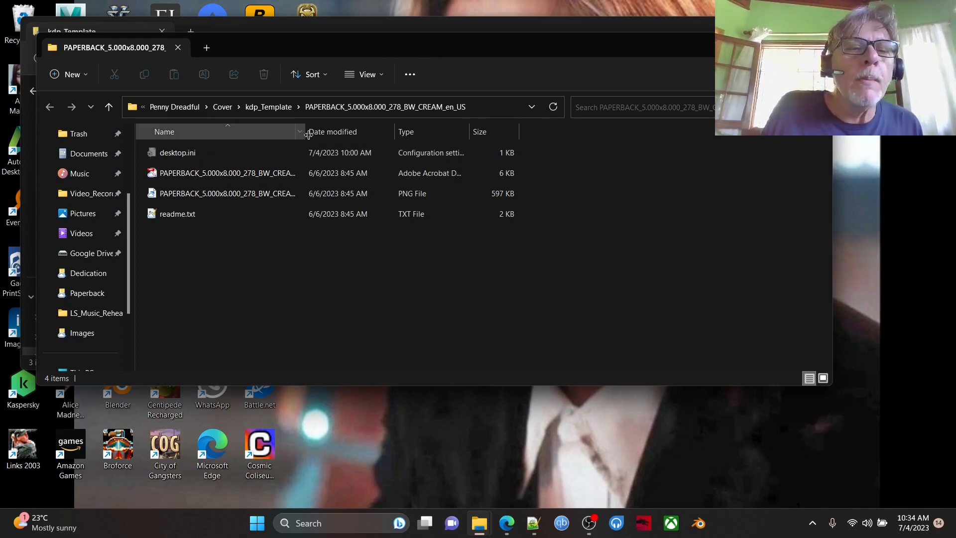
Widen the file name column and open PAPERBACK_5.000x8.000_278_BW_CREAM_en_US.png in Adobe Photoshop CS5.1.
left_click_drag(306, 135, 422, 134)
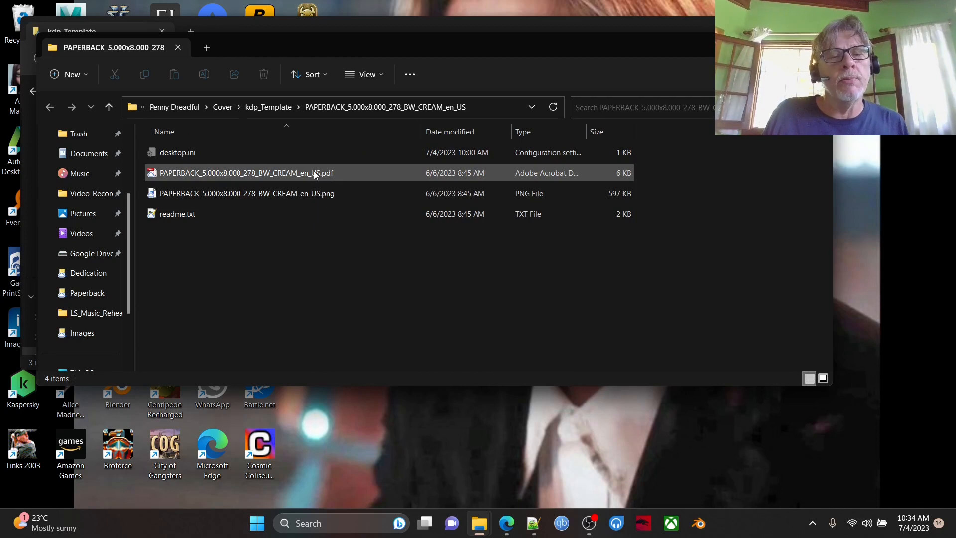
mouse_move(309, 192)
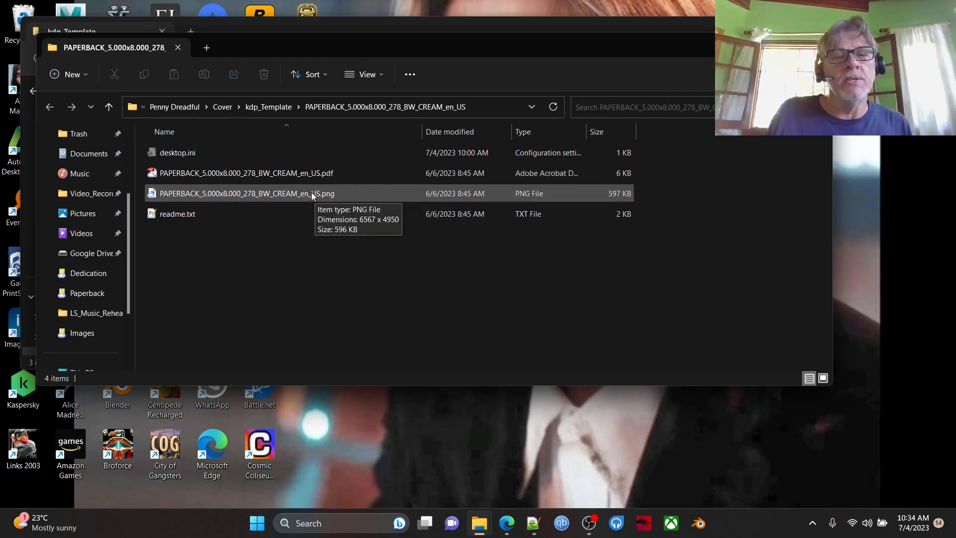
mouse_move(305, 175)
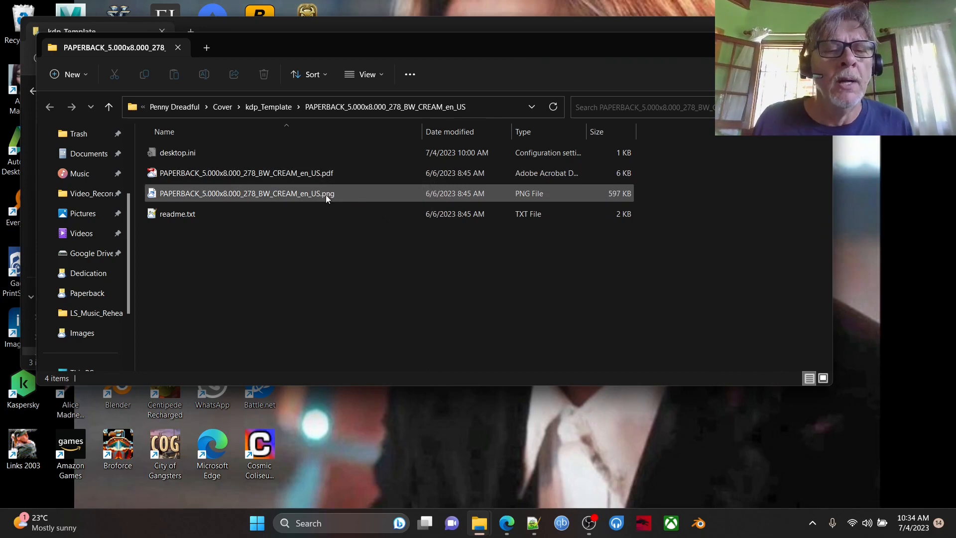
right_click(301, 196)
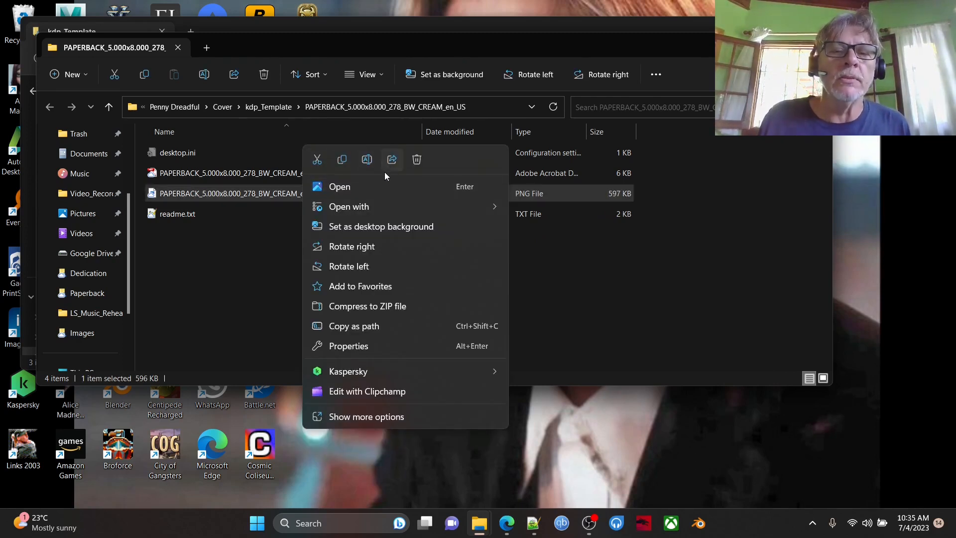
mouse_move(416, 209)
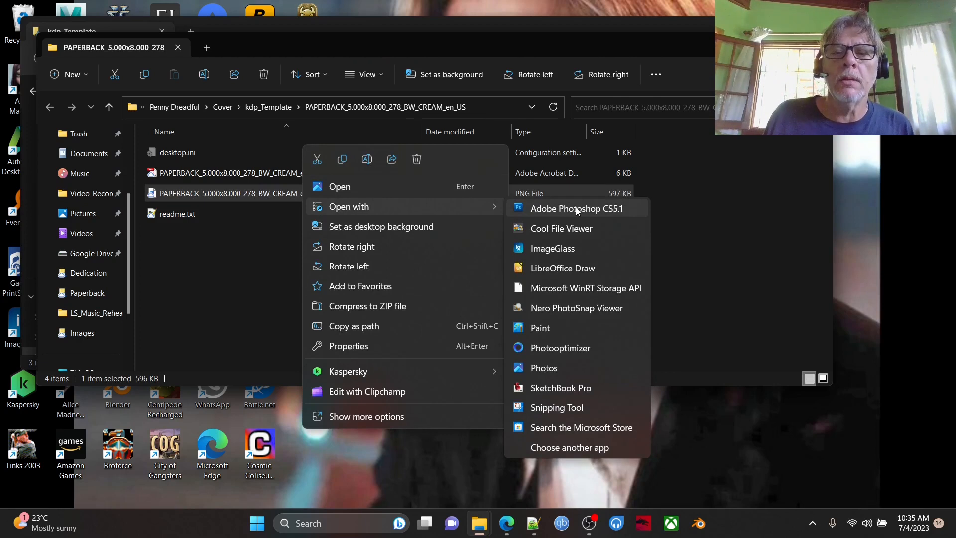
left_click(576, 209)
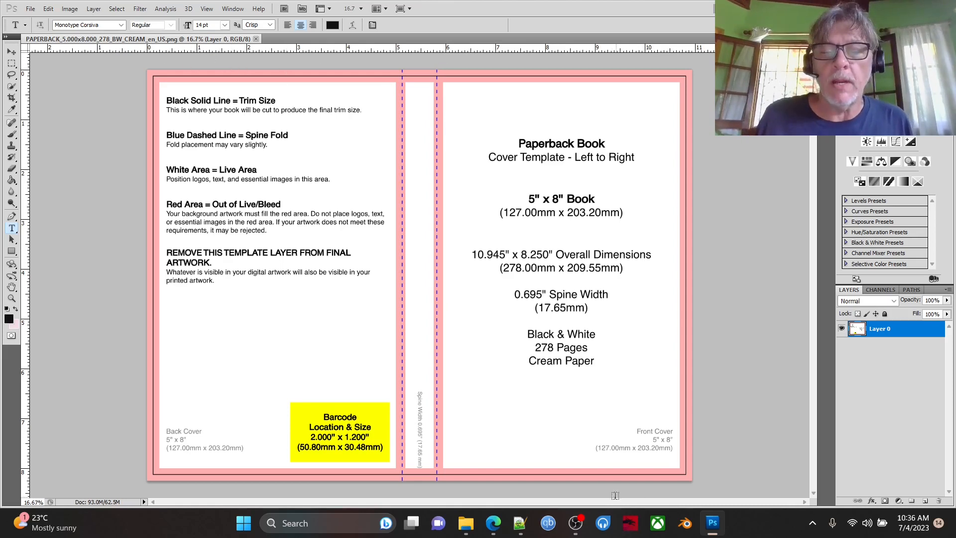
Start saving the template under a new name in Penny Dreadful's Cover folder, with Photoshop (*.PSD;*.PDD) as the format.
mouse_move(473, 528)
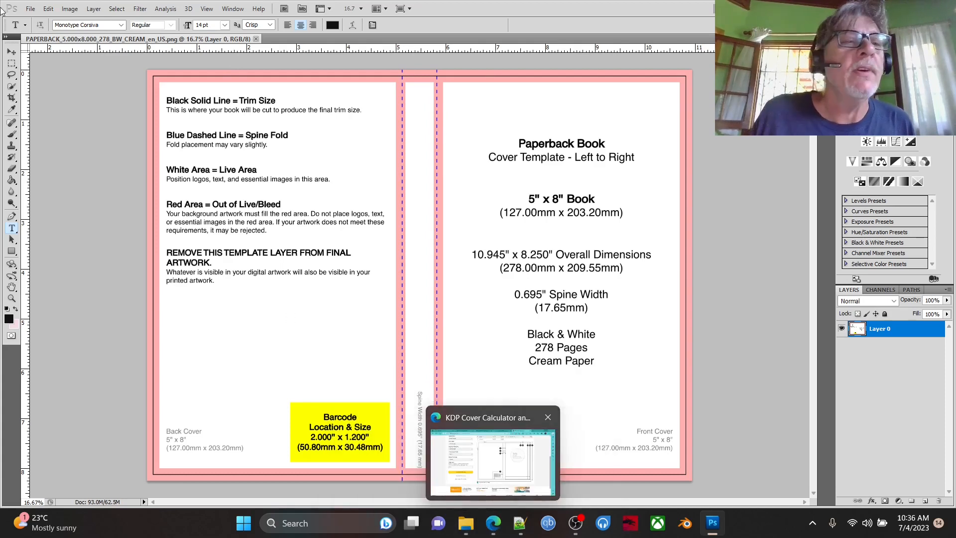
left_click(30, 9)
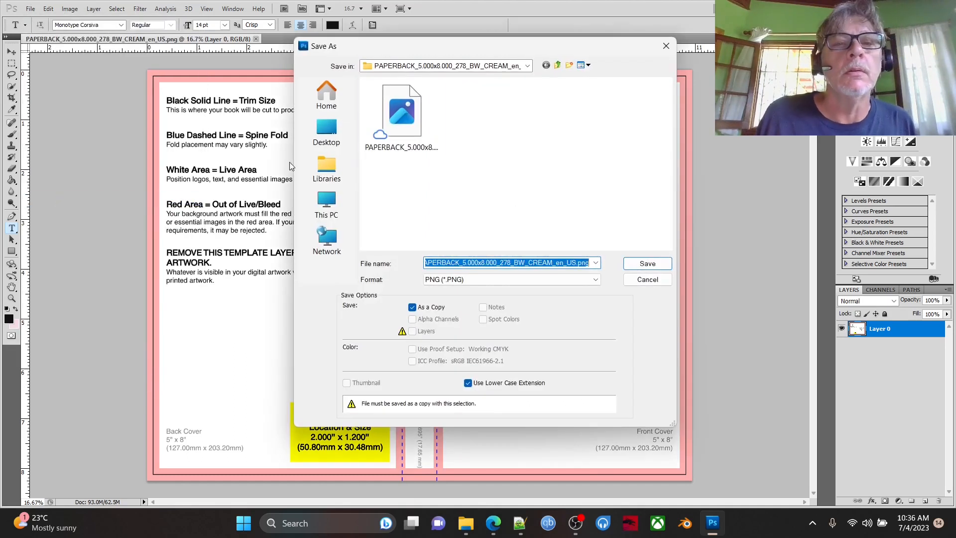
left_click(558, 65)
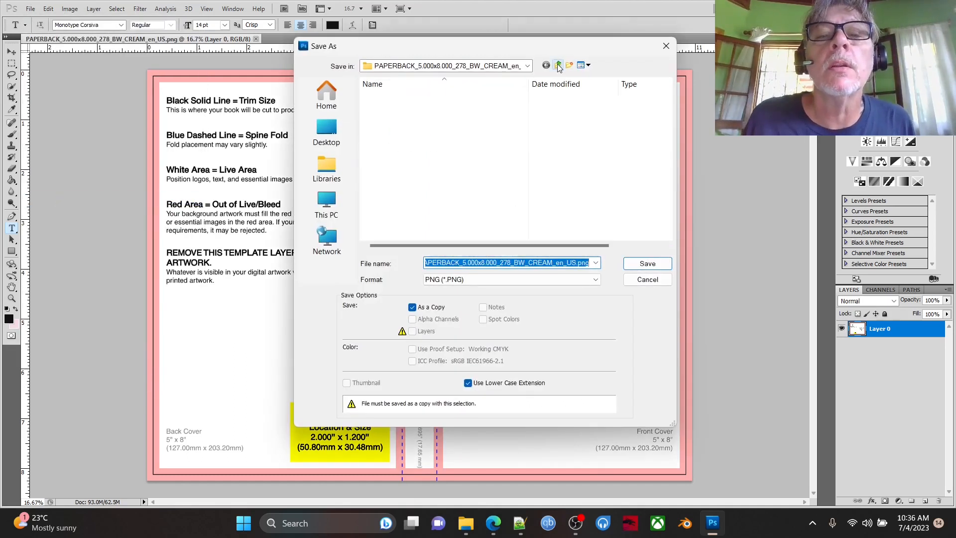
left_click(558, 65)
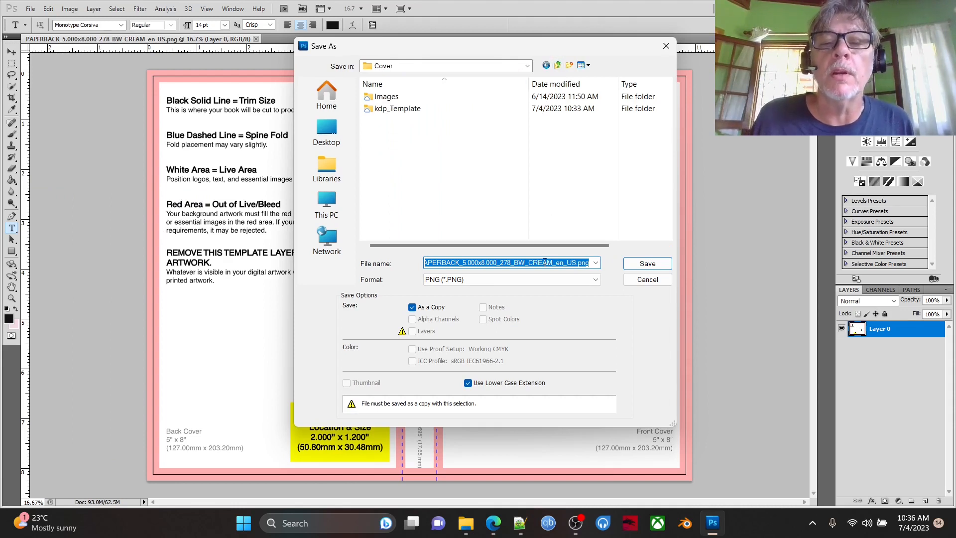
left_click(593, 280)
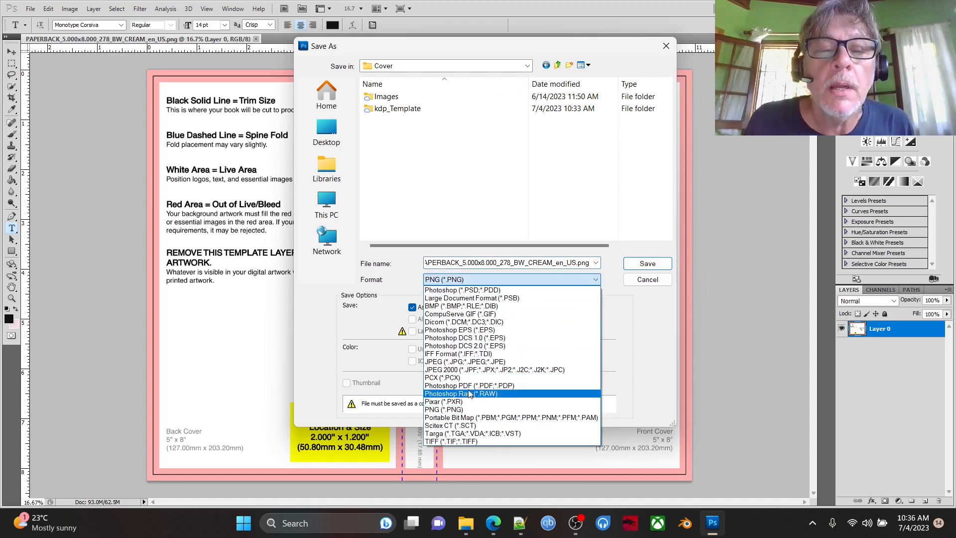
left_click(484, 292)
Name the file PD_Cover_Full.psd and save it with Maximize Compatibility enabled.
left_click(576, 262)
left_click(577, 262)
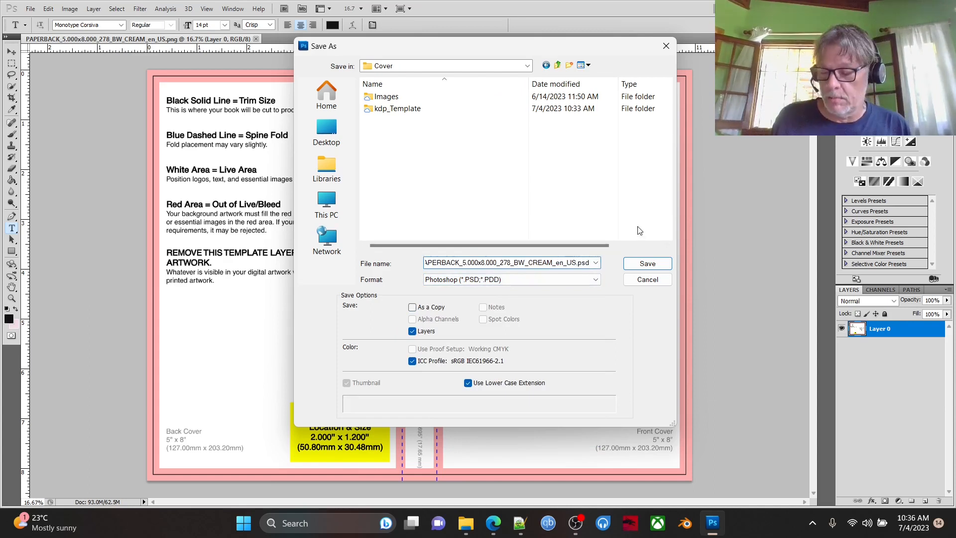
key("BackSpace")
key("BackSpace")
key("BackSpace")
key("BackSpace")
key("BackSpace")
key("BackSpace")
key("BackSpace")
key("BackSpace")
key("BackSpace")
key("BackSpace")
key("BackSpace")
key("BackSpace")
key("BackSpace")
key("BackSpace")
key("BackSpace")
key("BackSpace")
key("BackSpace")
key("BackSpace")
key("BackSpace")
key("BackSpace")
key("BackSpace")
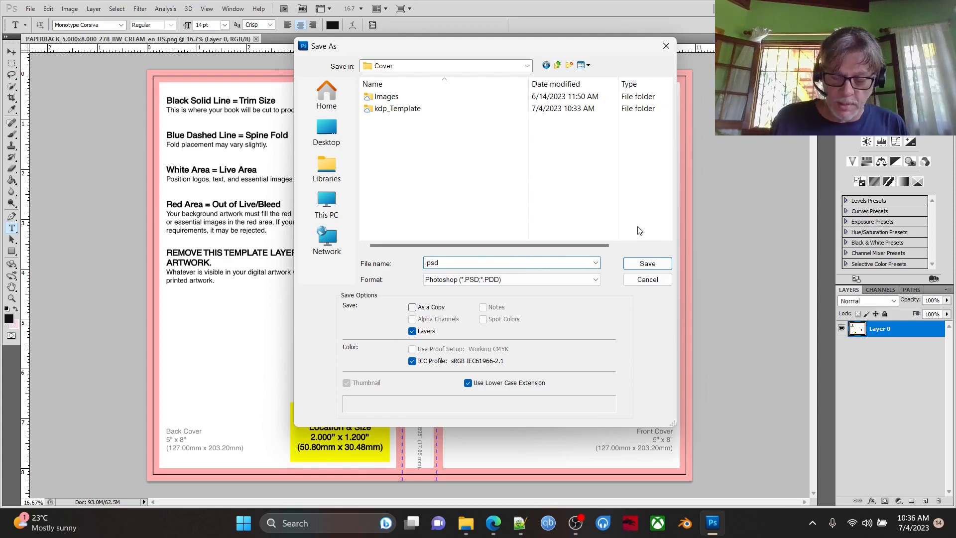
type("PB")
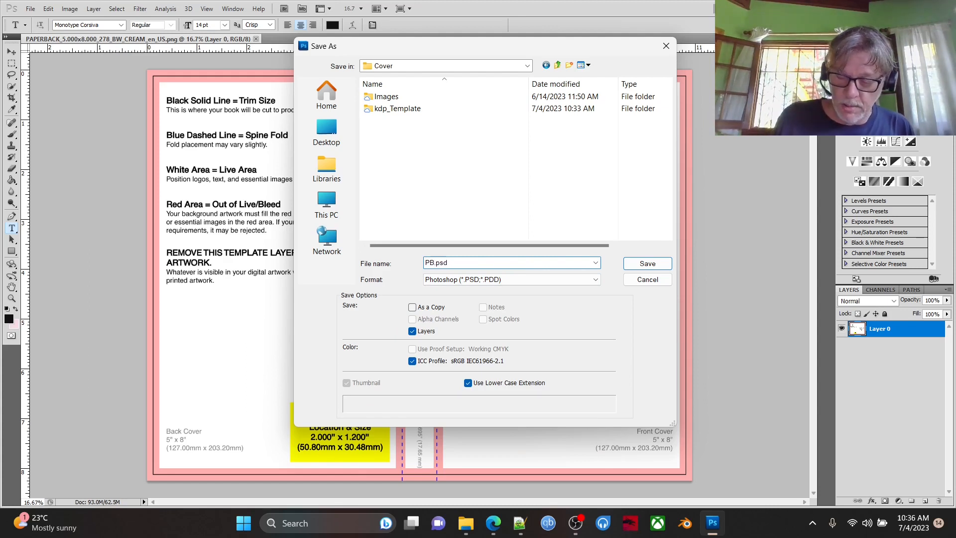
key("BackSpace")
key("BackSpace")
type("F")
key("BackSpace")
type("PD")
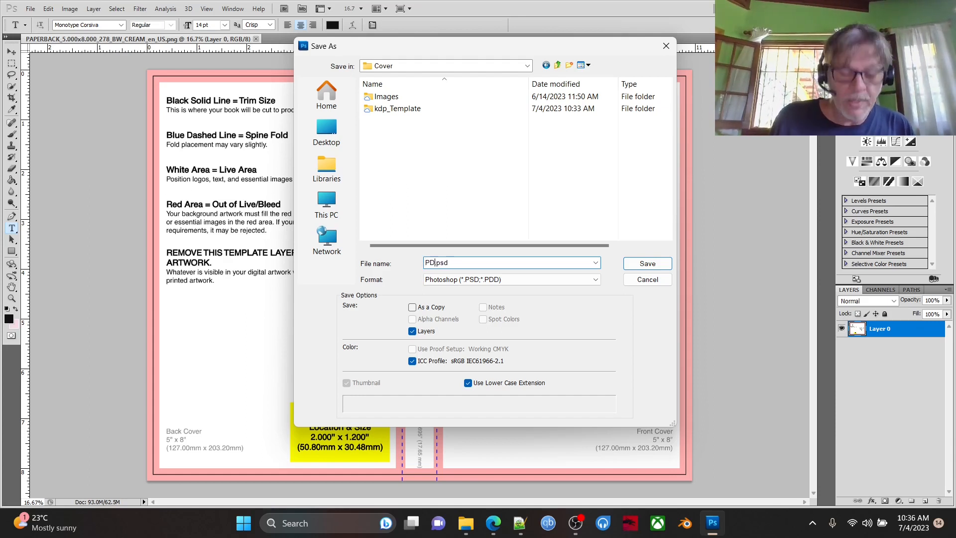
type("_Full")
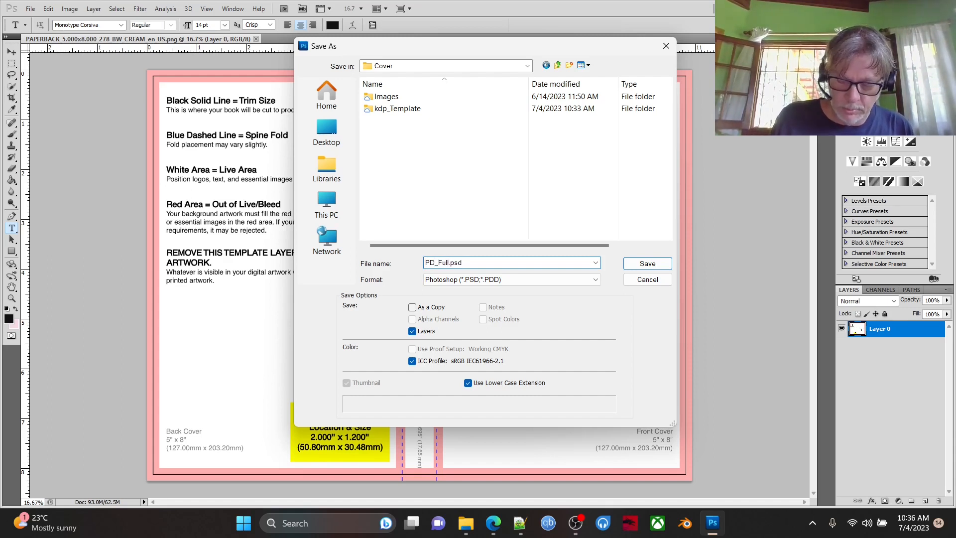
key("BackSpace")
key("BackSpace")
key("BackSpace")
key("BackSpace")
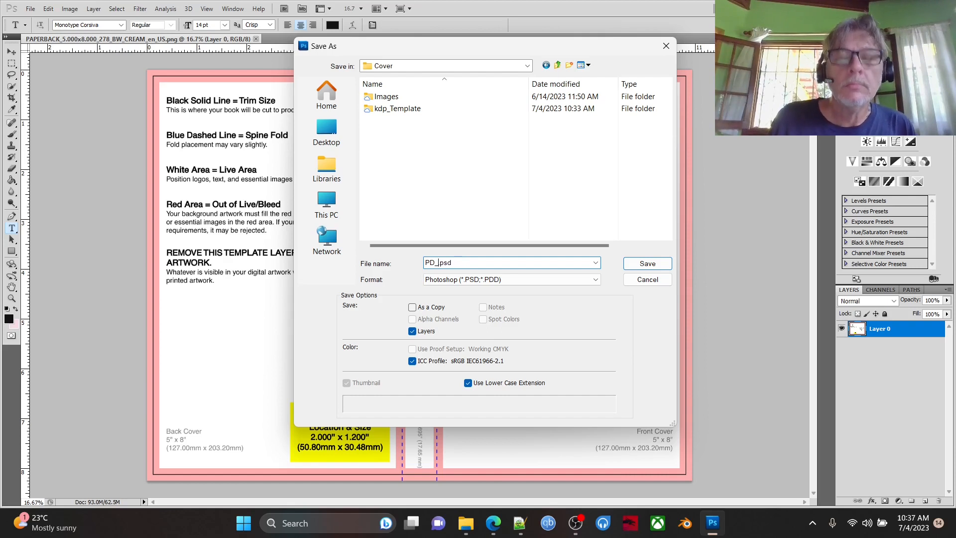
type("Cover_Full")
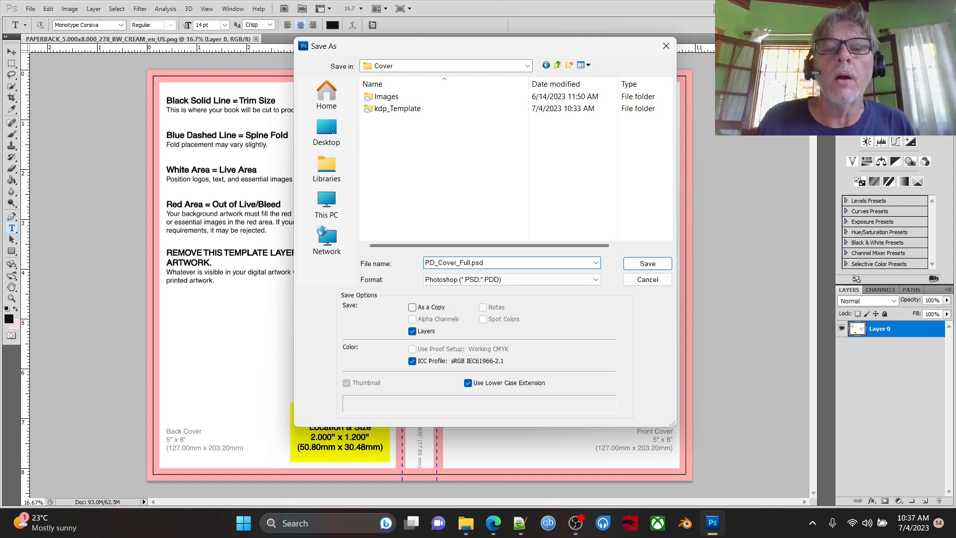
left_click(648, 264)
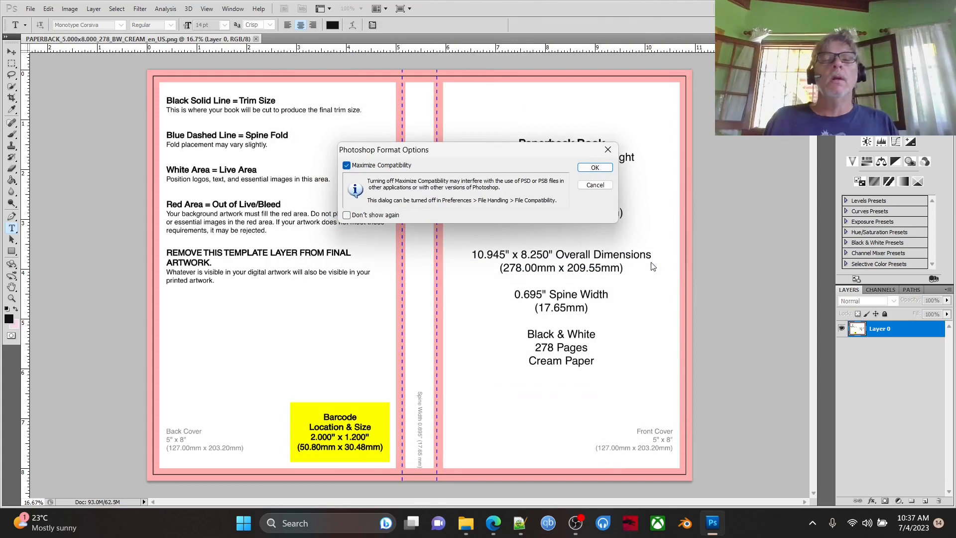
left_click(595, 168)
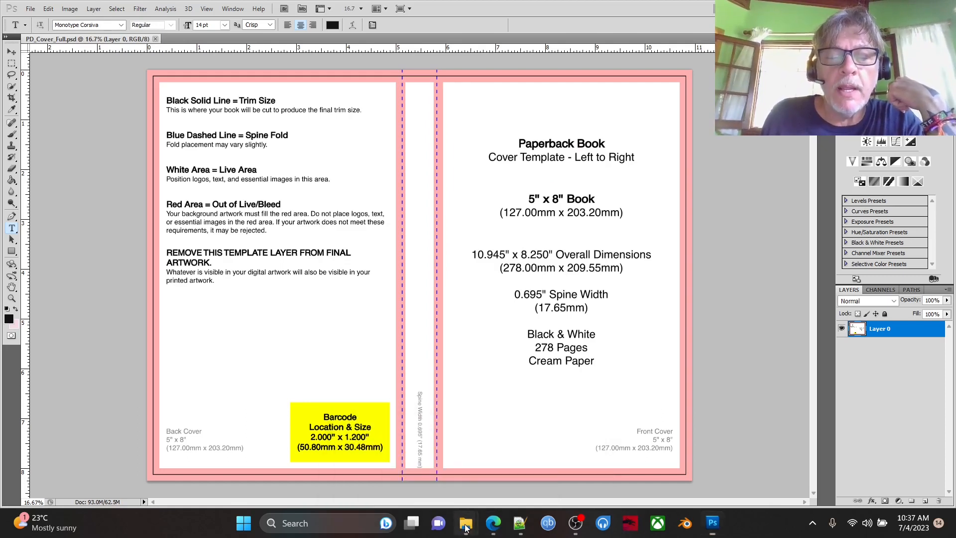
Switch to File Explorer and open the Images folder inside Penny Dreadful's Cover folder.
mouse_move(466, 529)
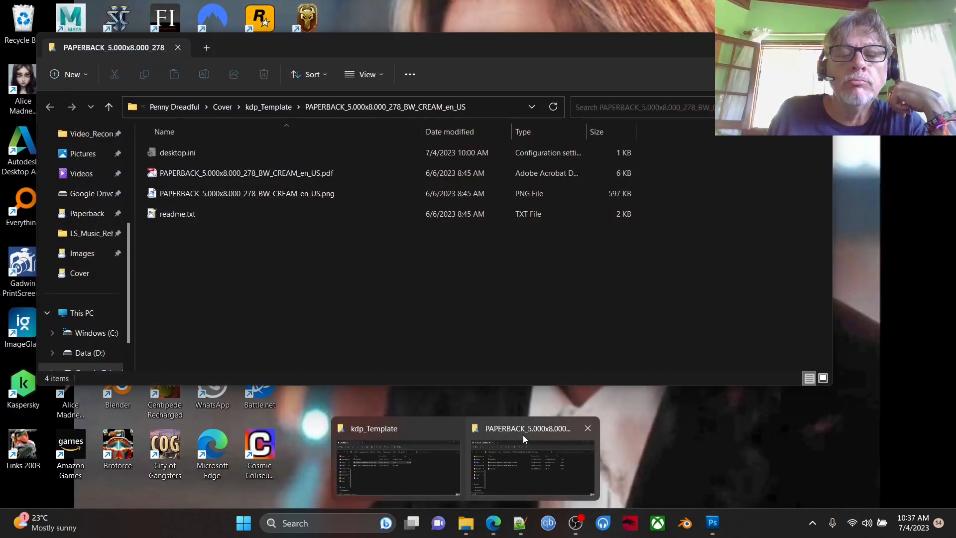
left_click(523, 435)
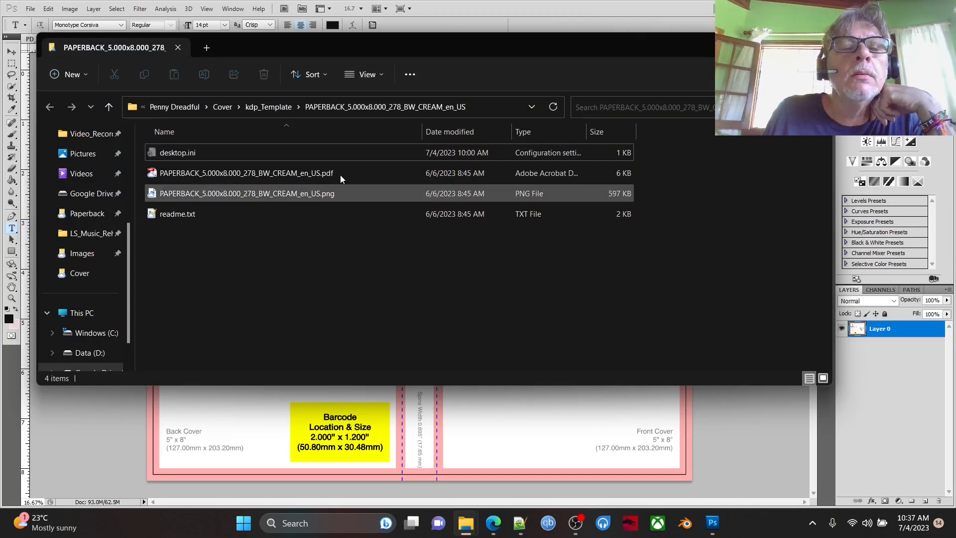
left_click(224, 108)
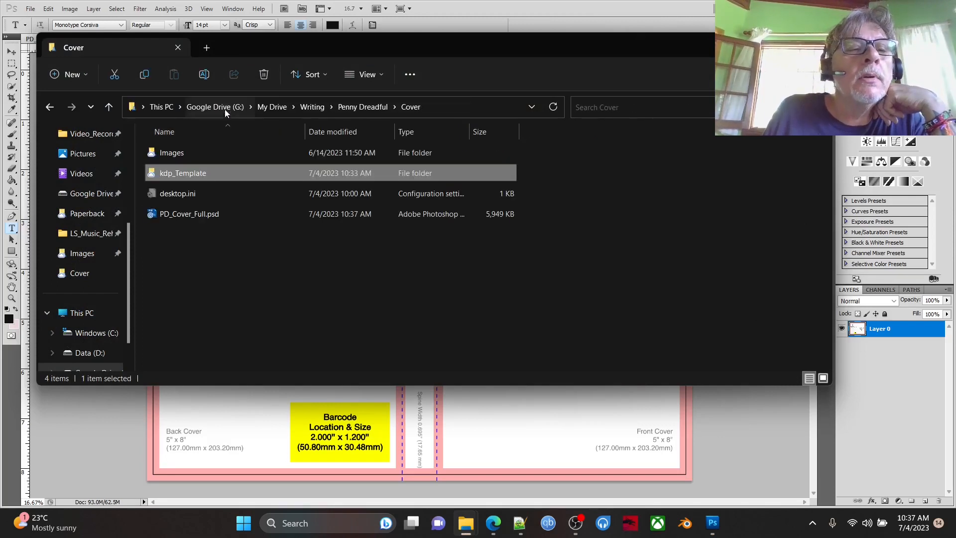
double_click(190, 150)
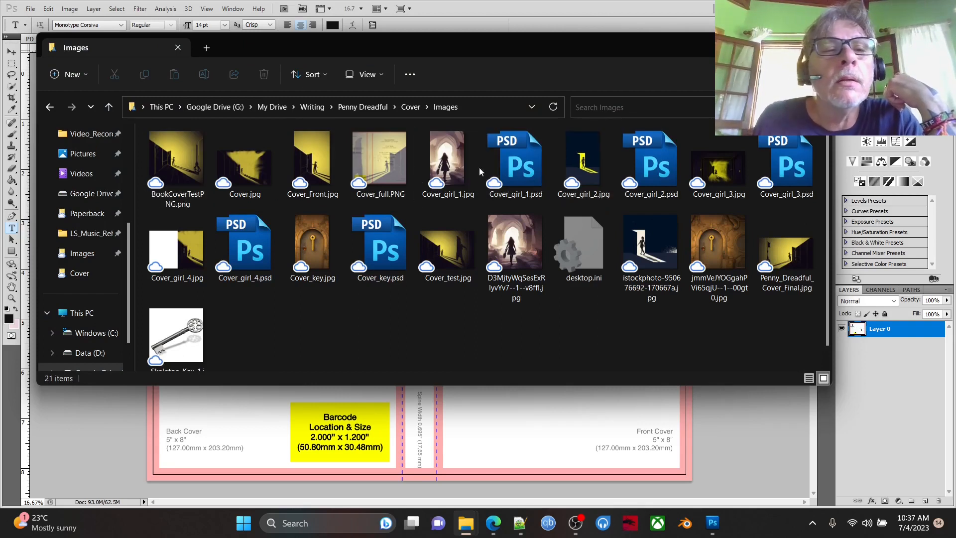
key("alt+Left")
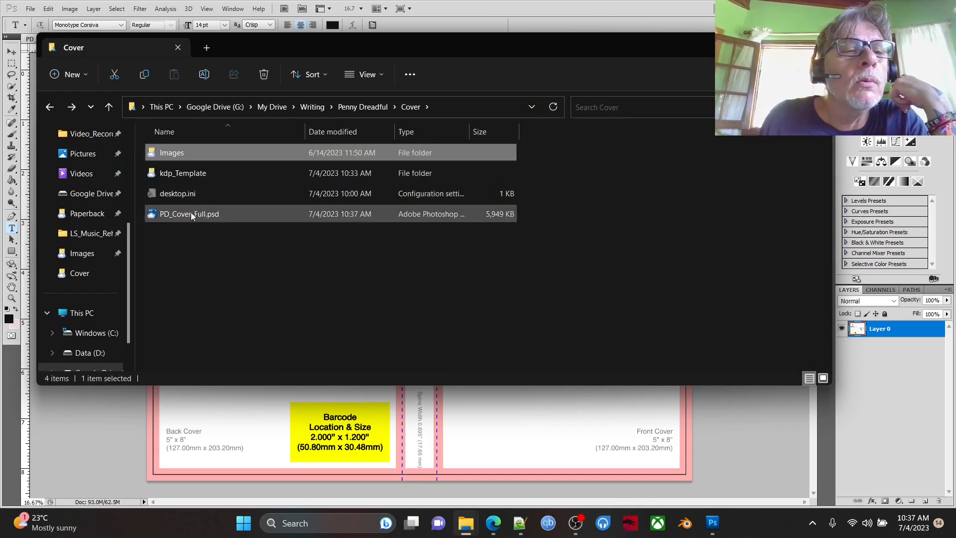
double_click(227, 151)
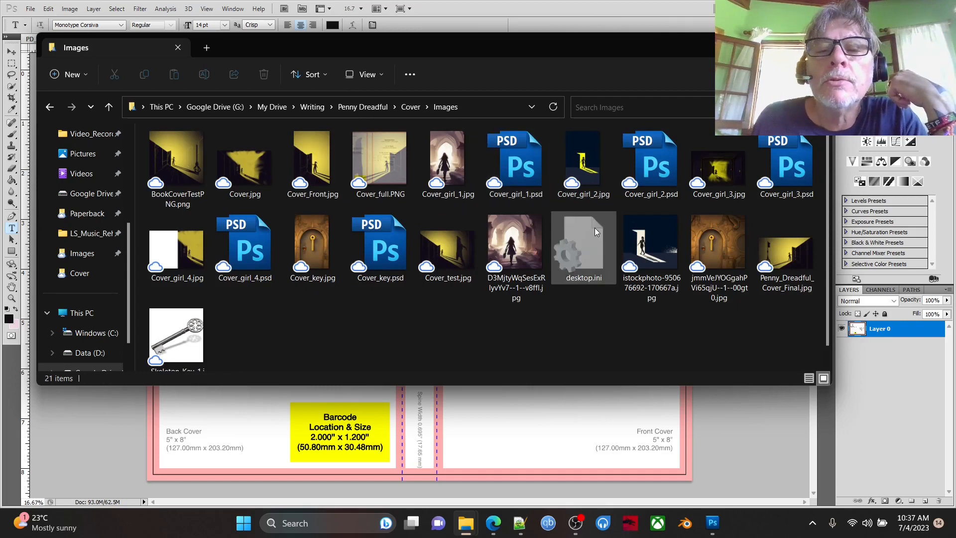
Open the image Penny_Dreadful_Cover_Final.jpg in Adobe Photoshop CS5.1.
left_click(792, 264)
right_click(792, 264)
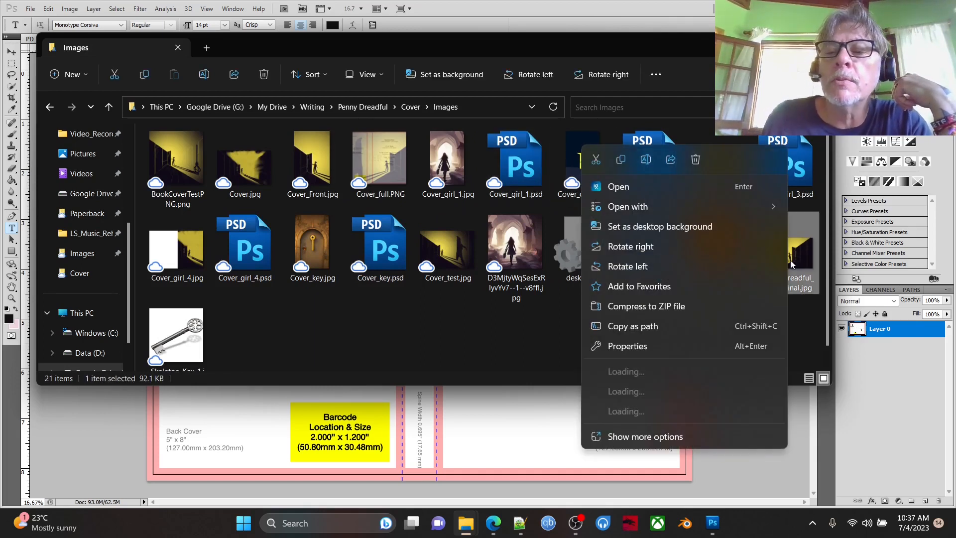
mouse_move(697, 202)
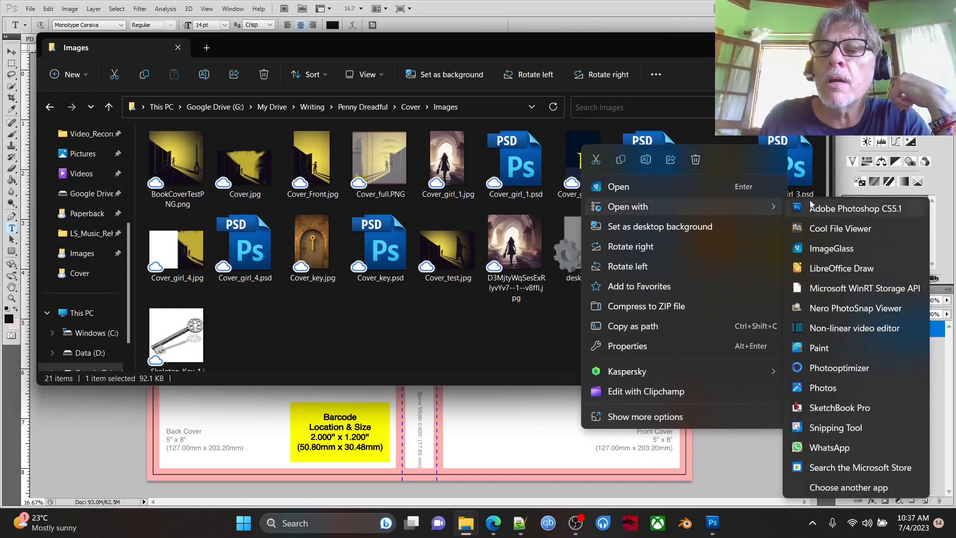
left_click(841, 210)
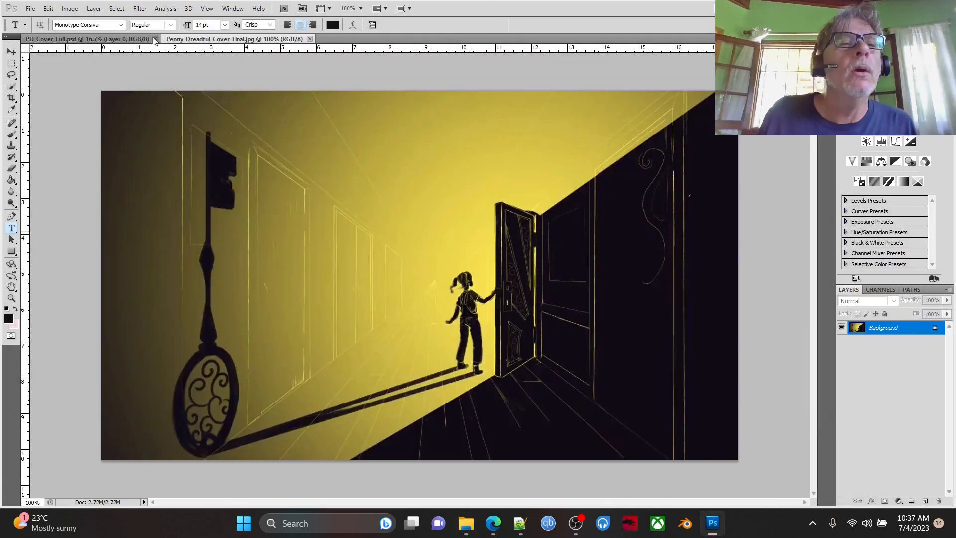
Compare the PD_Cover_Full.psd template with the Penny_Dreadful_Cover_Final.jpg artwork by alternating between the two documents.
left_click(109, 39)
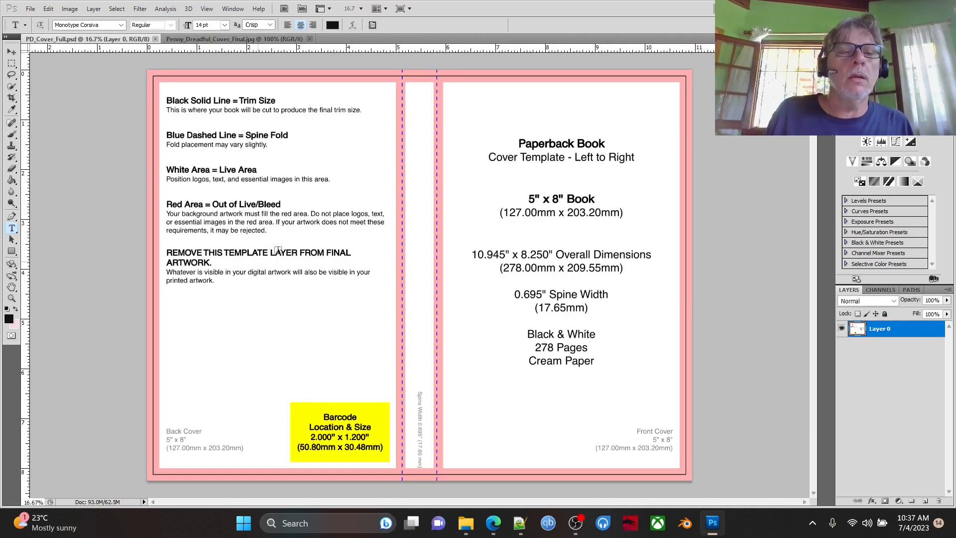
left_click(198, 37)
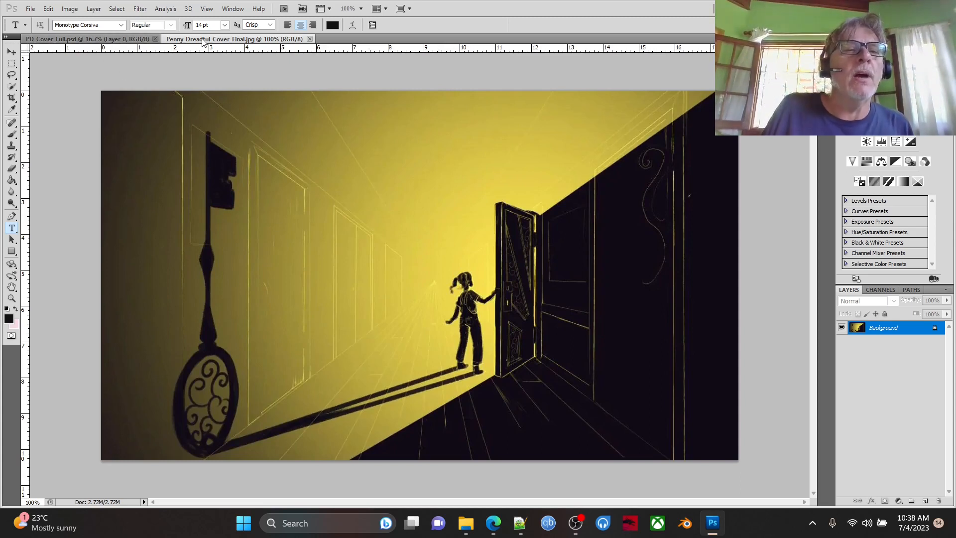
left_click(129, 39)
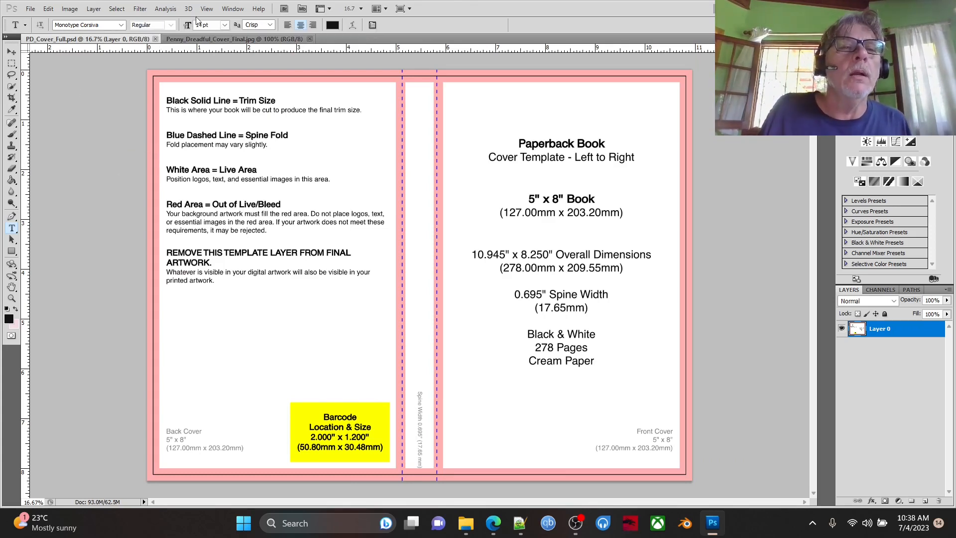
left_click(230, 39)
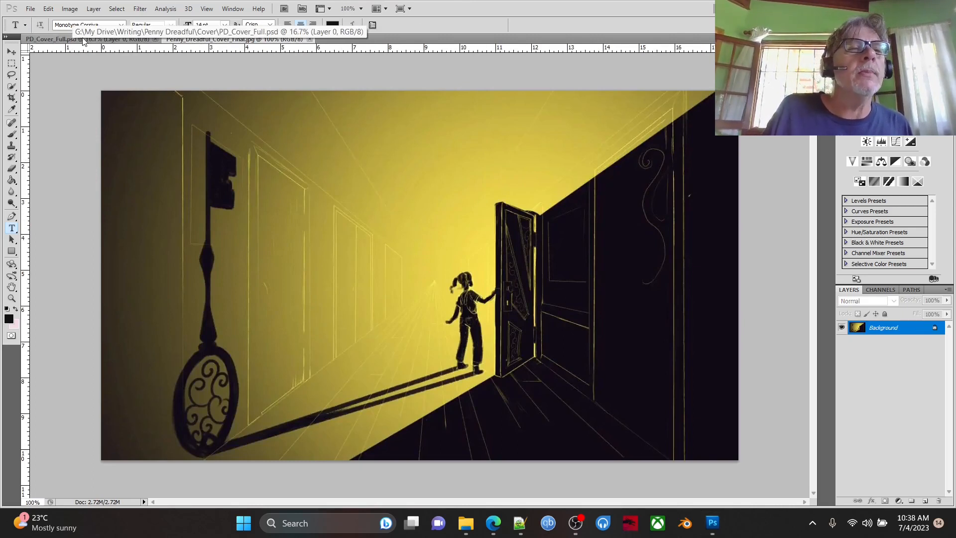
left_click(56, 38)
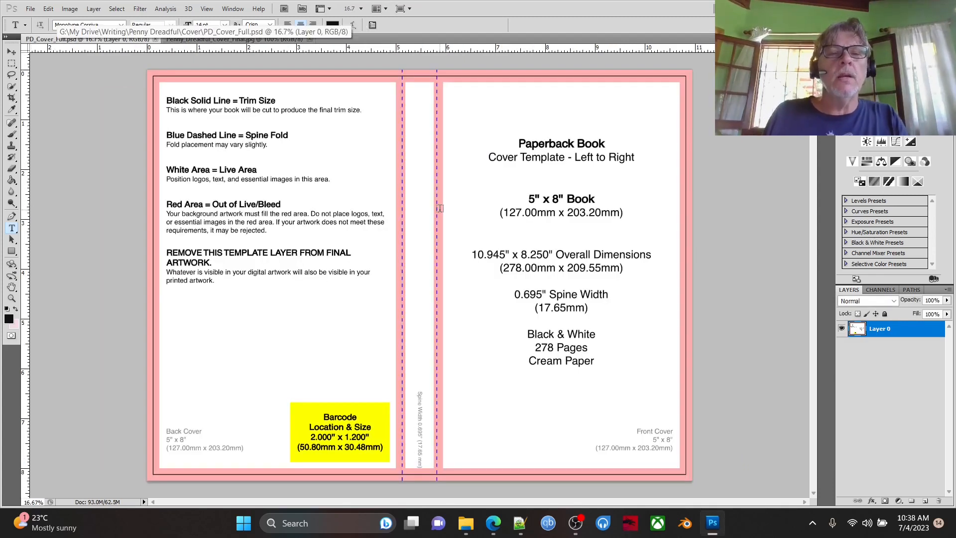
Float Penny_Dreadful_Cover_Final.jpg in its own window, copy its artwork into PD_Cover_Full.psd, and place it in the back cover's upper-left corner.
left_click(222, 39)
right_click(227, 40)
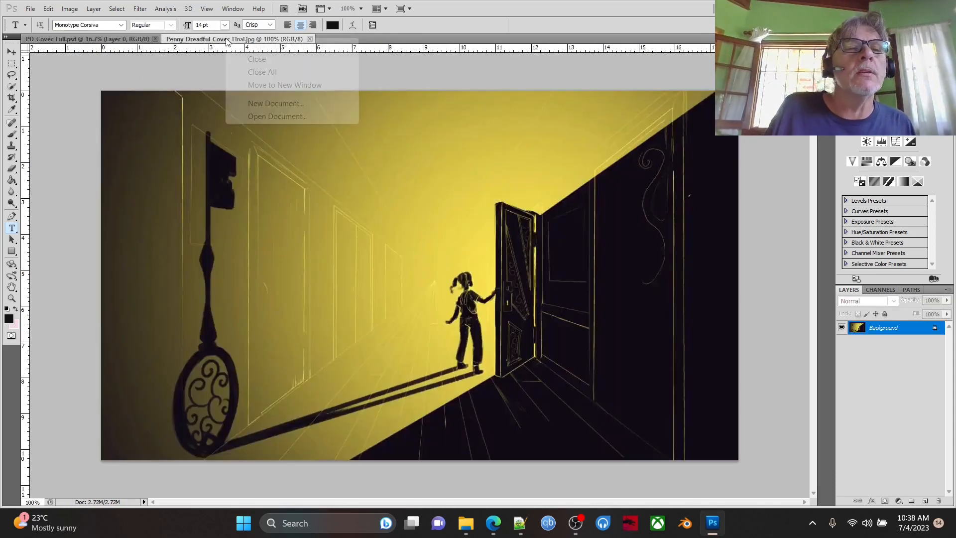
left_click(267, 88)
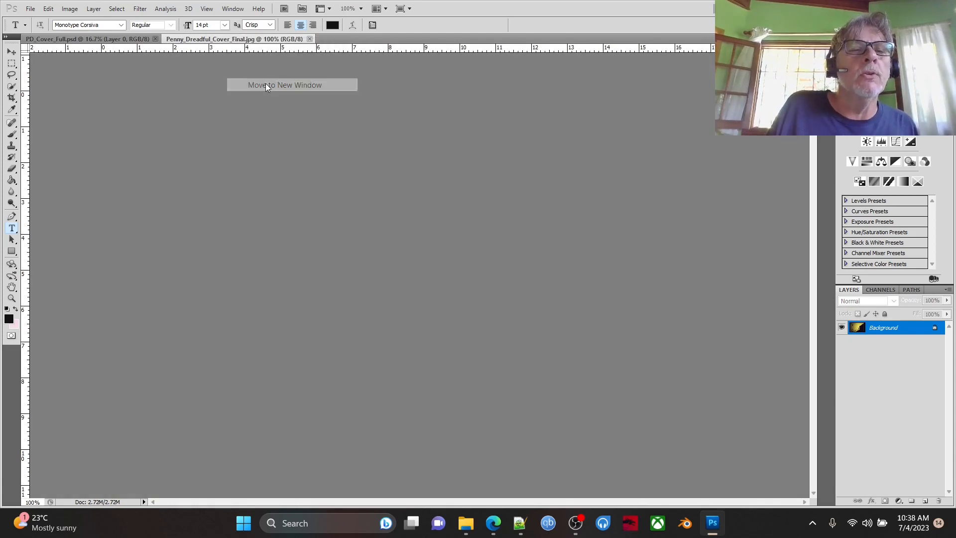
left_click(12, 52)
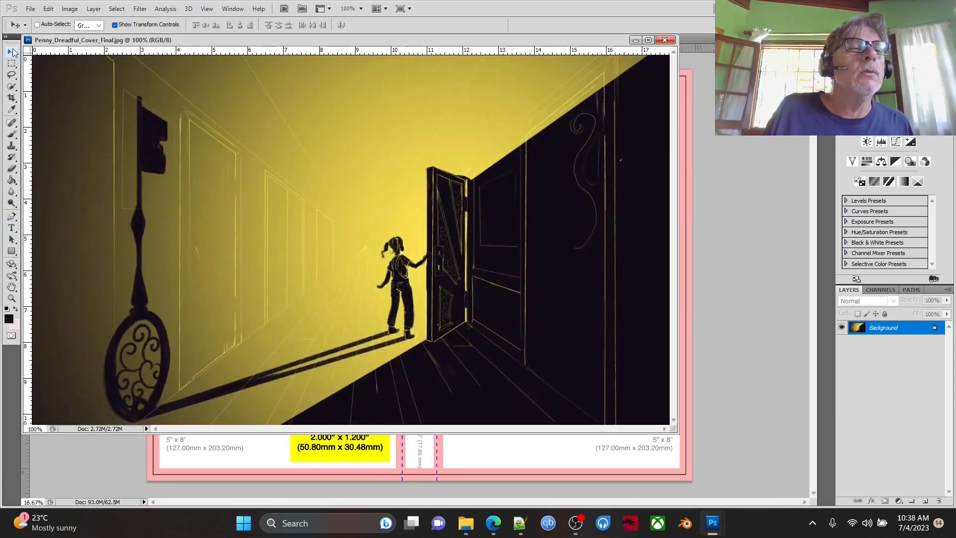
left_click_drag(482, 368, 534, 450)
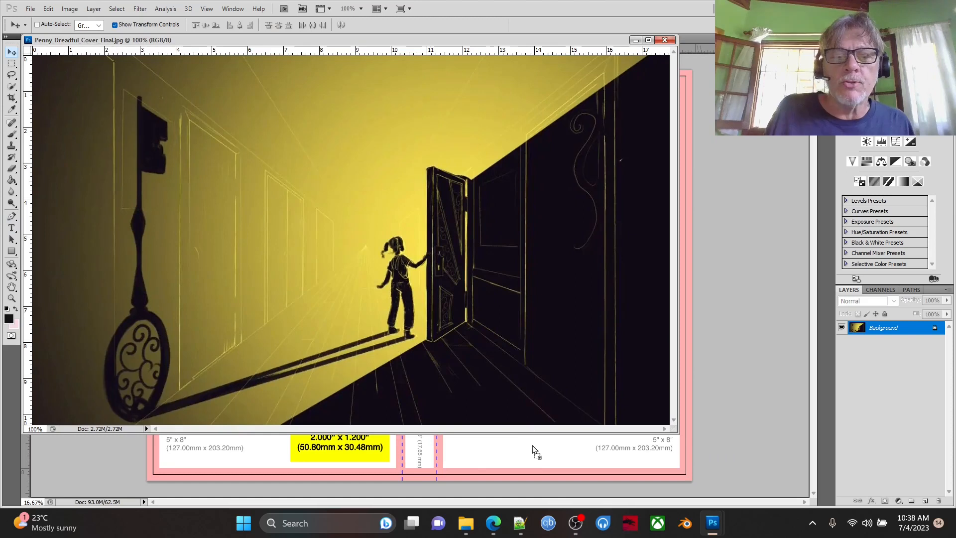
left_click(634, 40)
left_click_drag(511, 446, 191, 102)
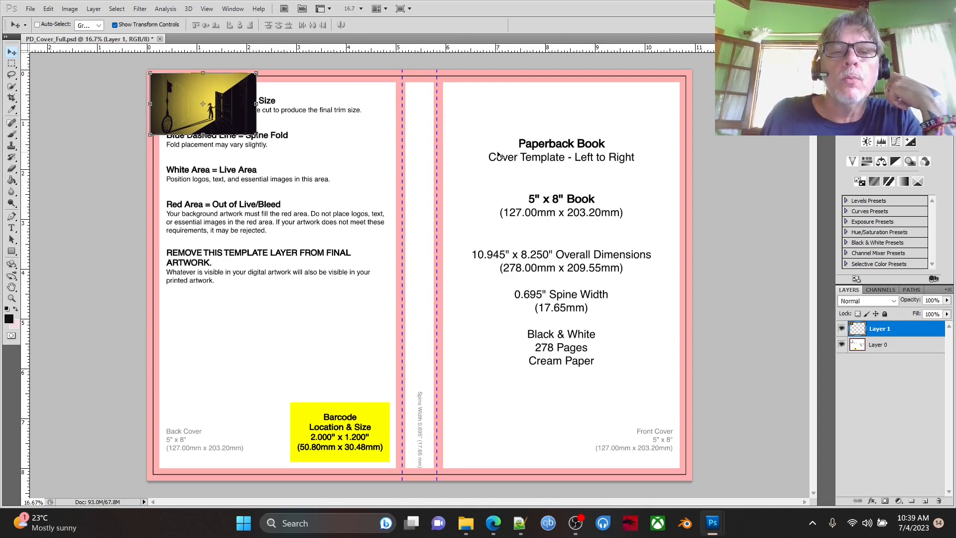
left_click_drag(256, 134, 606, 397)
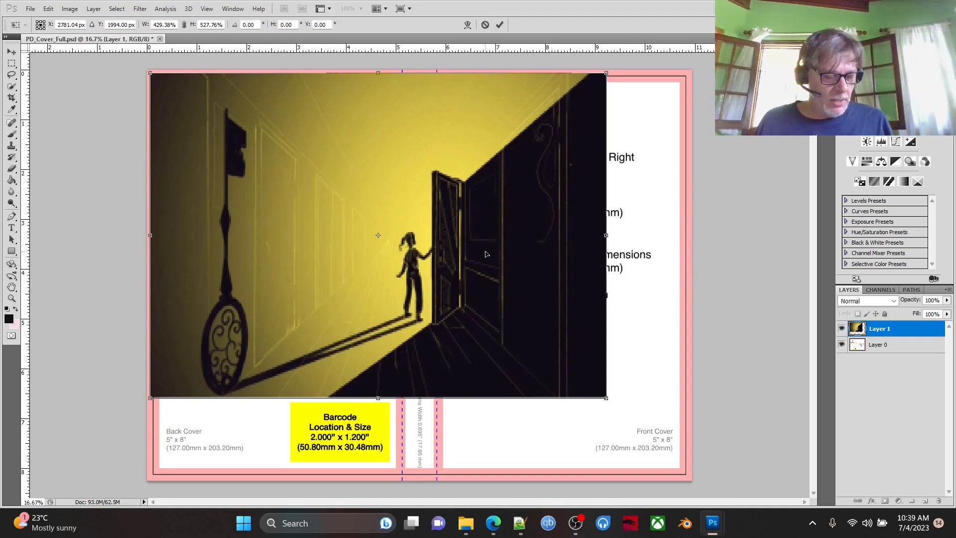
key("ctrl+z")
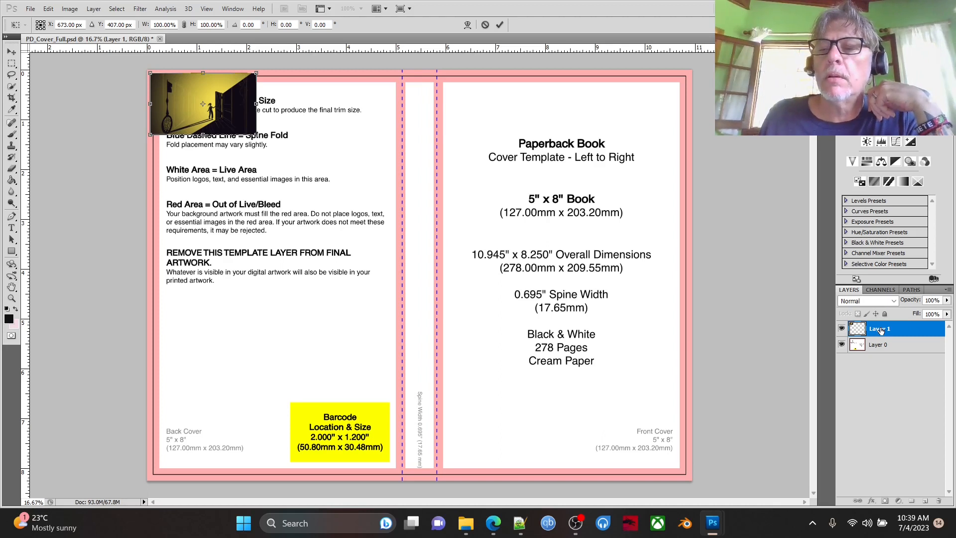
left_click(486, 26)
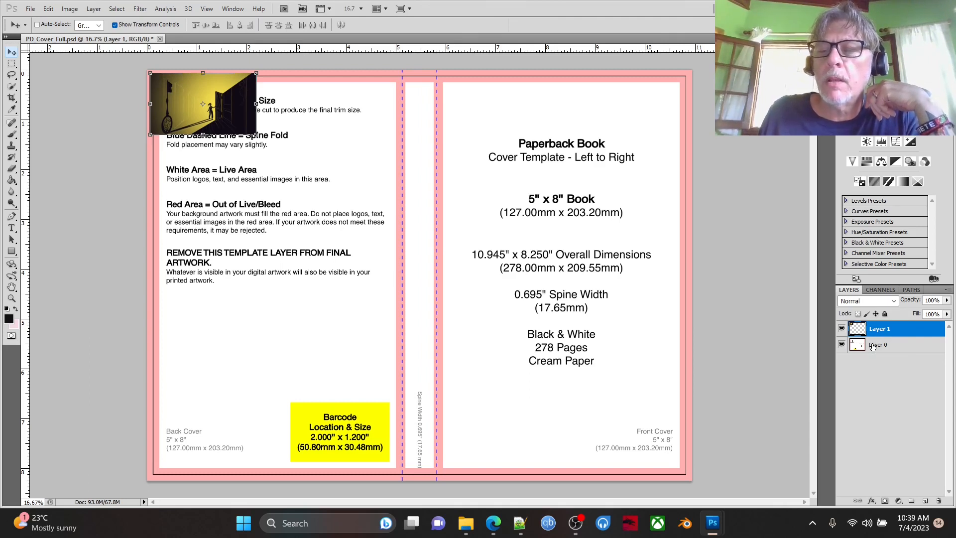
Rename the Layer 0 layer as Template and the Layer 1 artwork layer as Image.
double_click(873, 346)
key("BackSpace")
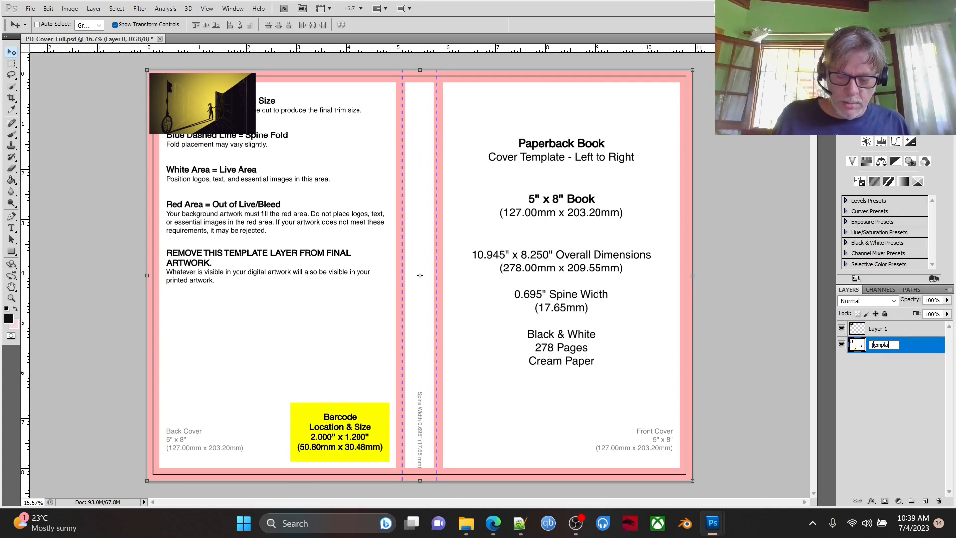
key("Return")
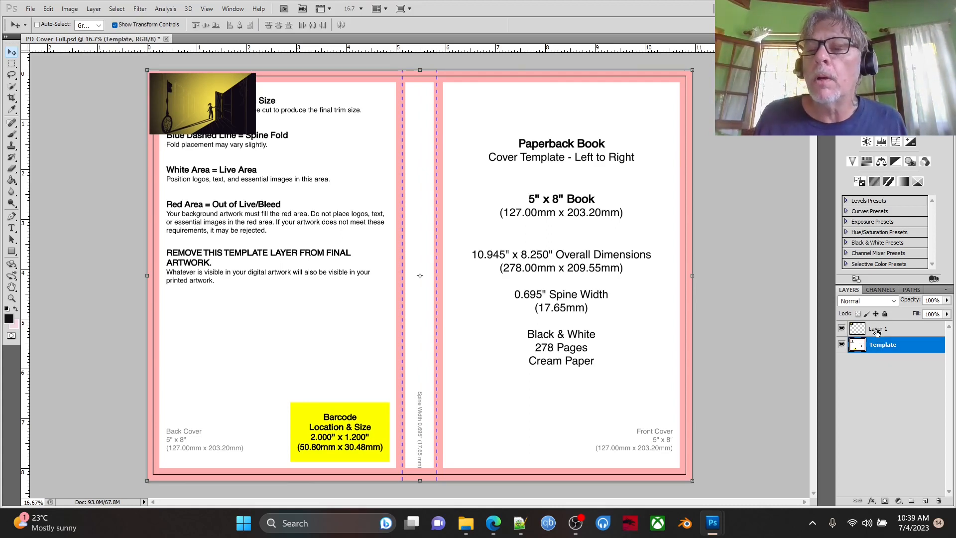
double_click(876, 330)
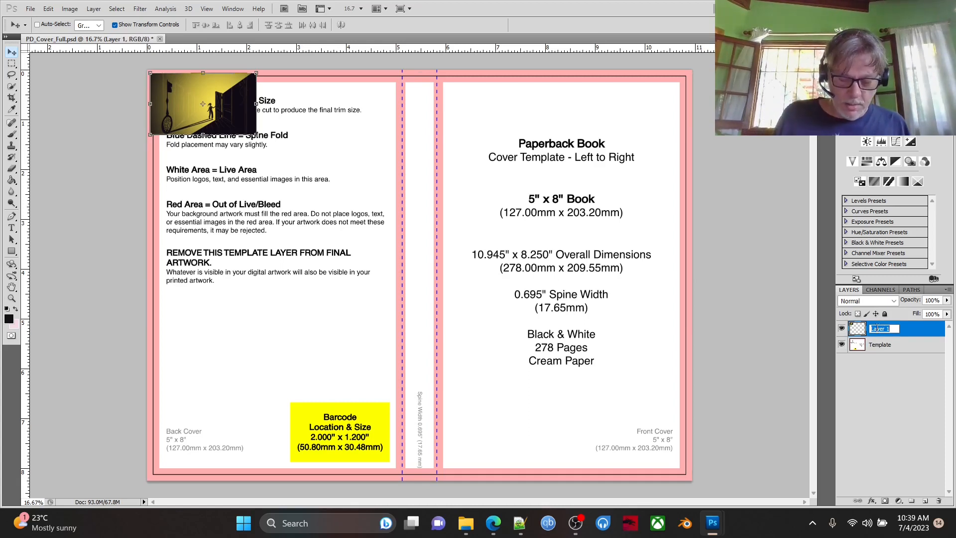
key("BackSpace")
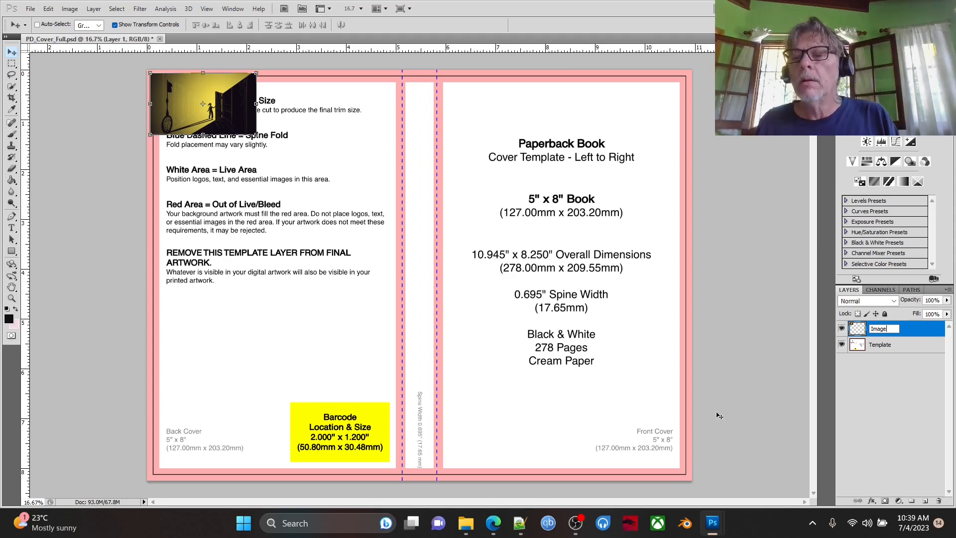
key("Return")
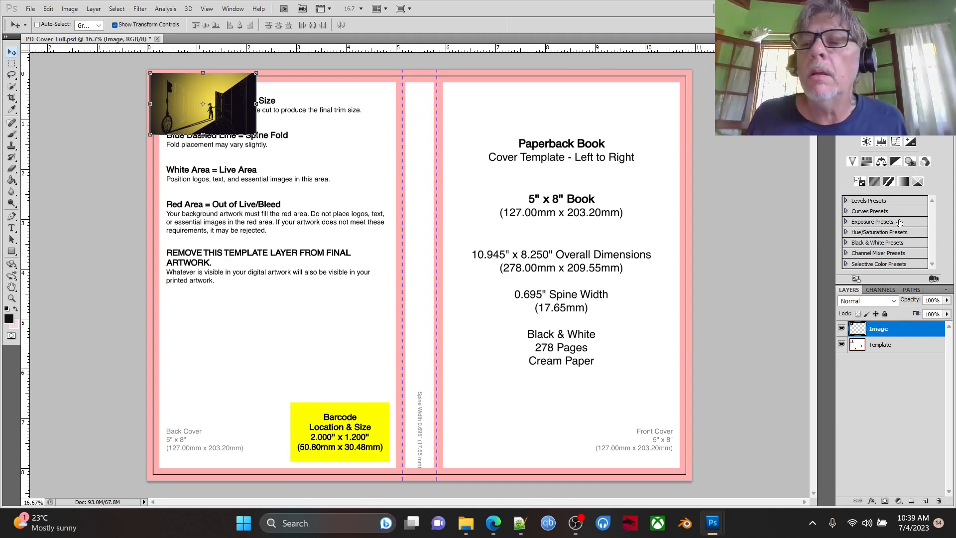
Reduce the Image layer's opacity to 41% in its blending options.
double_click(919, 332)
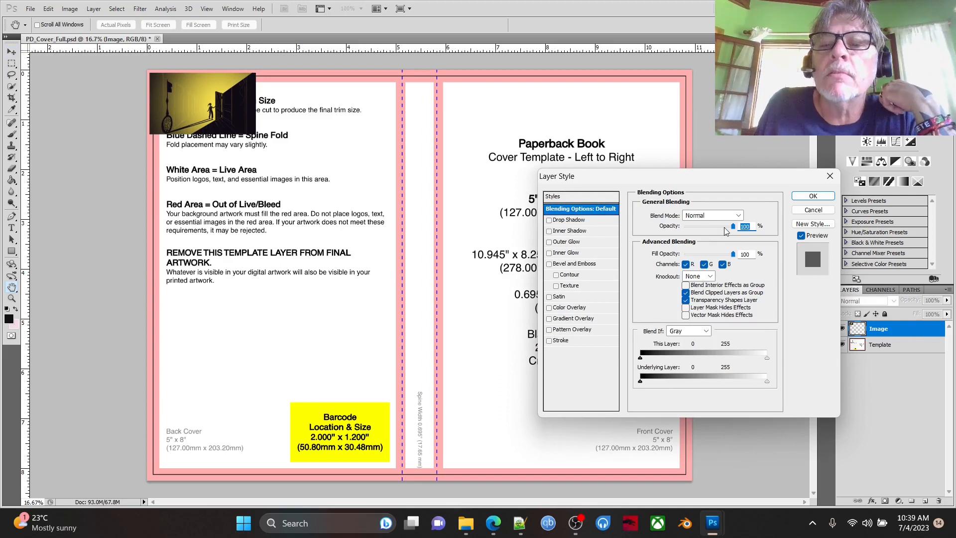
left_click_drag(733, 228, 704, 227)
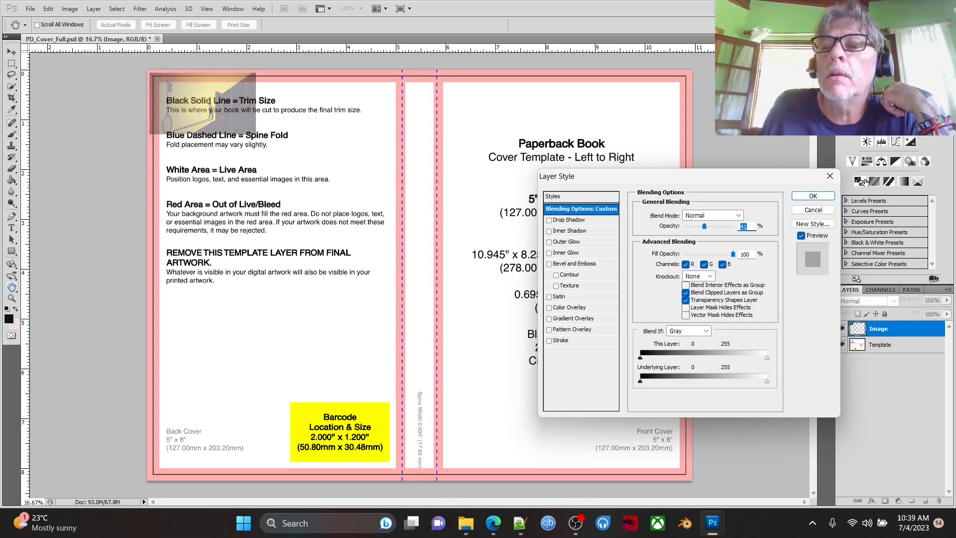
left_click(814, 196)
key("v")
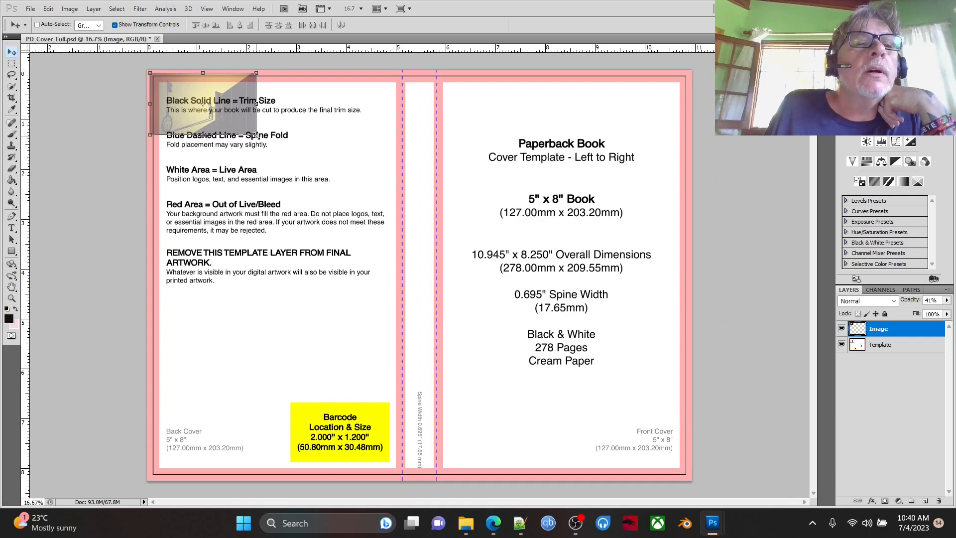
Free-transform the Image layer with linked width and height, enlarging it proportionally to about 612%.
key("ctrl+t")
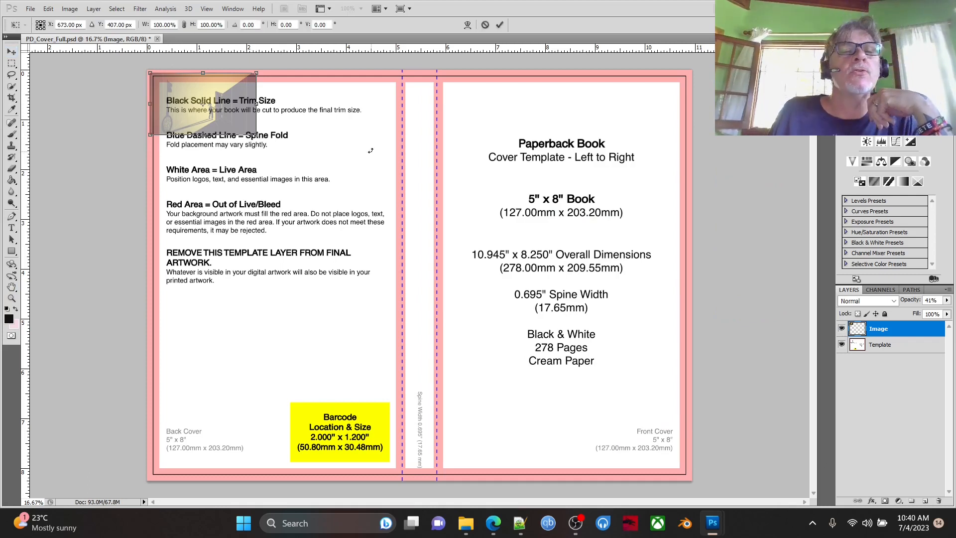
left_click(184, 26)
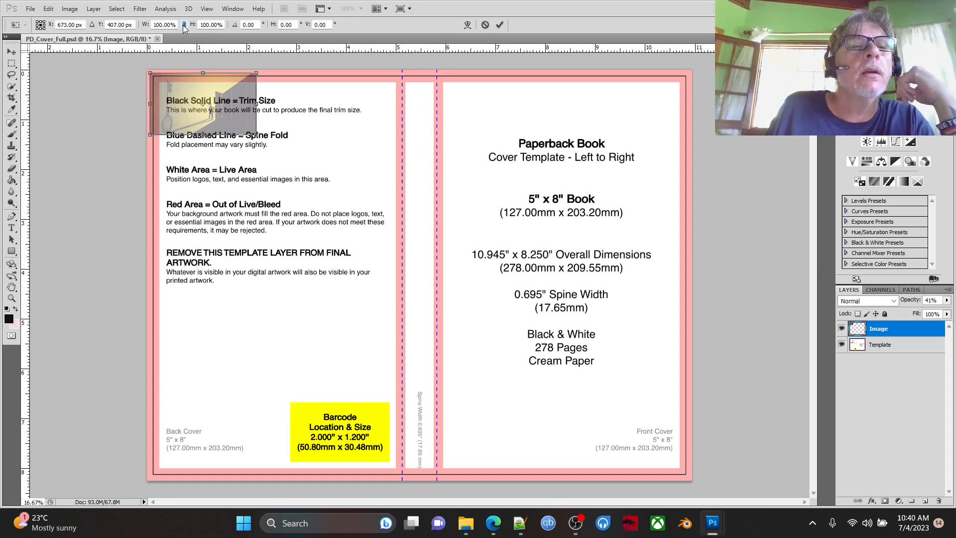
left_click_drag(256, 134, 545, 365)
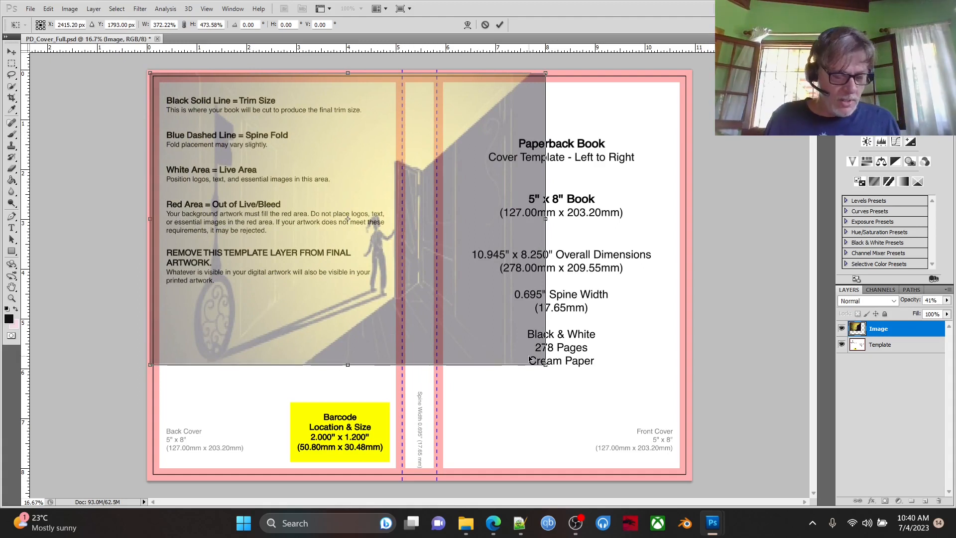
key("ctrl+z")
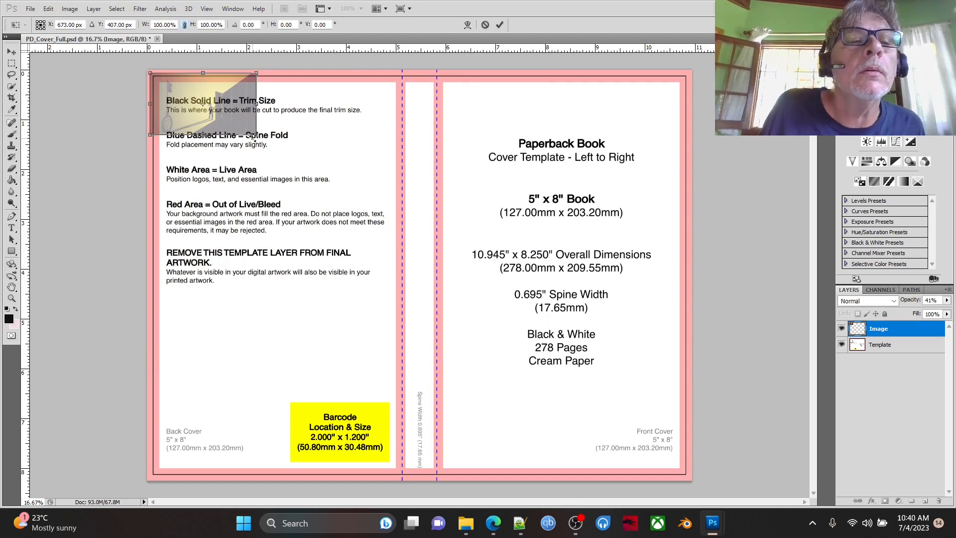
left_click_drag(256, 135, 748, 522)
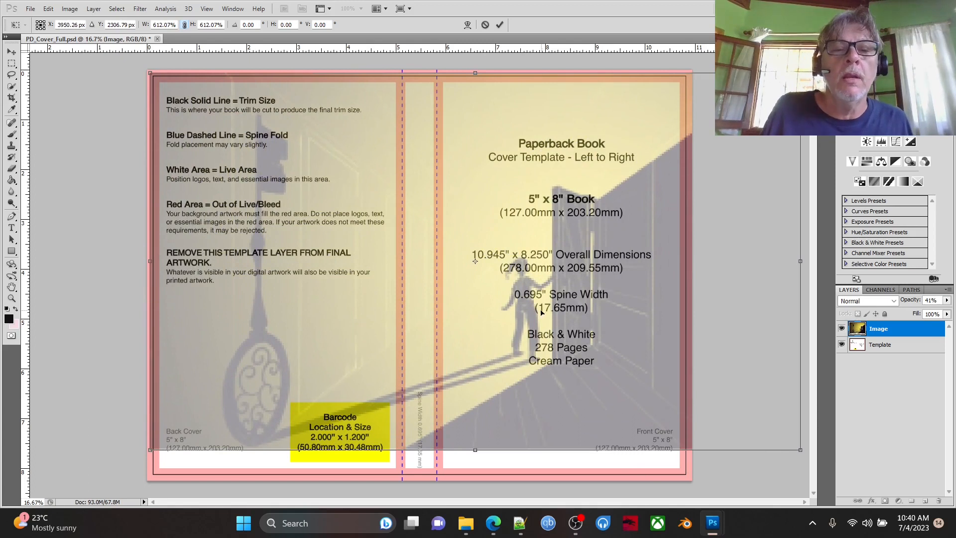
Enlarge the artwork proportionally to about 691% and shift it so its left edge meets the back cover's outer edge.
left_click_drag(495, 322, 425, 304)
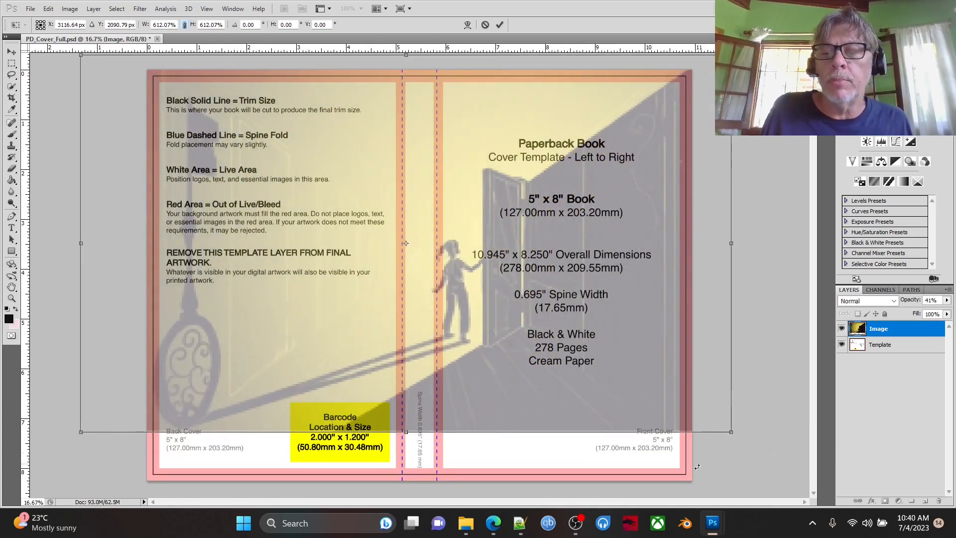
left_click_drag(730, 432, 814, 481)
left_click_drag(561, 363, 581, 372)
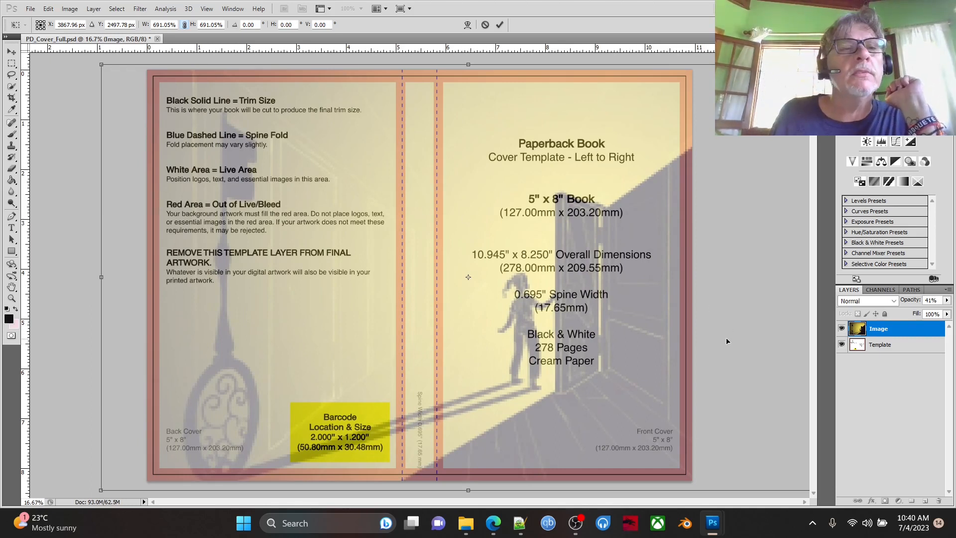
left_click_drag(358, 249, 402, 253)
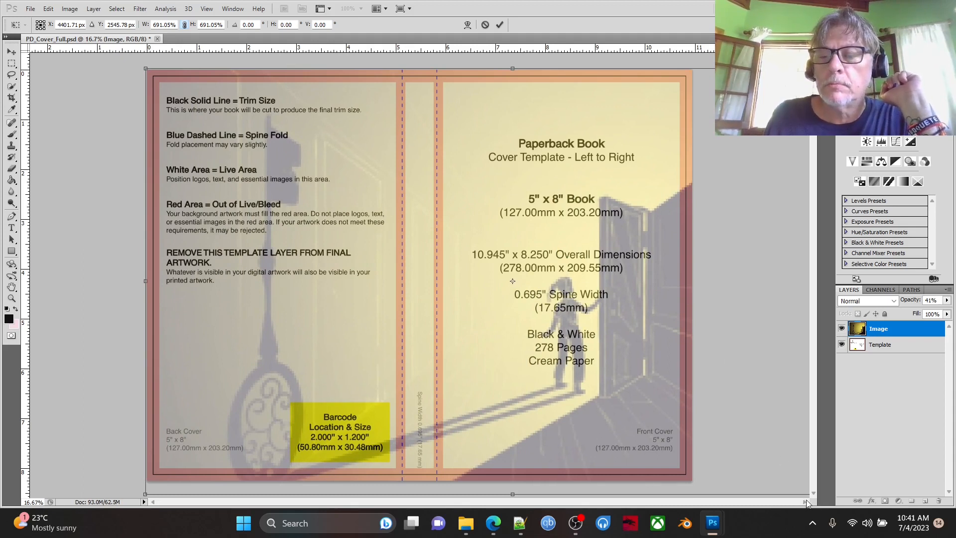
Try the artwork further left and at about 595%, then realign it with the back cover's outer edge and scale it to about 674.5%.
left_click_drag(619, 338, 467, 307)
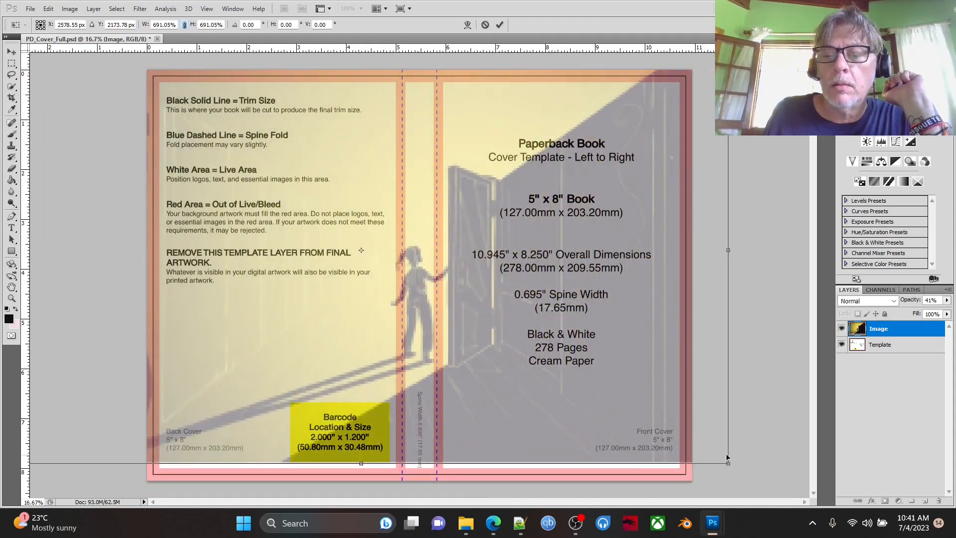
left_click_drag(729, 463, 629, 403)
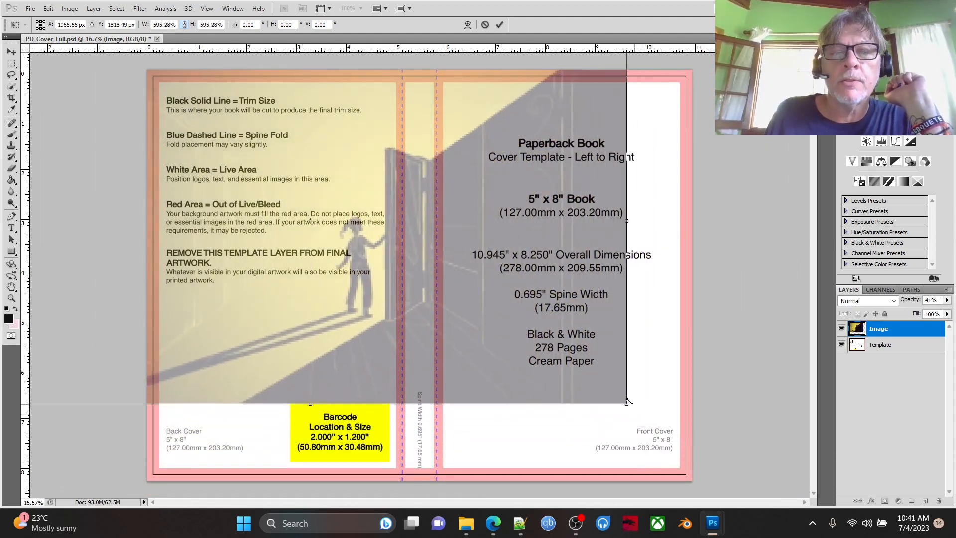
left_click_drag(507, 288, 651, 317)
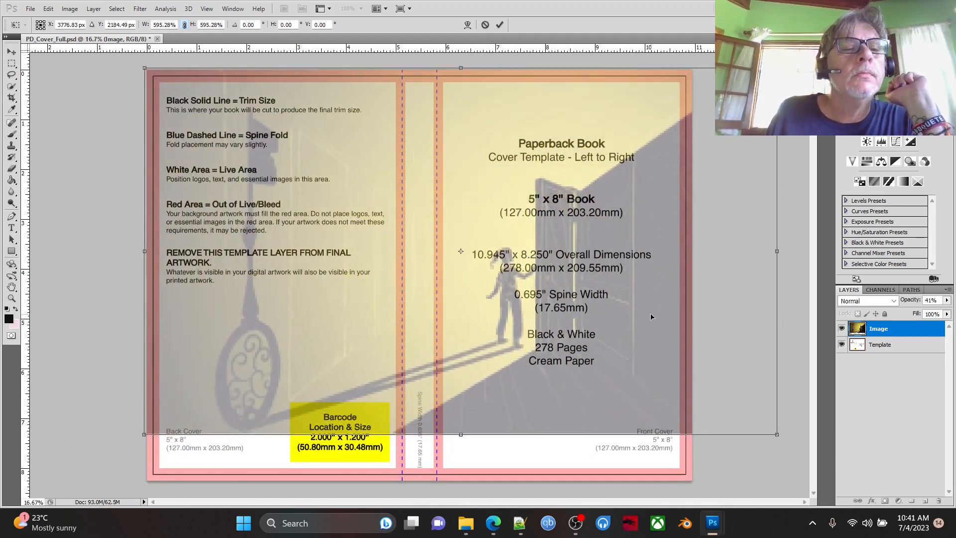
left_click_drag(776, 434, 843, 511)
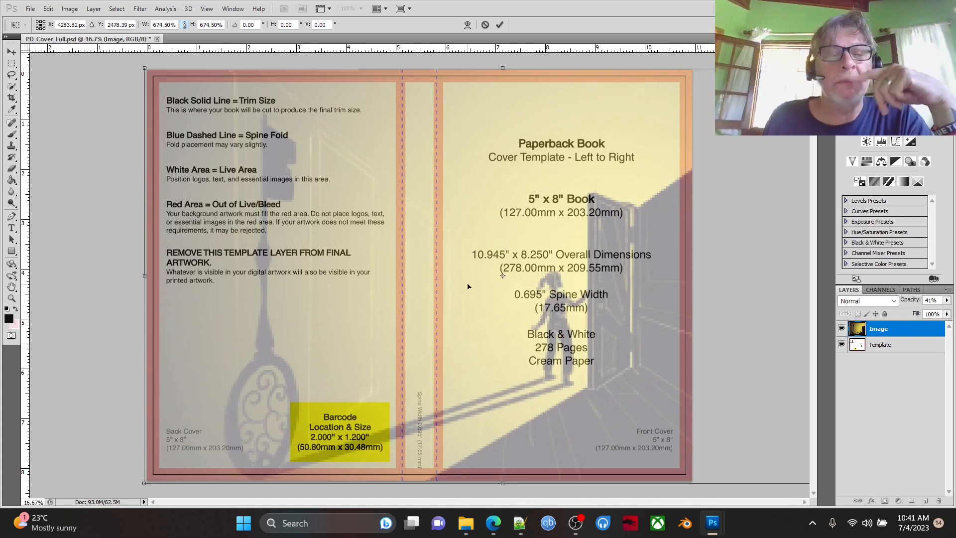
Fine-tune the artwork's position, scale it proportionally to about 680% so it covers the whole template including the bleed, and apply the transform.
mouse_move(480, 297)
left_mouse_down()
mouse_move(431, 297)
mouse_move(480, 296)
left_mouse_up()
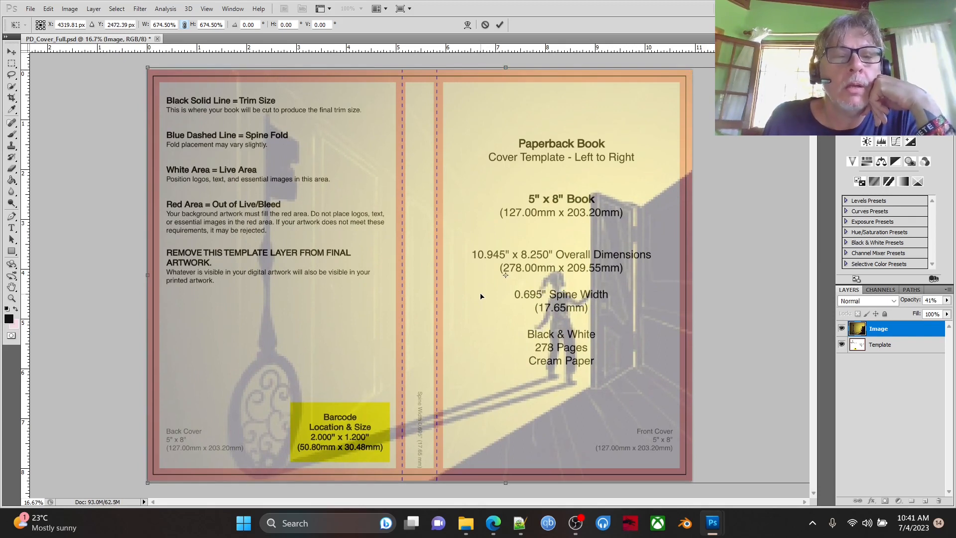
left_click_drag(481, 295, 477, 284)
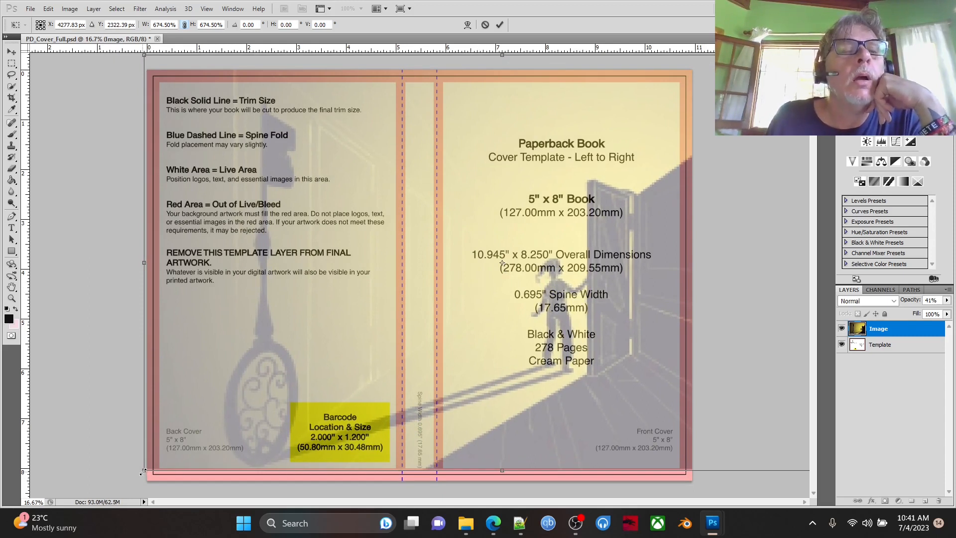
left_click_drag(142, 471, 119, 486)
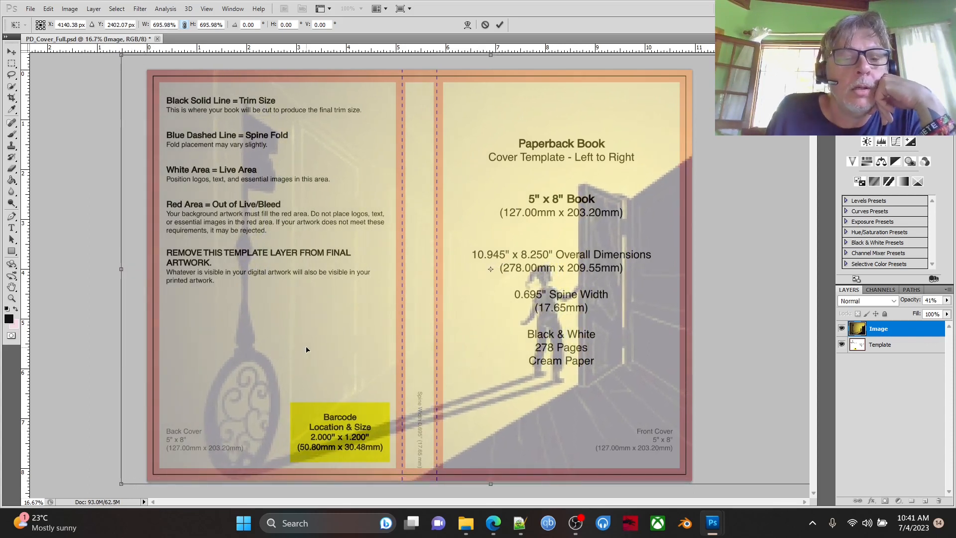
left_click_drag(332, 339, 311, 371)
left_click_drag(129, 491, 145, 480)
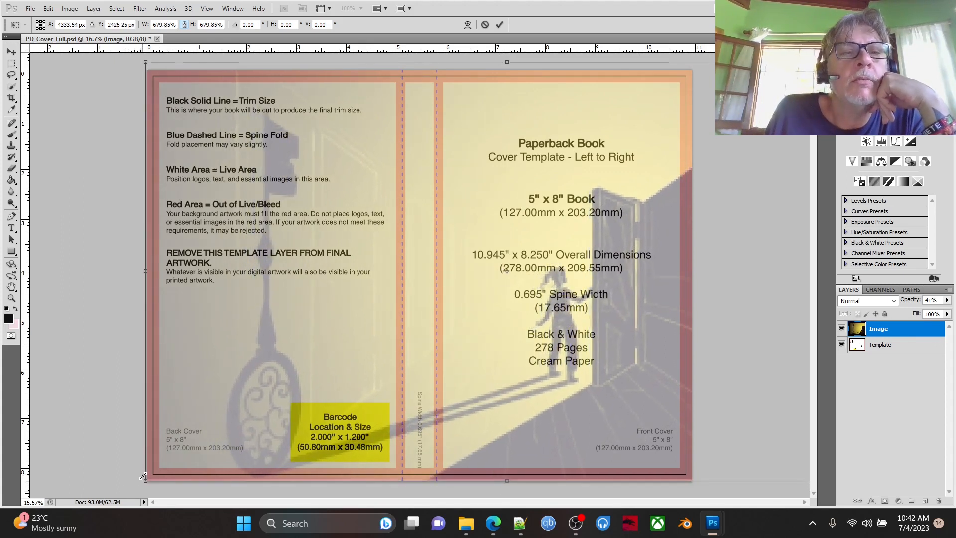
left_click_drag(350, 388, 348, 394)
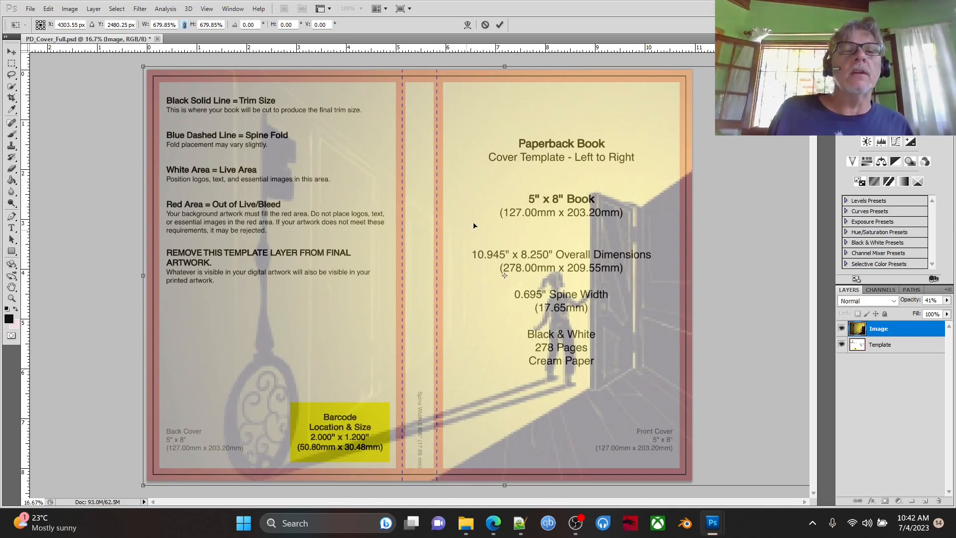
left_click(500, 26)
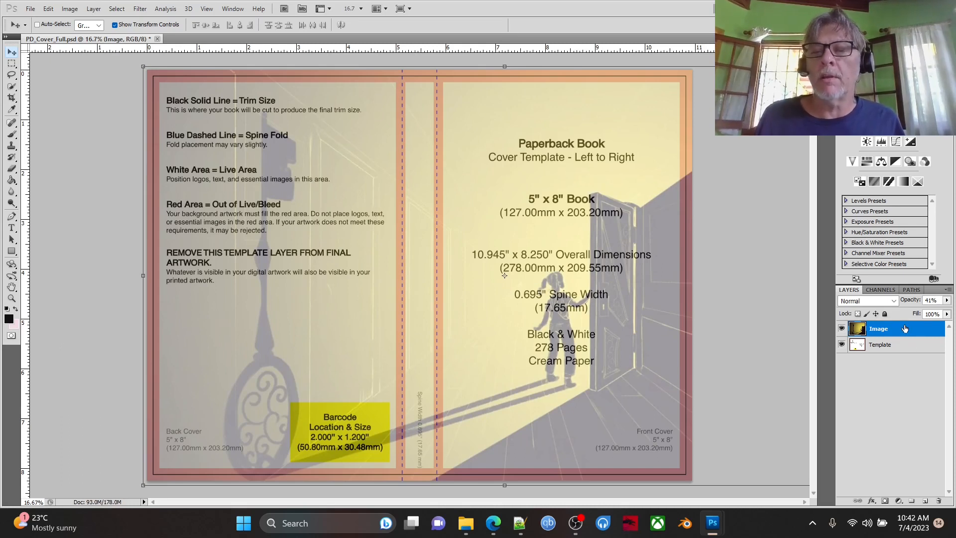
Restore the Image layer's opacity to 100% in its blending options.
double_click(905, 328)
left_click_drag(705, 227, 737, 227)
left_click(813, 198)
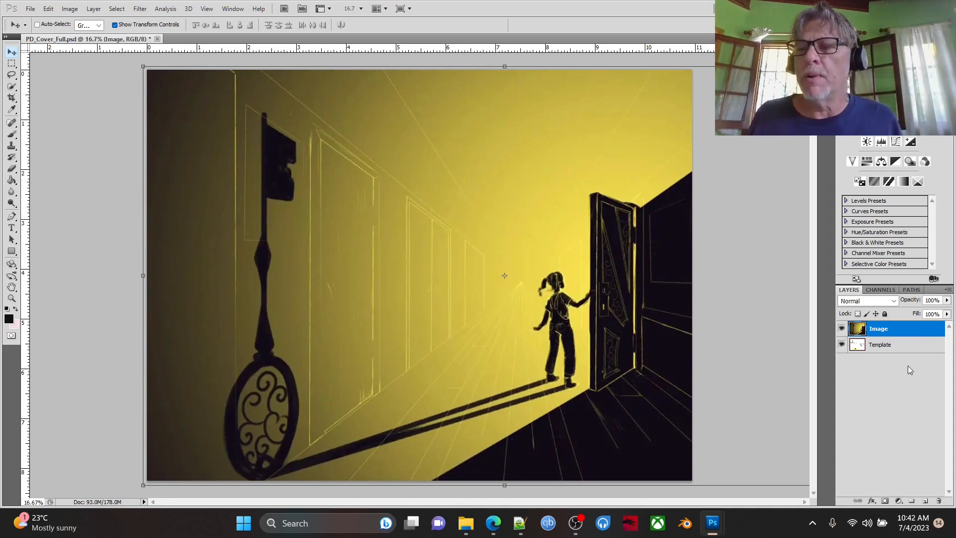
Lower the Image layer's opacity to 70% in its blending options so the template shows through.
double_click(907, 330)
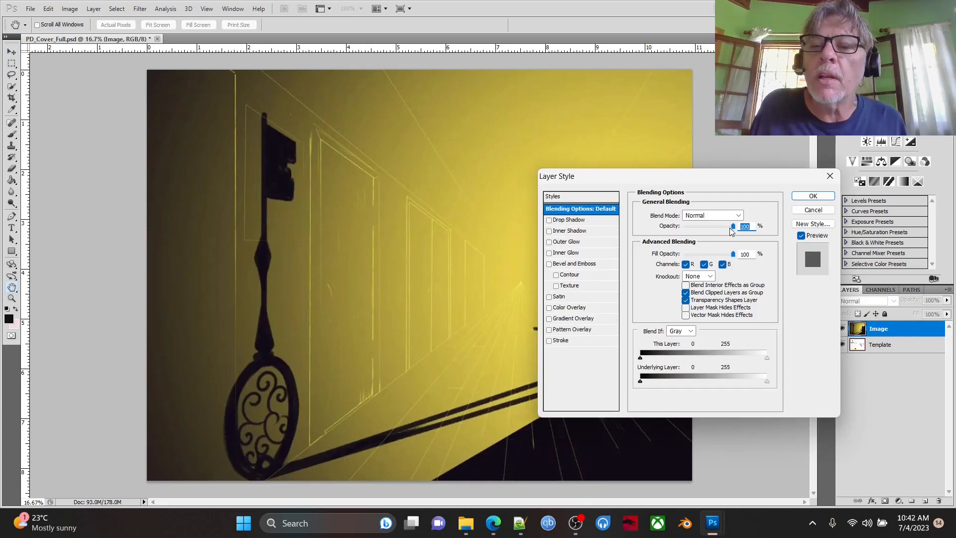
left_click_drag(733, 227, 719, 227)
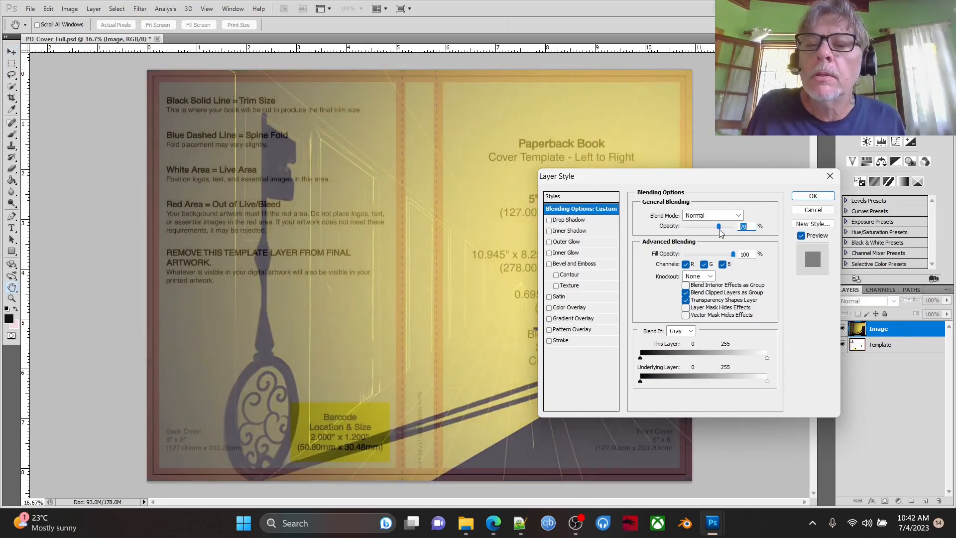
left_click(813, 196)
key("v")
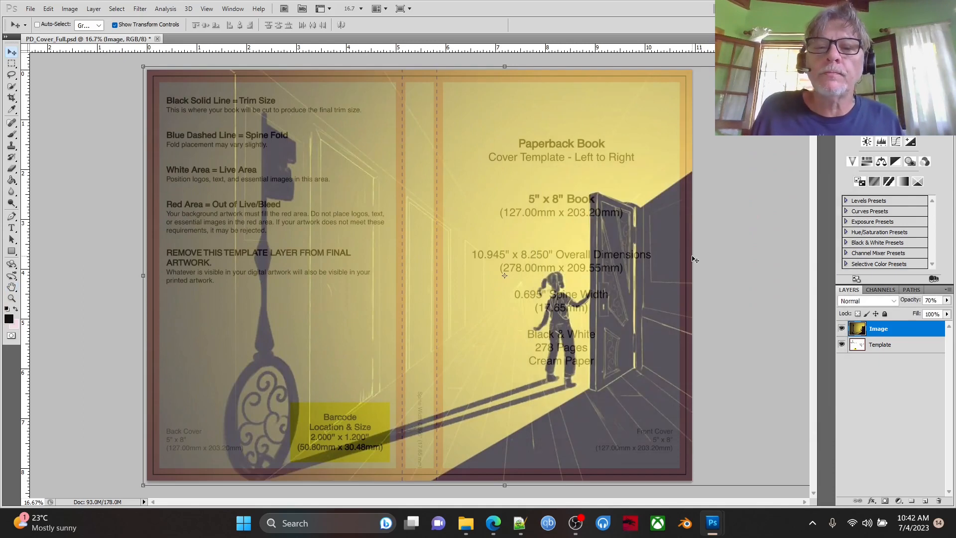
Add a text box spanning the upper part of the front cover and enter the title "Penny DreaDful".
left_click(12, 228)
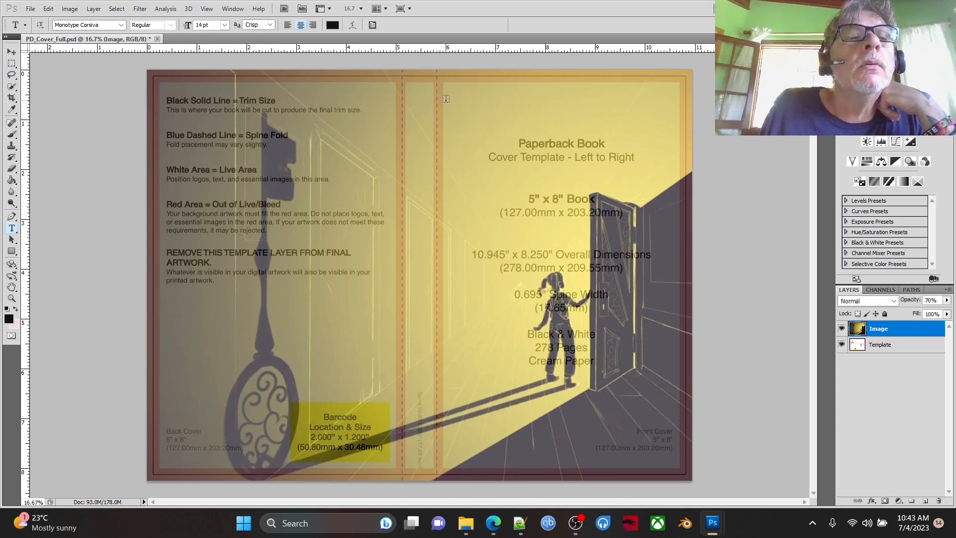
left_click_drag(443, 97, 682, 164)
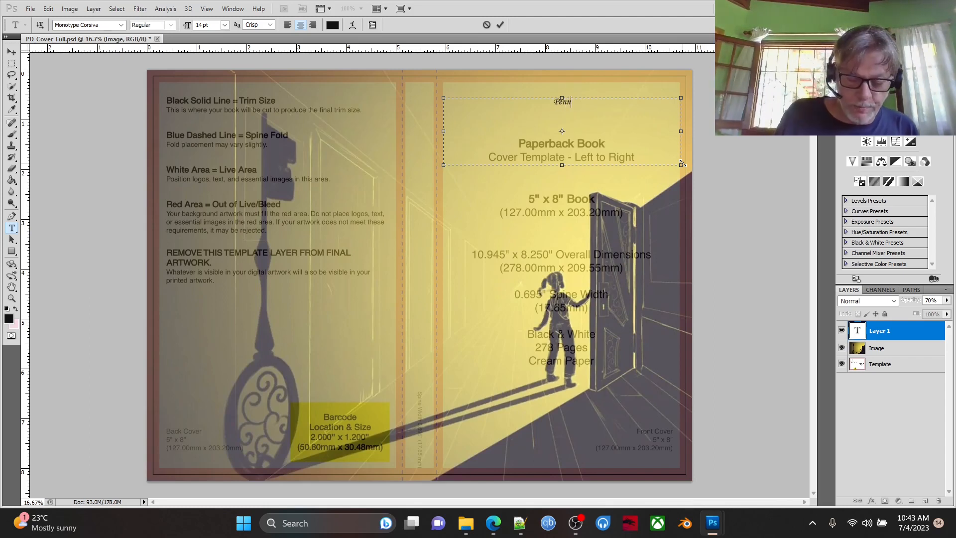
type("DreaD")
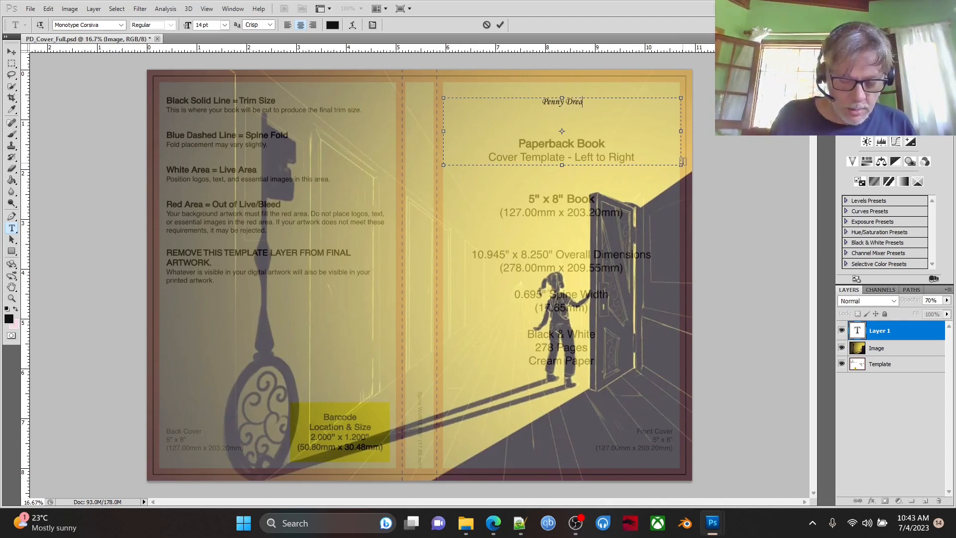
type("ful")
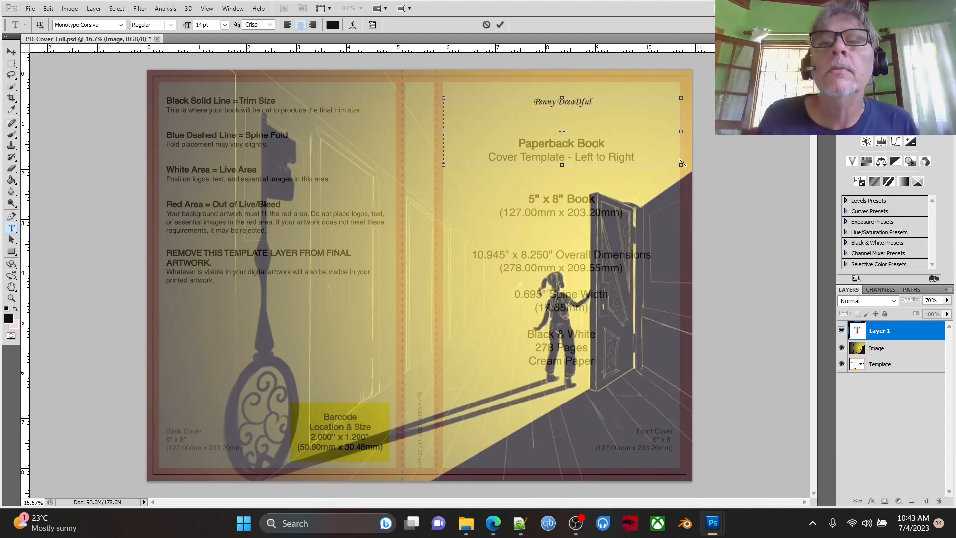
Set the whole front-cover title to the Cascadia Code font at 24 pt.
left_click_drag(599, 104, 512, 113)
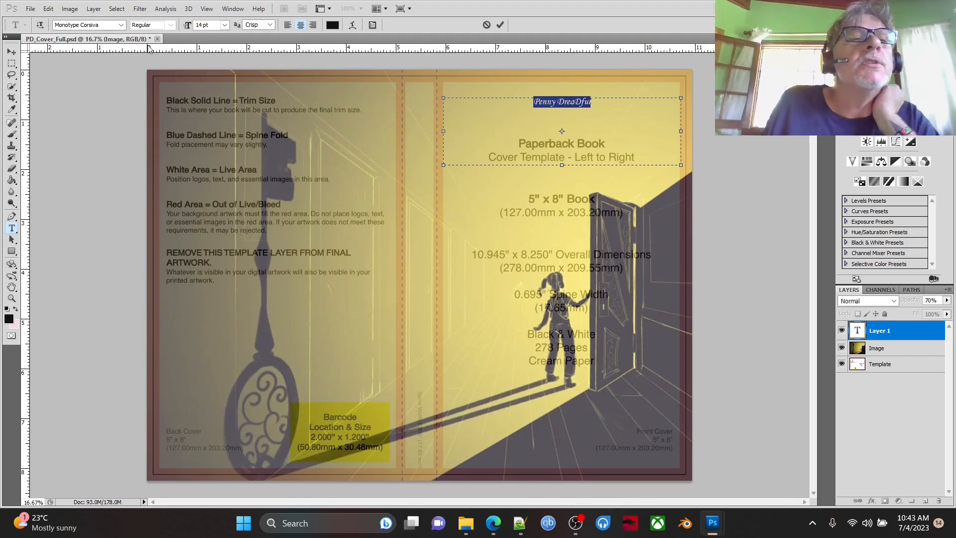
left_click(121, 25)
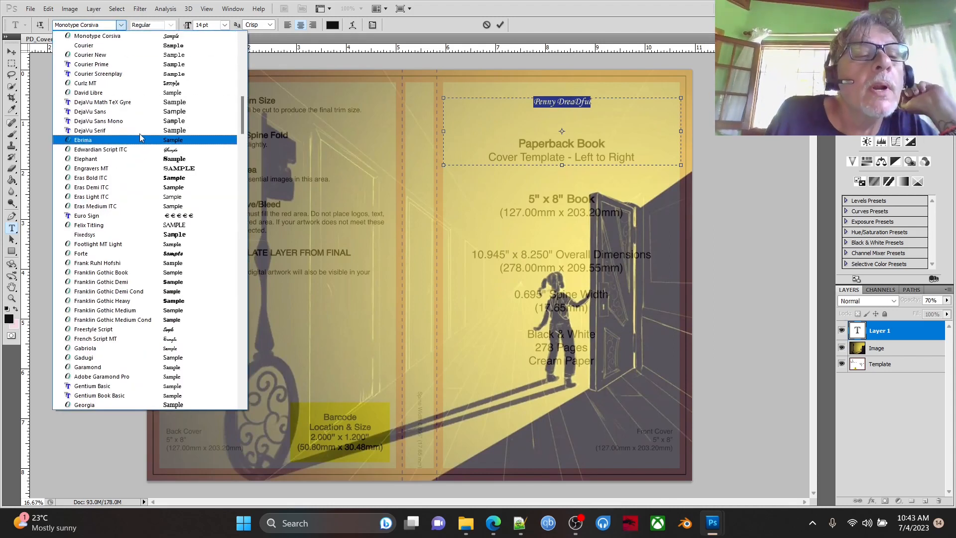
scroll(152, 92, "up", 7)
scroll(152, 92, "up", 2)
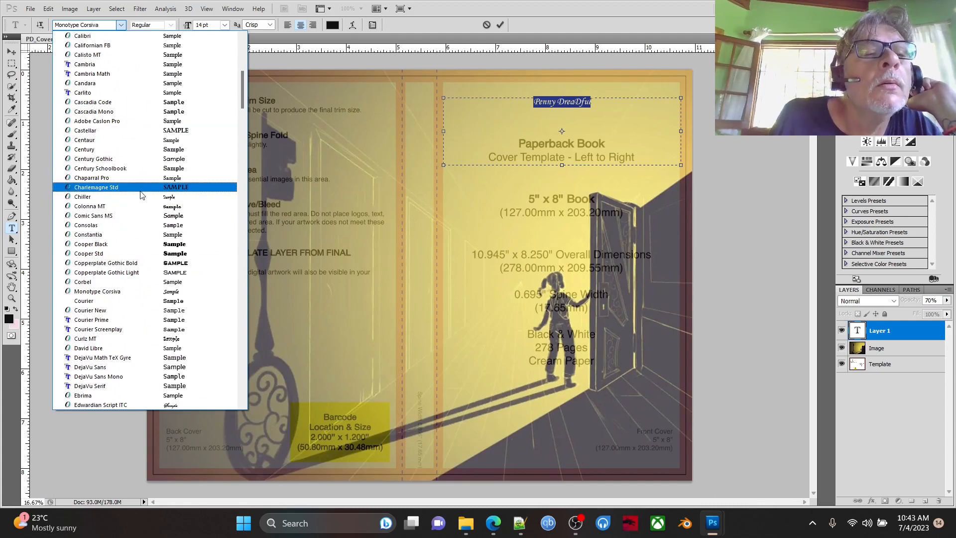
scroll(143, 188, "up", 4)
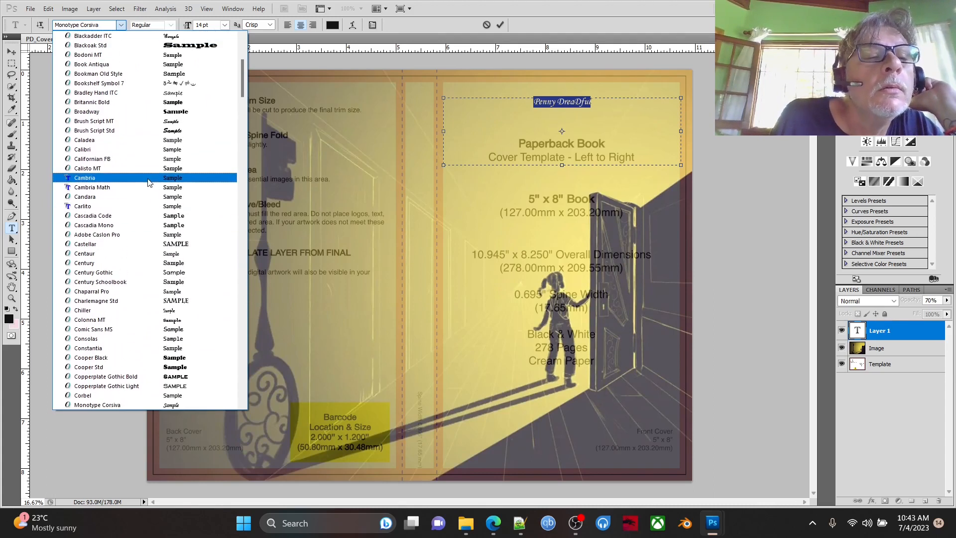
left_click(155, 218)
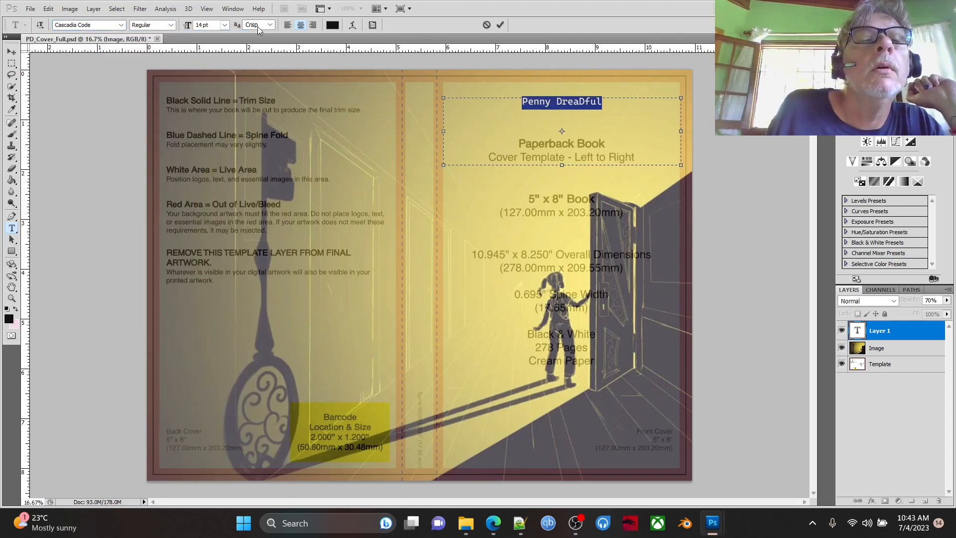
left_click(224, 25)
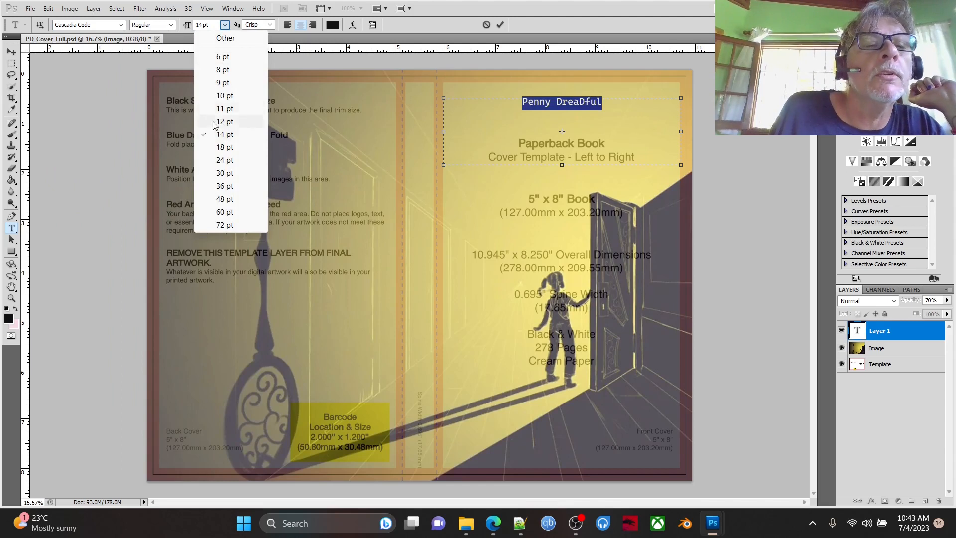
left_click(220, 161)
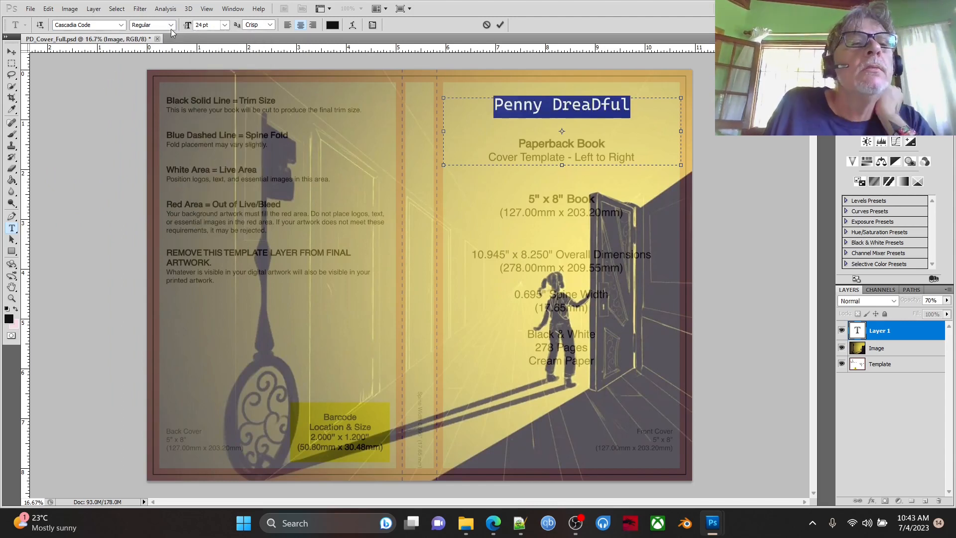
Try the title in Cooper Std, Eras Bold ITC and Gilligans Island.
left_click(120, 25)
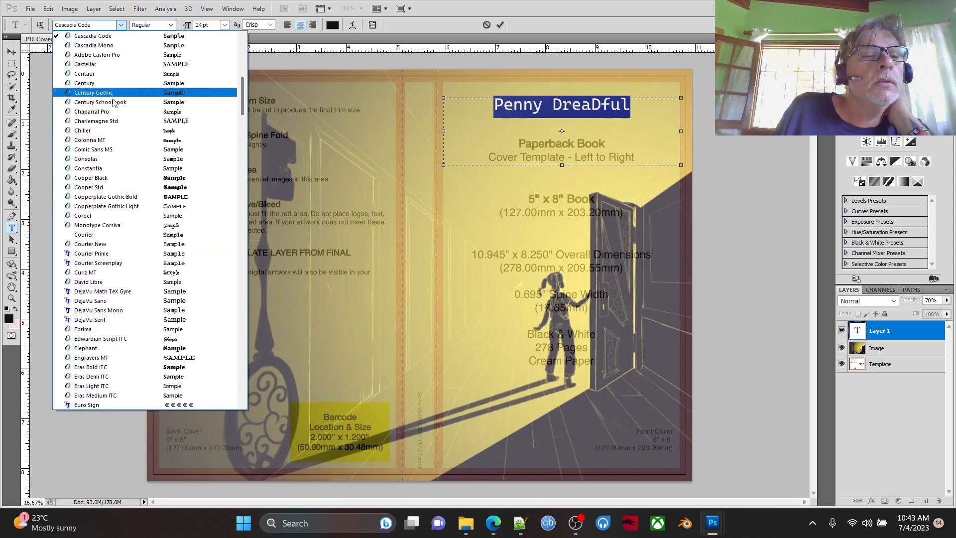
left_click(157, 188)
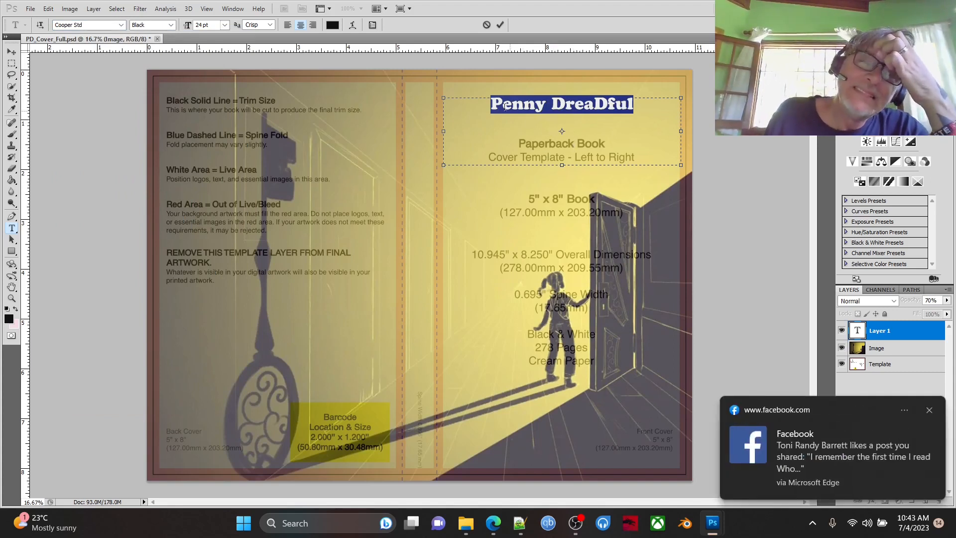
left_click(121, 25)
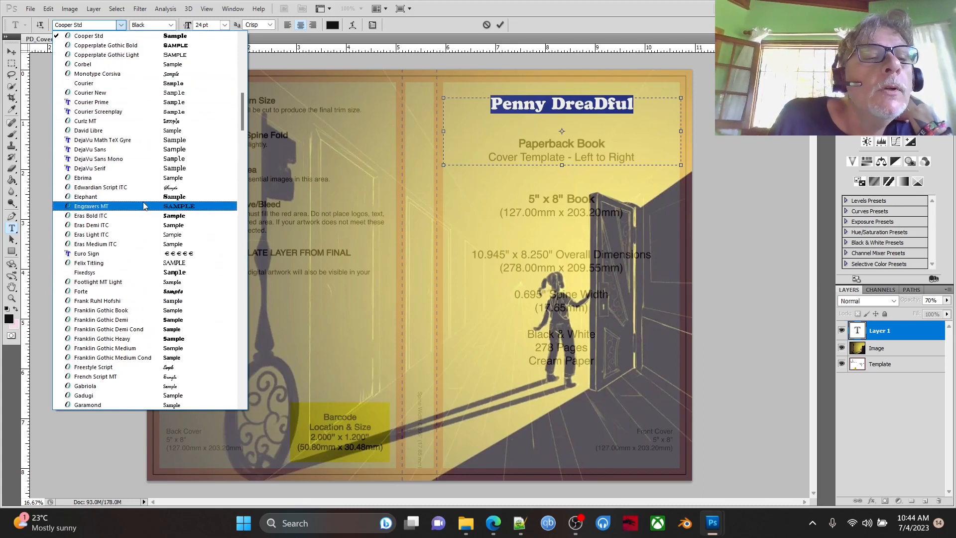
left_click(141, 219)
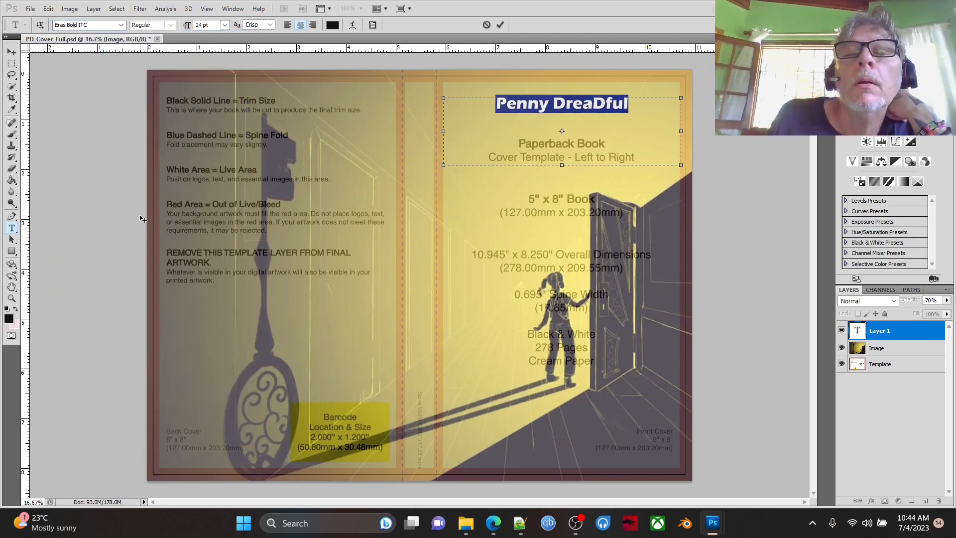
left_click(121, 25)
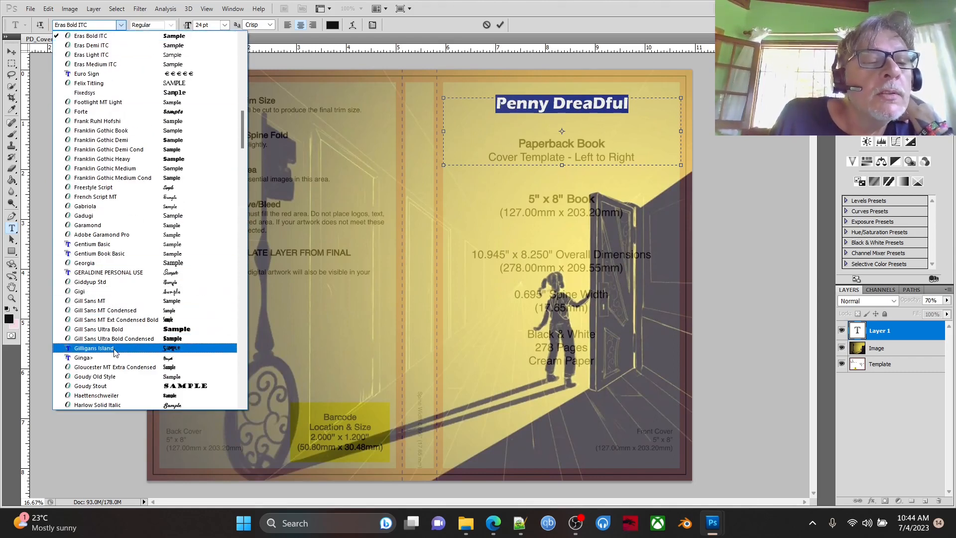
left_click(114, 348)
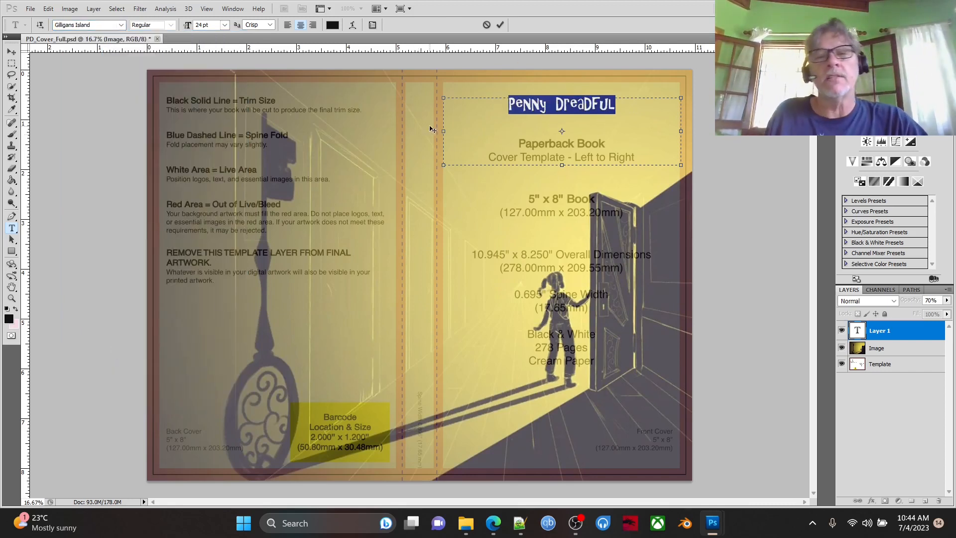
Try Noto Serif as the font of the front-cover title.
left_click(121, 25)
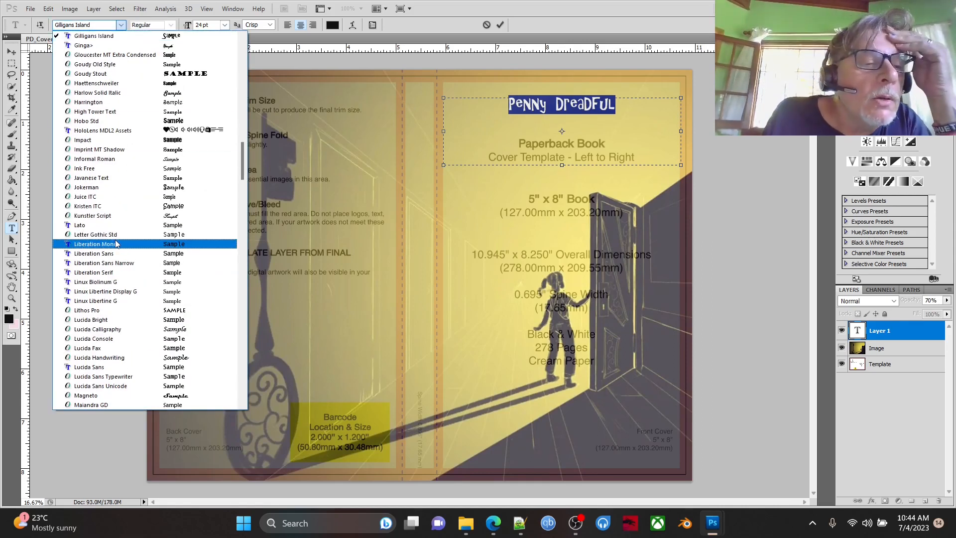
scroll(119, 244, "down", 2)
scroll(124, 246, "down", 2)
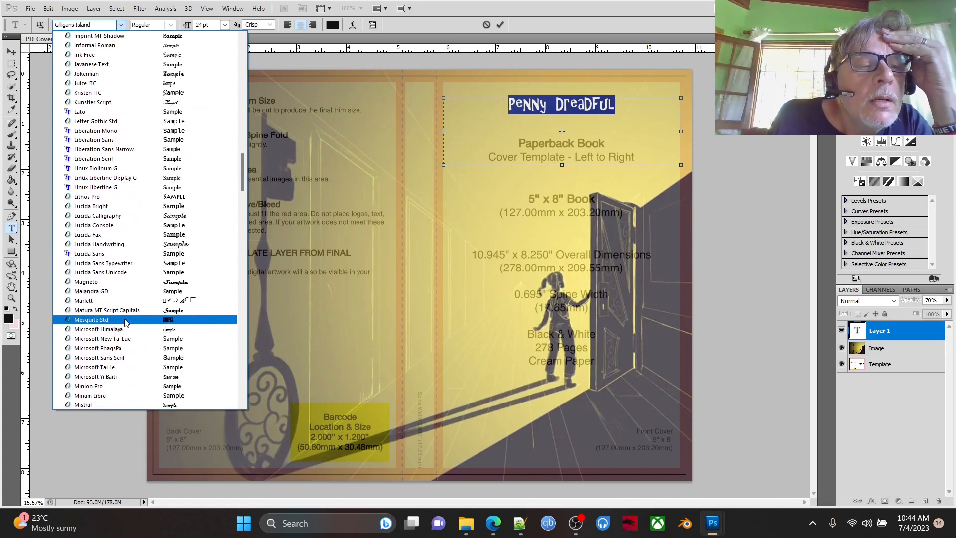
scroll(116, 279, "down", 3)
scroll(117, 277, "down", 2)
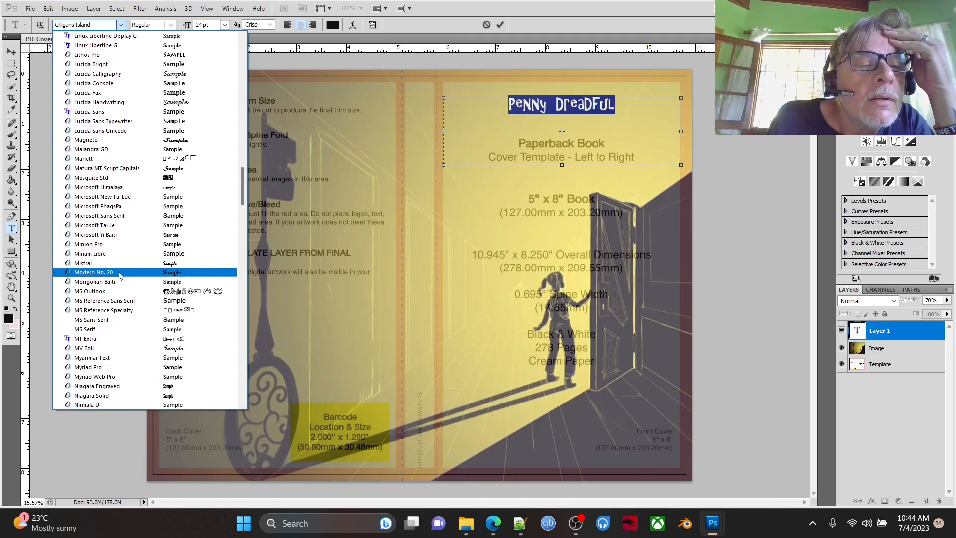
scroll(120, 275, "down", 3)
scroll(128, 279, "down", 3)
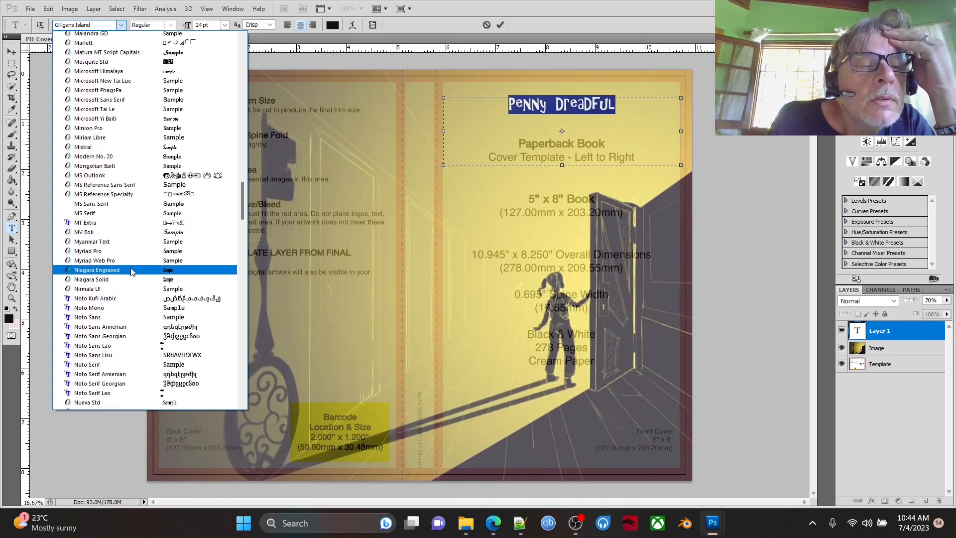
scroll(138, 239, "down", 1)
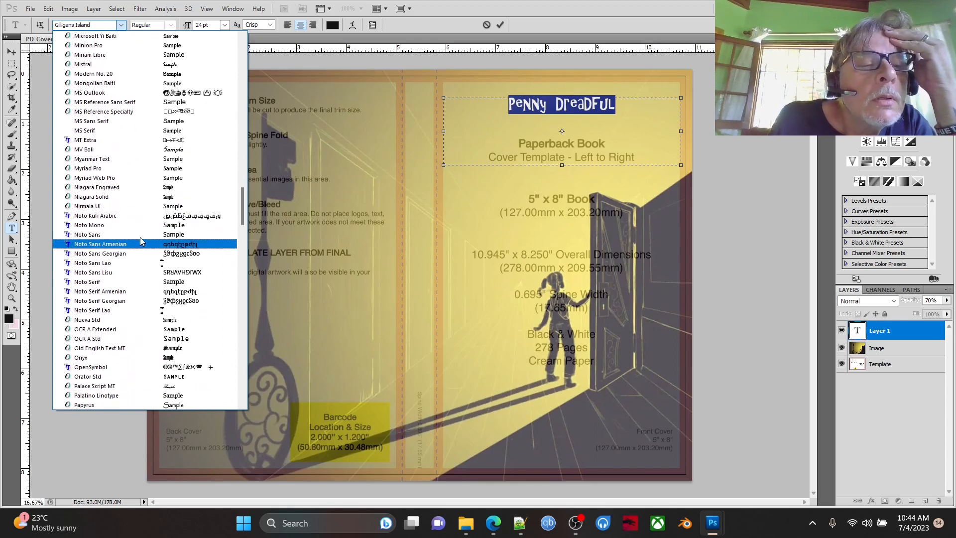
scroll(134, 252, "down", 1)
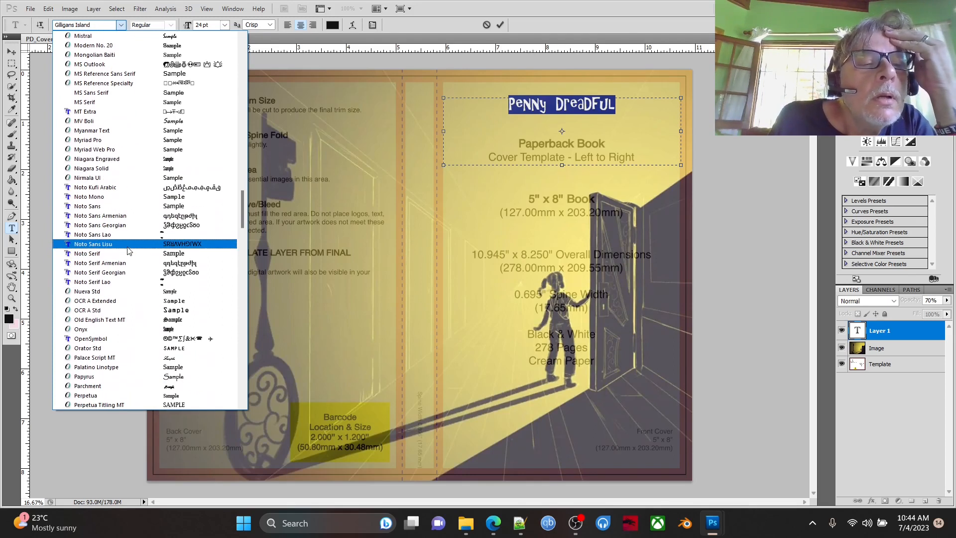
left_click(128, 253)
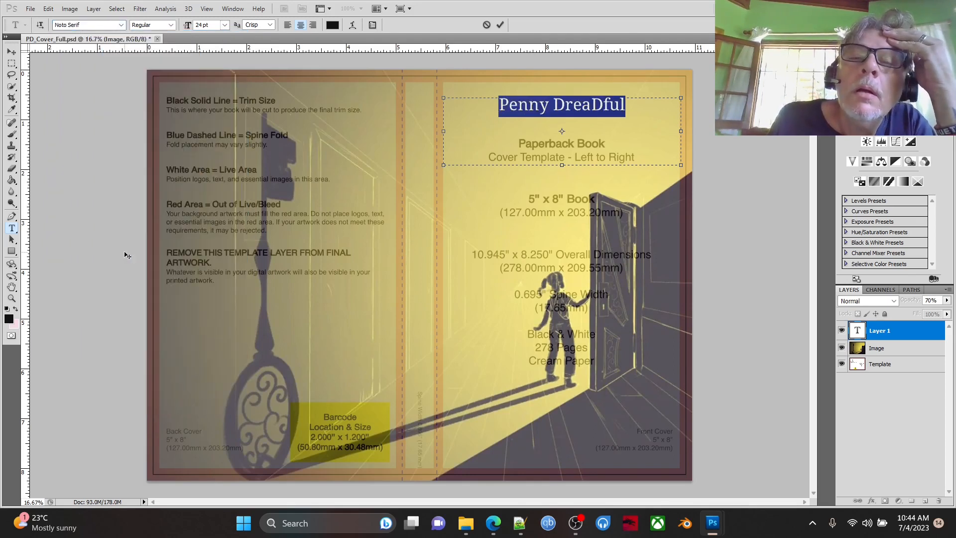
Try the Them People font on the selected title text.
left_click(121, 25)
scroll(138, 341, "down", 3)
scroll(139, 340, "down", 5)
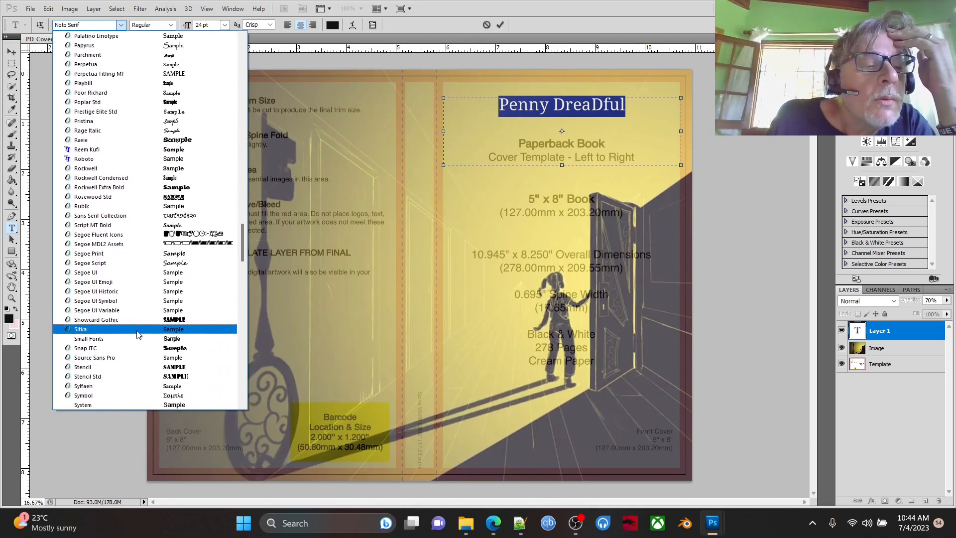
scroll(141, 328, "down", 3)
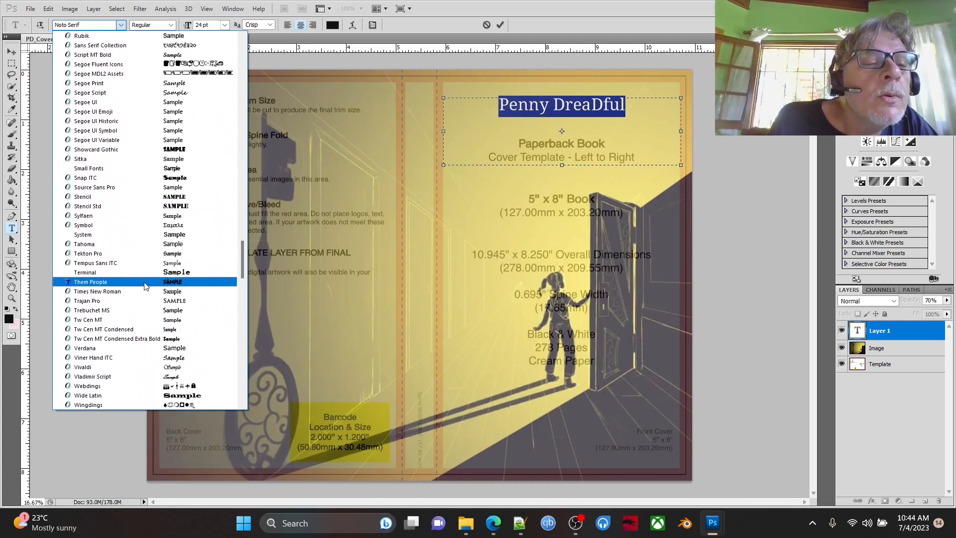
left_click(147, 282)
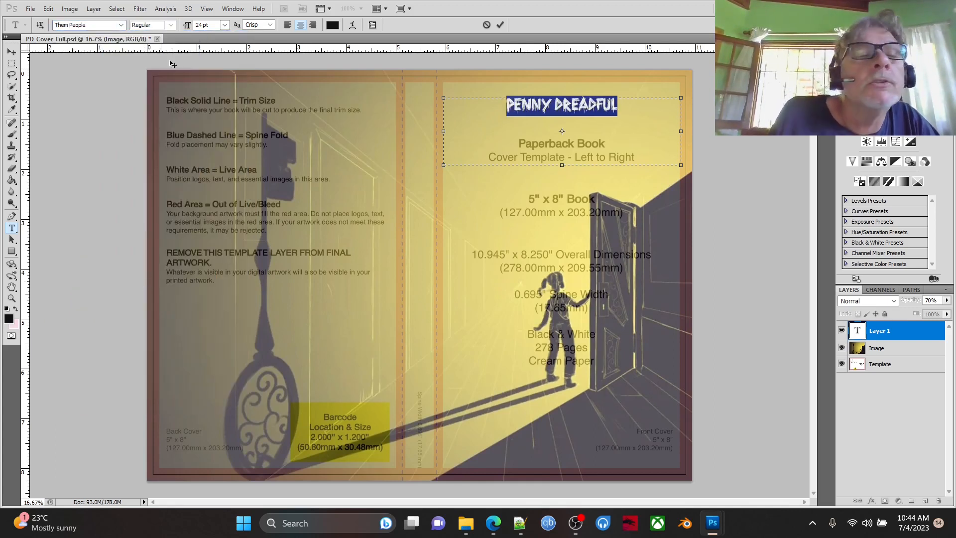
Change the title's font to Terminal.
left_click(121, 25)
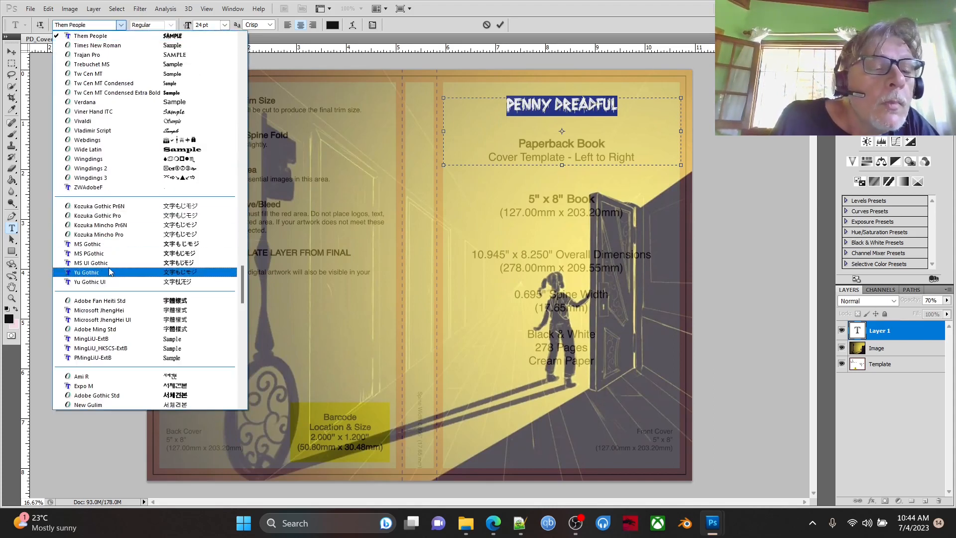
scroll(111, 273, "up", 4)
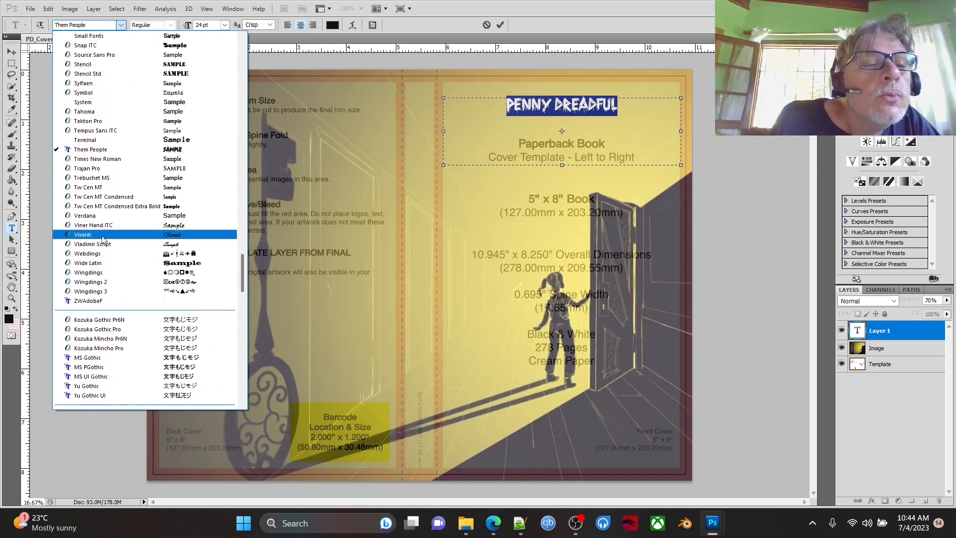
scroll(119, 269, "up", 1)
scroll(119, 269, "up", 2)
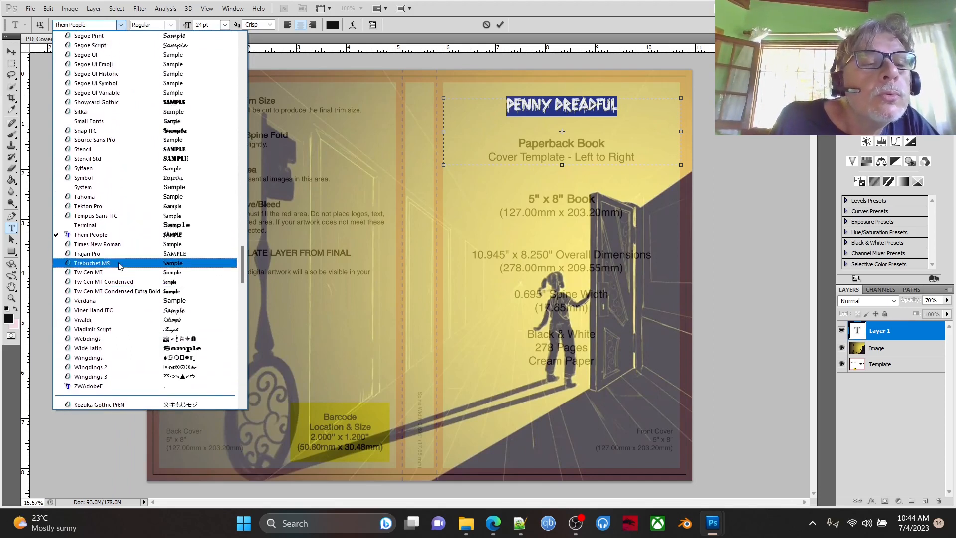
left_click(117, 226)
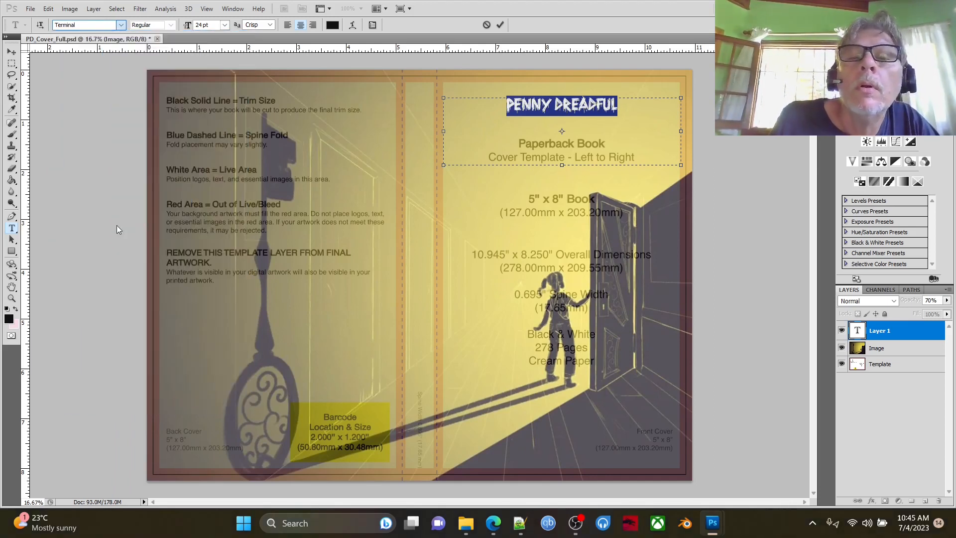
Set the front-cover title in Rockwell Extra Bold and commit the text edit.
left_click(120, 25)
scroll(133, 242, "up", 5)
scroll(139, 240, "up", 4)
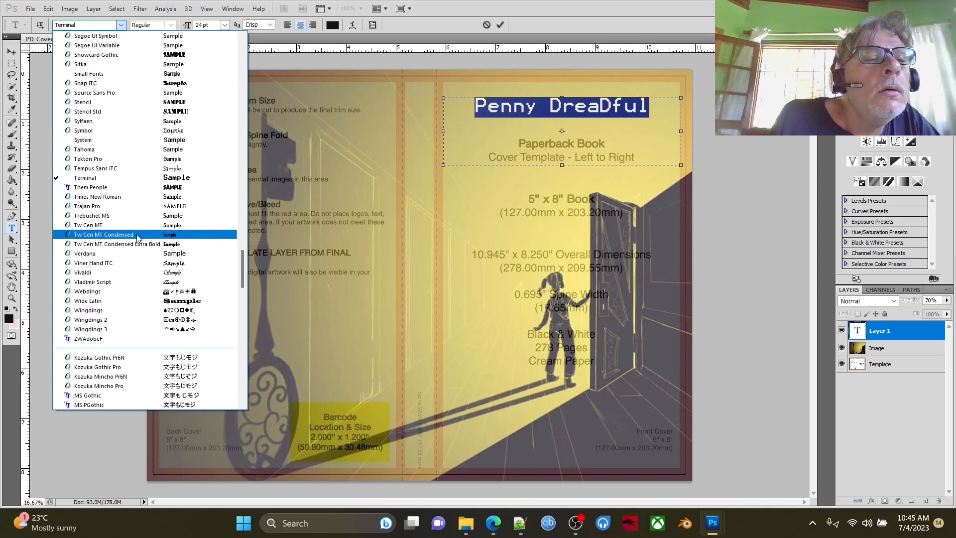
scroll(133, 230, "up", 3)
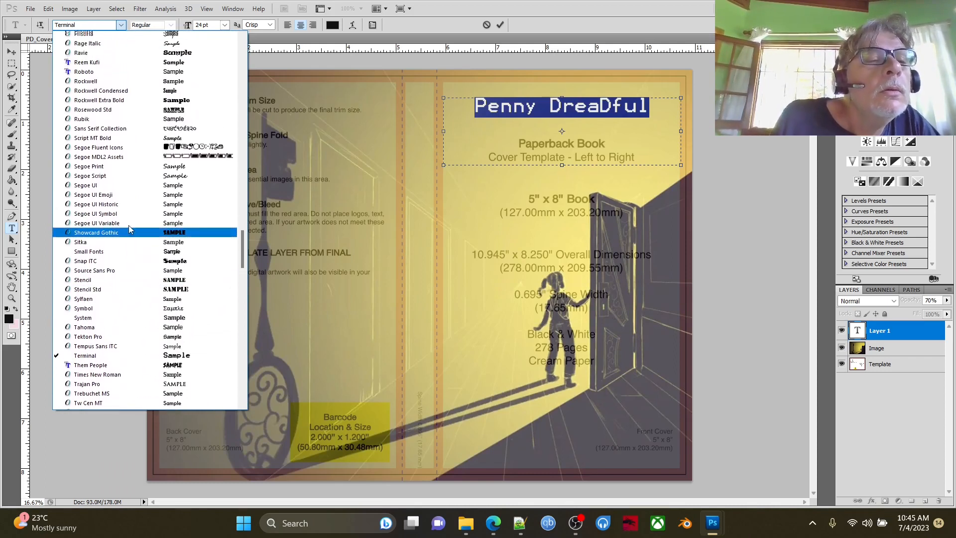
scroll(125, 222, "up", 5)
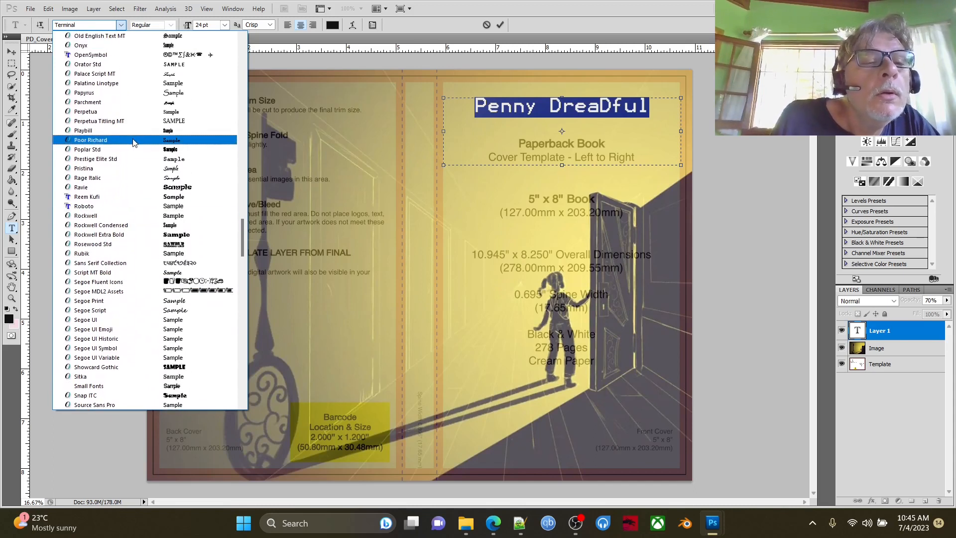
left_click(138, 236)
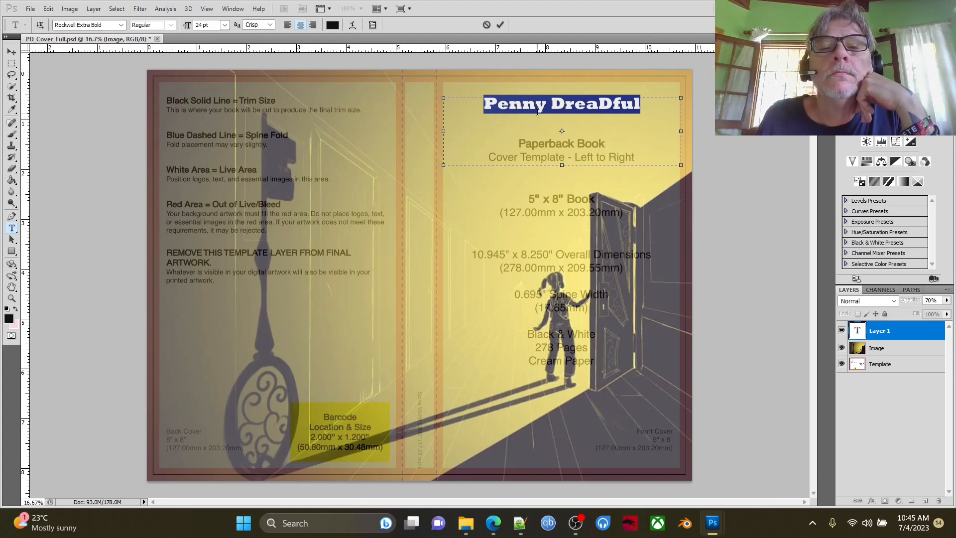
left_click(501, 25)
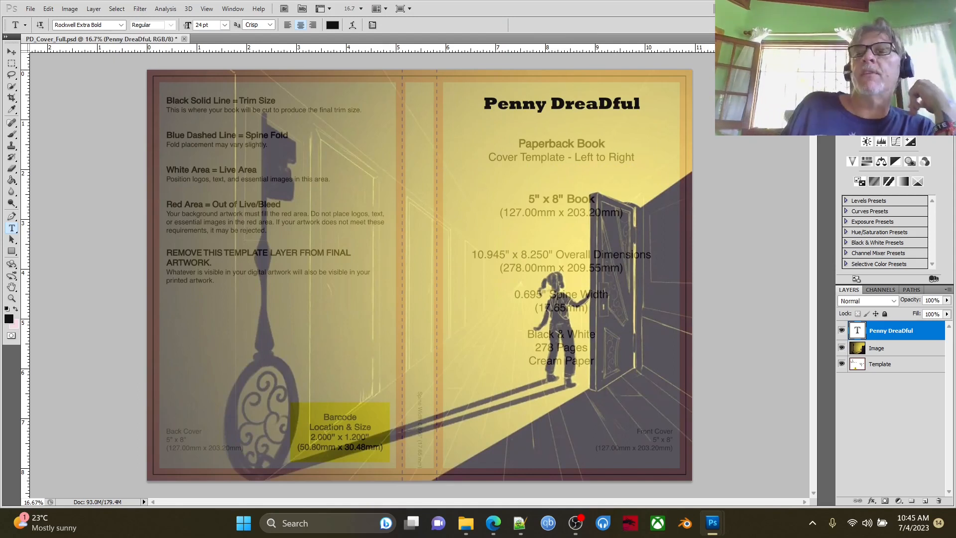
Switch to the Edge browser and search the web for "fantasy font free" in a new tab.
left_click(466, 523)
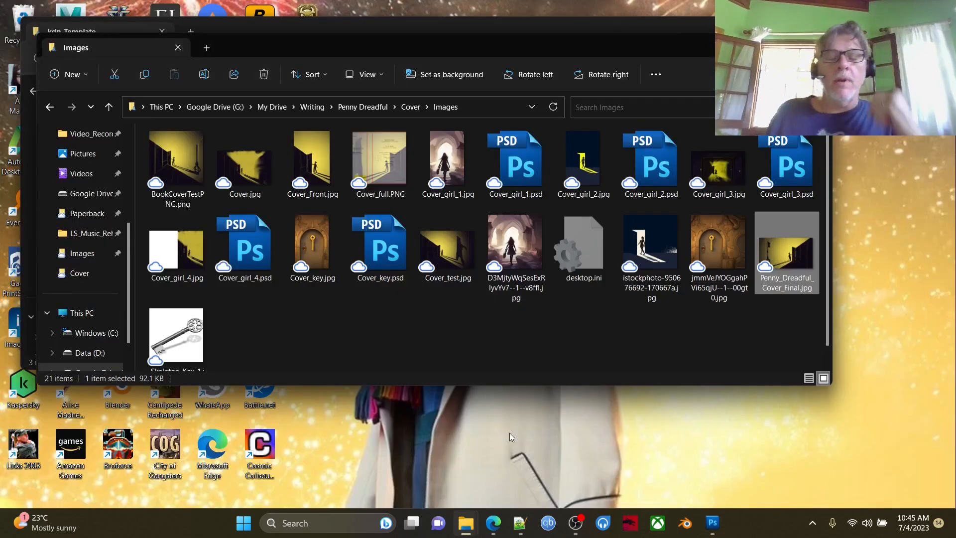
left_click(493, 523)
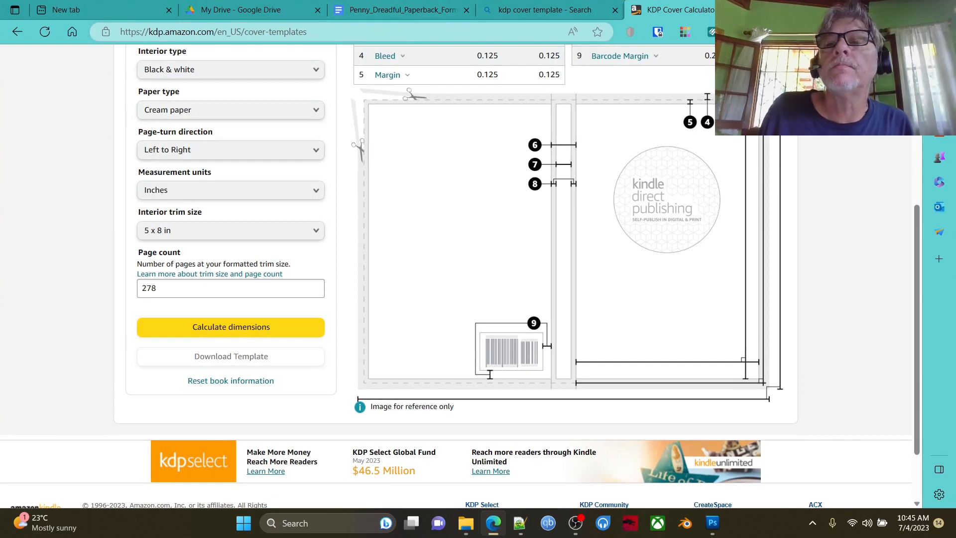
key("ctrl+t")
left_click(456, 35)
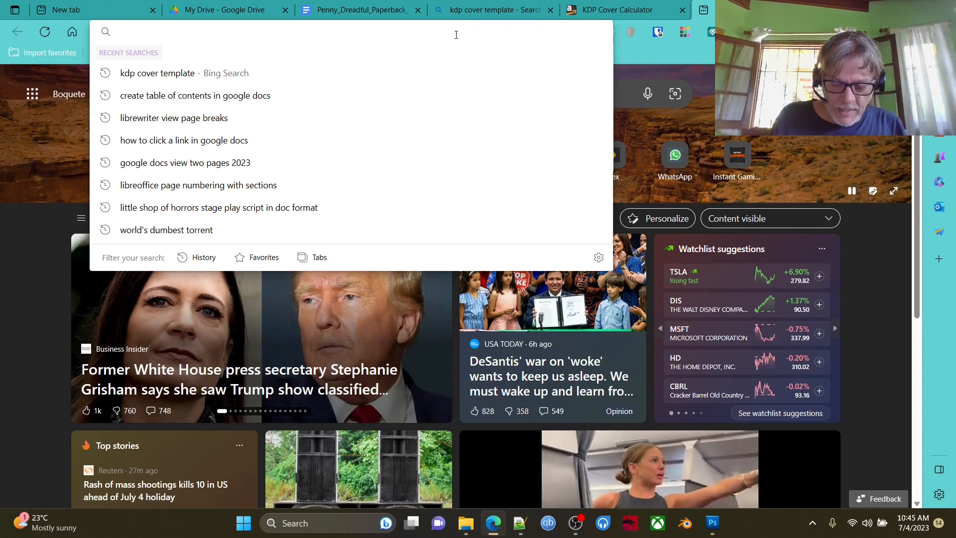
type("funny")
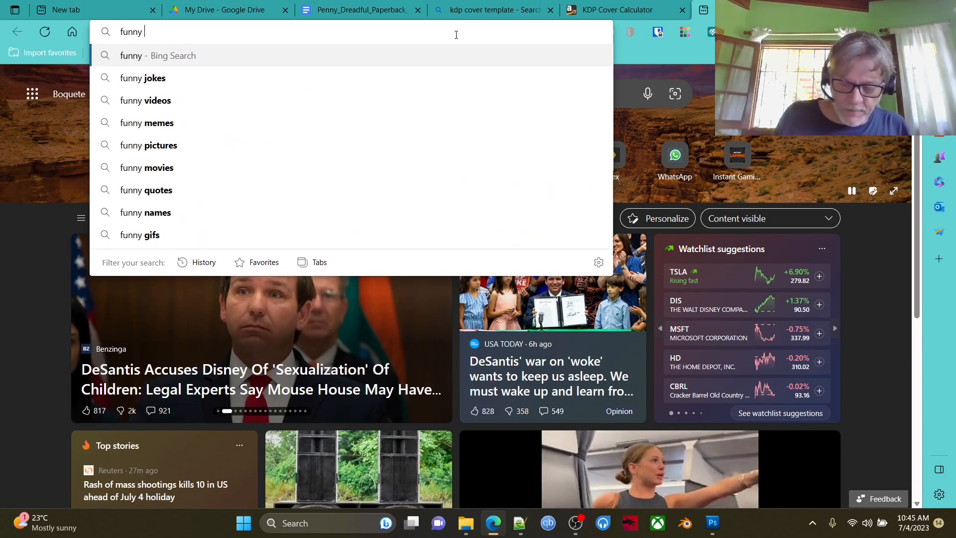
key("BackSpace")
key("BackSpace")
key("BackSpace")
key("BackSpace")
key("BackSpace")
key("BackSpace")
type("f")
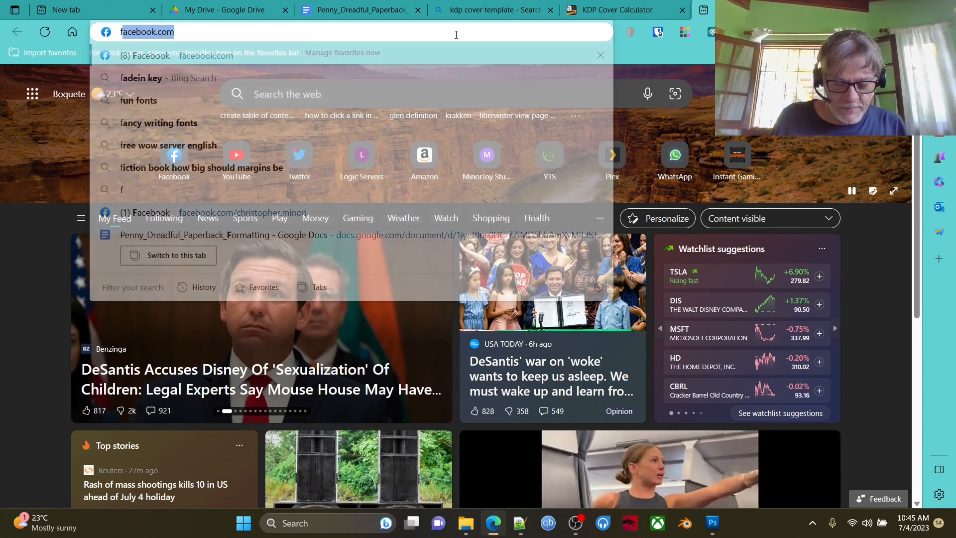
type("antasy fon")
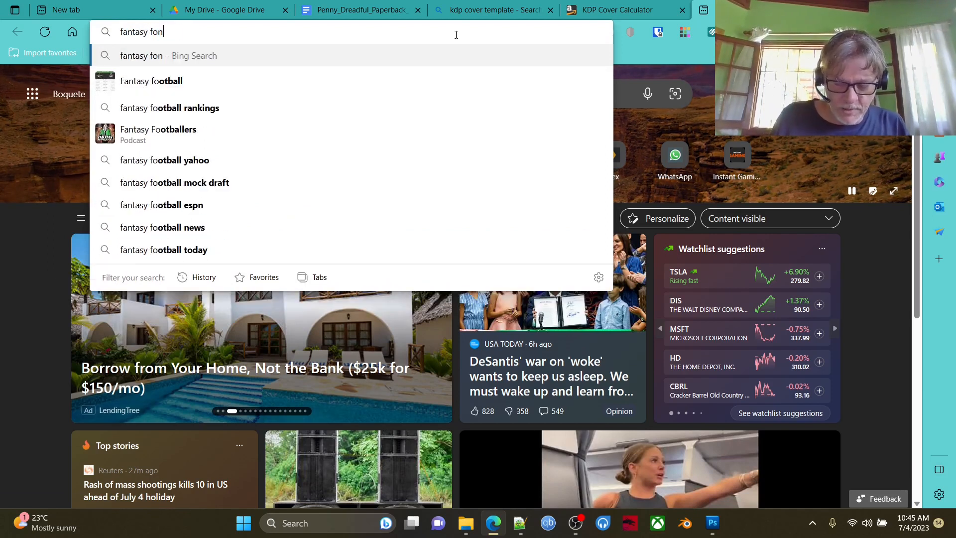
type("t free")
key("Return")
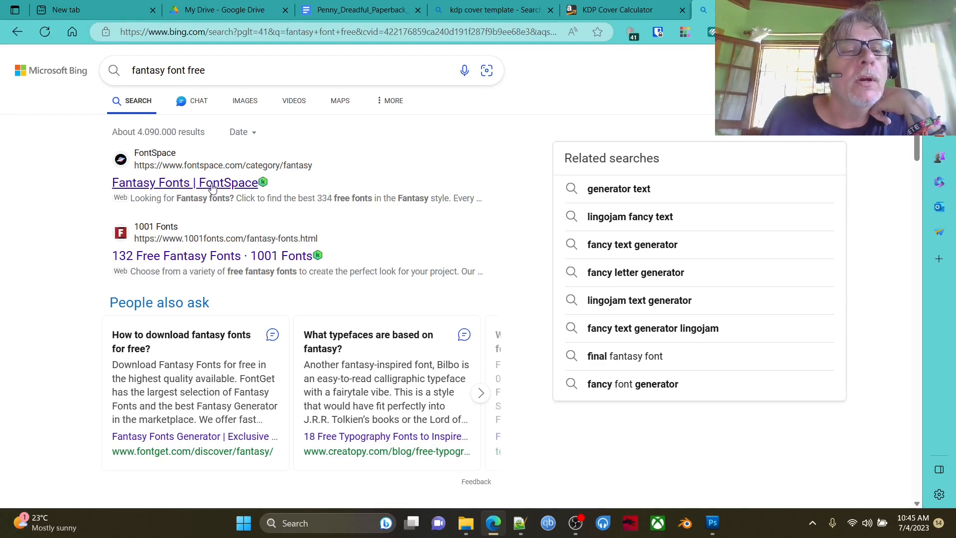
Open FontSpace's Fantasy Fonts category from the search results and examine the first page of fonts for a title typeface.
left_click(212, 188)
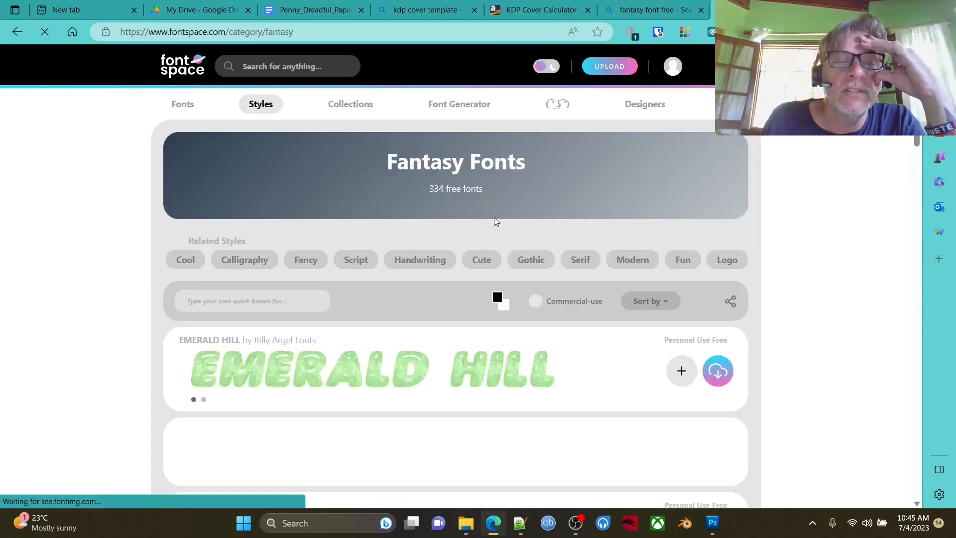
scroll(503, 214, "down", 6)
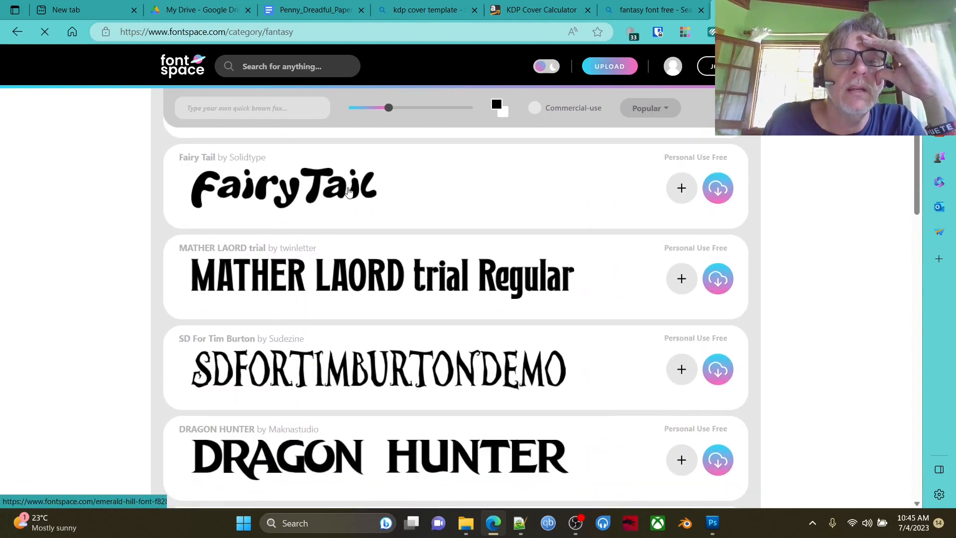
scroll(423, 209, "down", 3)
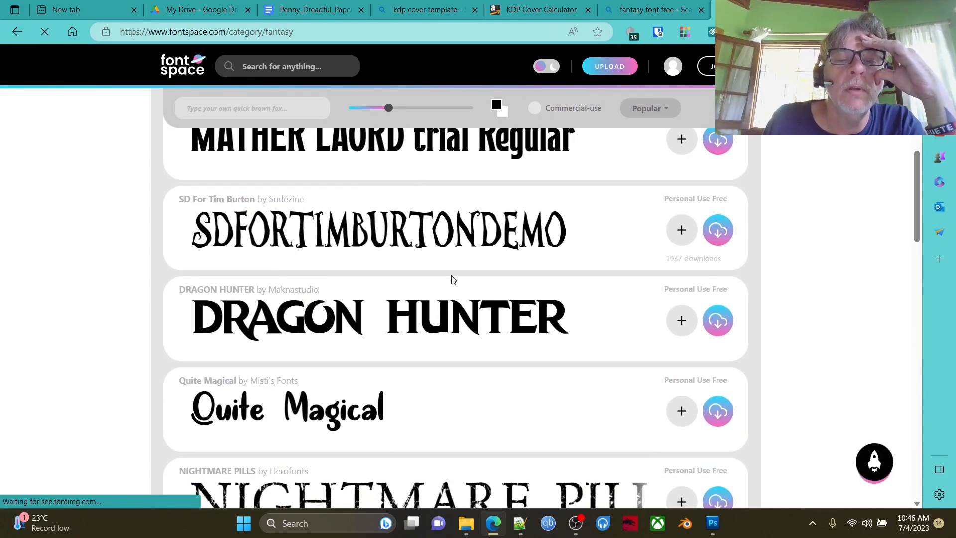
scroll(452, 279, "down", 1)
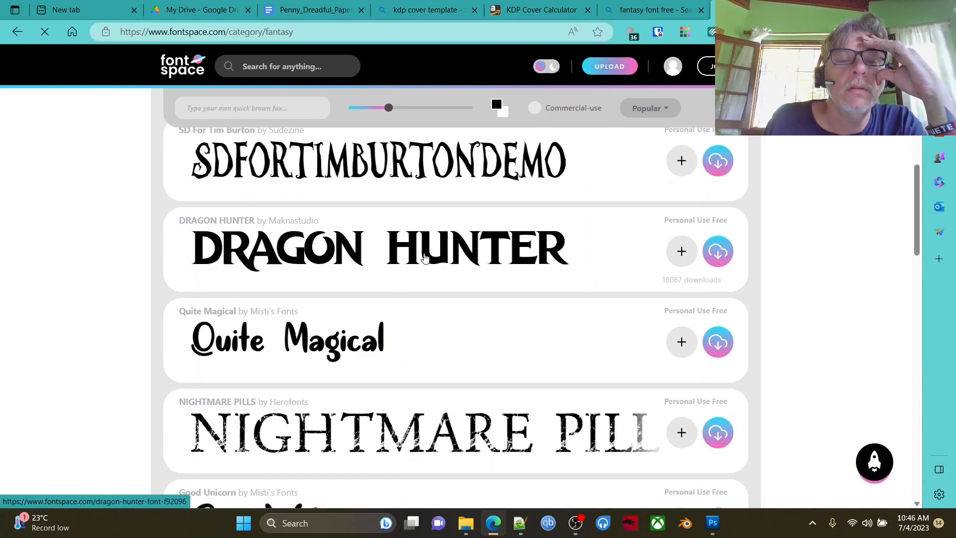
scroll(388, 257, "down", 3)
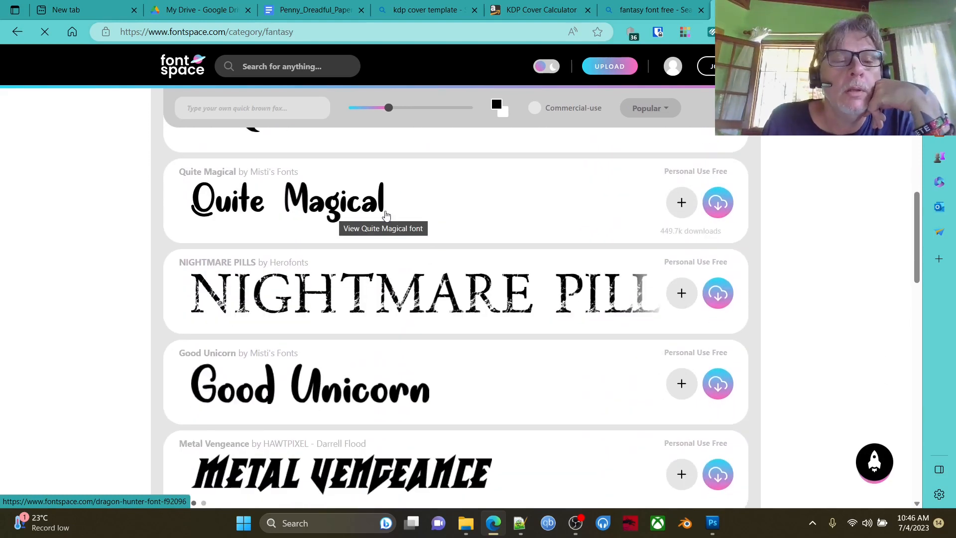
scroll(399, 219, "down", 5)
scroll(400, 227, "down", 3)
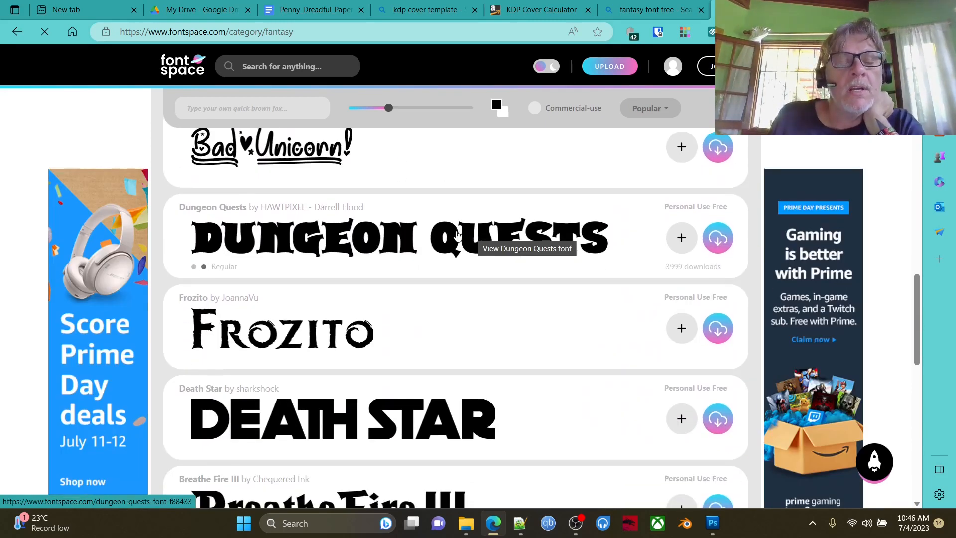
scroll(457, 234, "down", 6)
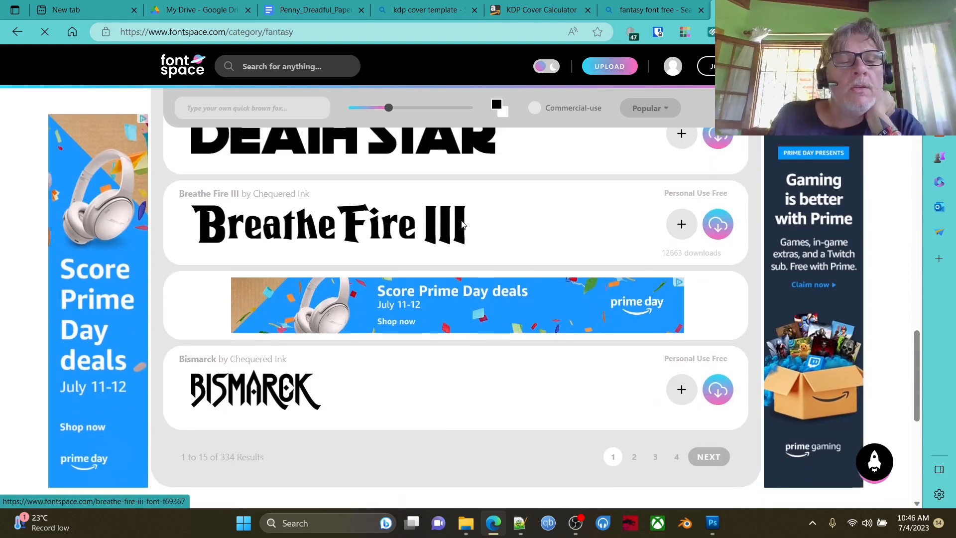
scroll(463, 224, "up", 4)
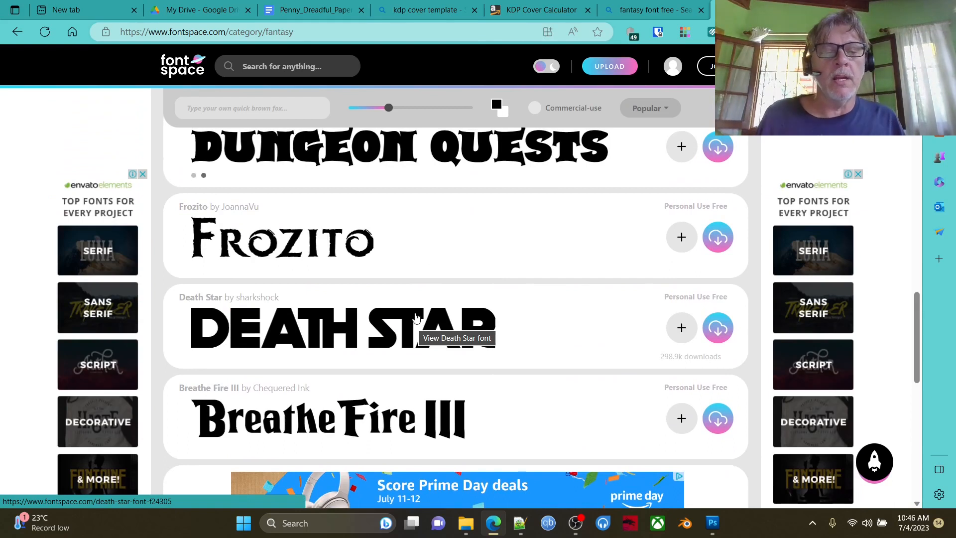
scroll(416, 317, "down", 11)
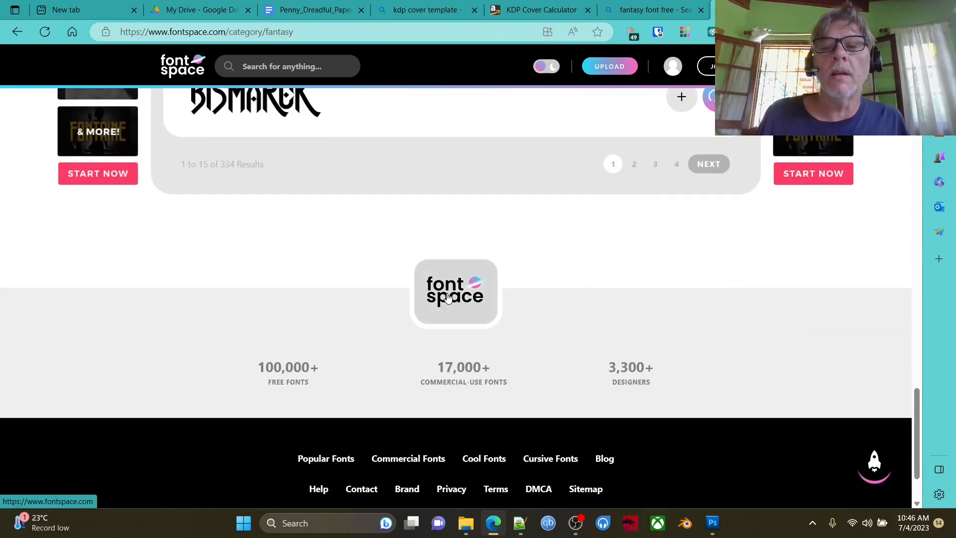
scroll(448, 297, "up", 7)
scroll(566, 352, "down", 4)
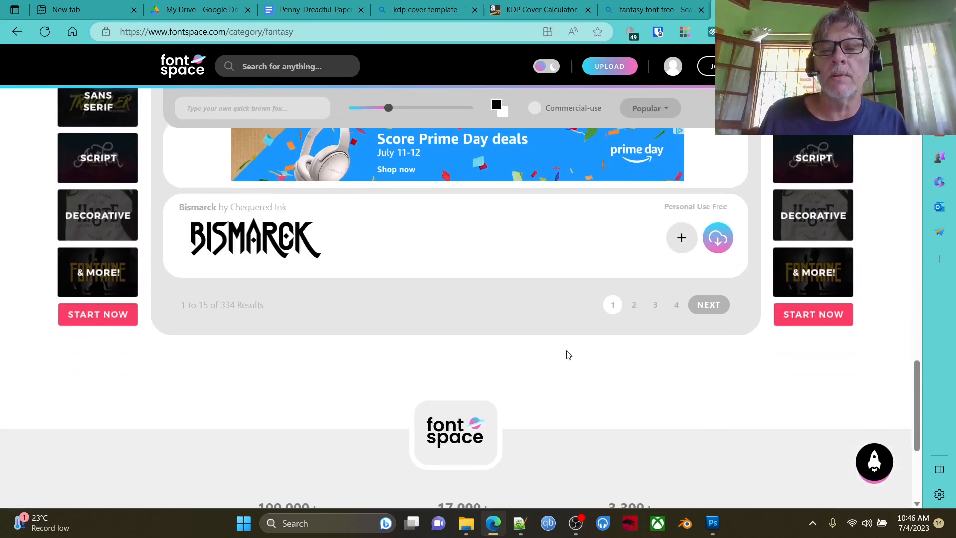
Go to page 2 of the Fantasy Fonts listing and compare its font samples for the book title.
left_click(700, 304)
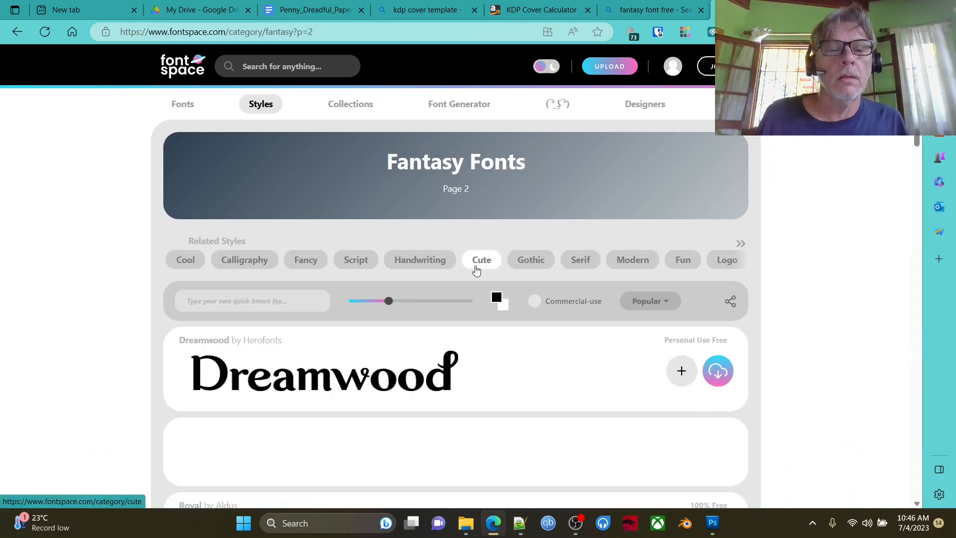
scroll(491, 278, "down", 4)
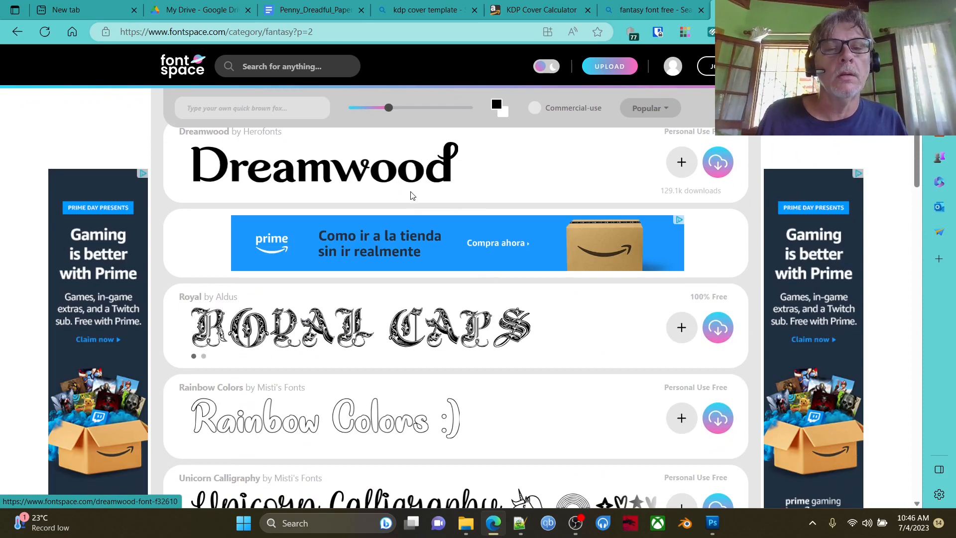
scroll(413, 199, "down", 8)
scroll(426, 217, "down", 8)
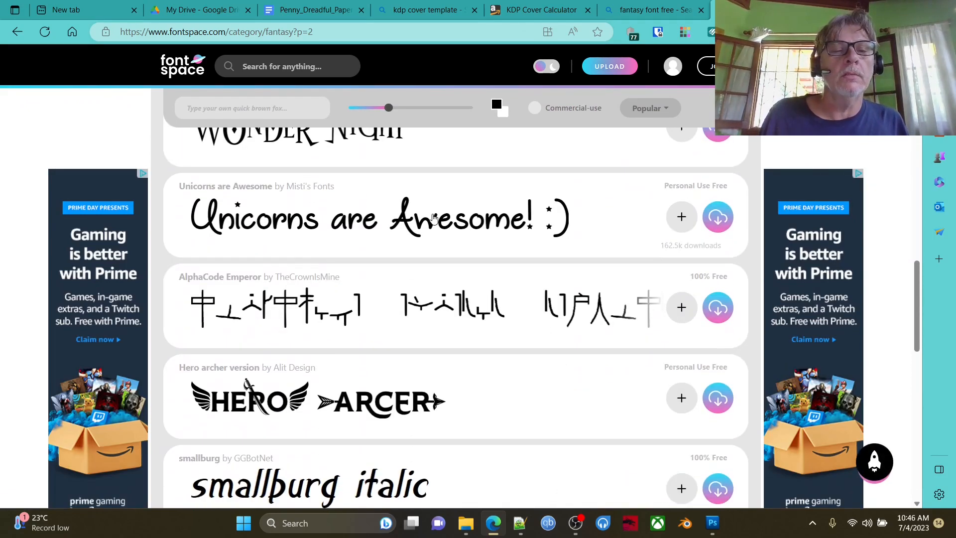
scroll(434, 218, "up", 4)
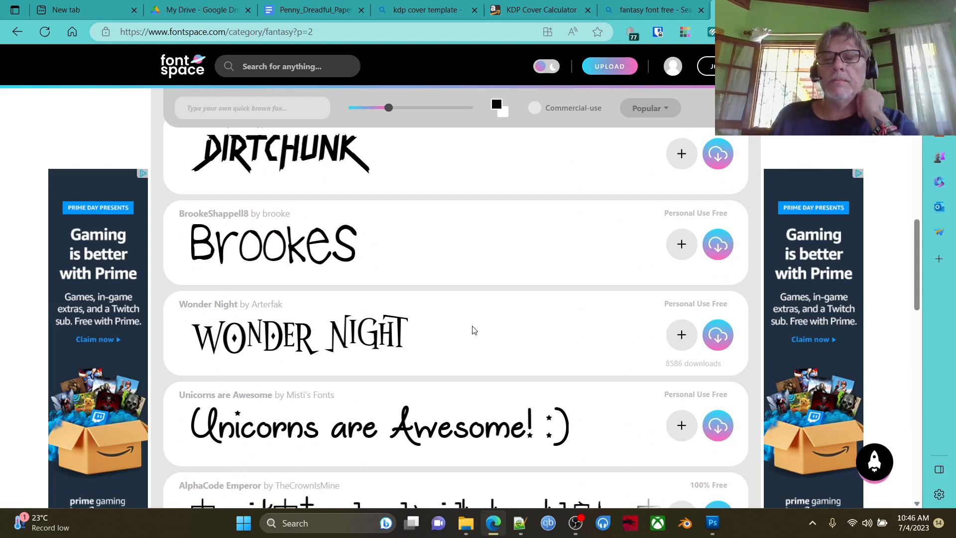
scroll(463, 319, "down", 5)
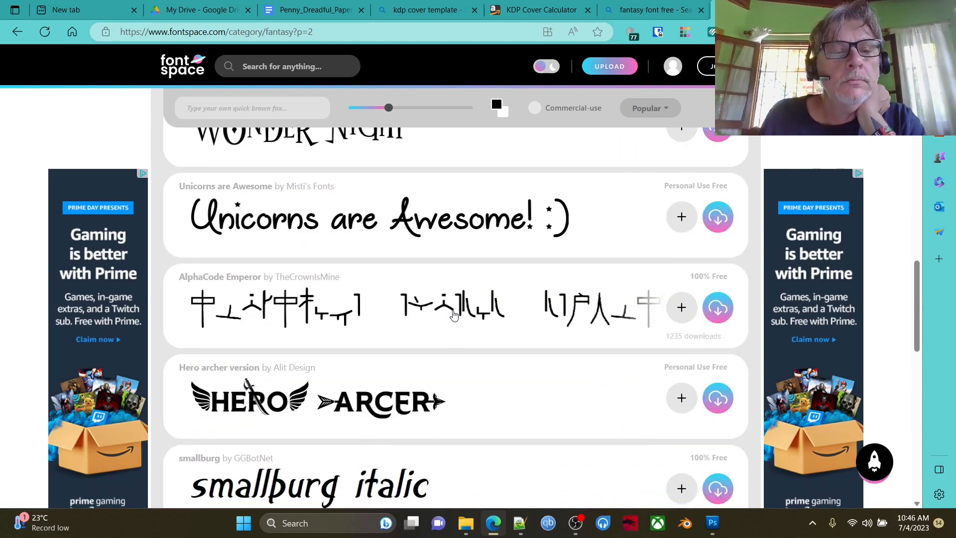
scroll(457, 313, "down", 6)
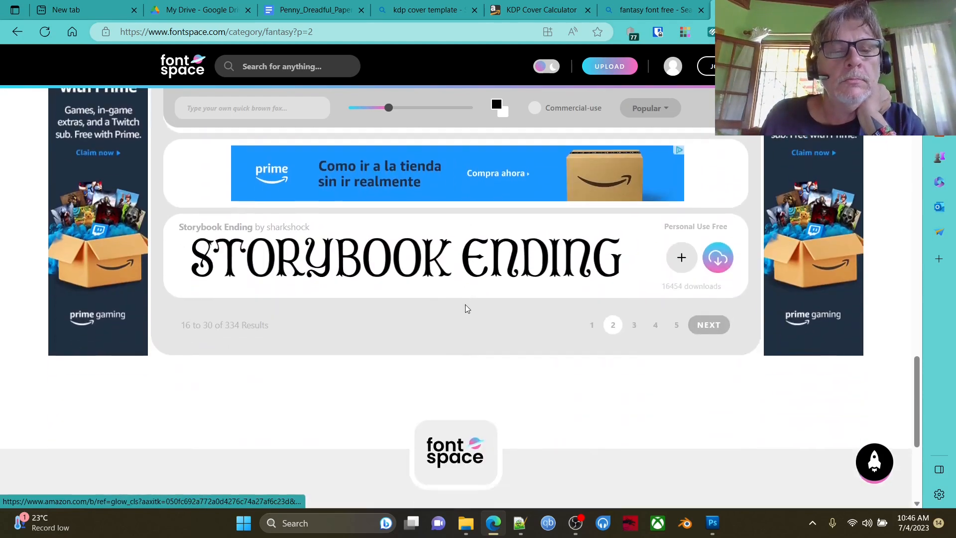
scroll(473, 309, "up", 6)
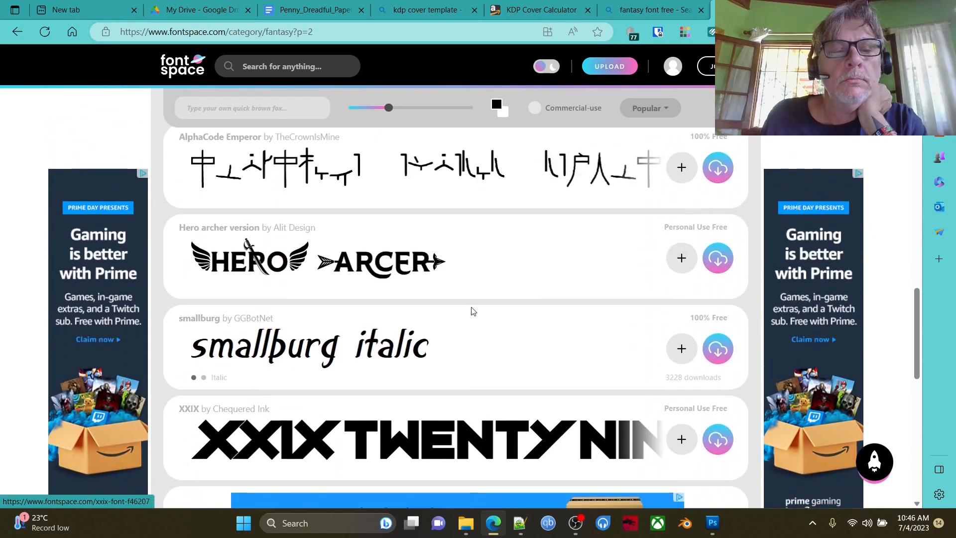
scroll(476, 307, "up", 5)
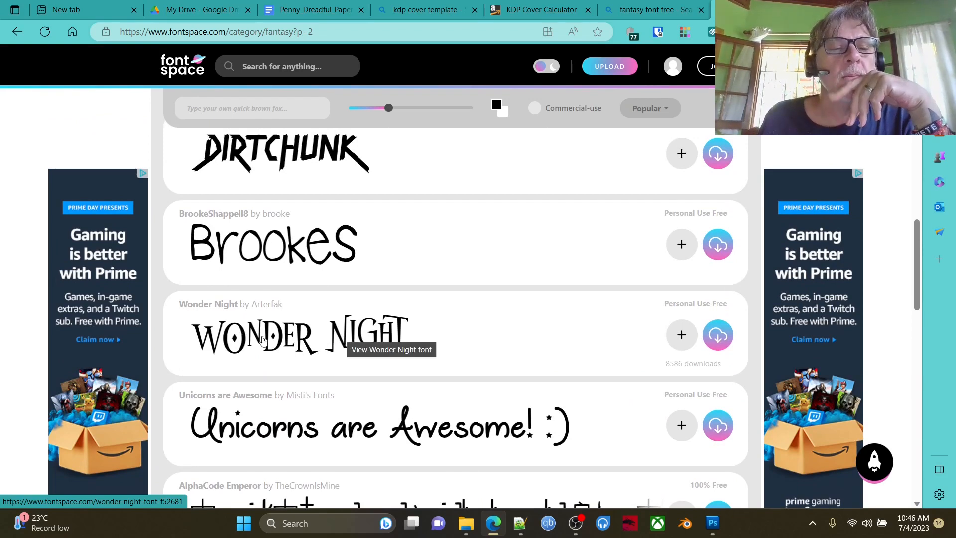
scroll(398, 295, "up", 10)
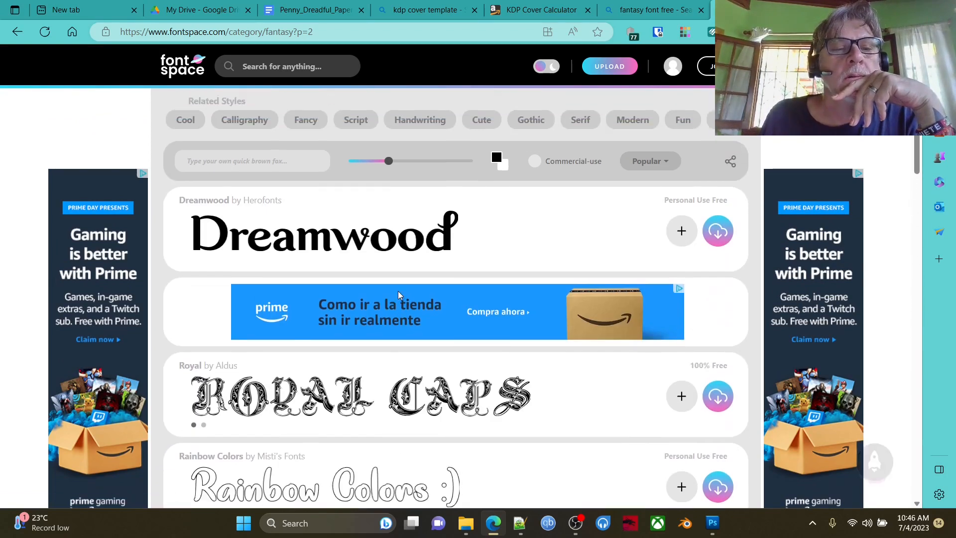
scroll(403, 319, "down", 5)
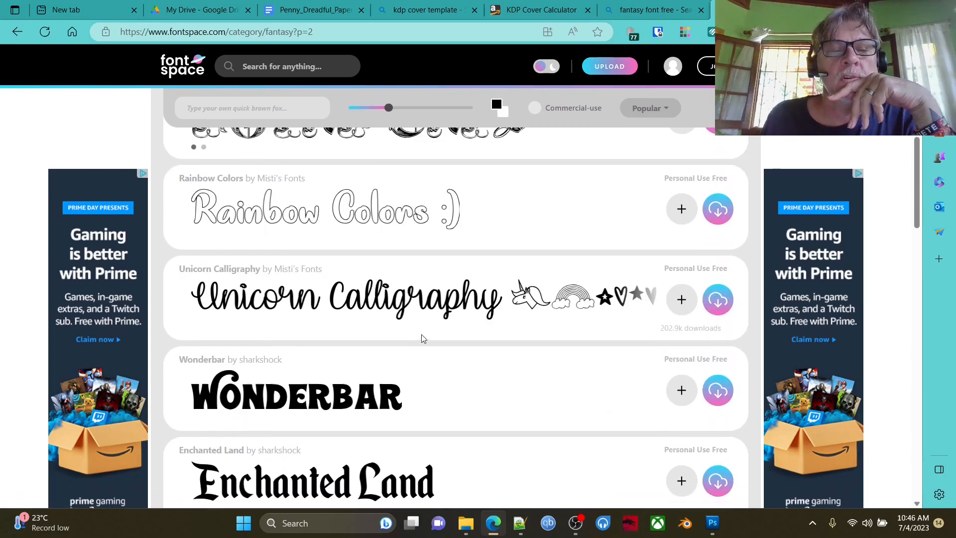
Recheck the first page of FontSpace's Fantasy Fonts and return to page 2 to compare title candidates.
key("alt+Left")
scroll(413, 294, "up", 10)
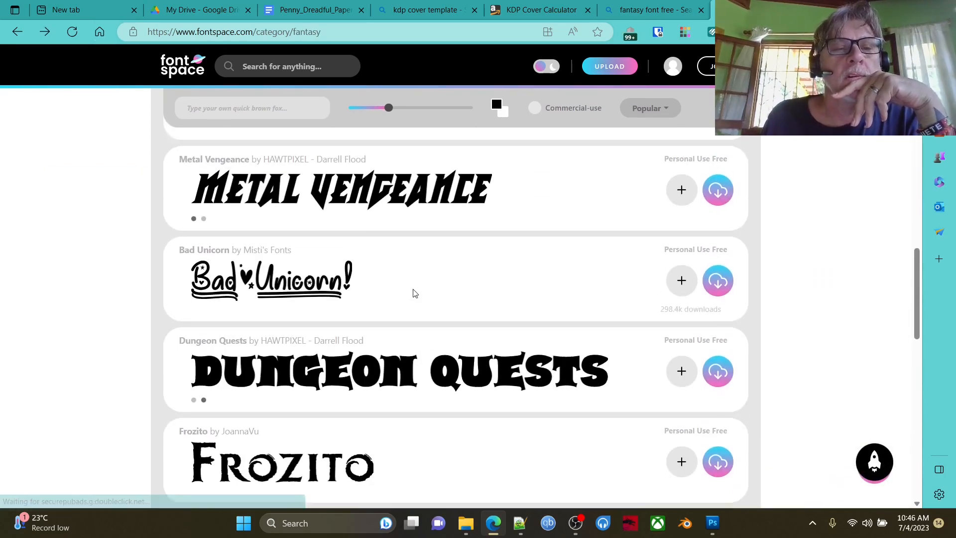
scroll(413, 294, "up", 5)
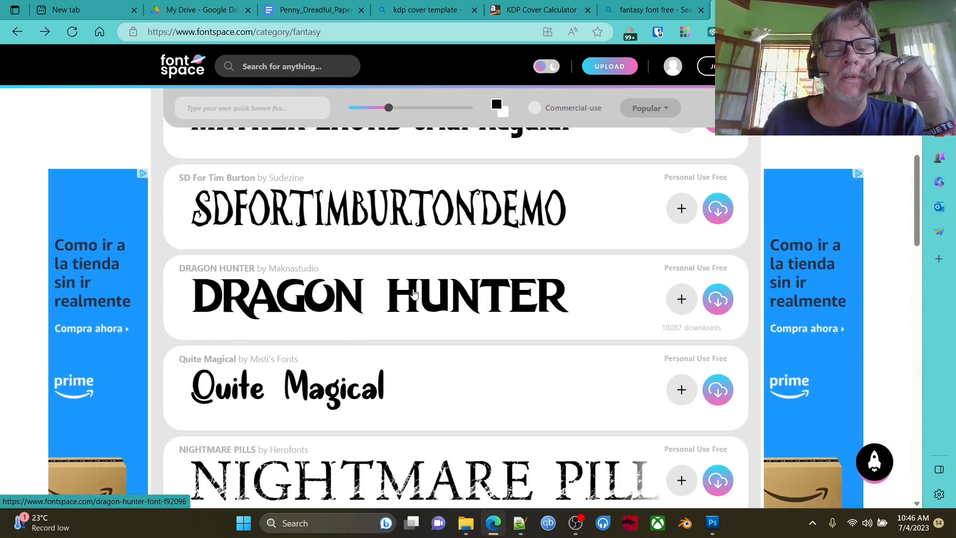
scroll(413, 293, "down", 3)
scroll(428, 331, "down", 3)
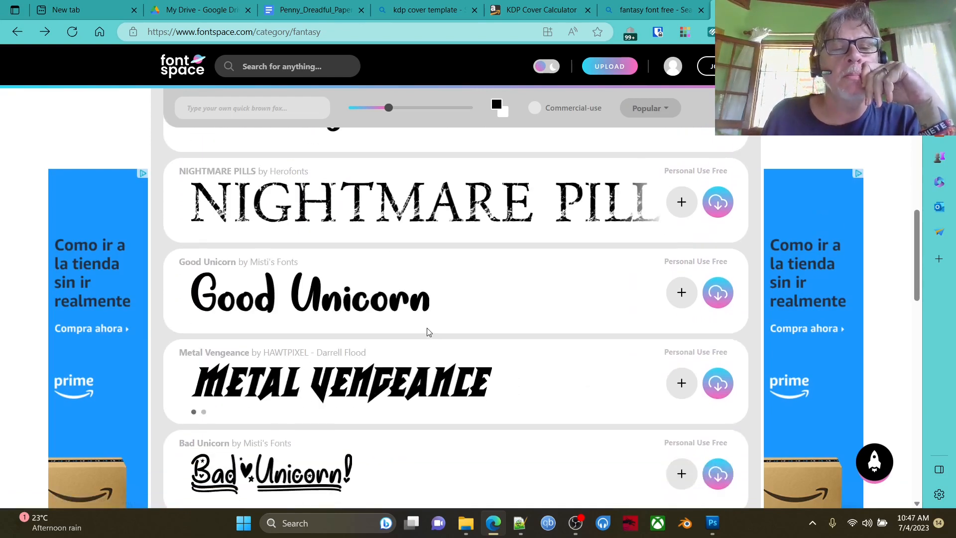
key("alt+Right")
scroll(461, 328, "down", 10)
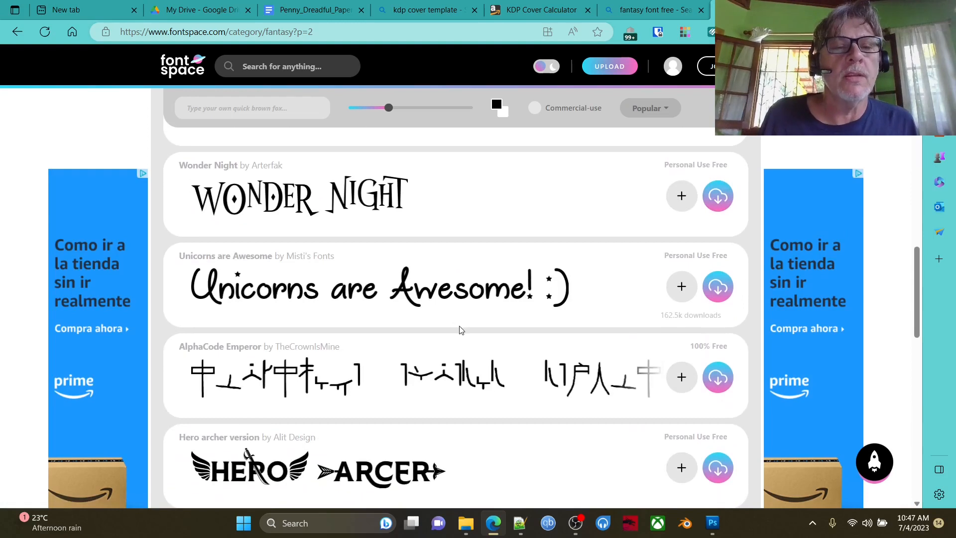
Download the Wonder Night font as wonder-night-font.zip, saving it in a new folder named font inside the Cover folder.
scroll(461, 329, "up", 3)
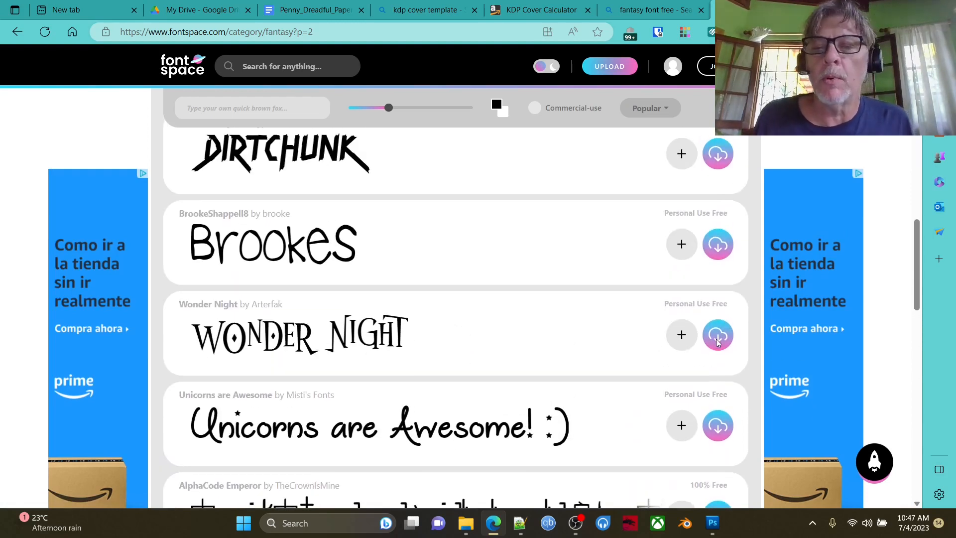
left_click(716, 339)
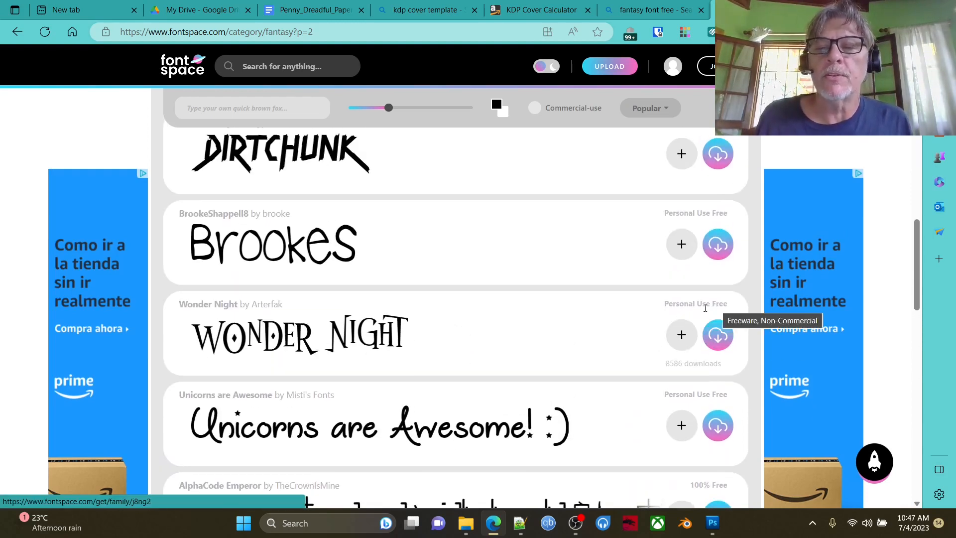
left_click(720, 343)
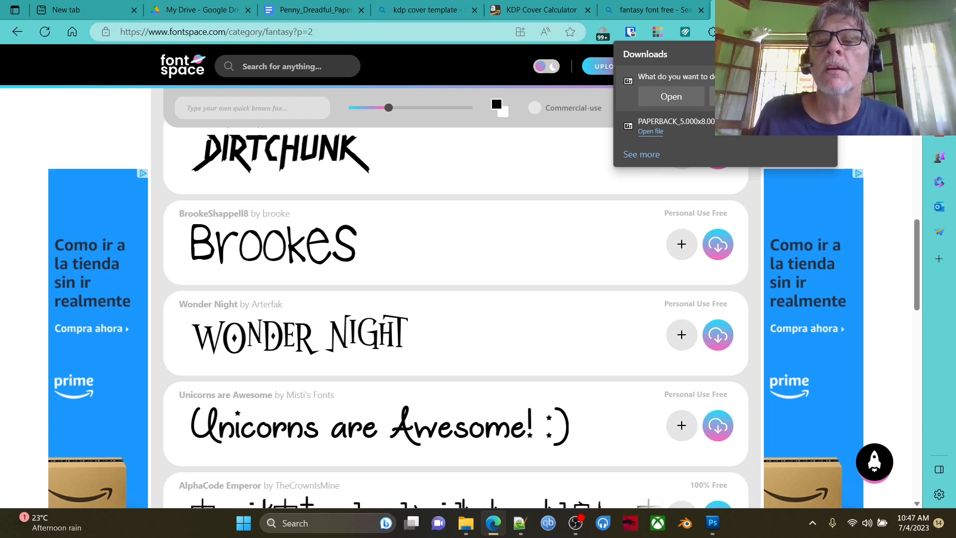
left_click(742, 96)
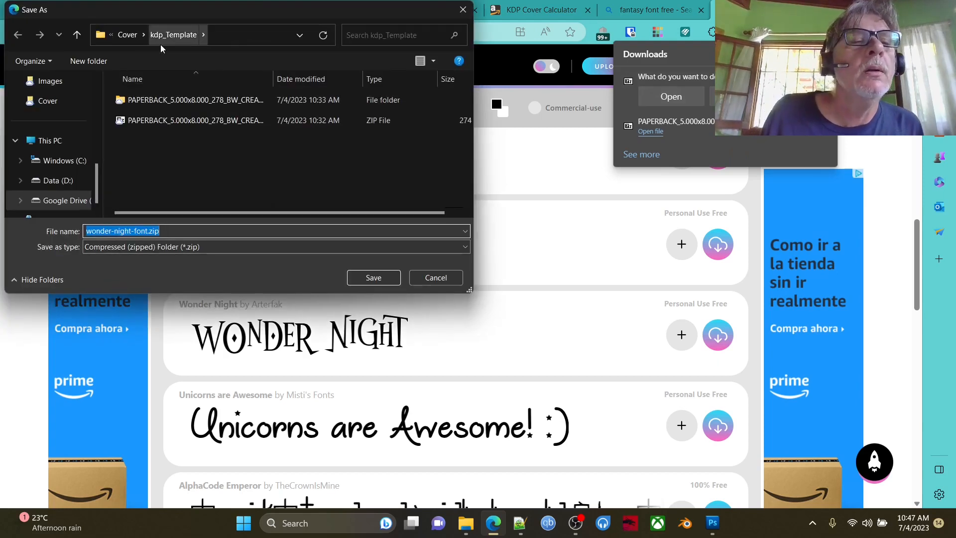
left_click(128, 34)
left_click(88, 61)
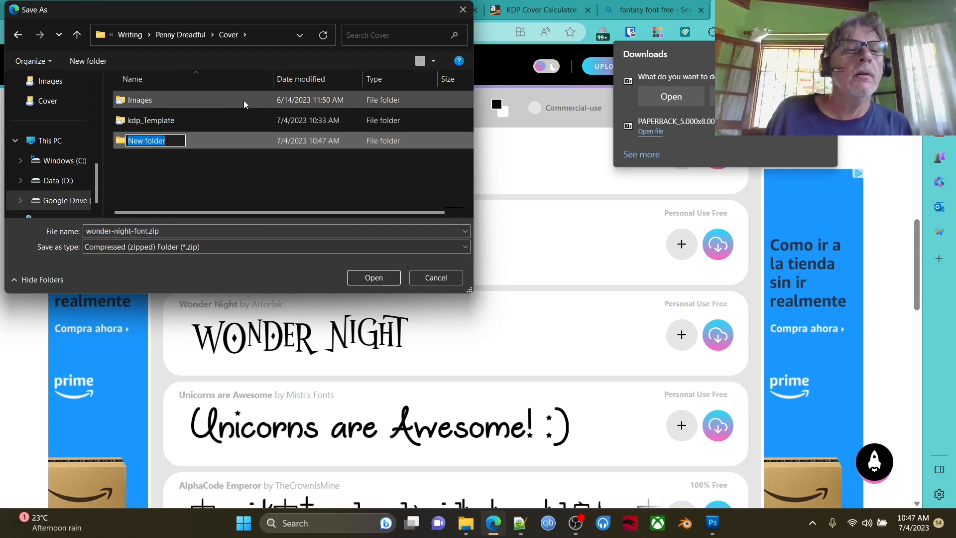
type("font")
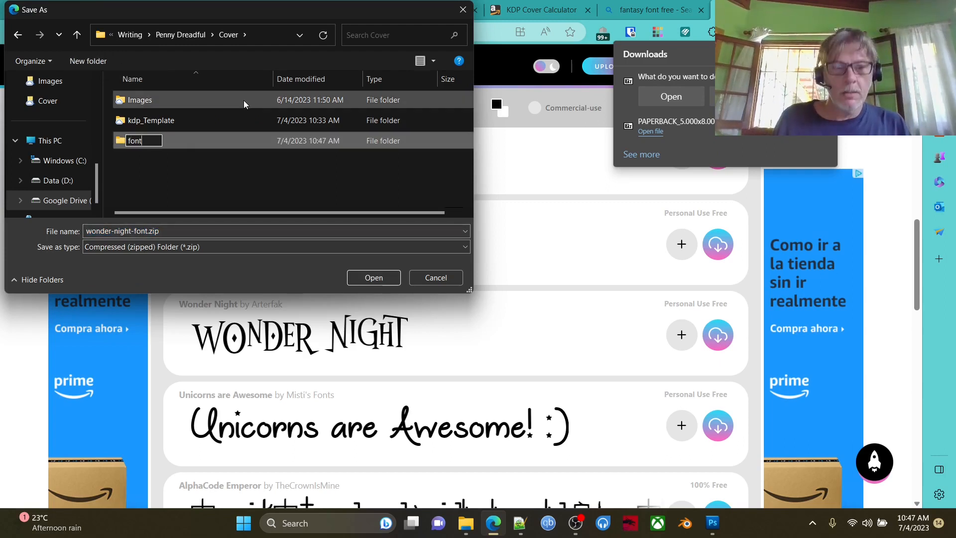
double_click(234, 144)
left_click(371, 278)
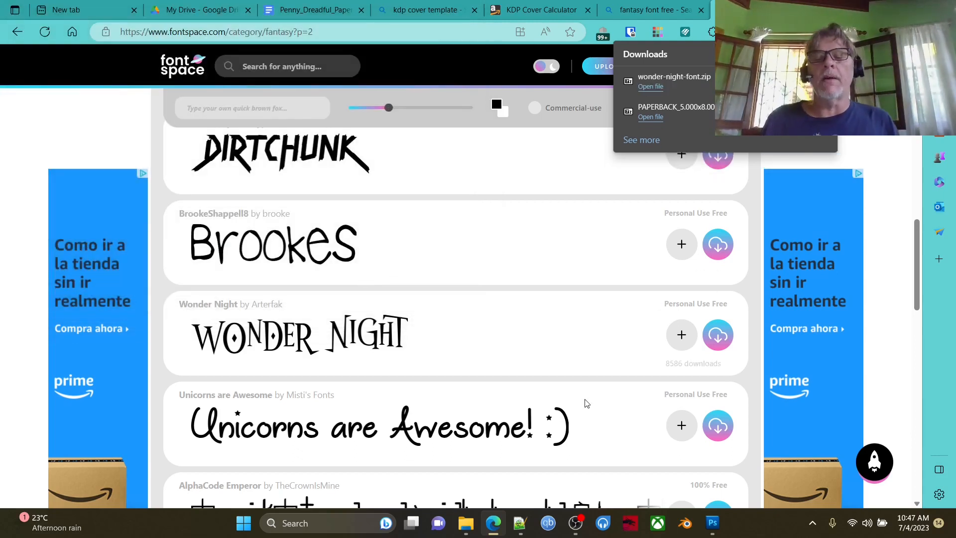
mouse_move(473, 526)
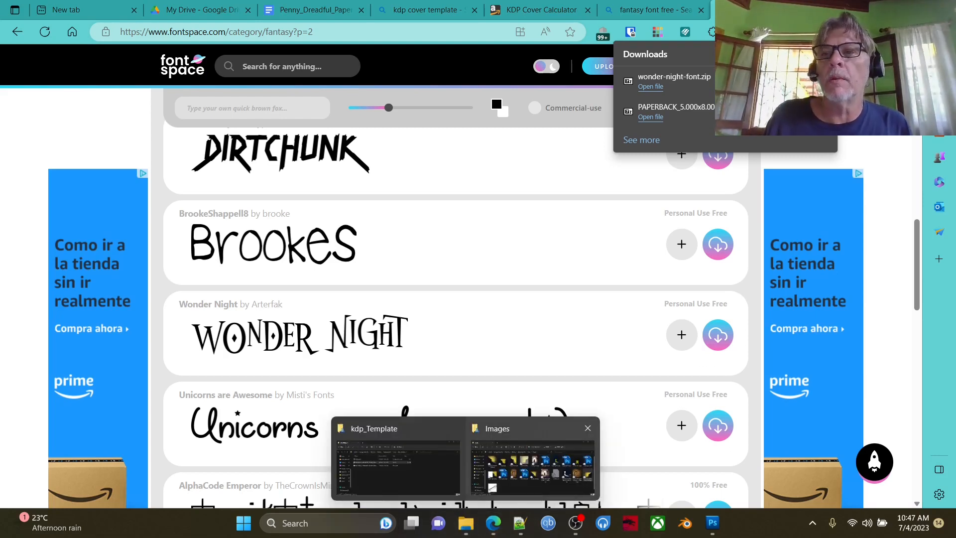
left_click(532, 466)
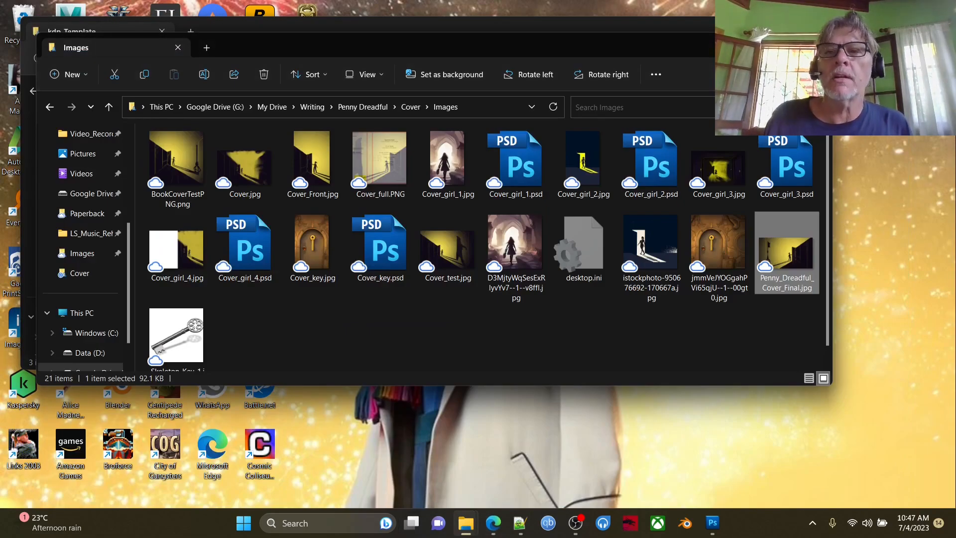
left_click(761, 42)
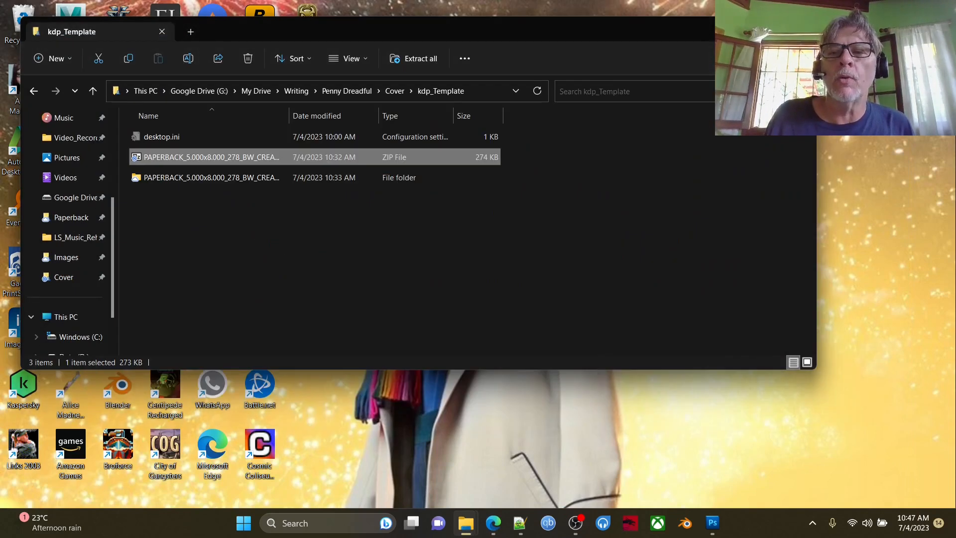
left_click(745, 26)
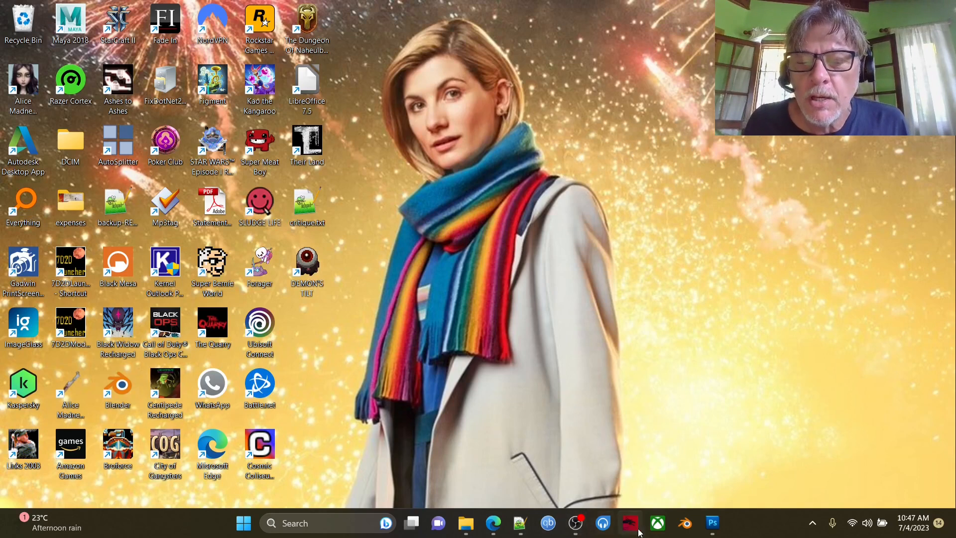
mouse_move(714, 524)
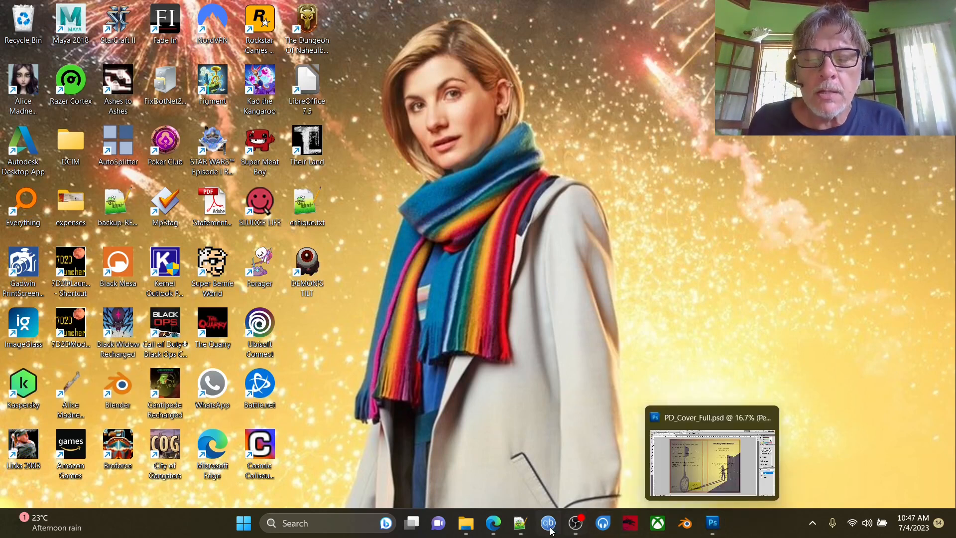
Switch to File Explorer, open the font folder inside Cover, and extract wonder-night-font.zip into its own wonder-night-font subfolder.
mouse_move(472, 532)
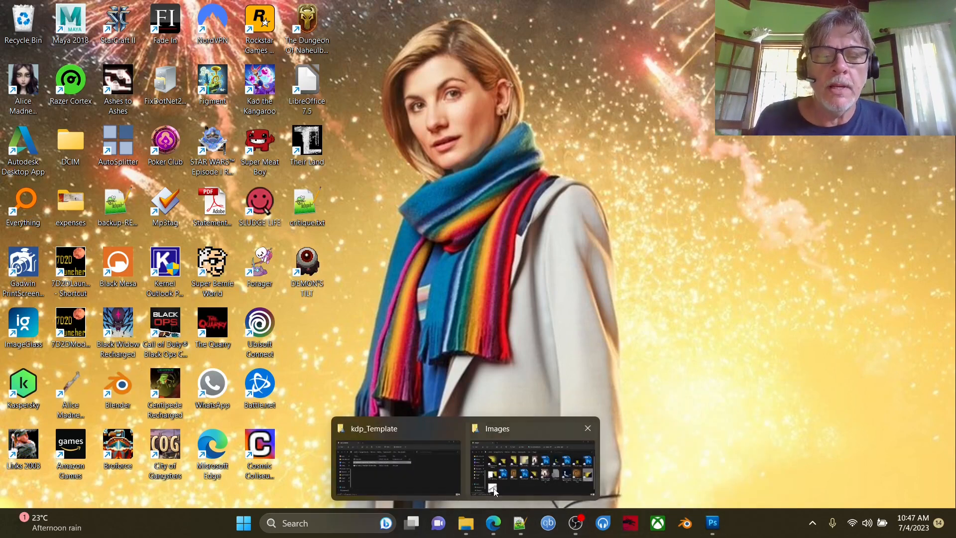
left_click(510, 429)
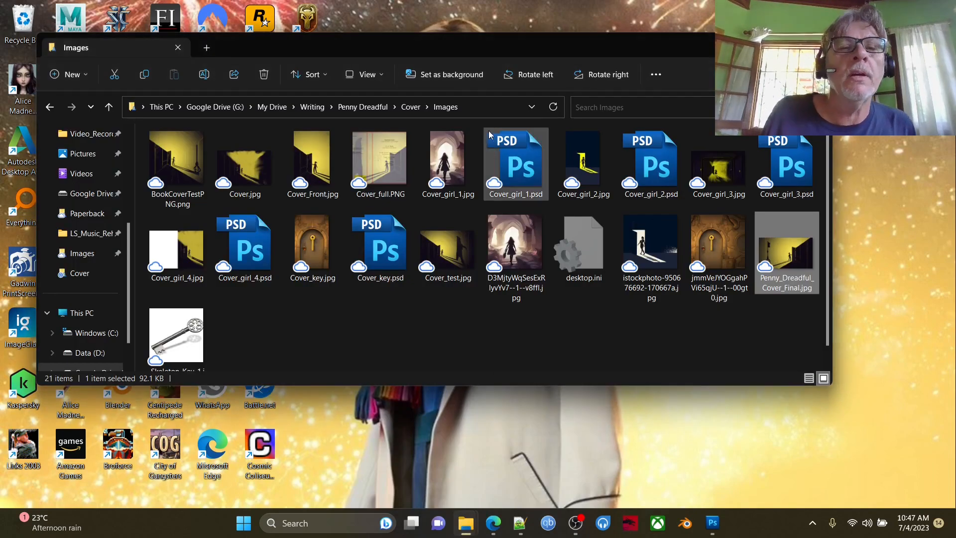
key("alt+Left")
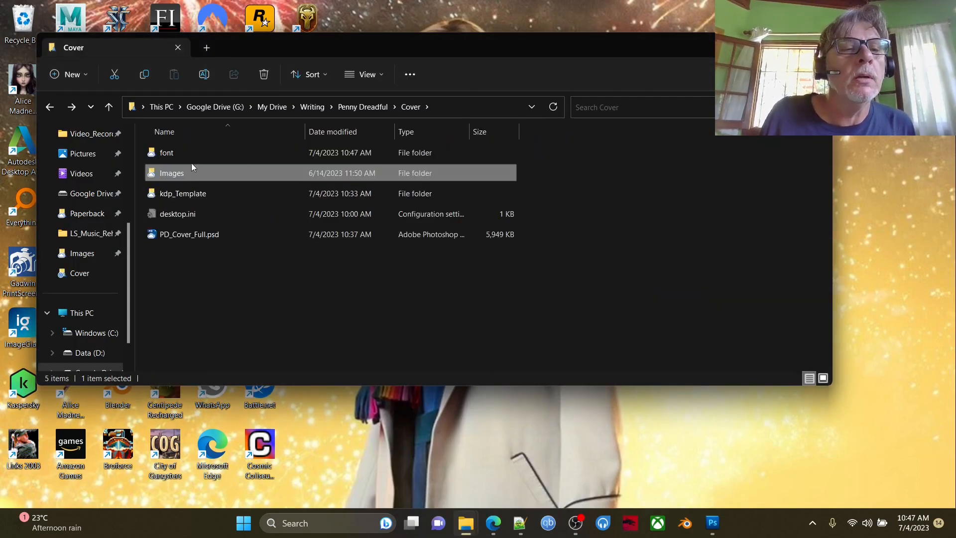
double_click(190, 154)
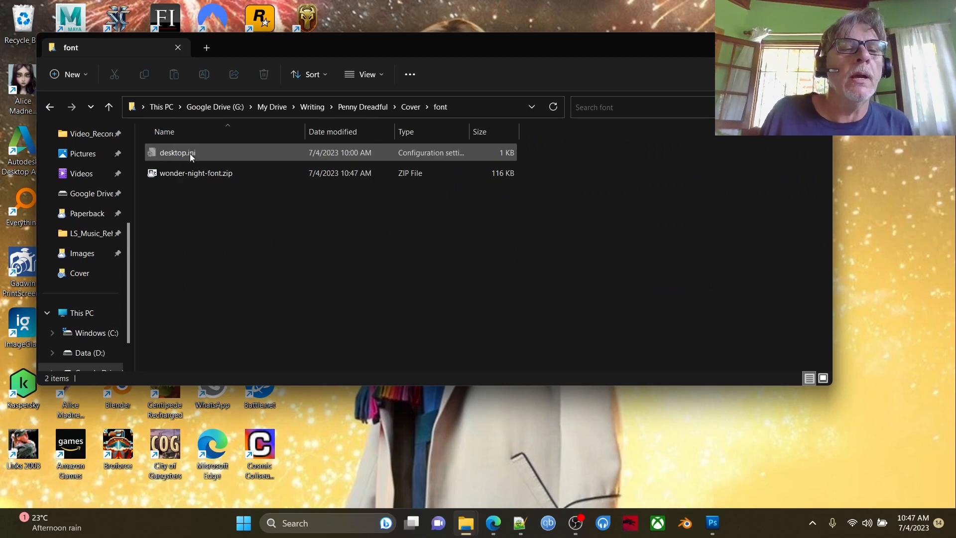
right_click(225, 173)
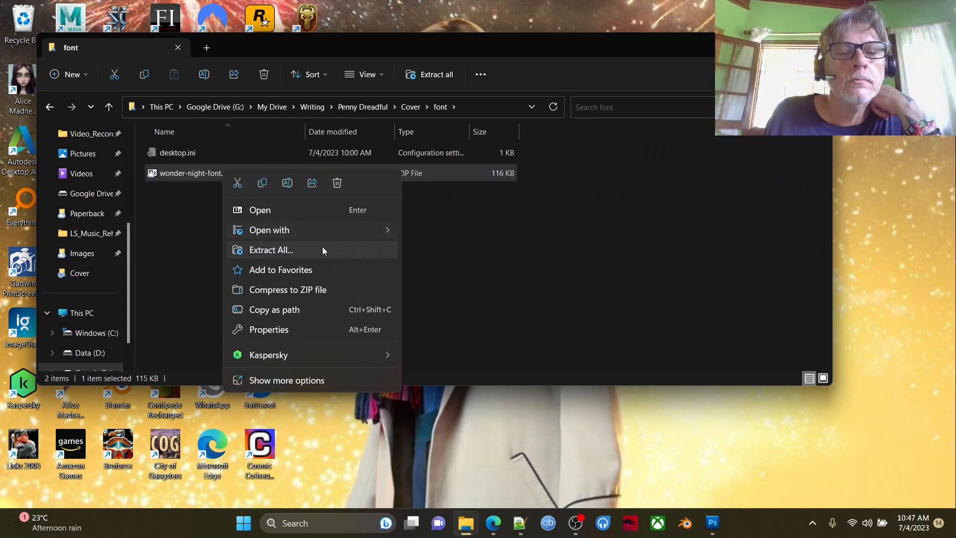
left_click(354, 252)
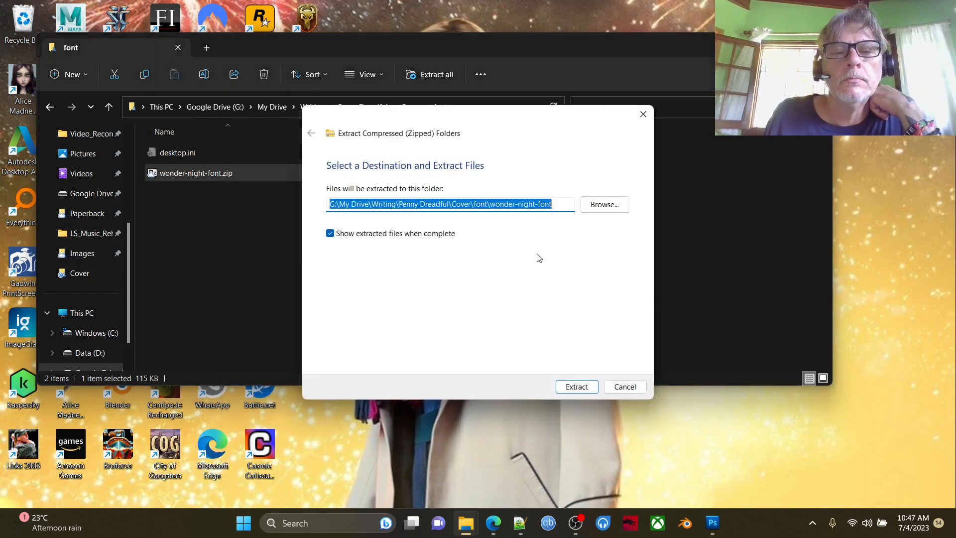
left_click(577, 384)
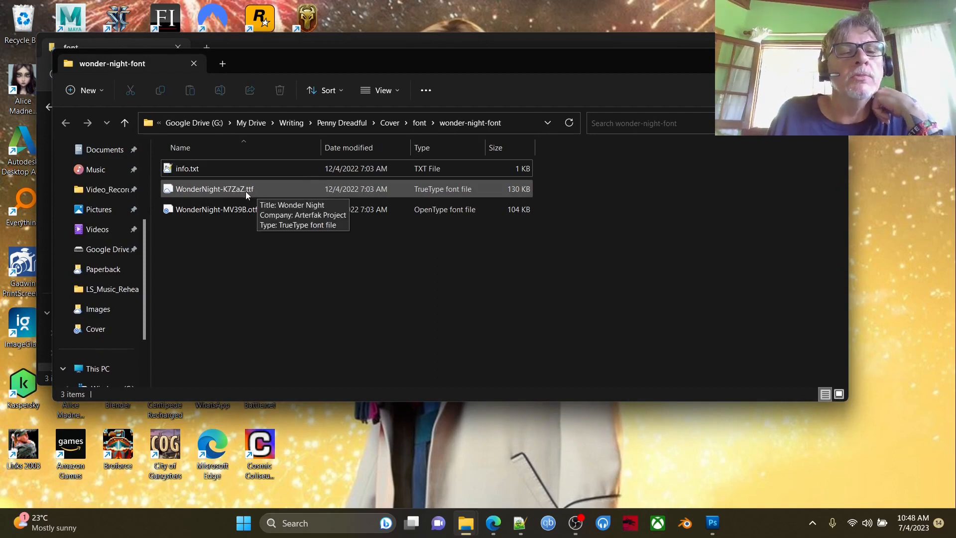
Open the extracted info.txt and follow its FontSpace link to read the Wonder Night font's licensing details.
double_click(188, 171)
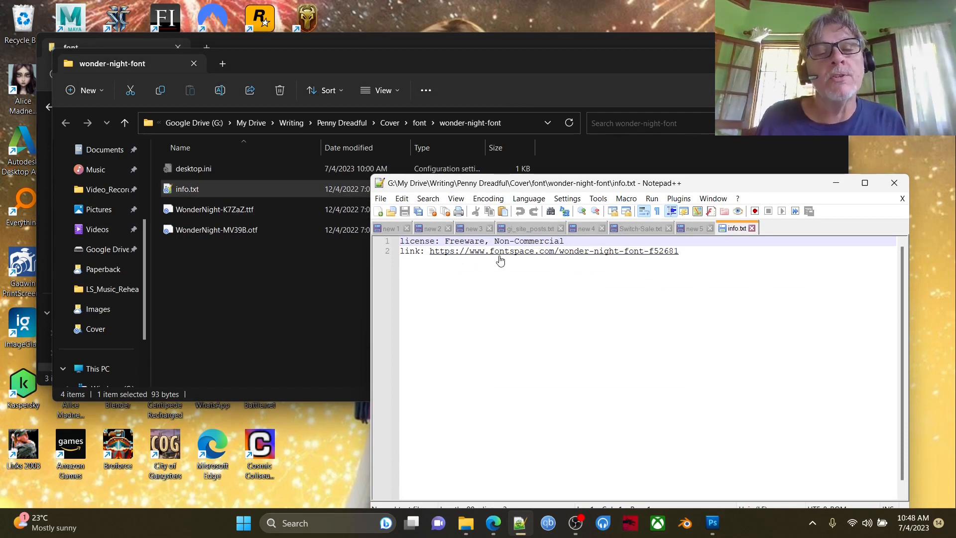
left_click(554, 255)
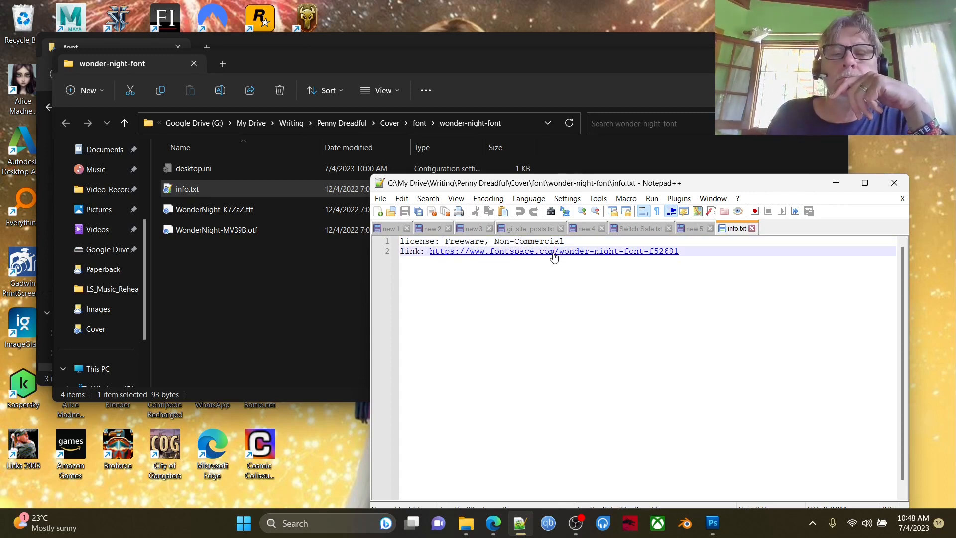
double_click(554, 255)
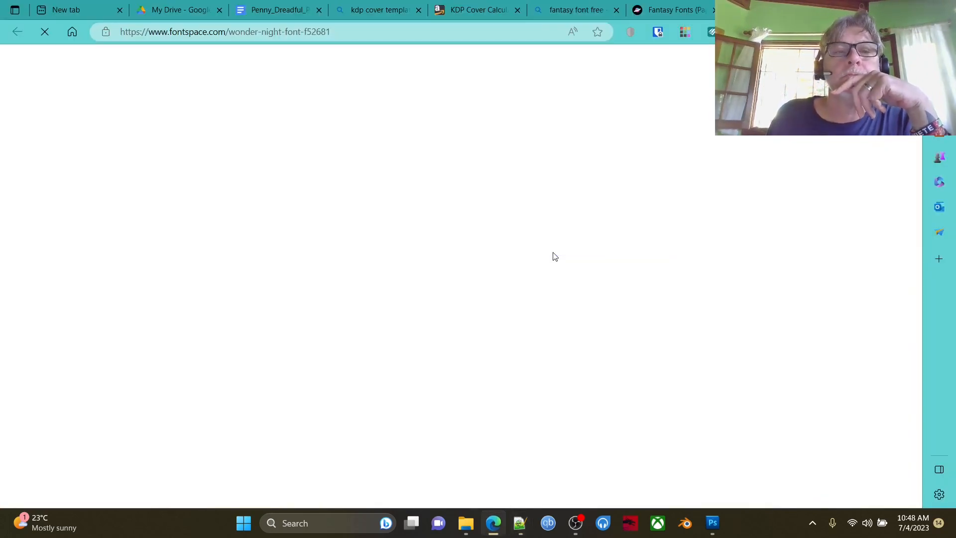
scroll(570, 211, "down", 10)
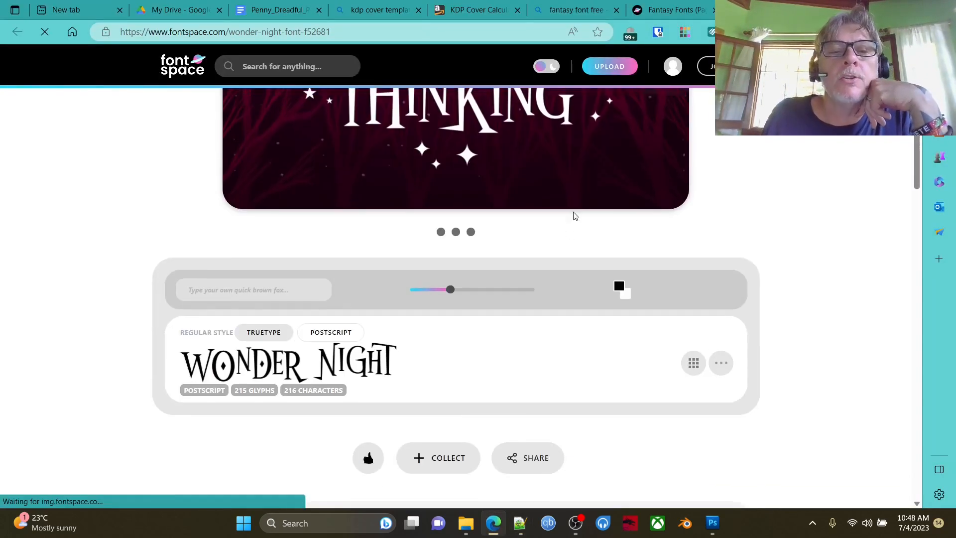
scroll(417, 242, "down", 3)
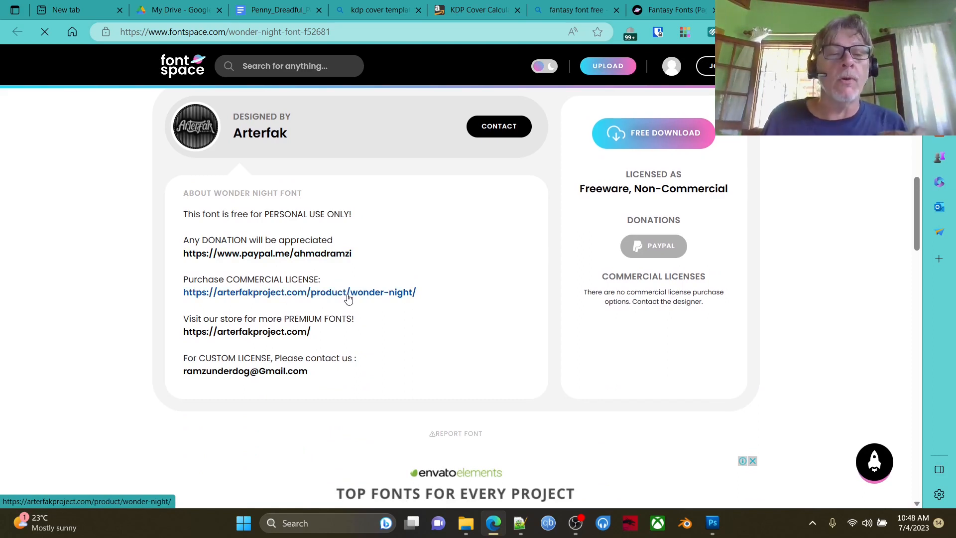
Open Wonder Night's commercial licence page, review the Desktop licence terms and price, and return to the wonder-night-font folder with info.txt closed.
left_click(283, 294)
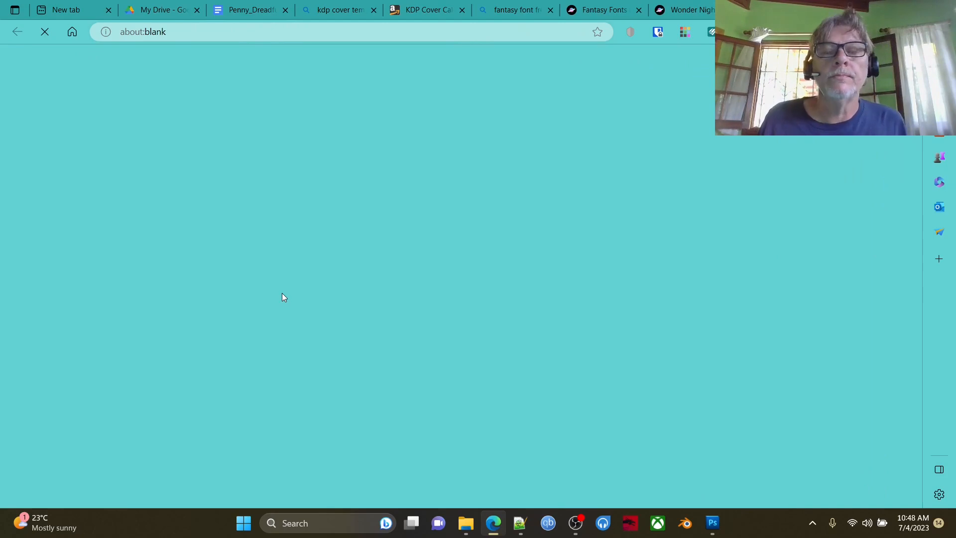
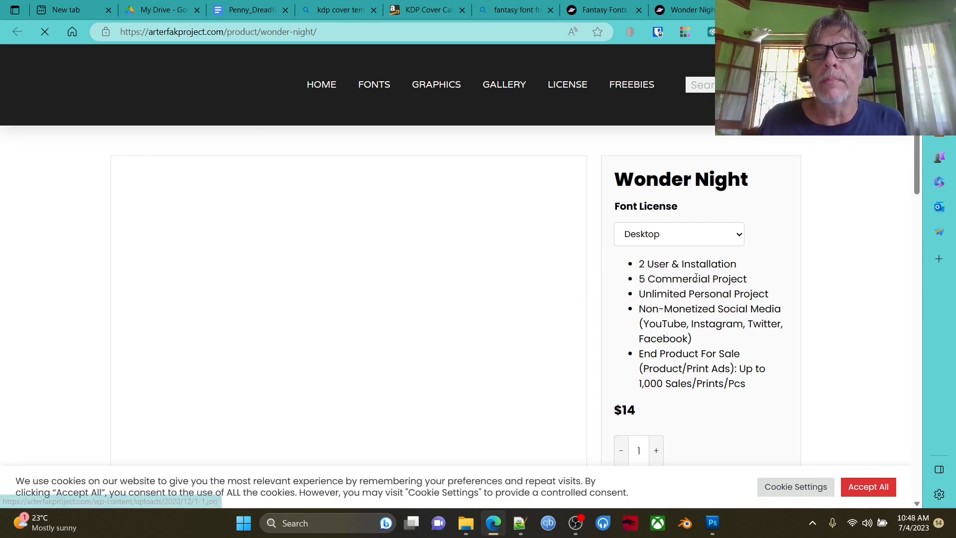
scroll(697, 278, "down", 3)
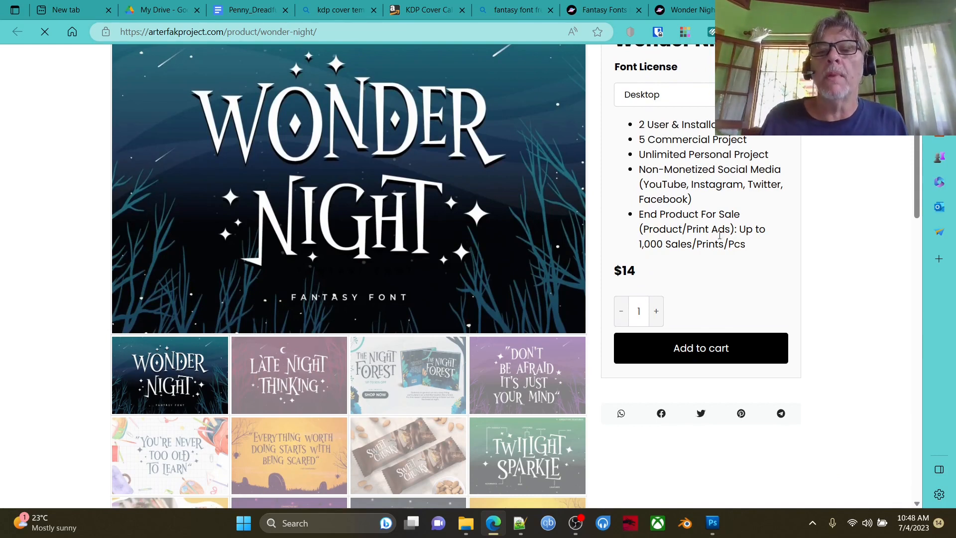
scroll(718, 249, "down", 4)
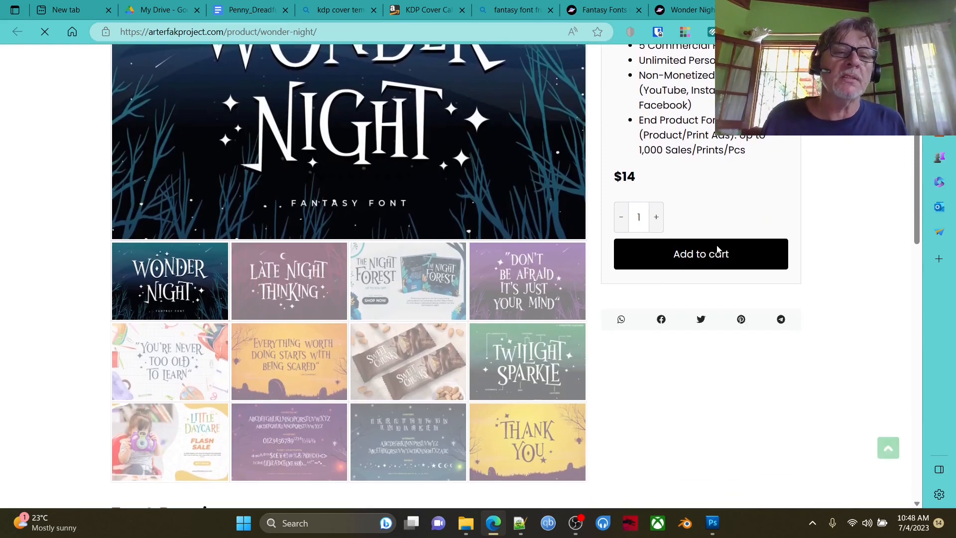
scroll(718, 249, "up", 1)
scroll(678, 197, "up", 3)
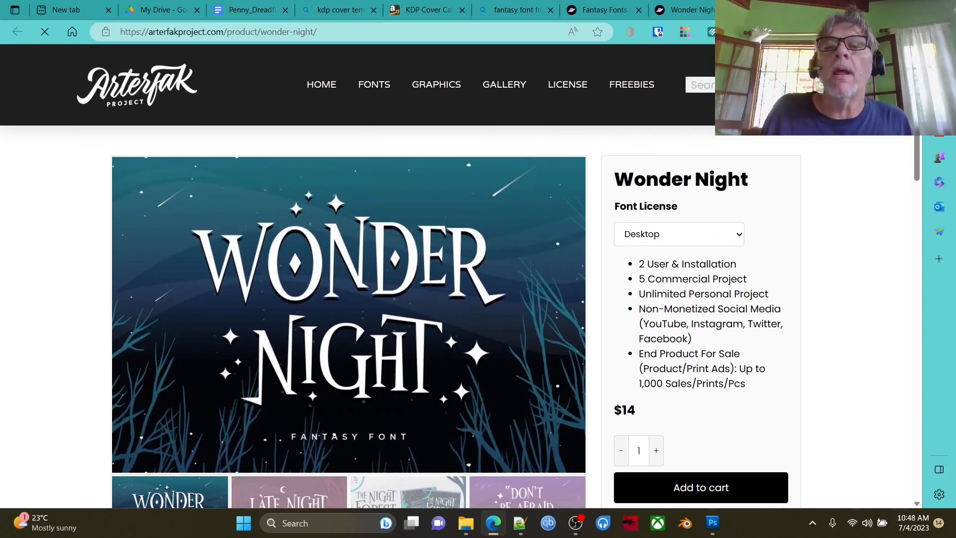
left_click(885, 9)
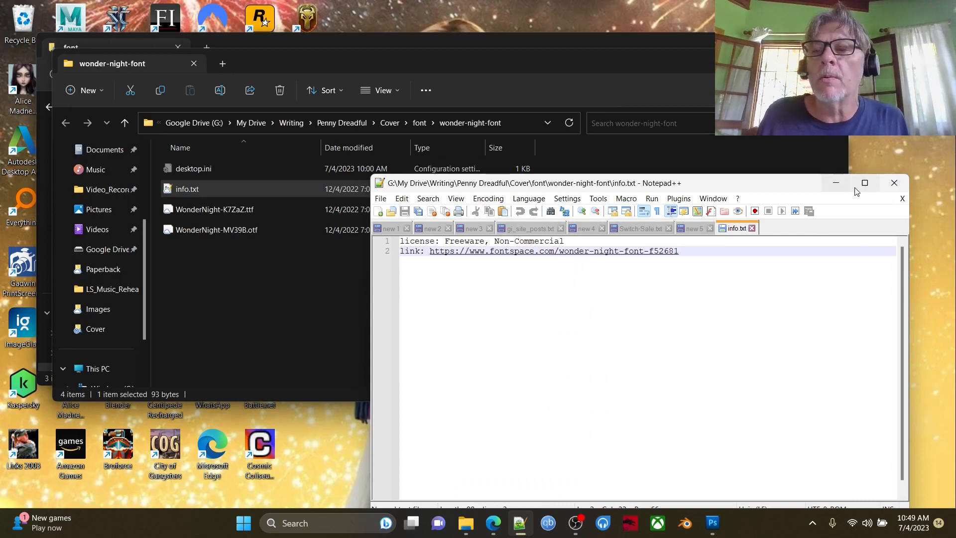
left_click(892, 185)
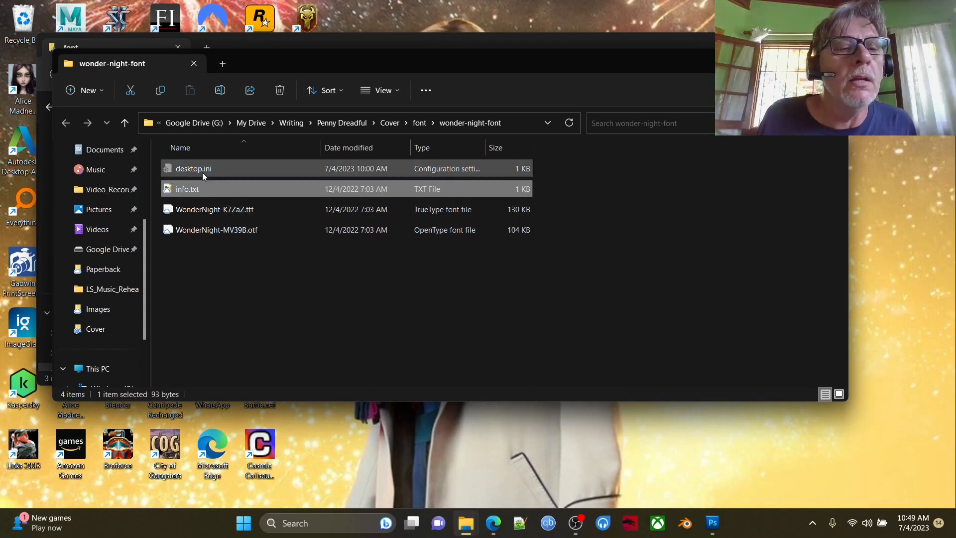
Install the WonderNight-K7ZaZ.ttf font file on the system and switch back to Photoshop.
right_click(214, 210)
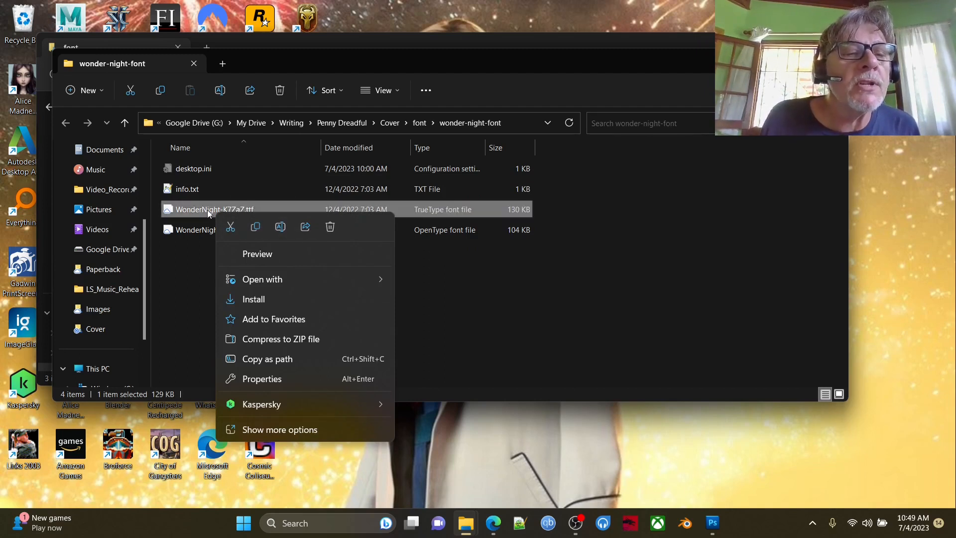
left_click(280, 298)
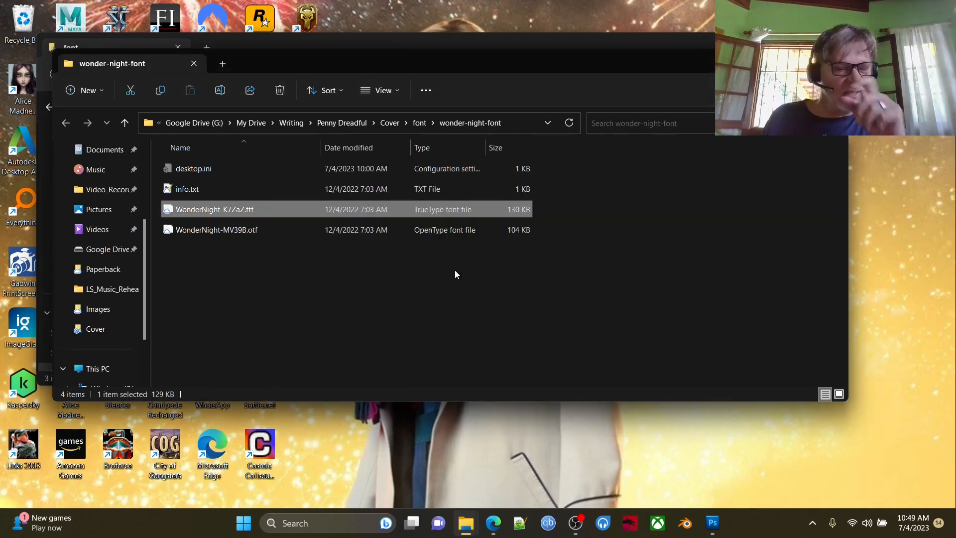
left_click(712, 523)
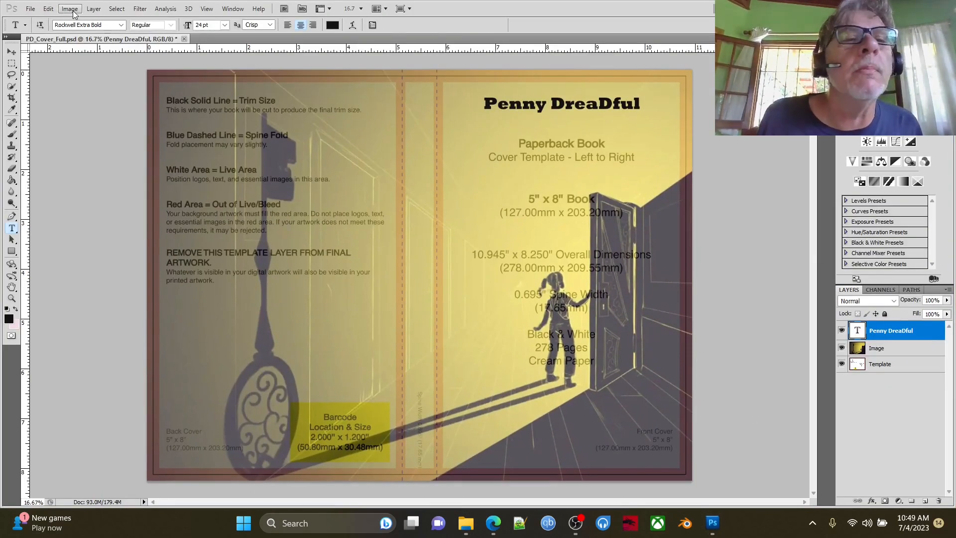
Select the whole Penny DreaDful title on the front cover and change its font to Wonder Night.
left_click(545, 103)
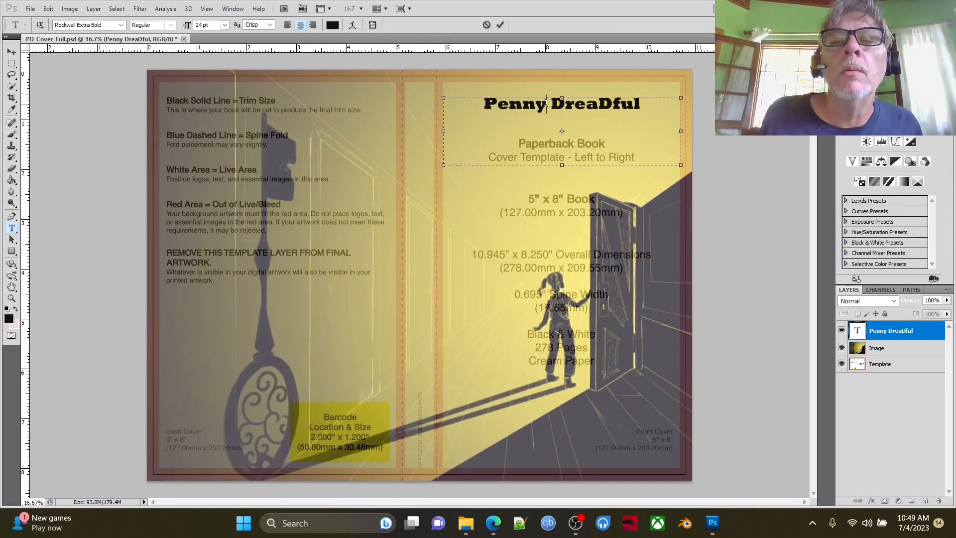
left_click_drag(629, 104, 470, 106)
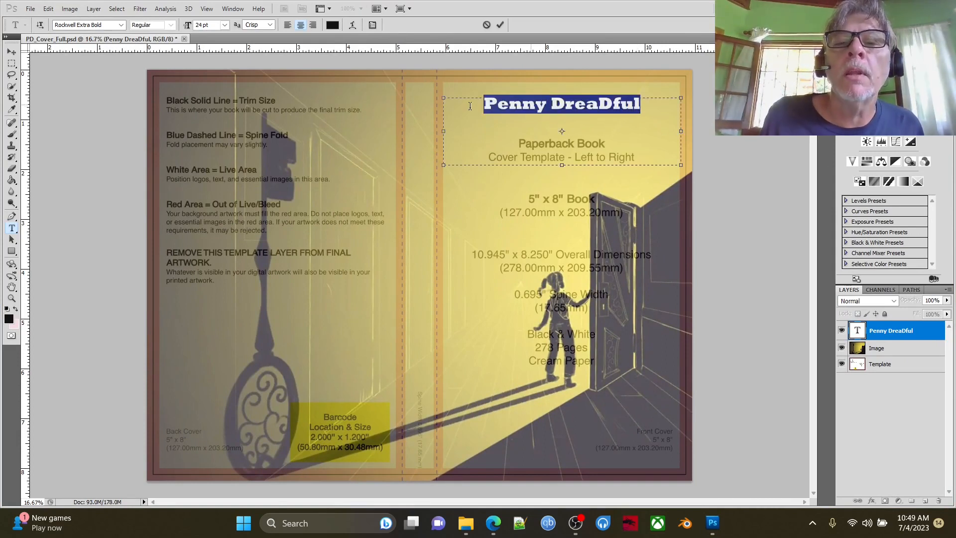
left_click(120, 26)
scroll(120, 219, "down", 5)
scroll(119, 222, "down", 2)
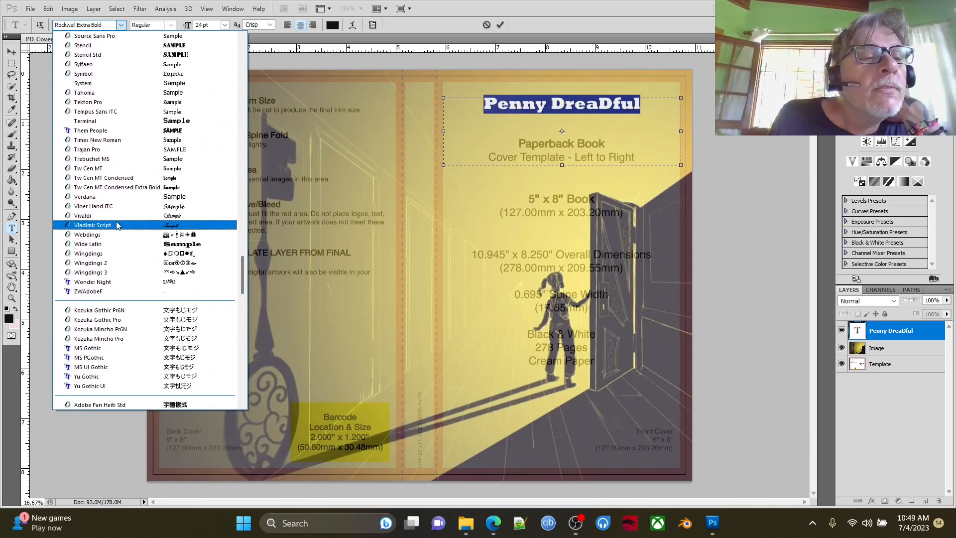
left_click(110, 282)
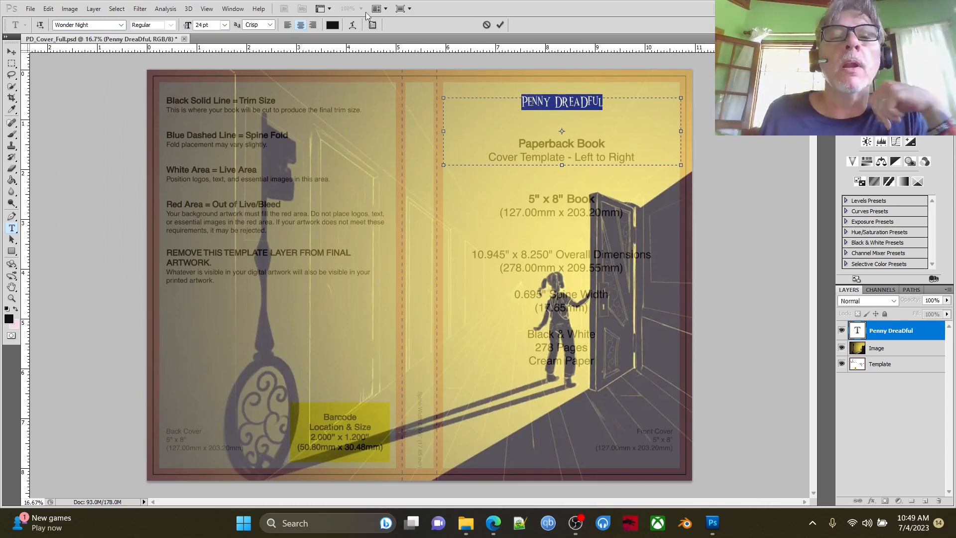
Enlarge the selected title text to 48 pt and commit the text edit.
left_click(225, 26)
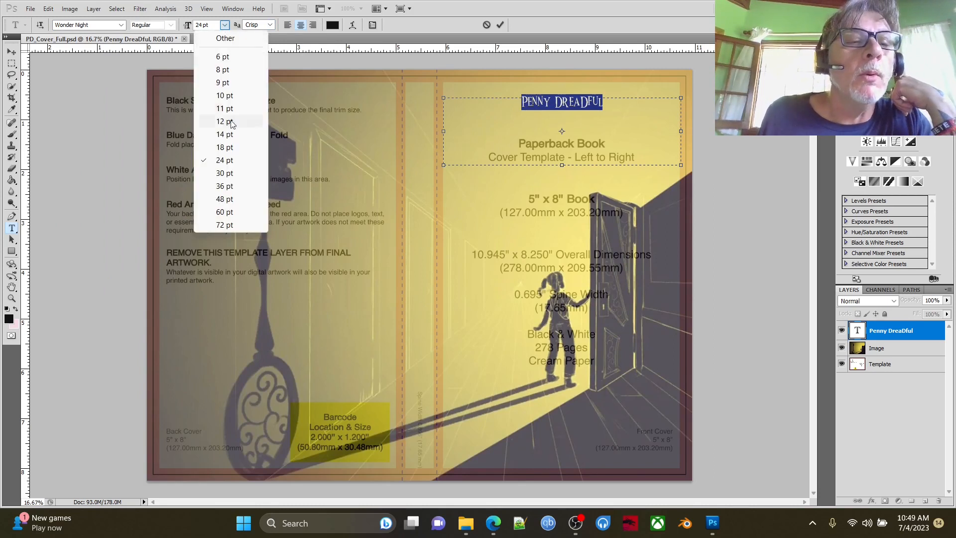
left_click(219, 199)
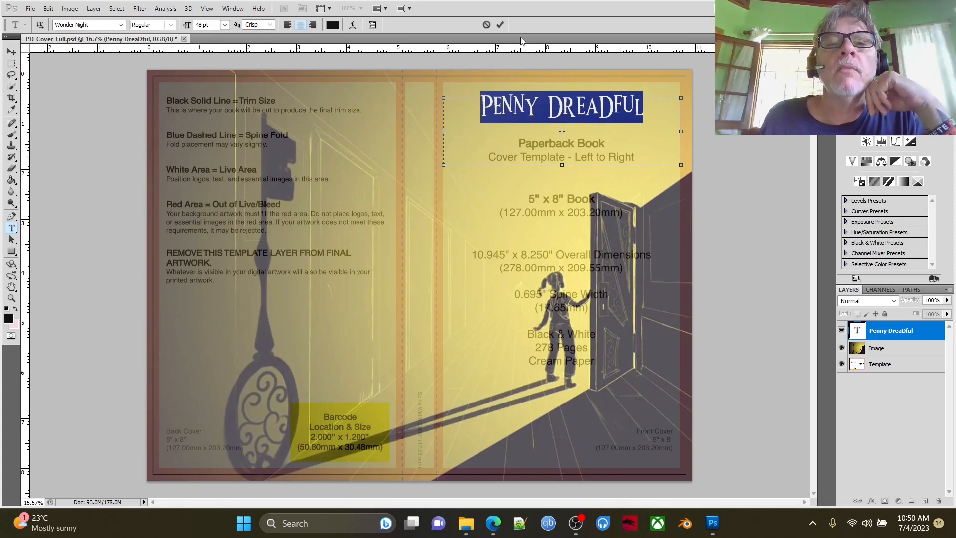
left_click(501, 25)
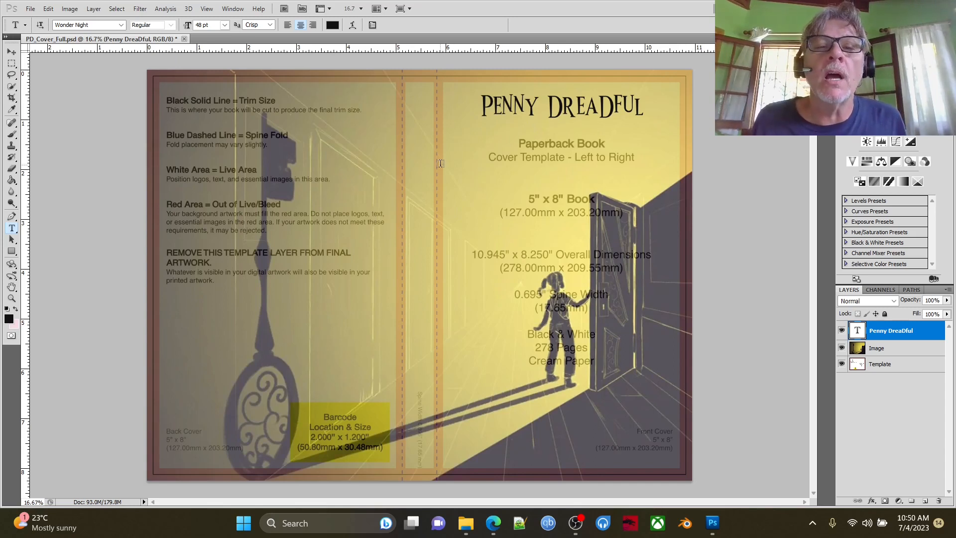
Raise the Image layer's opacity to 100% in its blending options so the artwork covers the template.
left_click(923, 351)
double_click(923, 351)
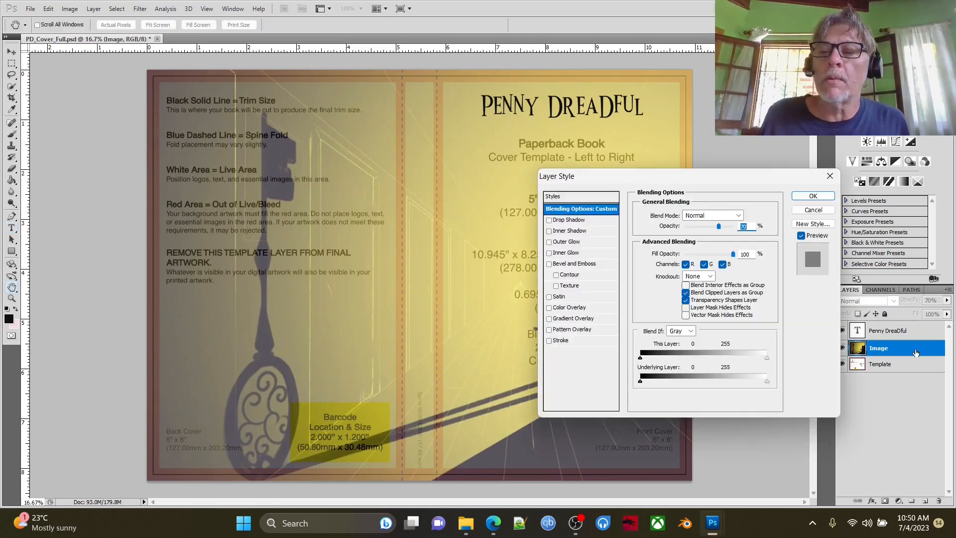
left_click_drag(719, 226, 736, 227)
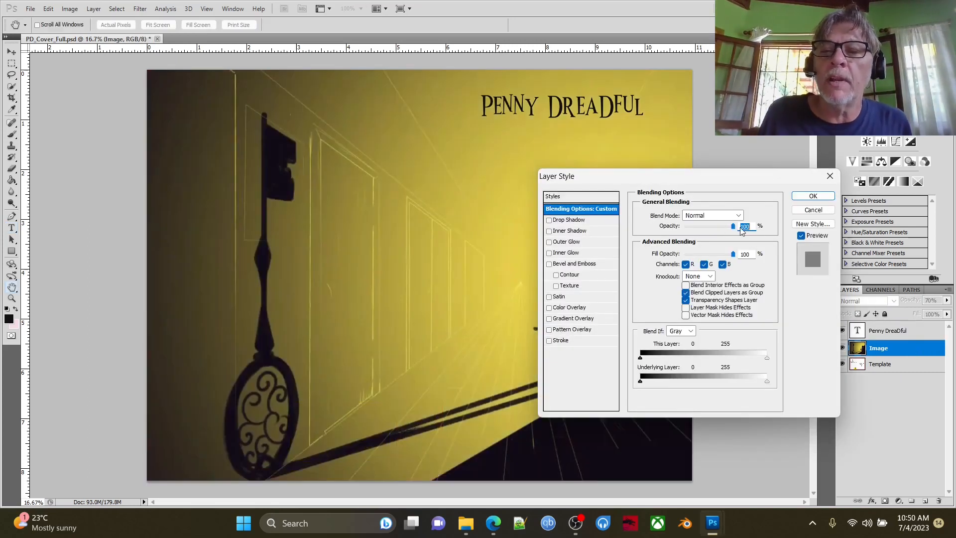
left_click(812, 196)
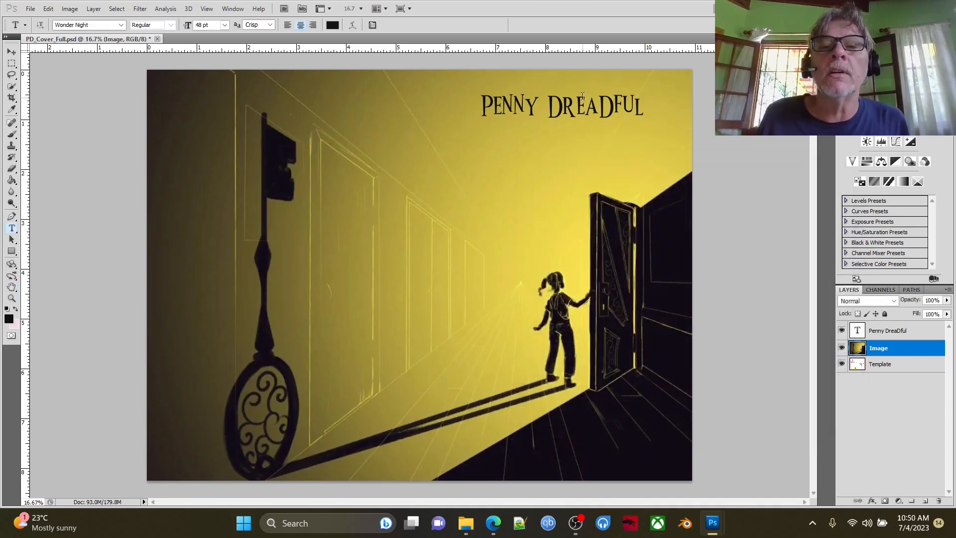
Add a Stroke layer style to the Penny DreaDful text layer and set the stroke colour to bright red, fb0505.
left_click(917, 334)
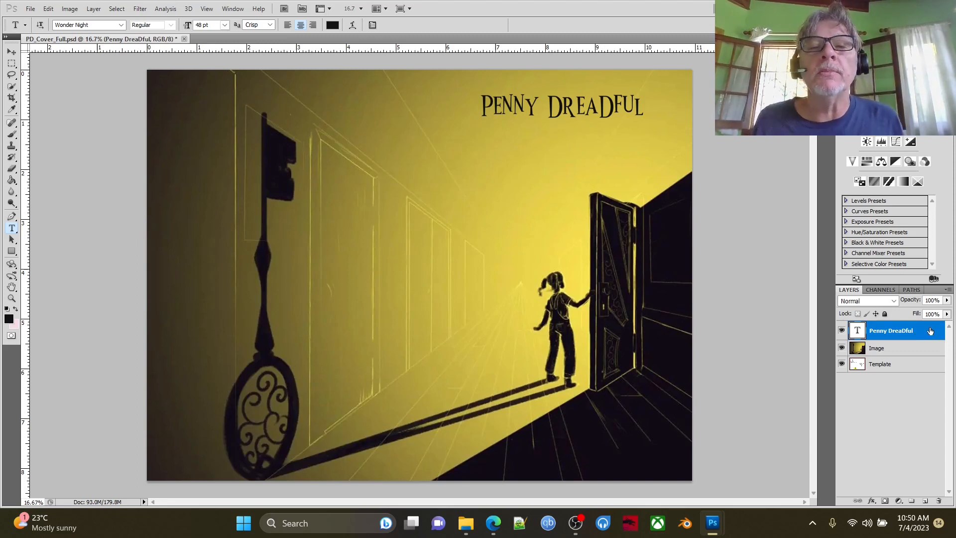
double_click(930, 331)
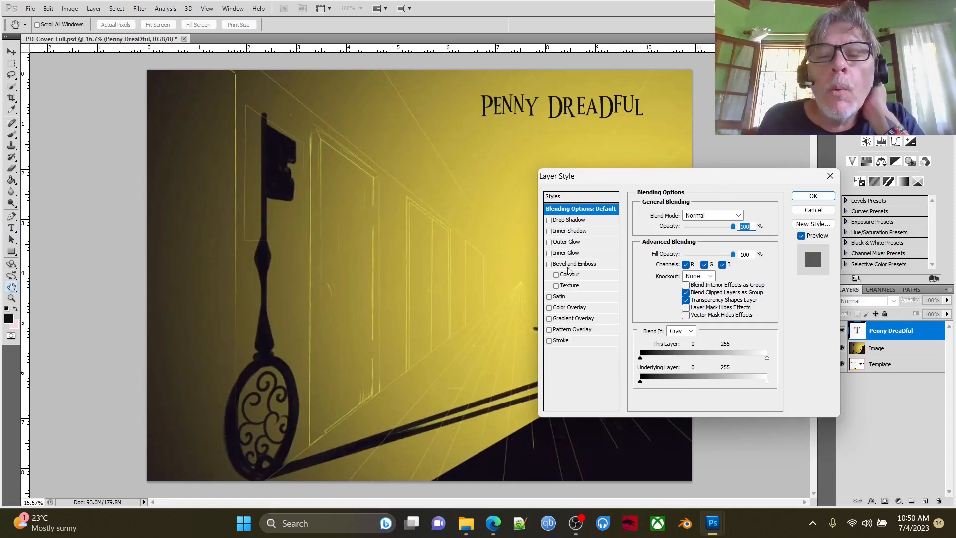
left_click(549, 341)
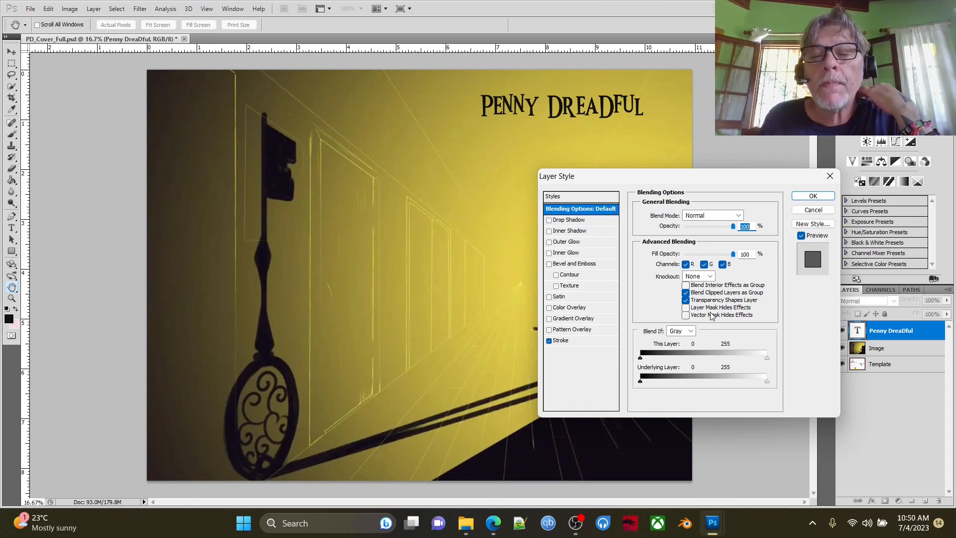
left_click(589, 342)
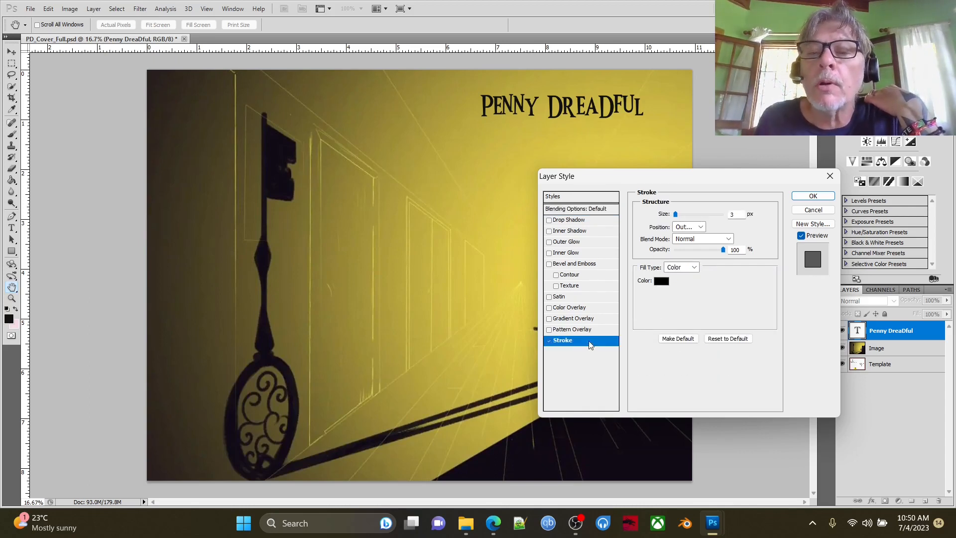
left_click(661, 281)
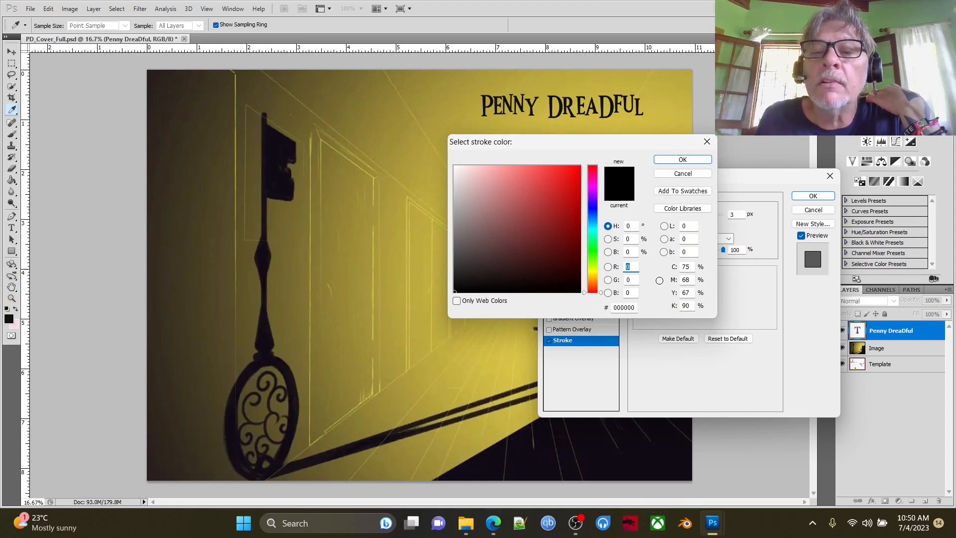
left_click(579, 167)
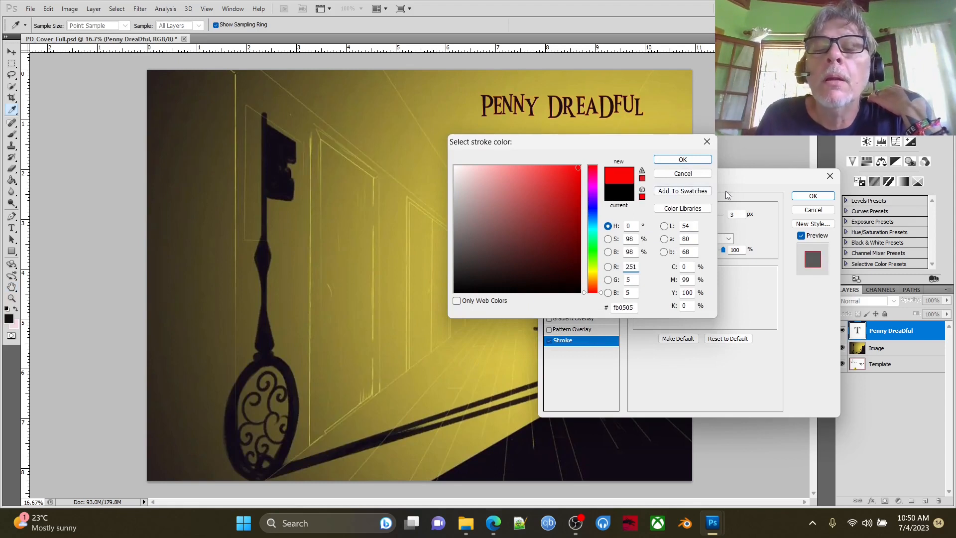
left_click(684, 160)
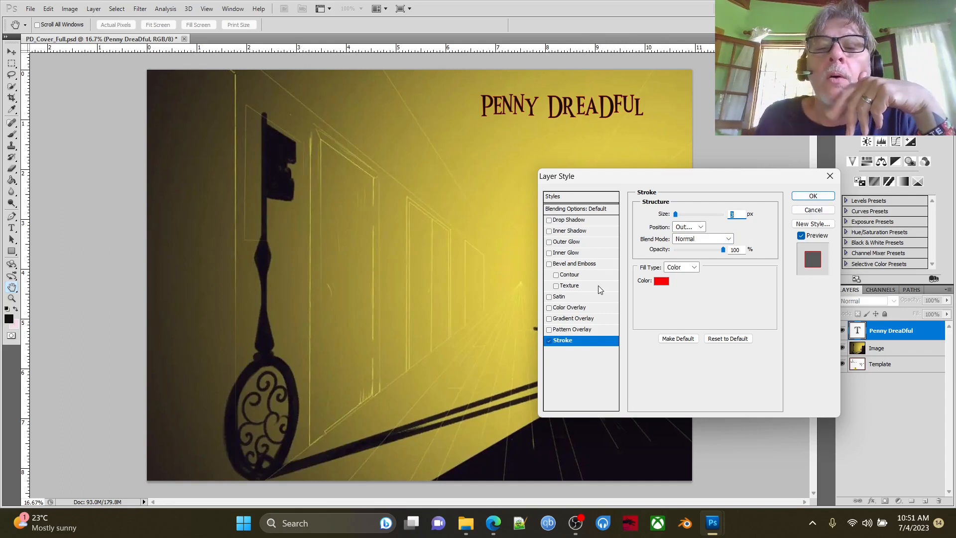
Compare the title with and without Bevel and Emboss, leaving the effect enabled together with its Contour option.
left_click(549, 264)
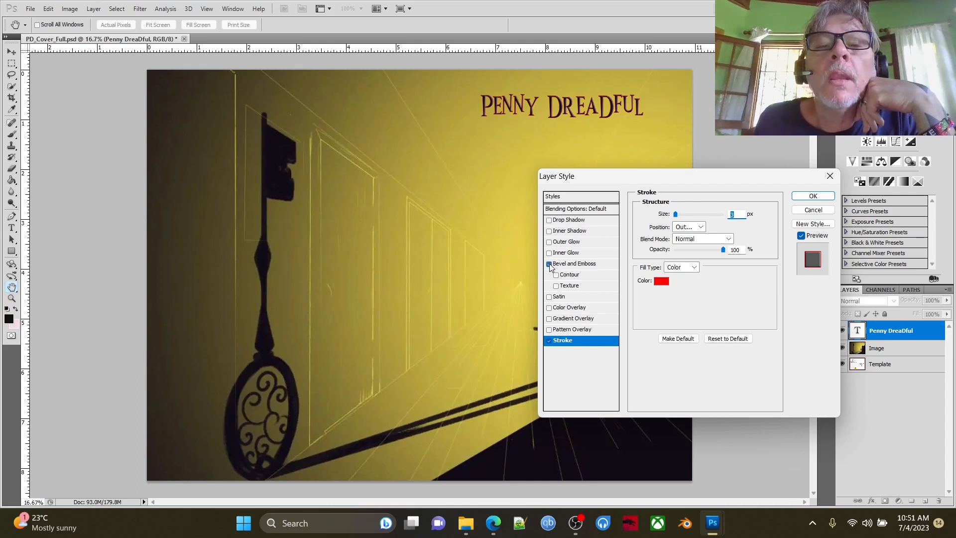
left_click(550, 264)
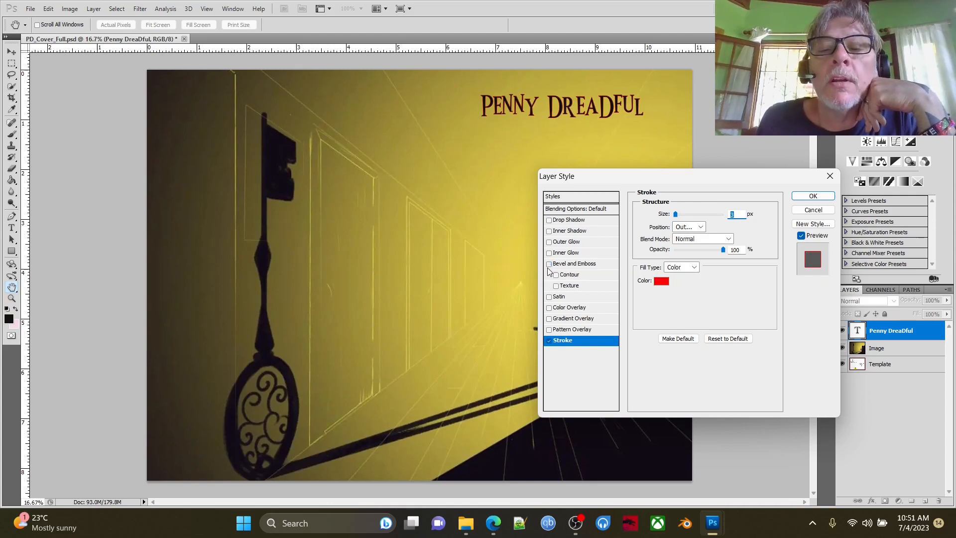
left_click(550, 264)
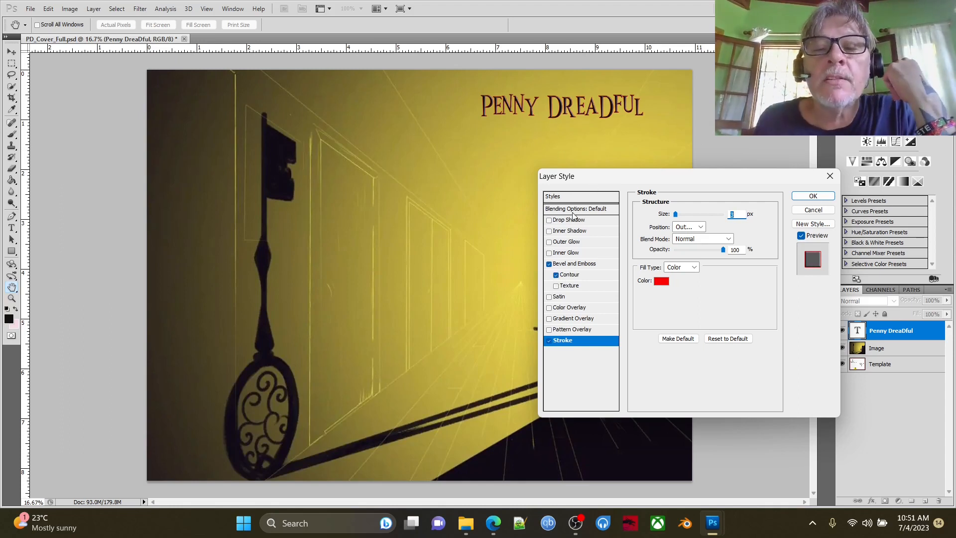
left_click(549, 264)
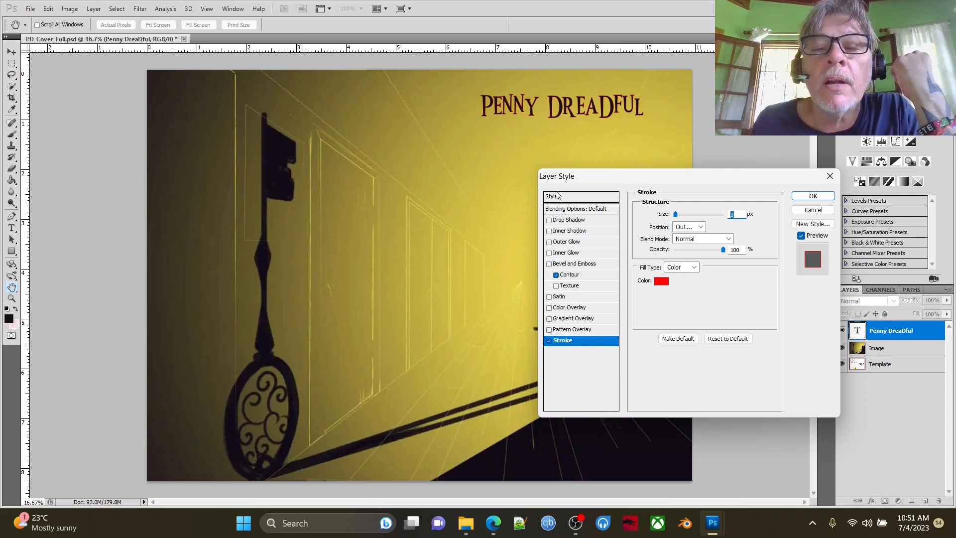
left_click(549, 220)
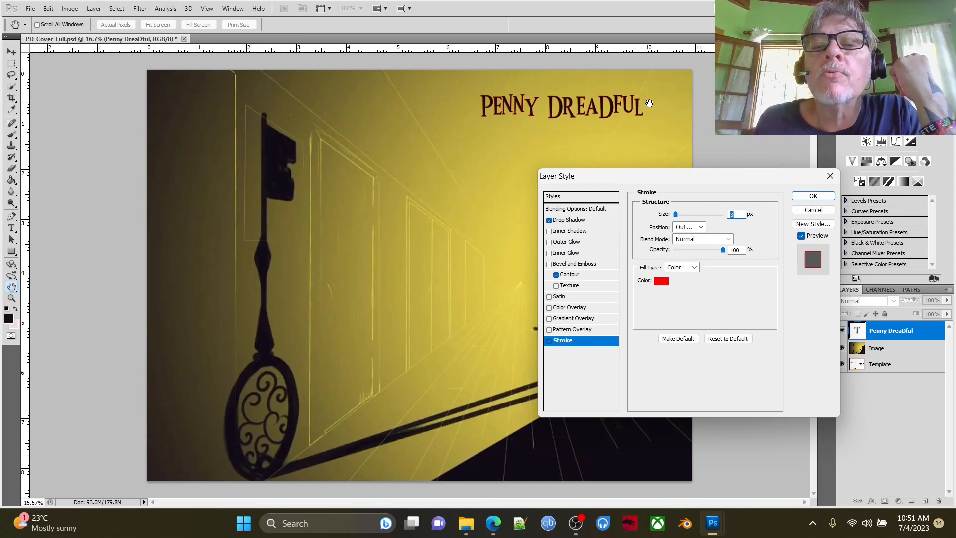
left_click(550, 220)
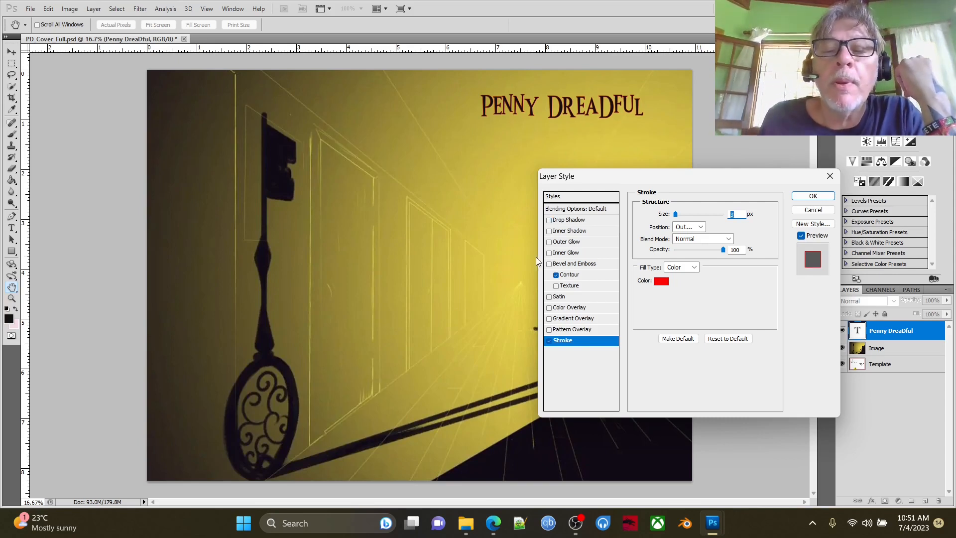
left_click(814, 210)
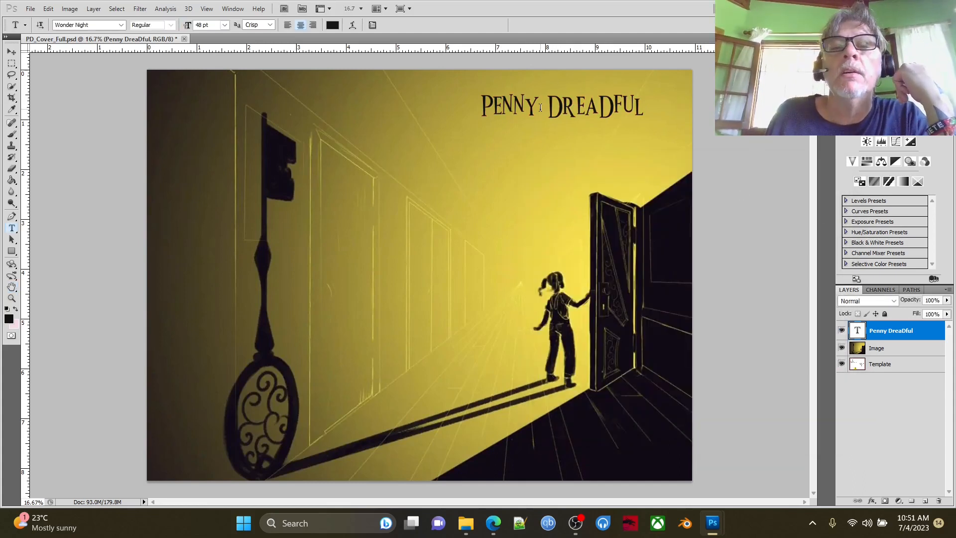
Change the Penny Dreadful title's font to Showcard Gothic and its size to 36 pt.
left_click(563, 109)
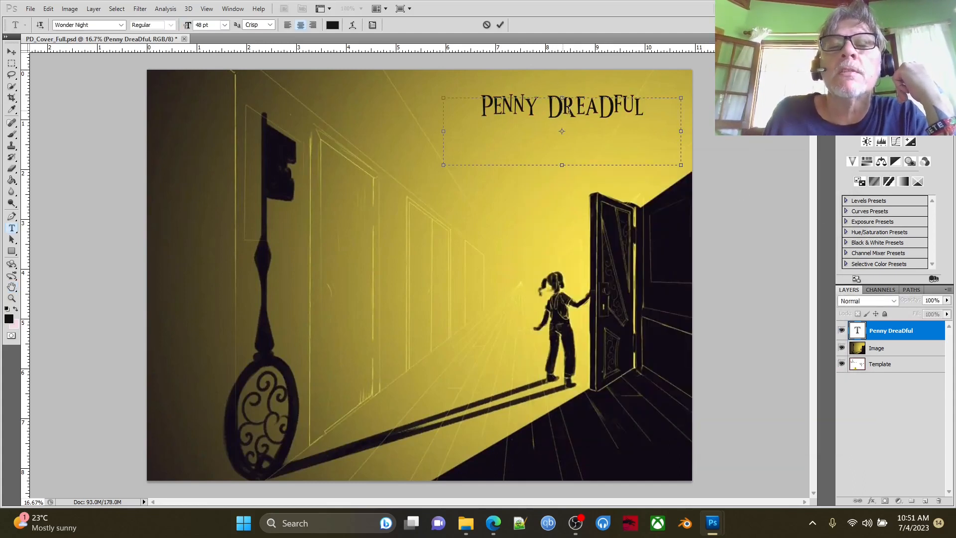
left_click_drag(656, 110, 476, 110)
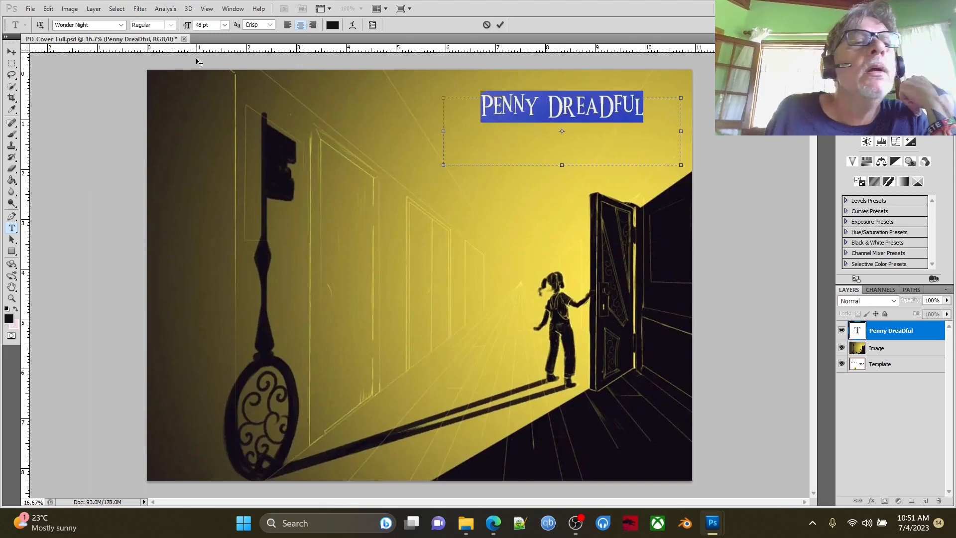
left_click(121, 25)
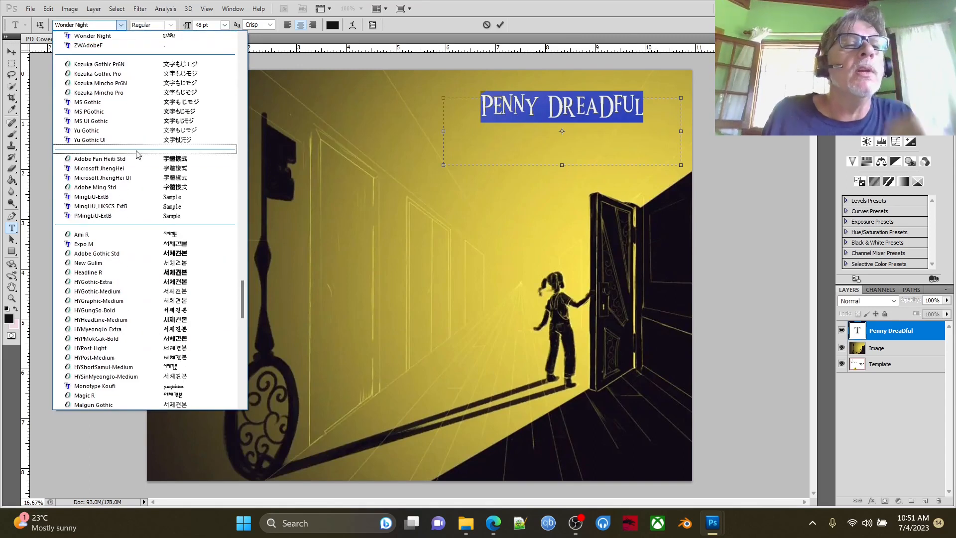
scroll(127, 169, "up", 12)
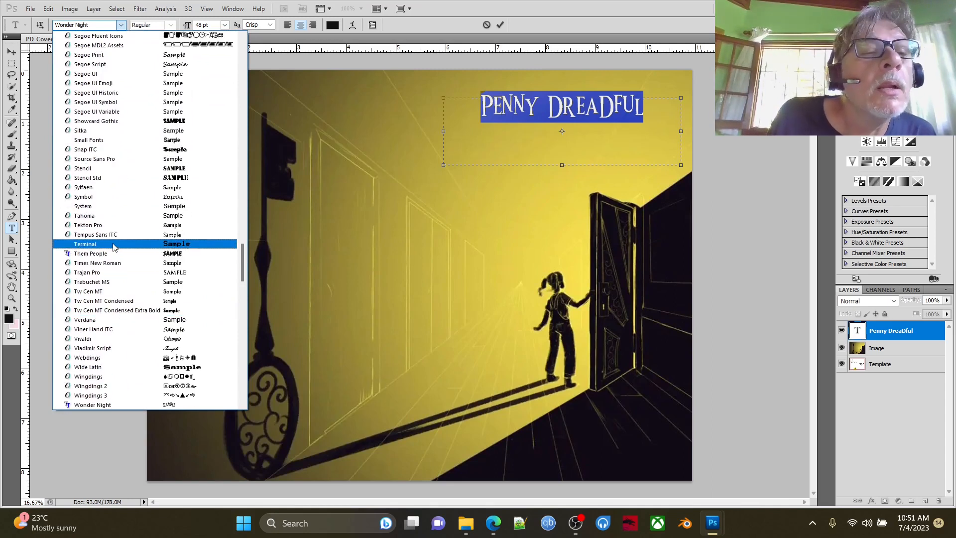
scroll(114, 202, "up", 1)
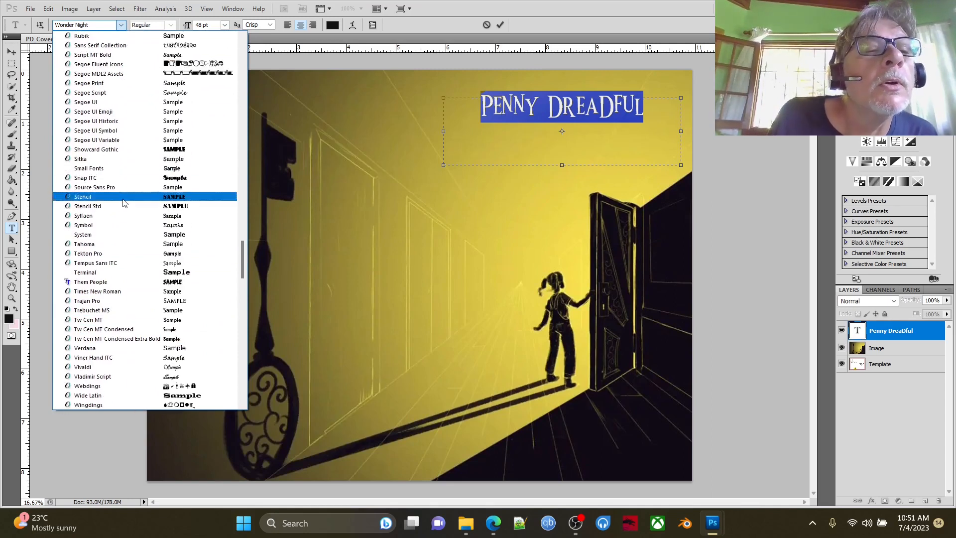
left_click(110, 152)
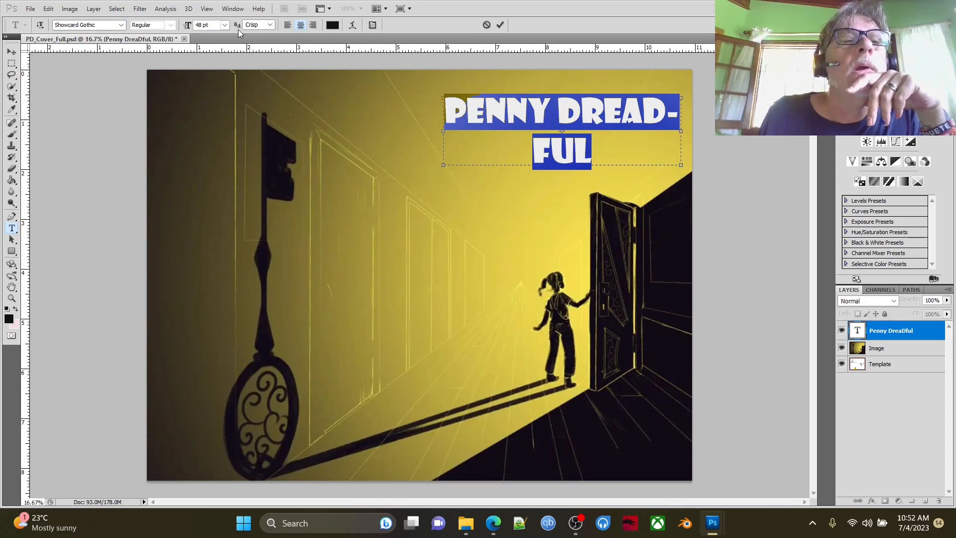
left_click(224, 26)
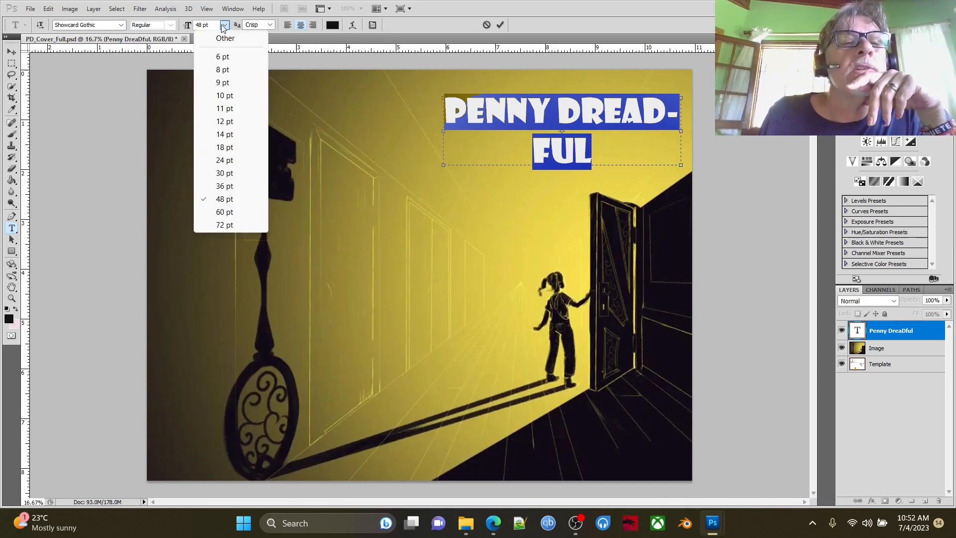
left_click(224, 186)
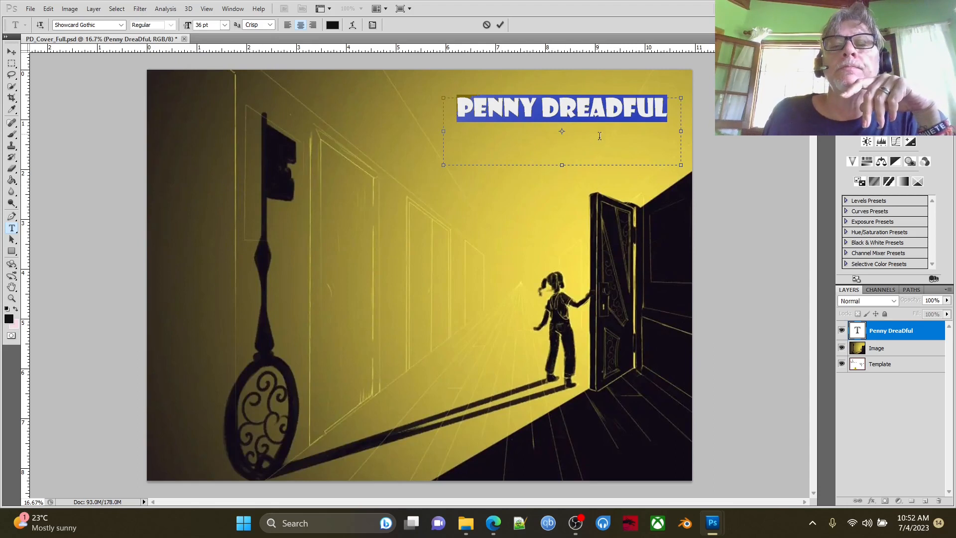
Retype the F in the title's second word as a capital and commit the text edit.
left_click(640, 146)
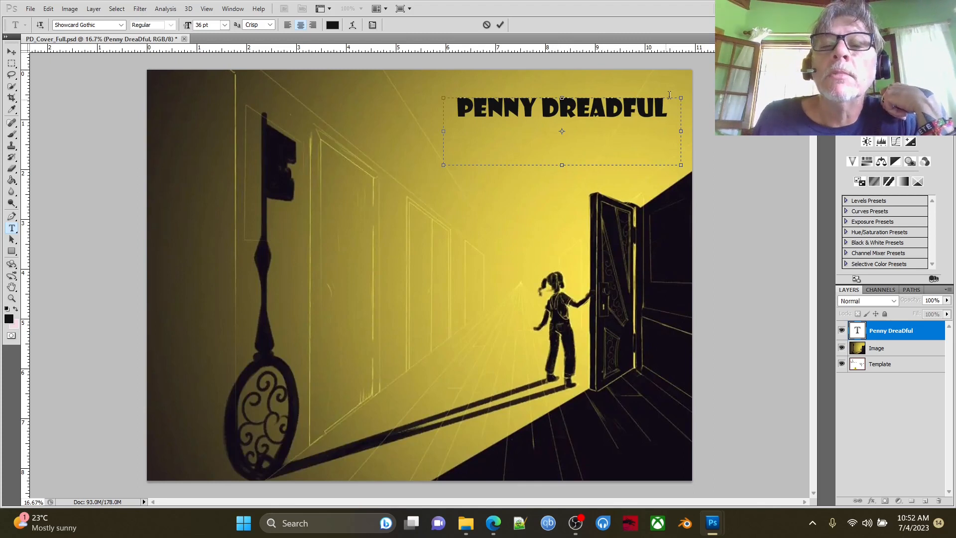
key("BackSpace")
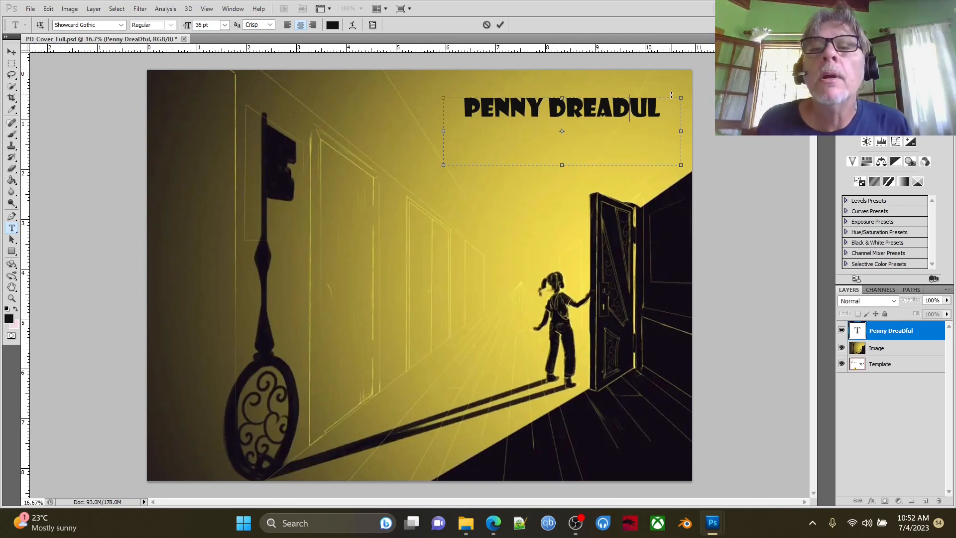
type("F")
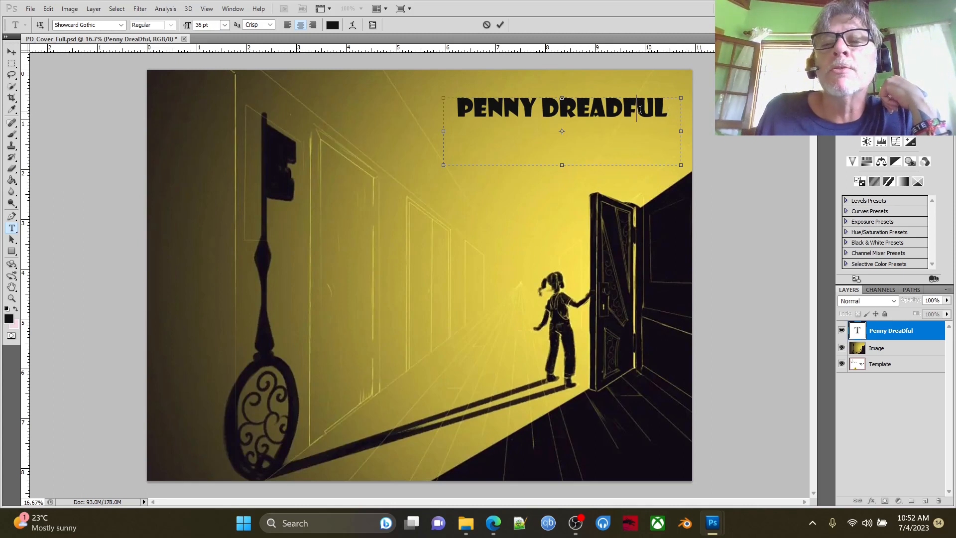
left_click(500, 25)
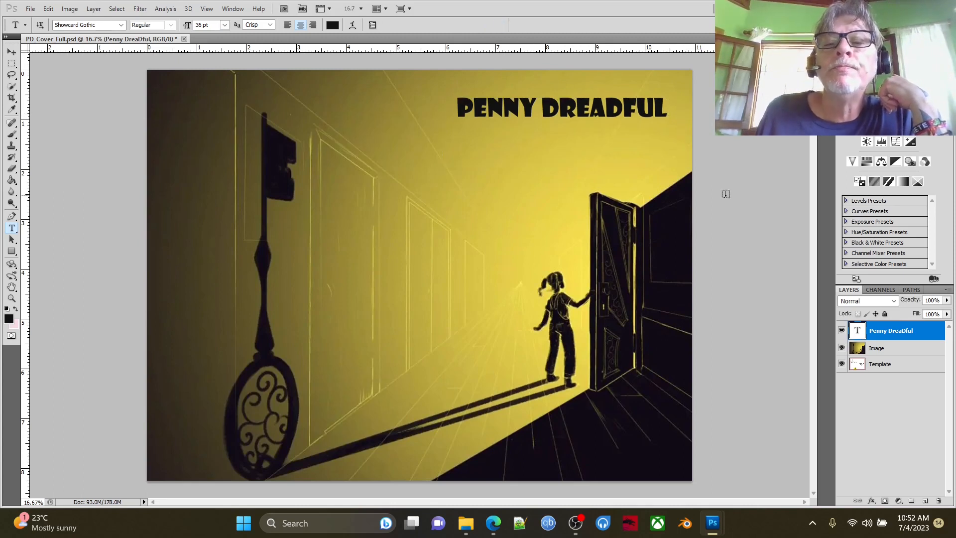
Add a 5 px Stroke layer effect in bright blue (0556fb) to the title layer.
double_click(933, 334)
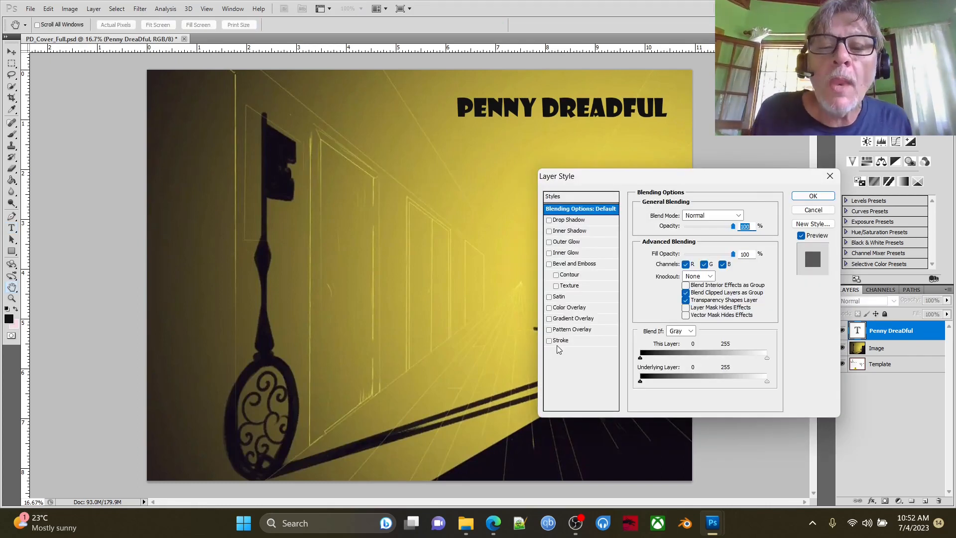
left_click(550, 342)
left_click(563, 341)
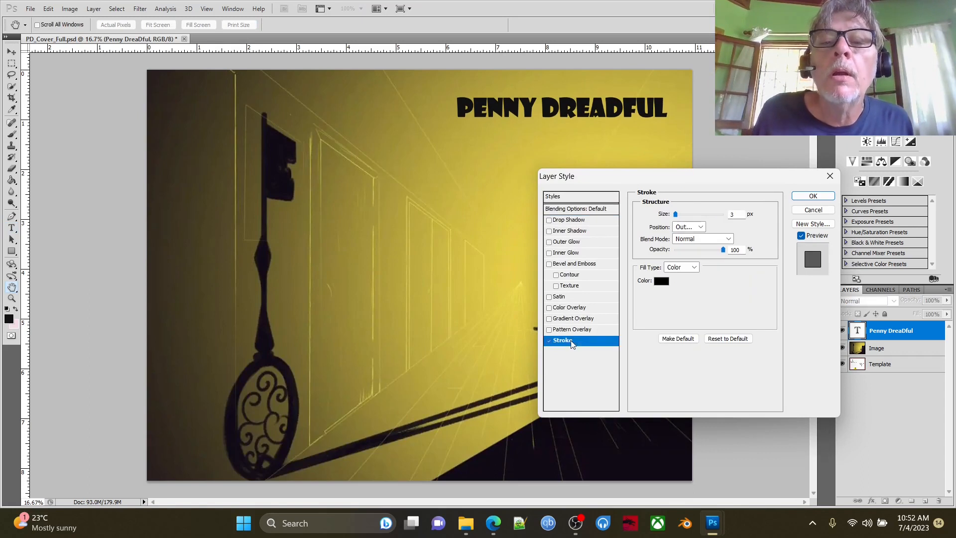
left_click(663, 282)
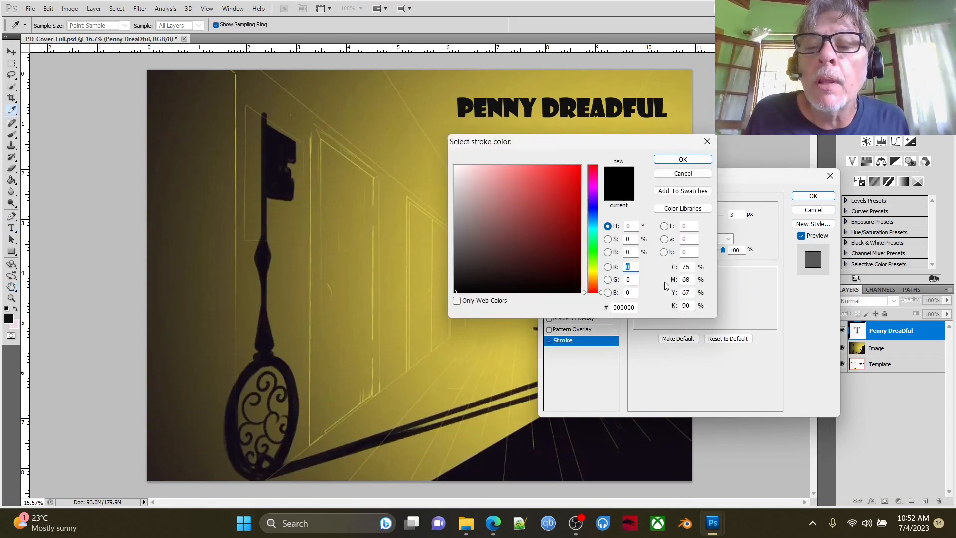
left_click(591, 214)
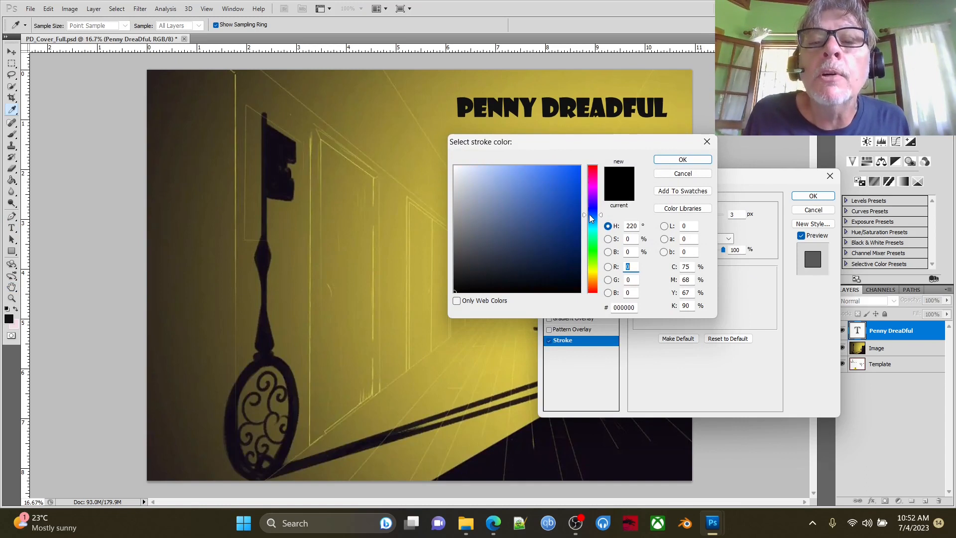
left_click(578, 169)
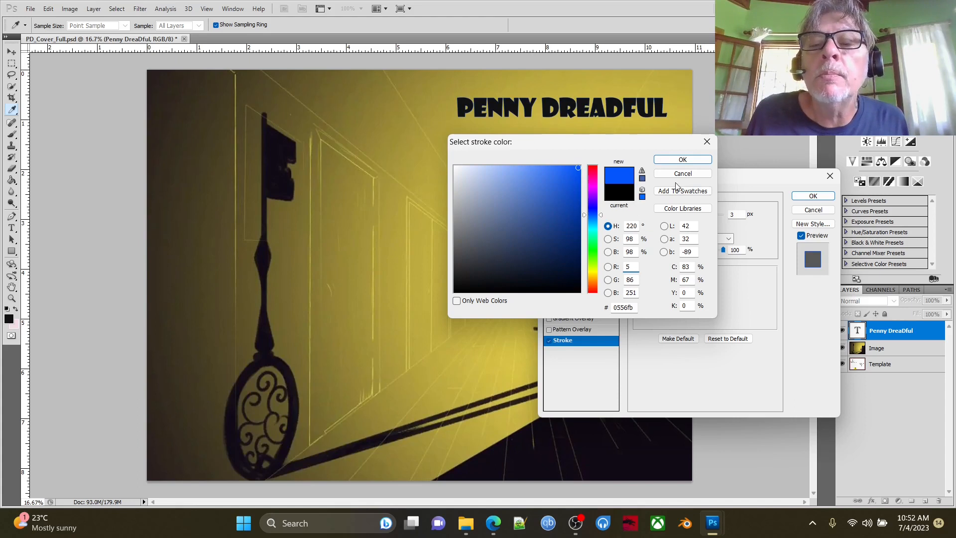
left_click(692, 160)
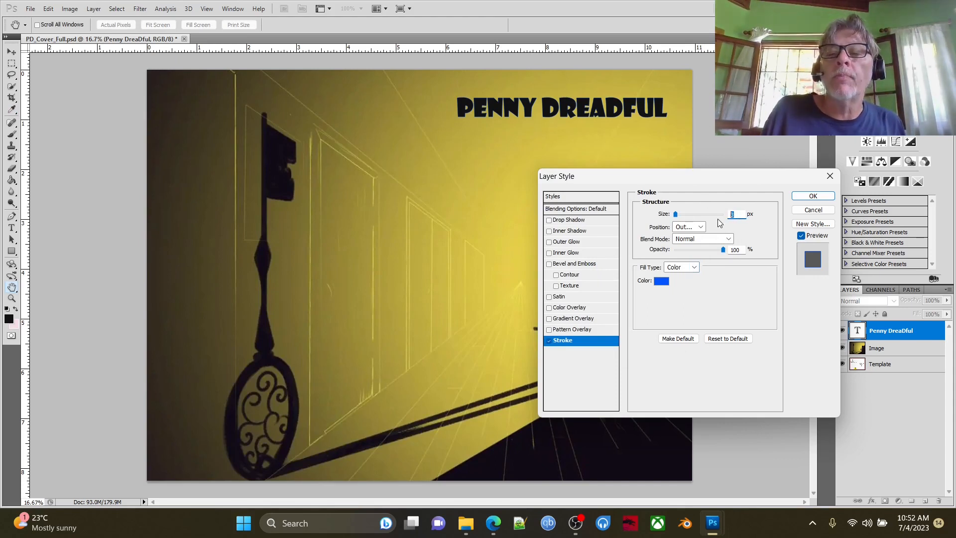
type("5")
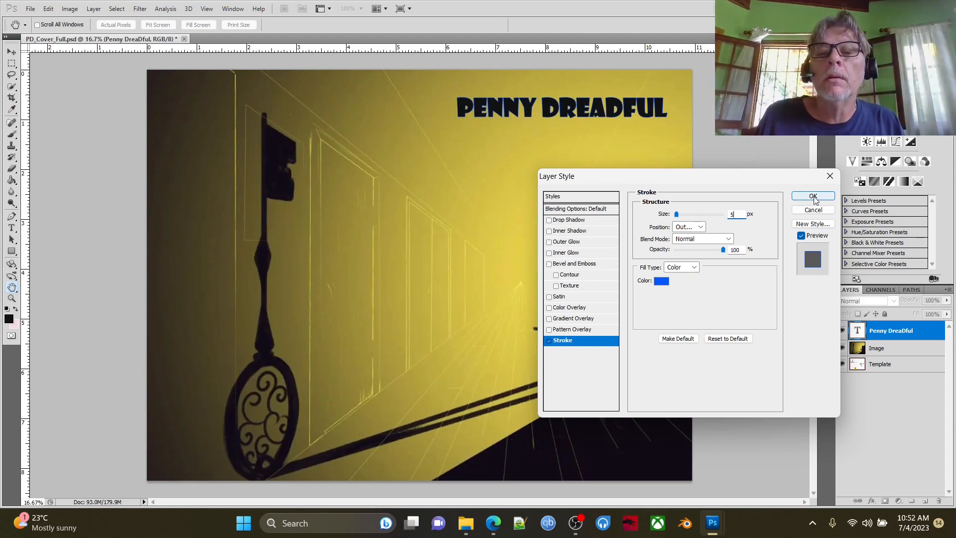
Enable Bevel and Emboss with Contour plus a red Color Overlay on the title.
left_click(549, 264)
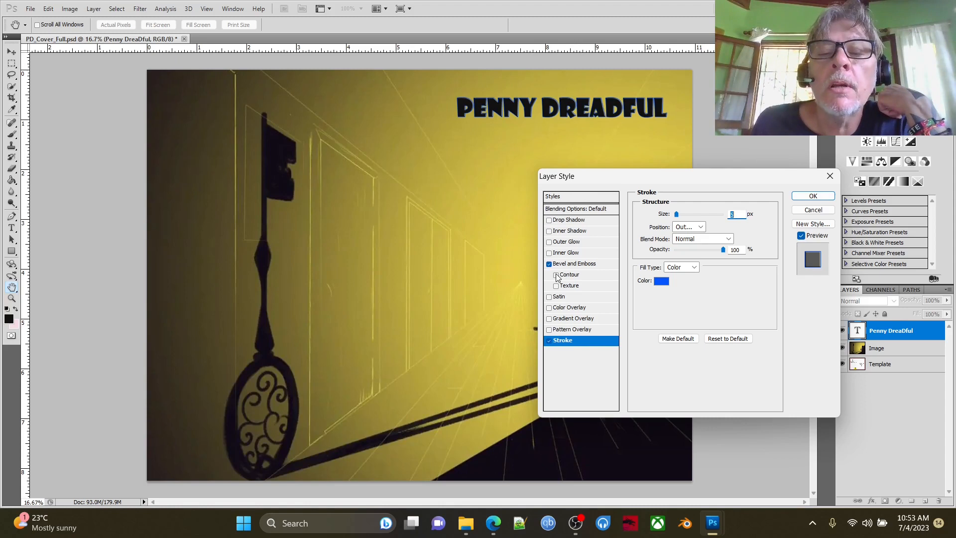
left_click(557, 276)
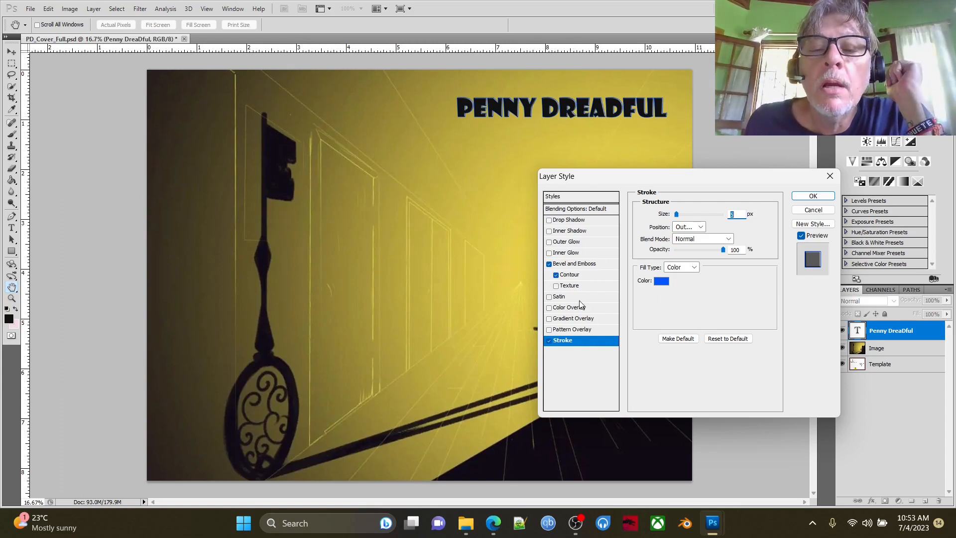
left_click(550, 308)
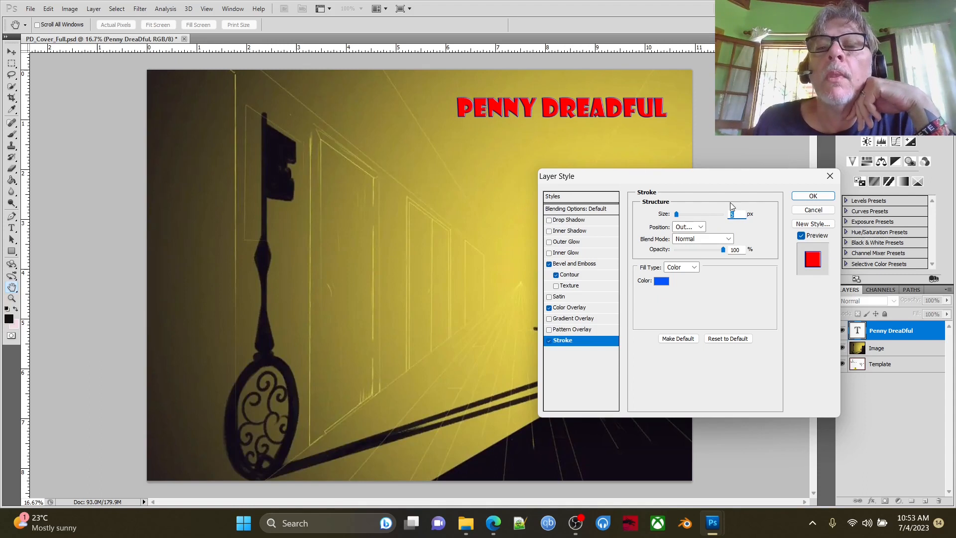
Change the title's stroke color to near-black.
left_click(660, 283)
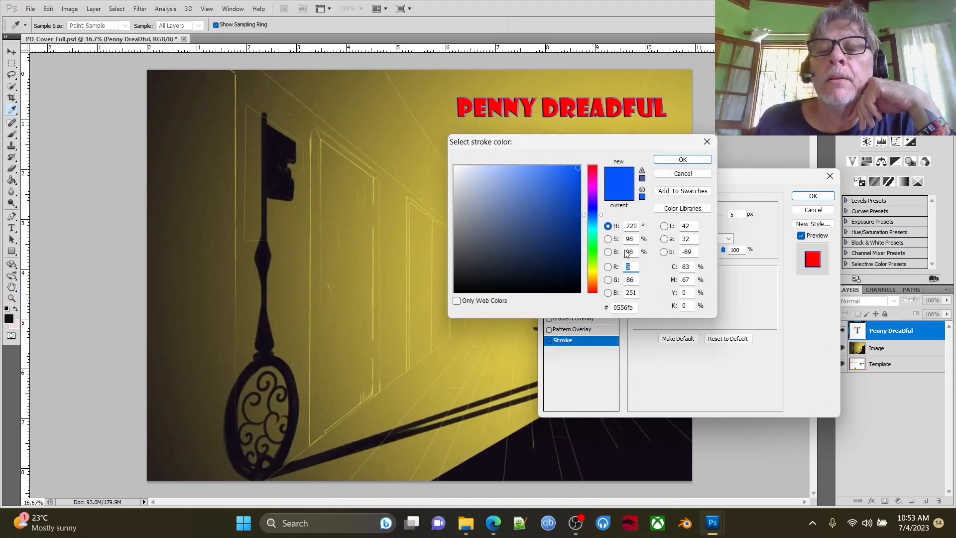
left_click(469, 289)
left_click(683, 160)
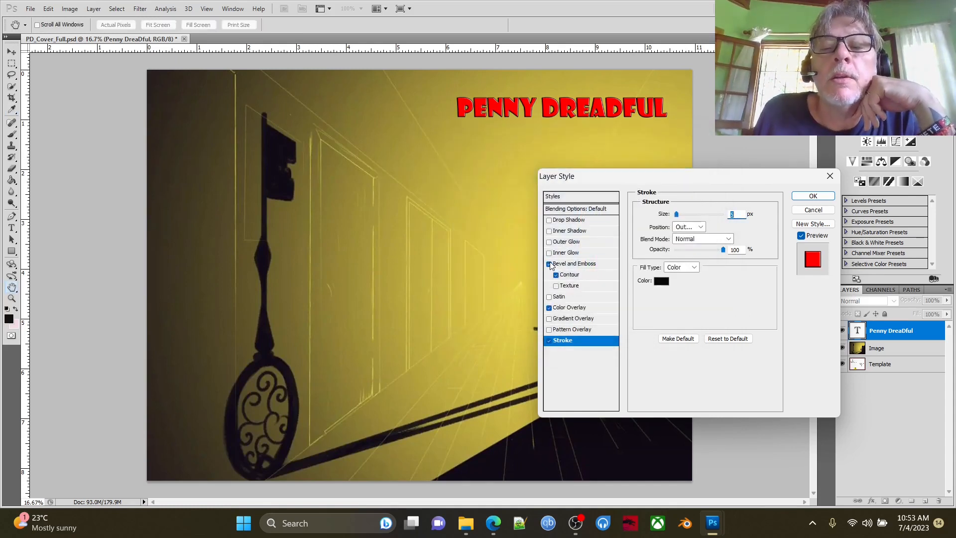
Compare the title's look with Bevel and Emboss off and on.
left_click(550, 264)
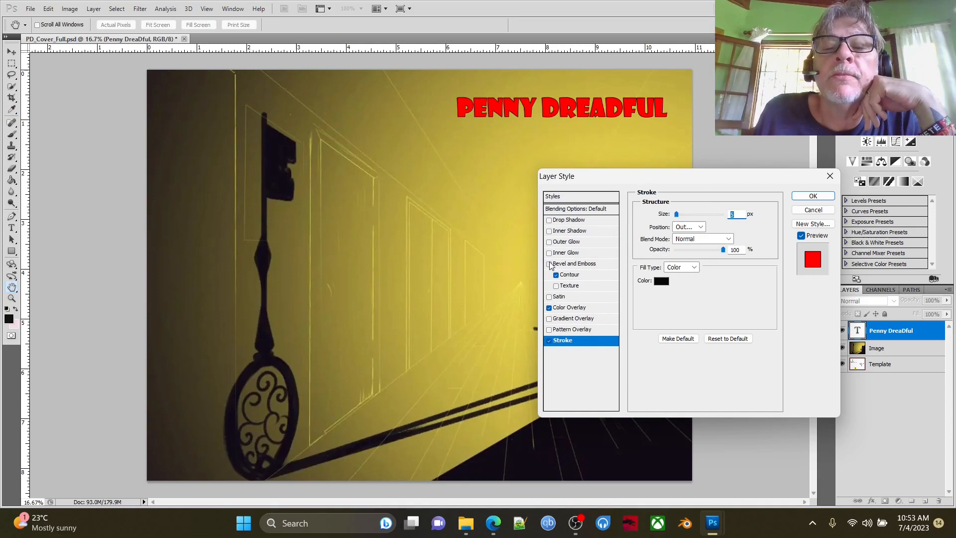
left_click(550, 264)
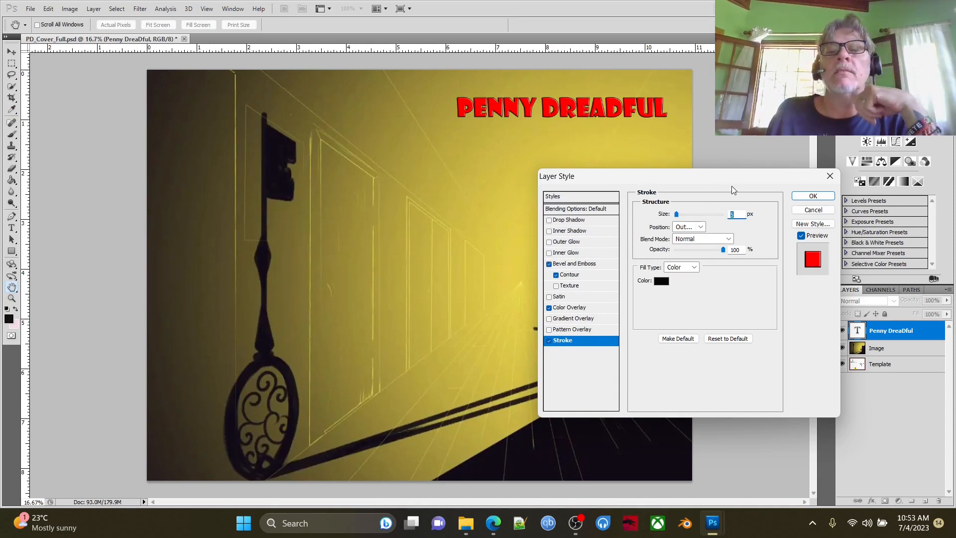
left_click(550, 253)
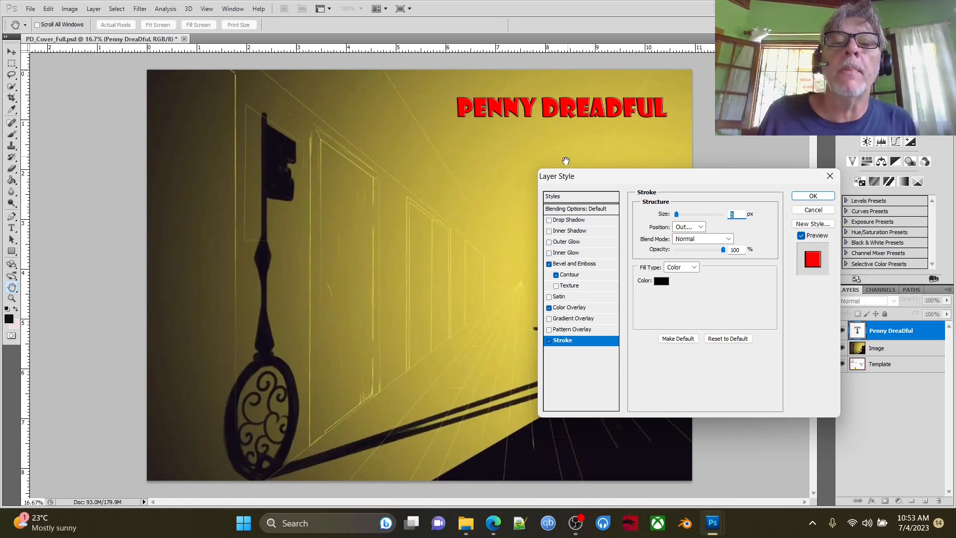
Add a Drop Shadow to the title, increase its stroke size to about 16 px and apply the layer style.
left_click(550, 220)
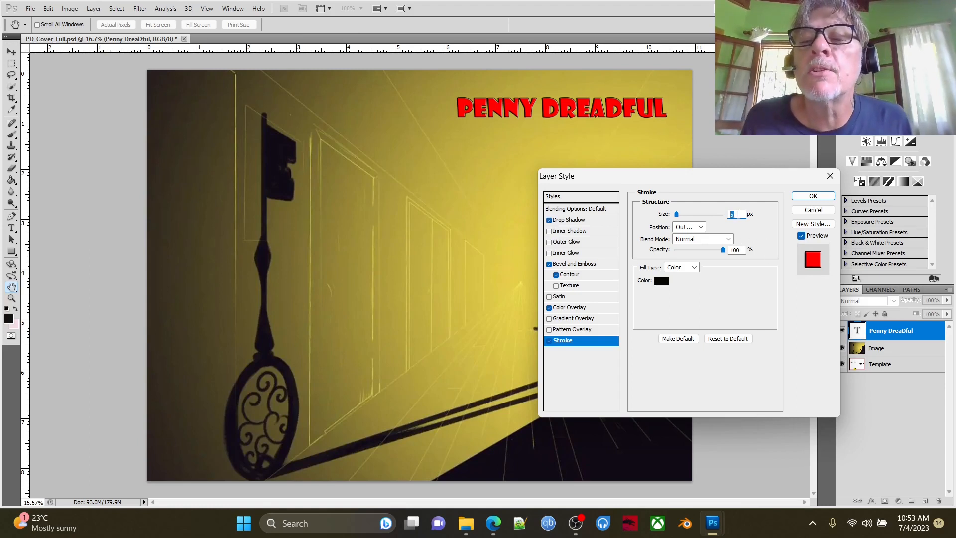
left_click_drag(676, 215, 682, 217)
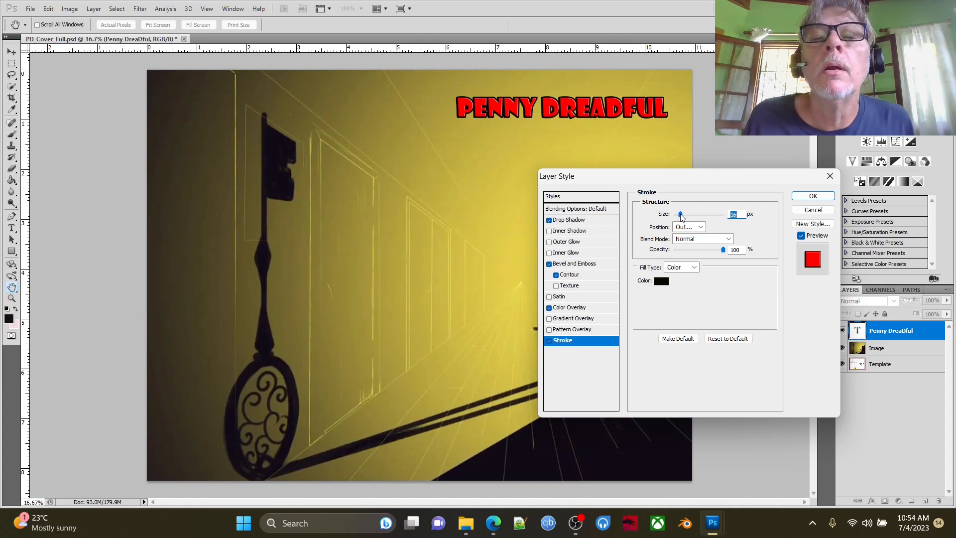
left_click(815, 198)
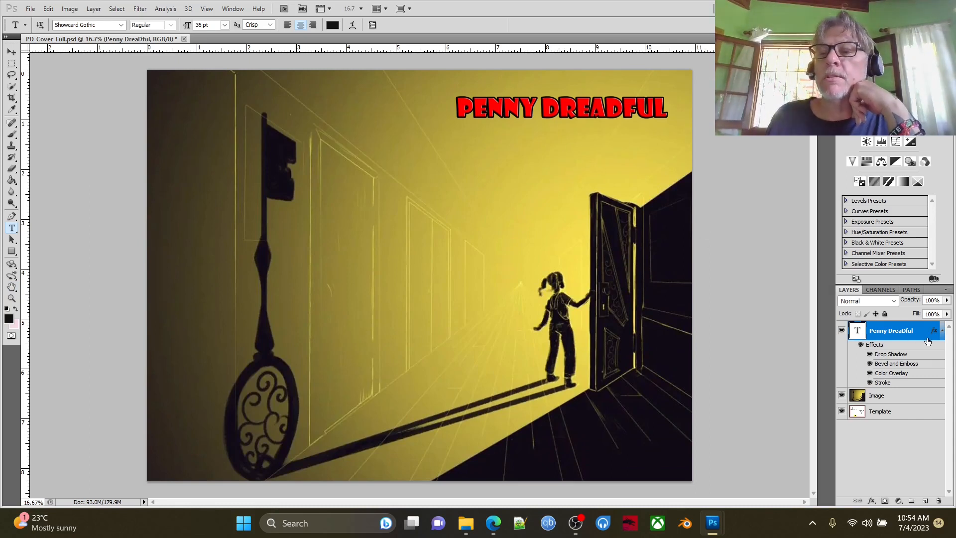
Lower the Image layer's opacity to 60% so the cover template shows through the artwork.
left_click(905, 399)
double_click(905, 399)
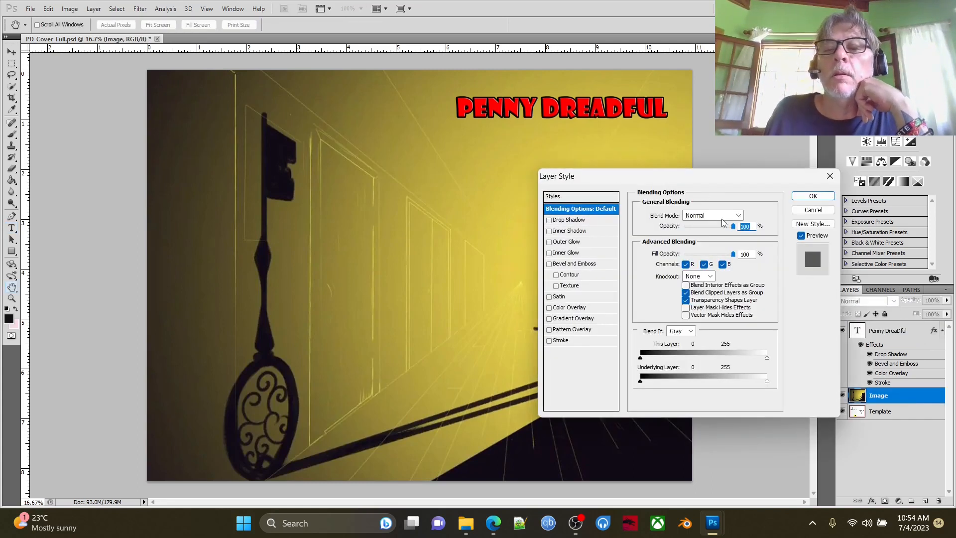
left_click_drag(732, 227, 714, 227)
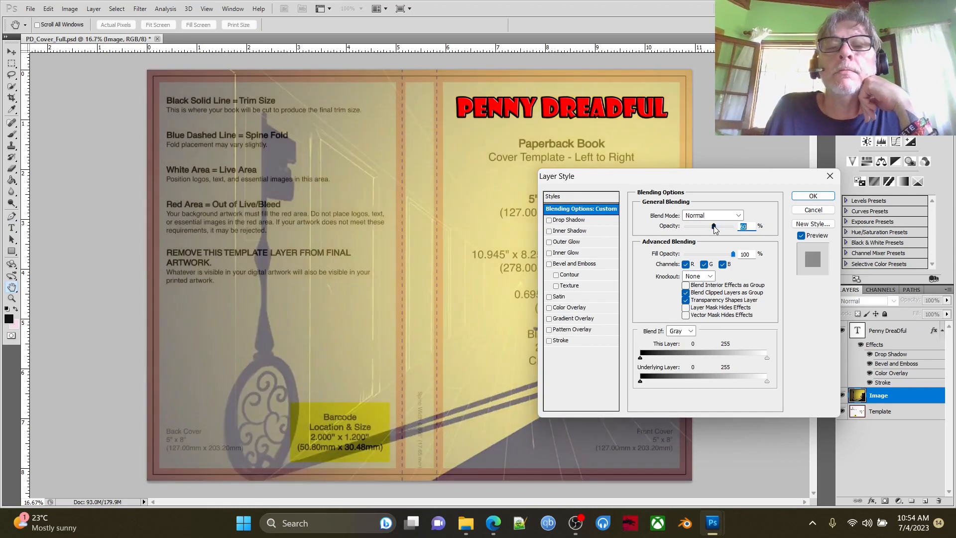
left_click(812, 196)
Add a text box across the lower part of the front cover and enter the author's full name in capitals.
key("t")
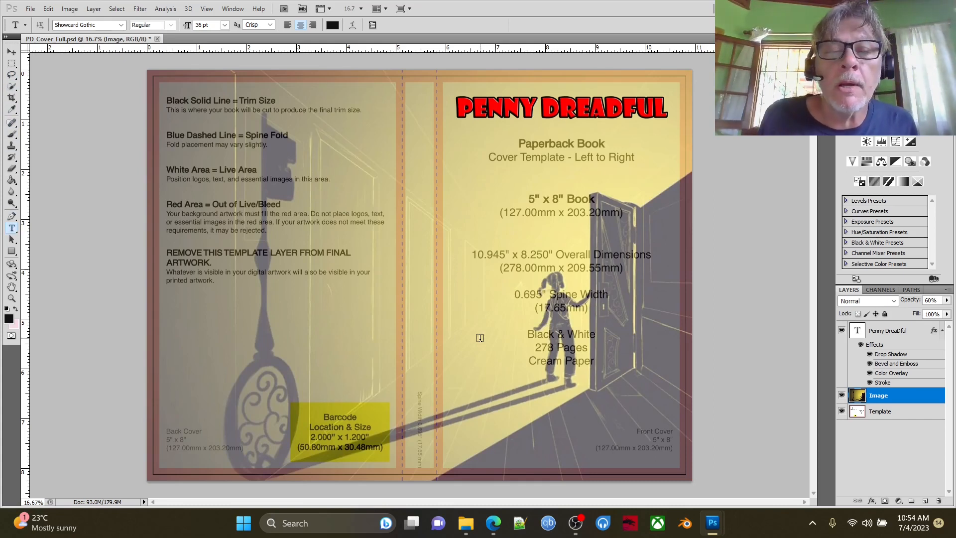
left_click_drag(468, 344, 668, 394)
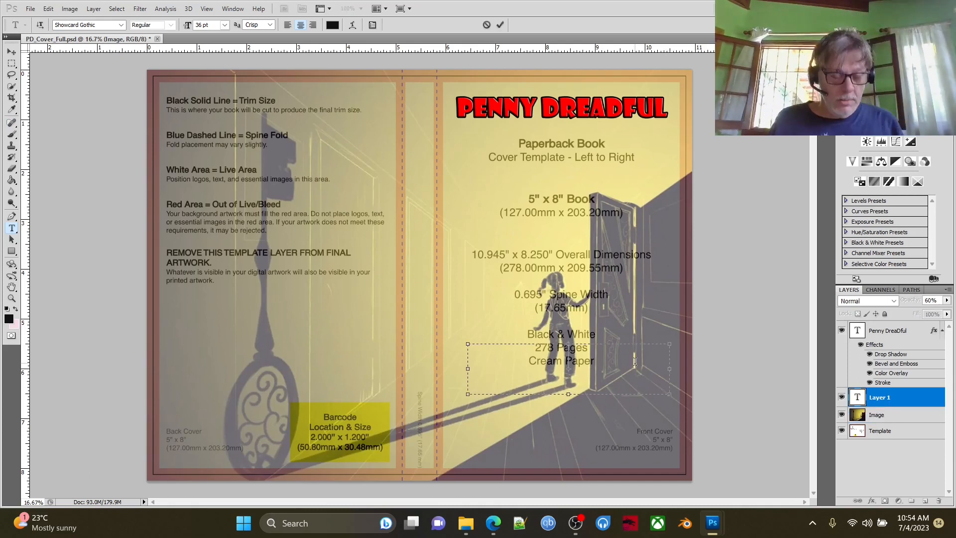
type("CHRIS")
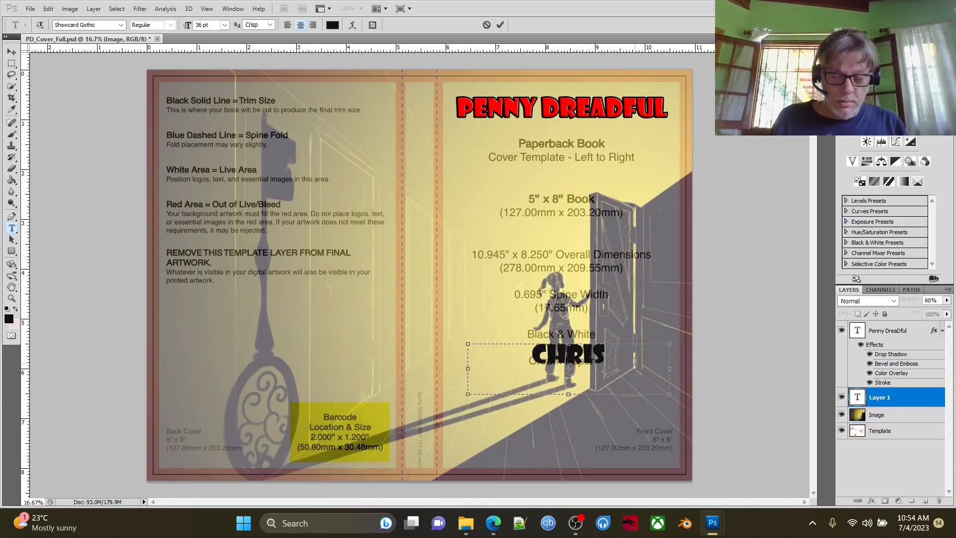
type("TOPH")
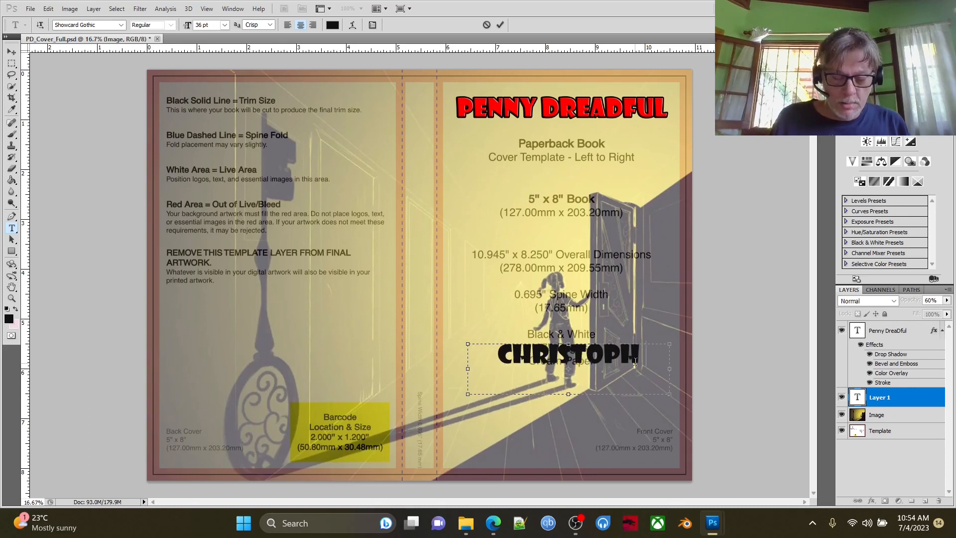
type("ER MINORI")
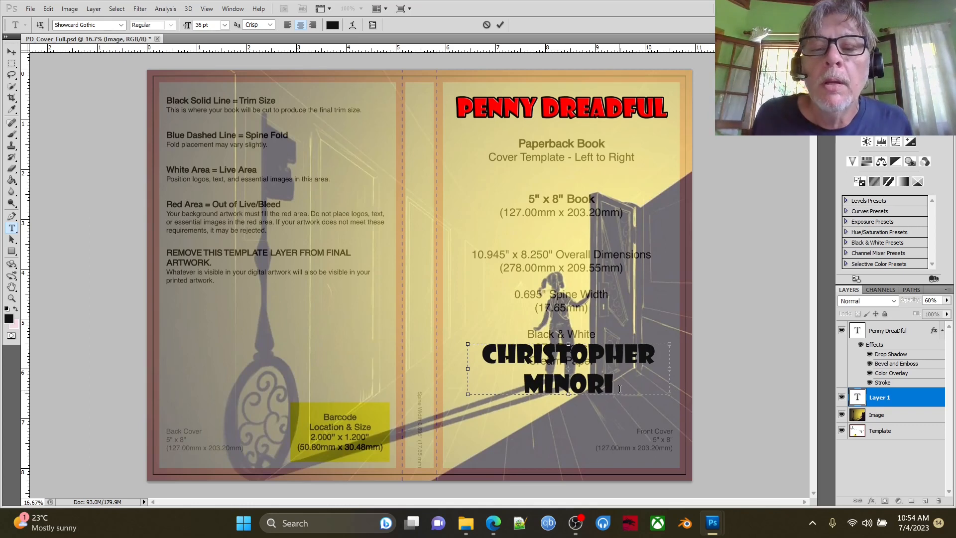
Try the author's name at 14 pt and 24 pt, settle on 18 pt and commit the text.
left_click_drag(619, 389, 486, 354)
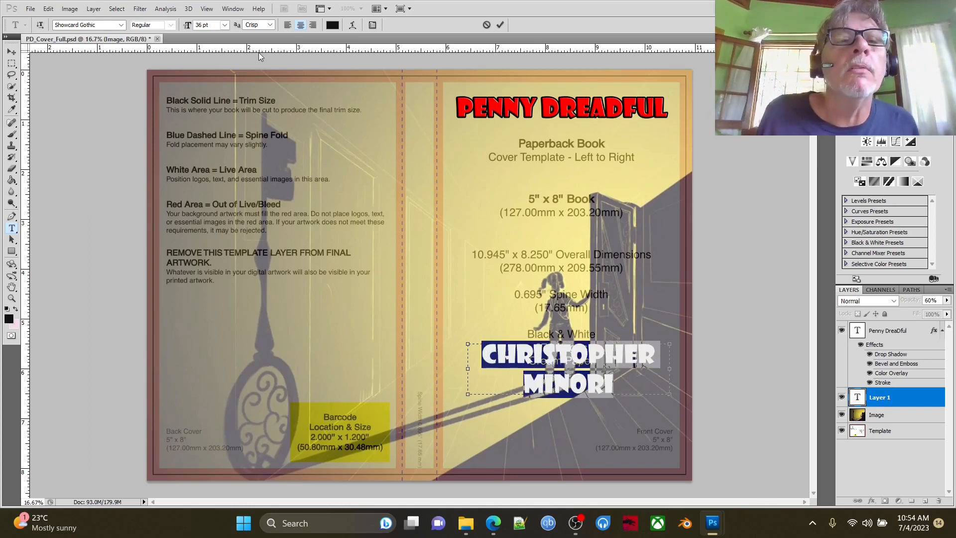
left_click(225, 25)
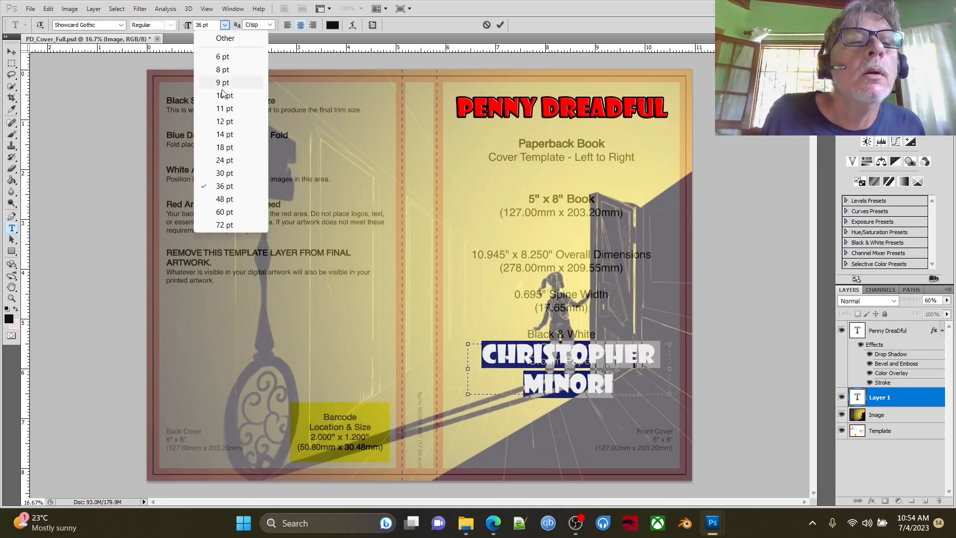
left_click(222, 134)
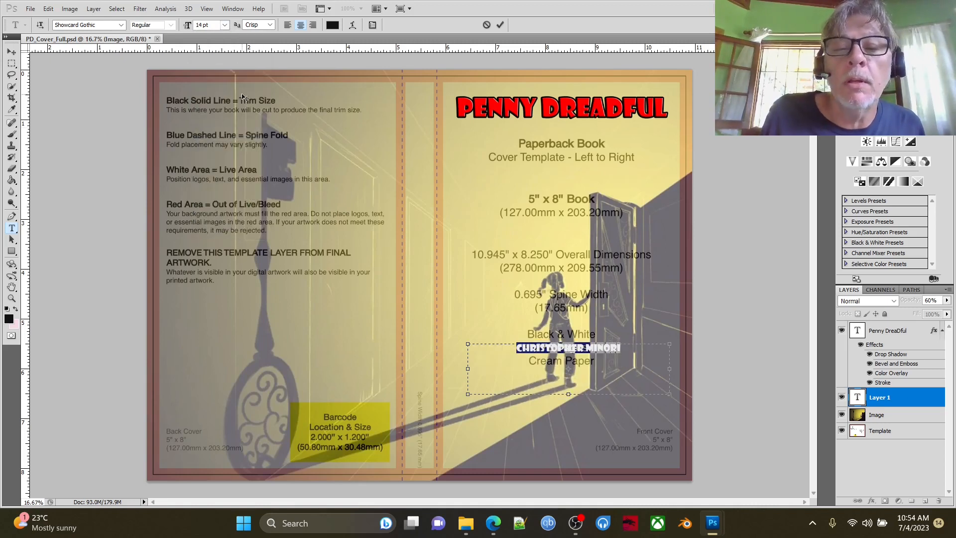
left_click(226, 25)
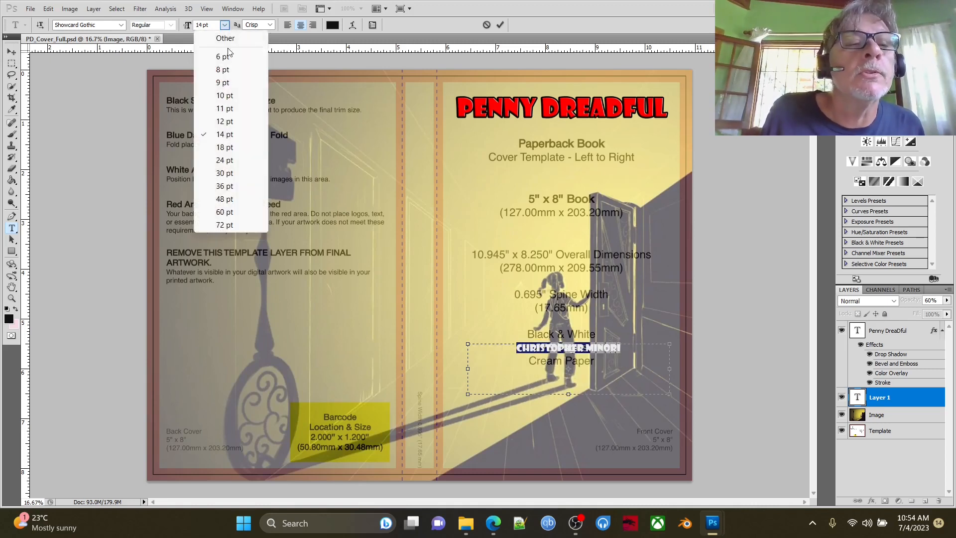
left_click(223, 160)
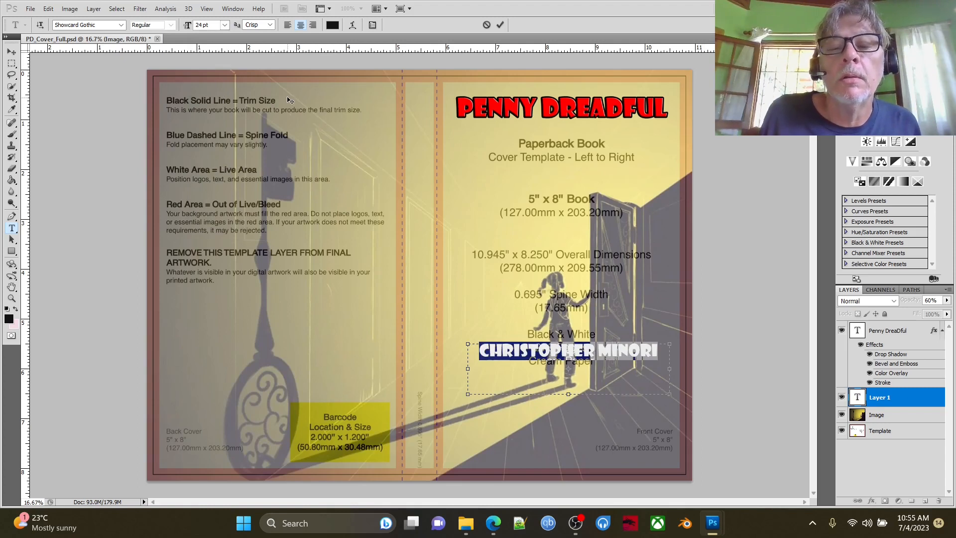
left_click(225, 25)
left_click(219, 147)
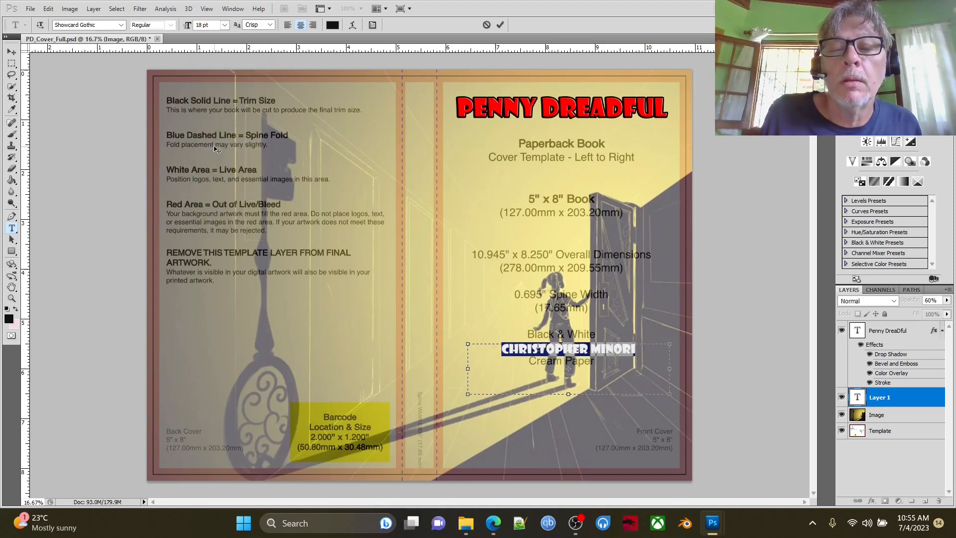
left_click(499, 26)
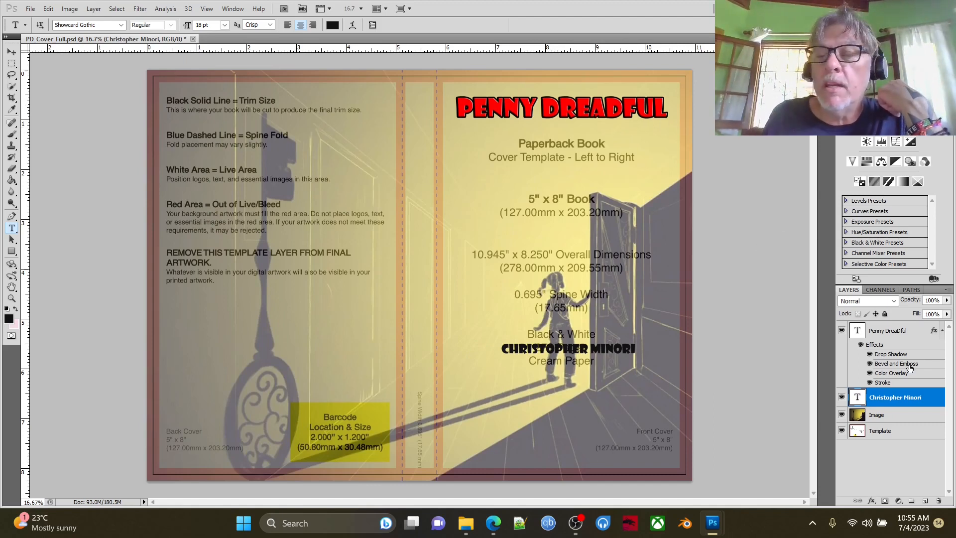
Try moving the title's layer effects onto the author's name layer and return them to the title.
left_click_drag(878, 347, 895, 403)
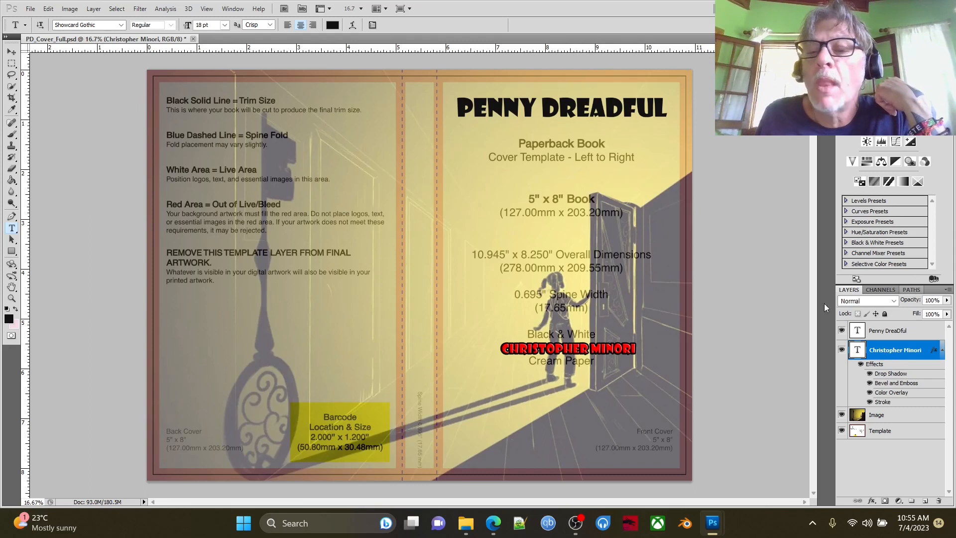
left_click_drag(879, 367, 875, 332)
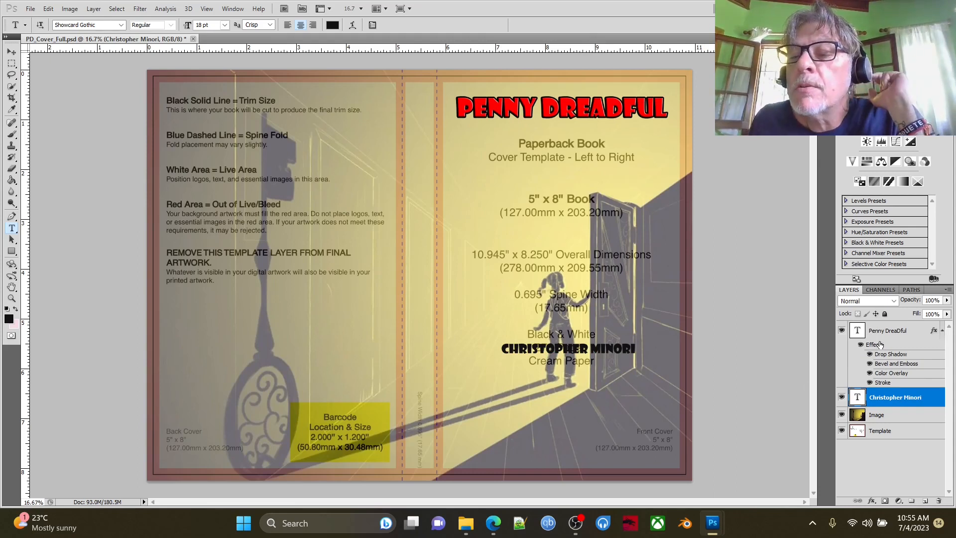
Dismiss the chat notification and copy the title's layer style.
right_click(878, 344)
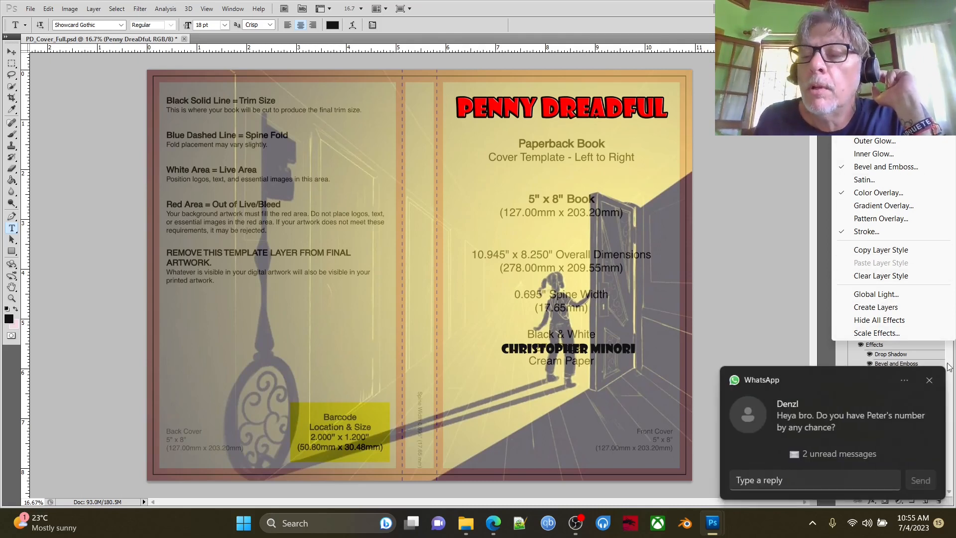
left_click(931, 381)
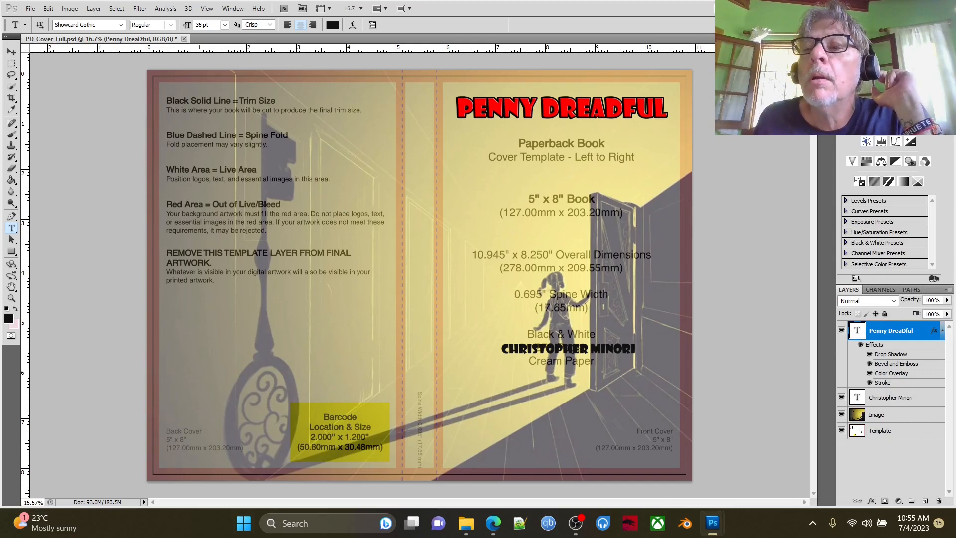
right_click(901, 337)
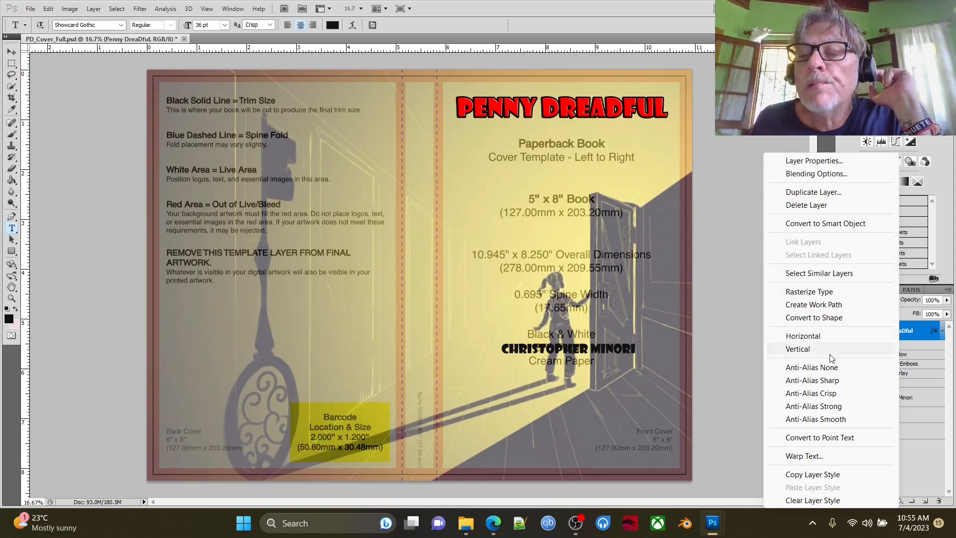
left_click(812, 475)
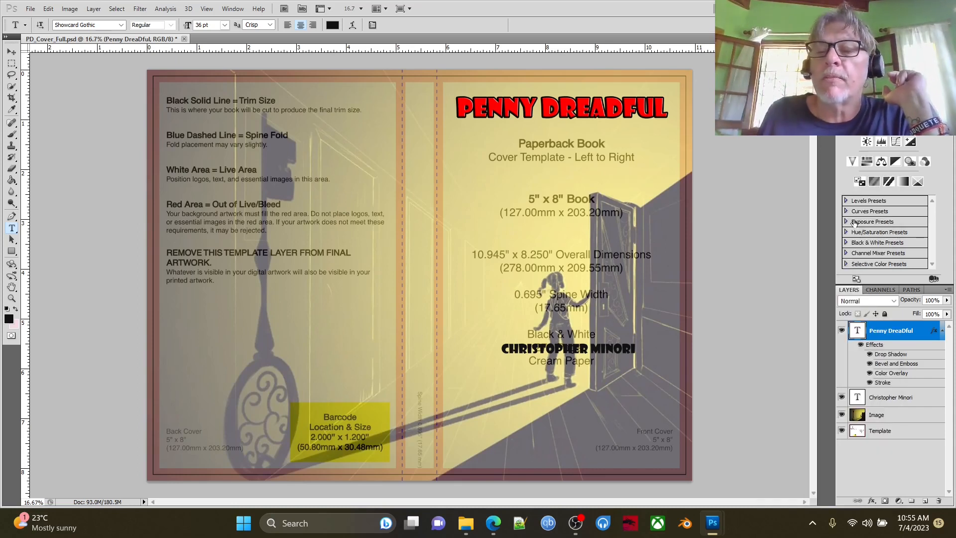
Enable Bevel and Emboss with Contour, a red Color Overlay and a Stroke on the author's name layer.
left_click(933, 403)
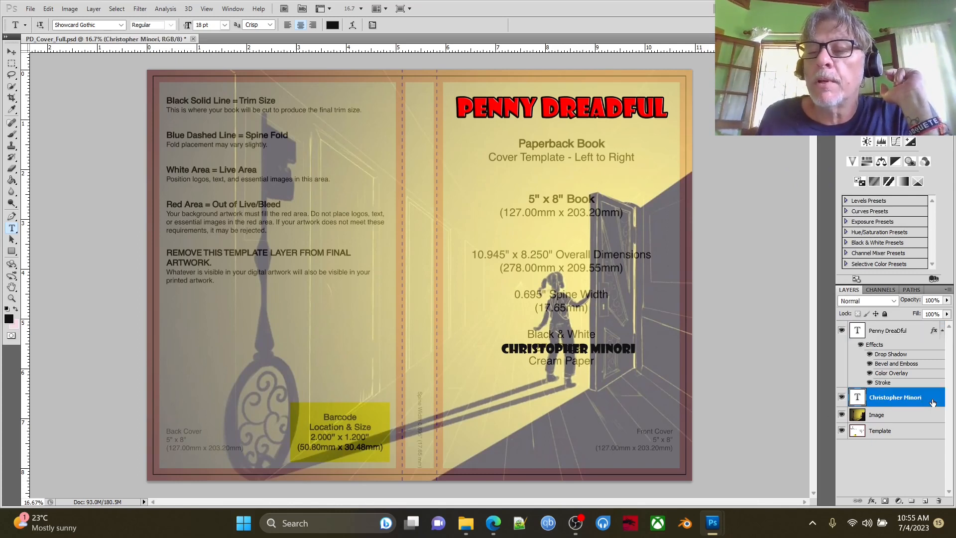
double_click(933, 403)
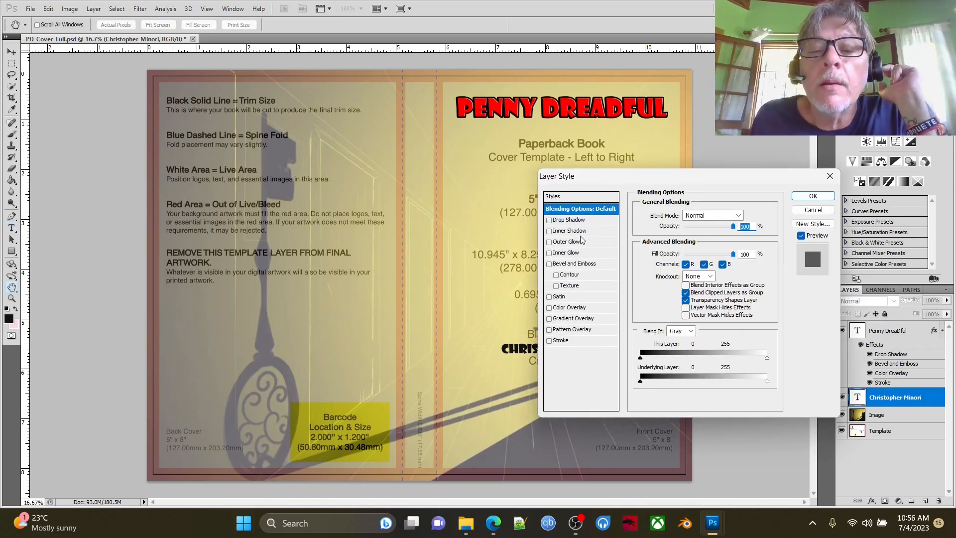
left_click(549, 264)
left_click(555, 275)
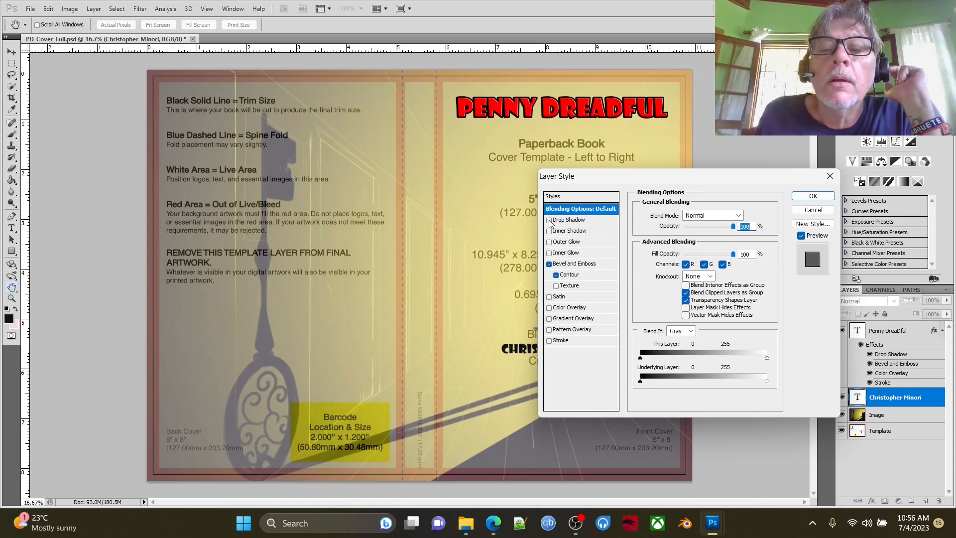
left_click(549, 308)
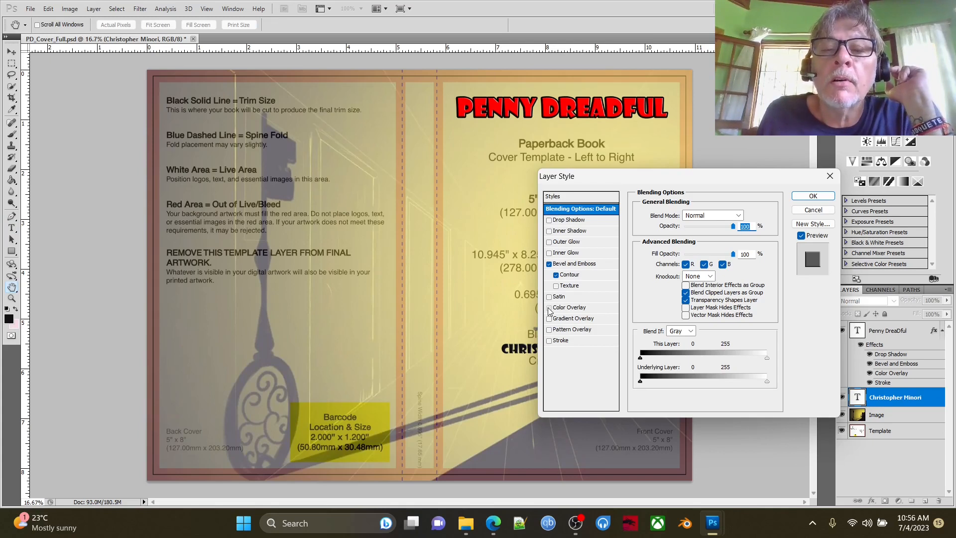
left_click(549, 342)
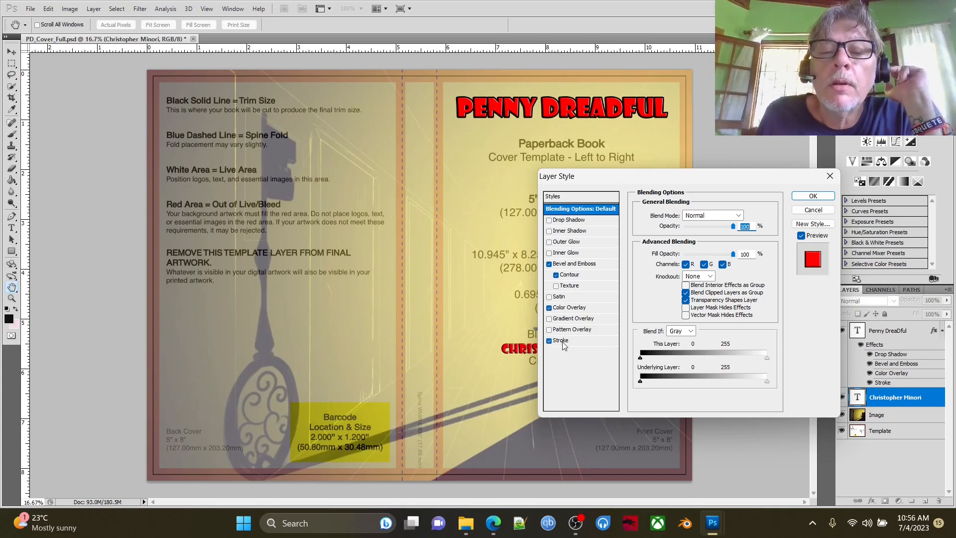
Adjust the stroke size of the author's name, add a Drop Shadow and apply the layer style.
left_click(563, 342)
left_click(740, 213)
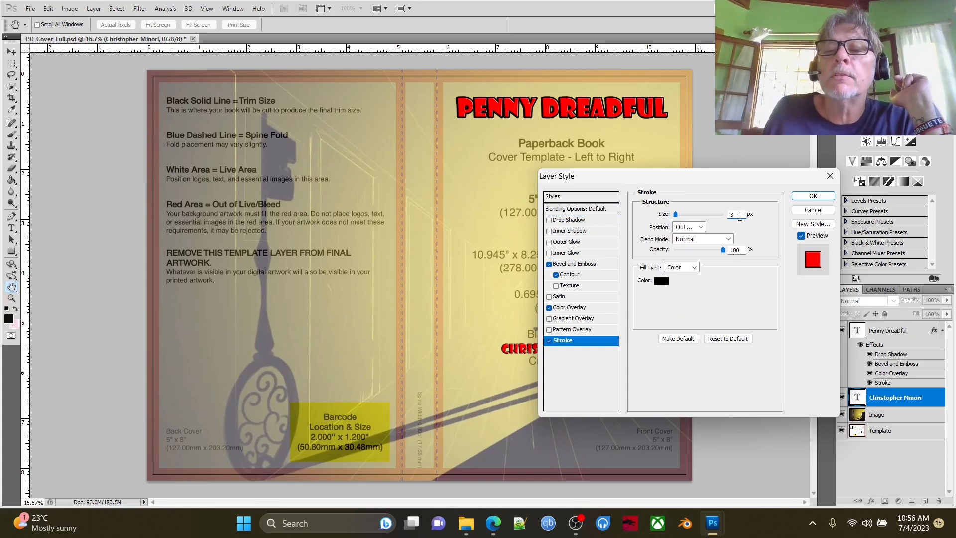
left_click(549, 219)
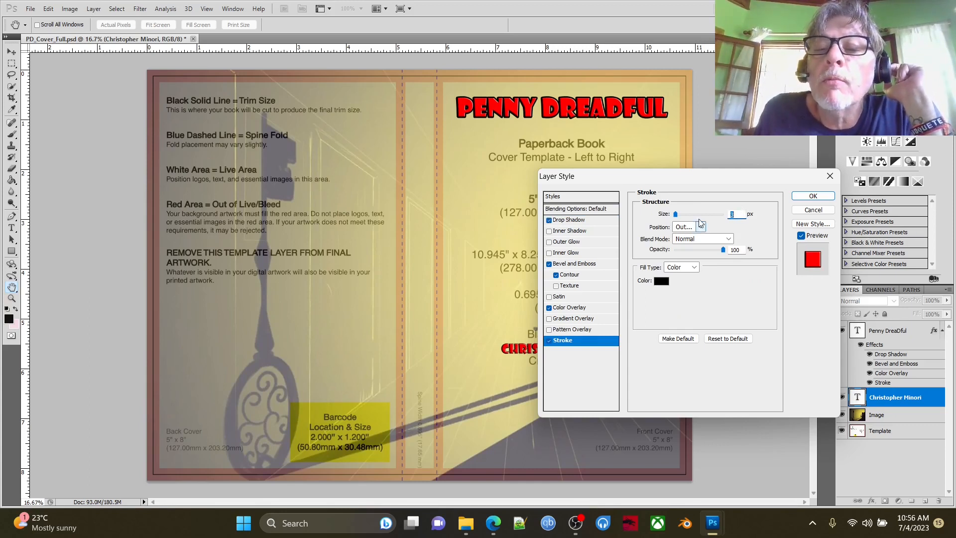
left_click_drag(677, 211, 677, 211)
left_click(813, 196)
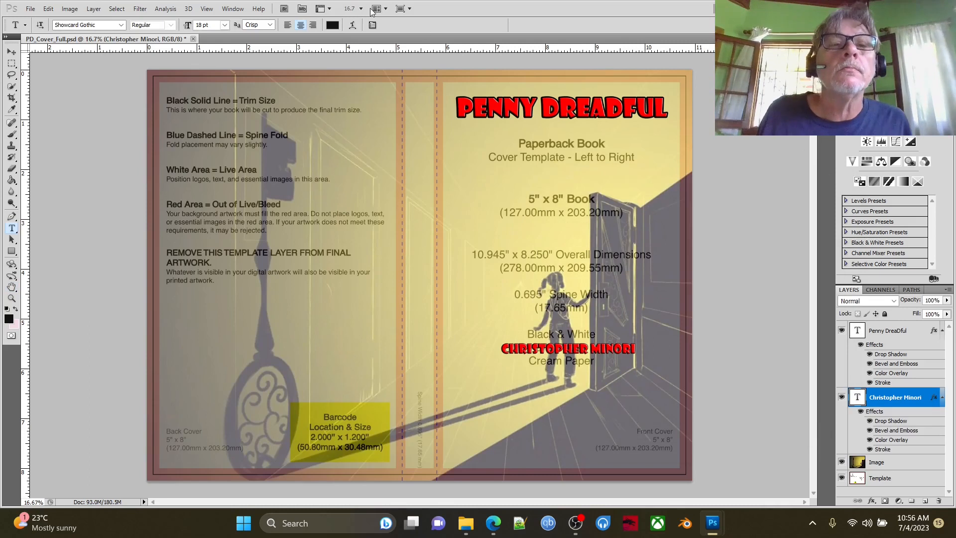
Move the author's name down to the bottom of the front cover, inside the template's live area.
left_click(11, 51)
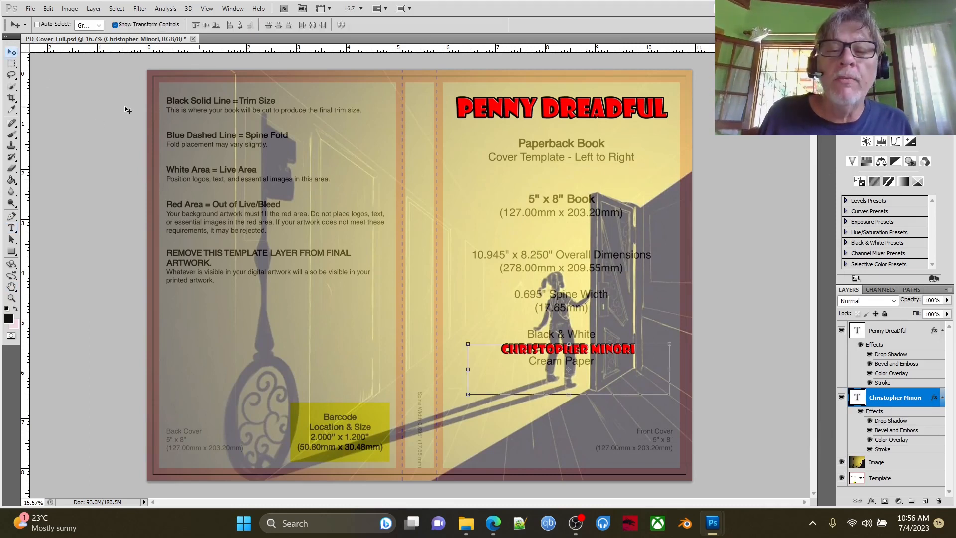
left_click_drag(620, 369, 614, 443)
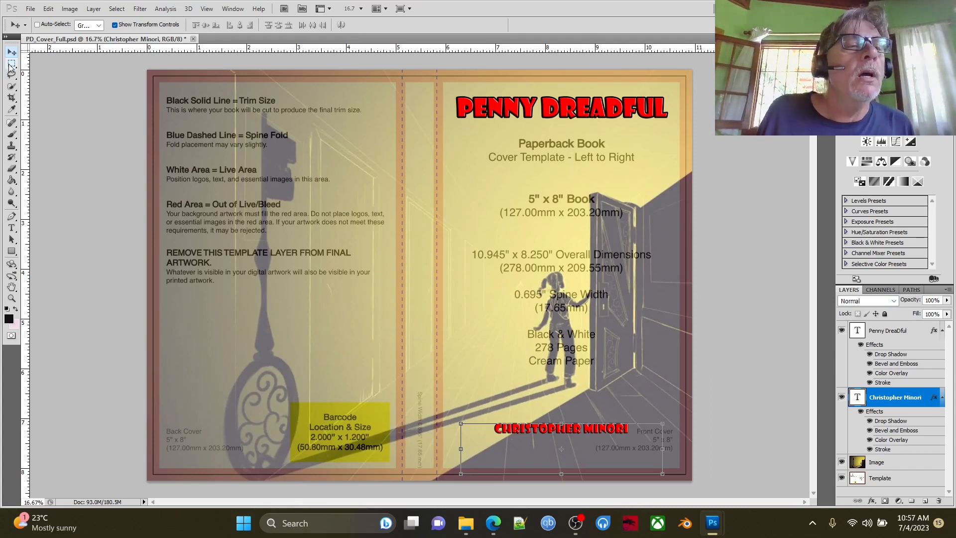
Save the document under the new name PD_Cover_Full2.psd in the Cover folder, with Maximize Compatibility on.
left_click(27, 10)
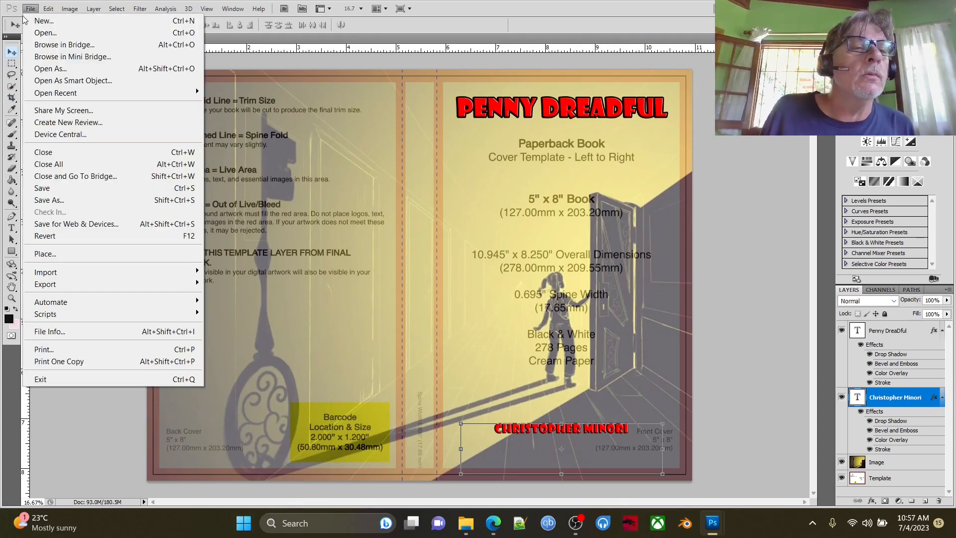
left_click(89, 202)
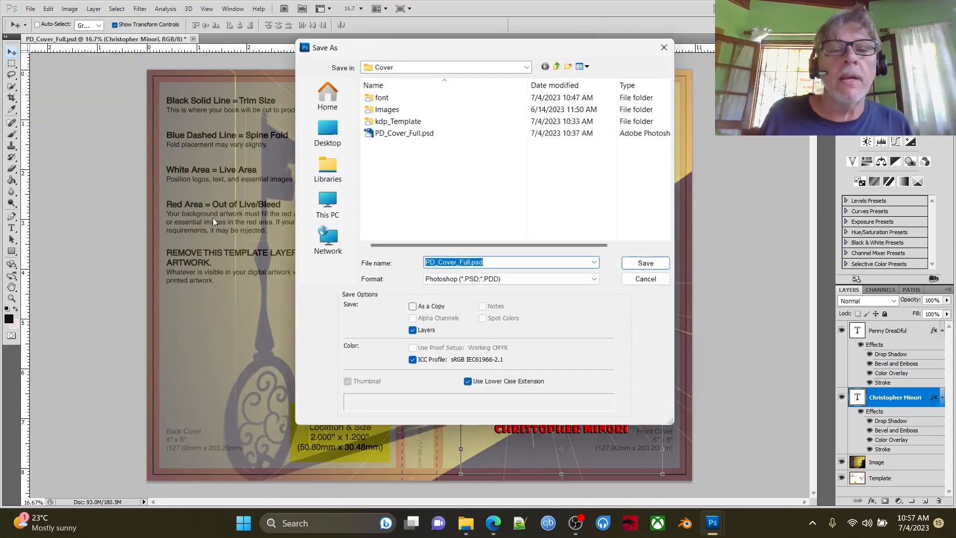
left_click(470, 264)
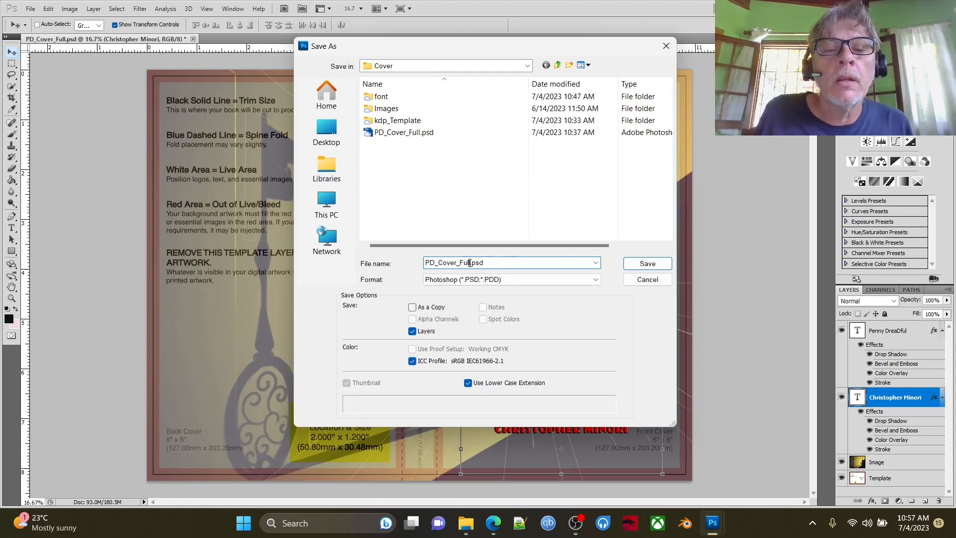
type("2")
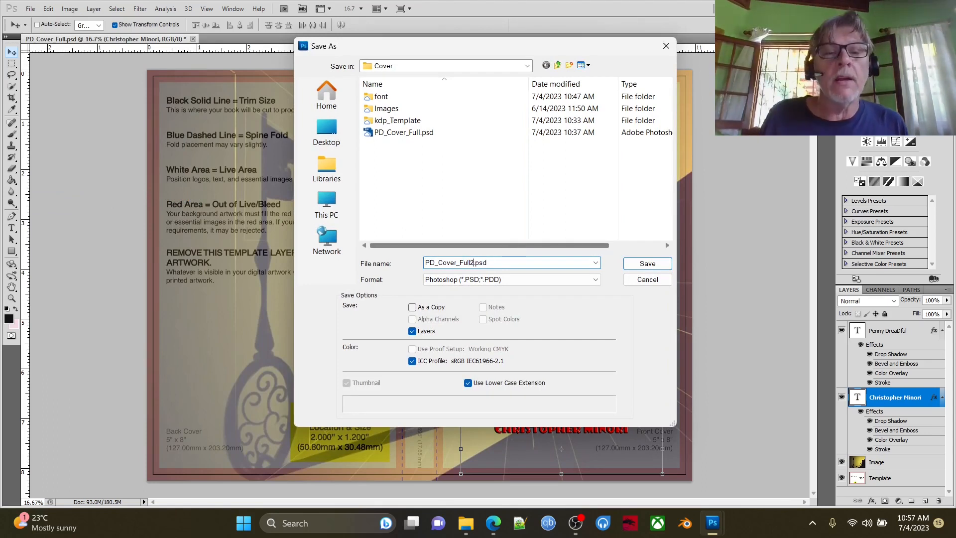
left_click(648, 264)
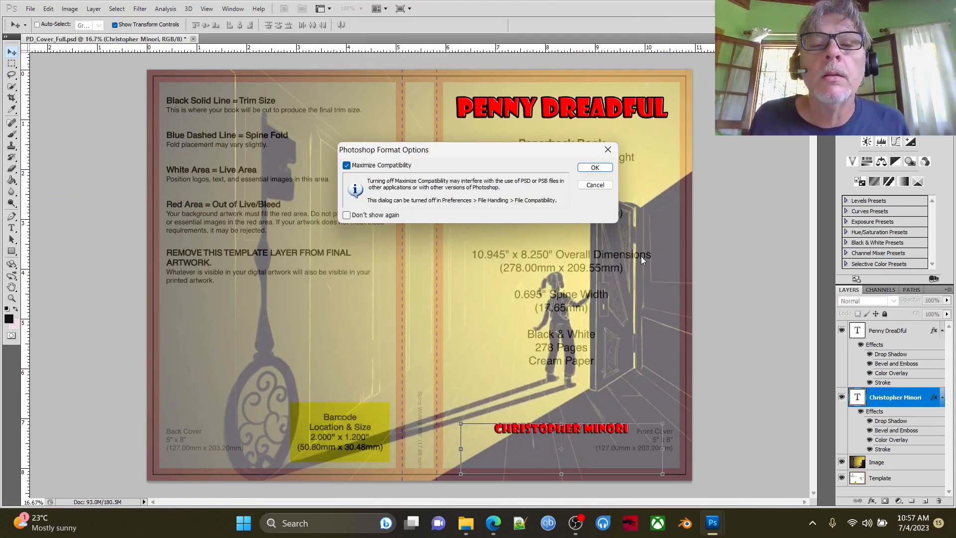
left_click(596, 169)
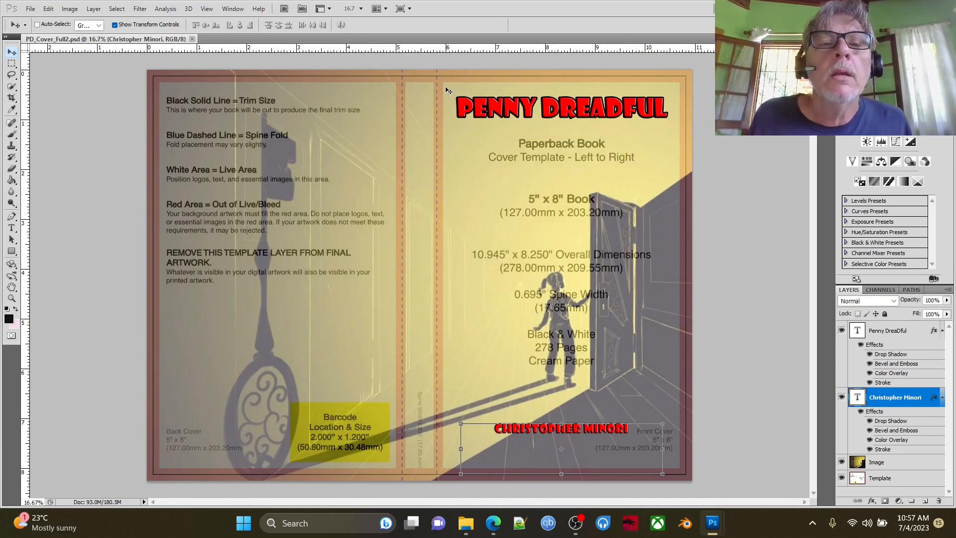
Crop the document to the front cover only, from the front edge of the spine to the outer edge.
left_click(12, 98)
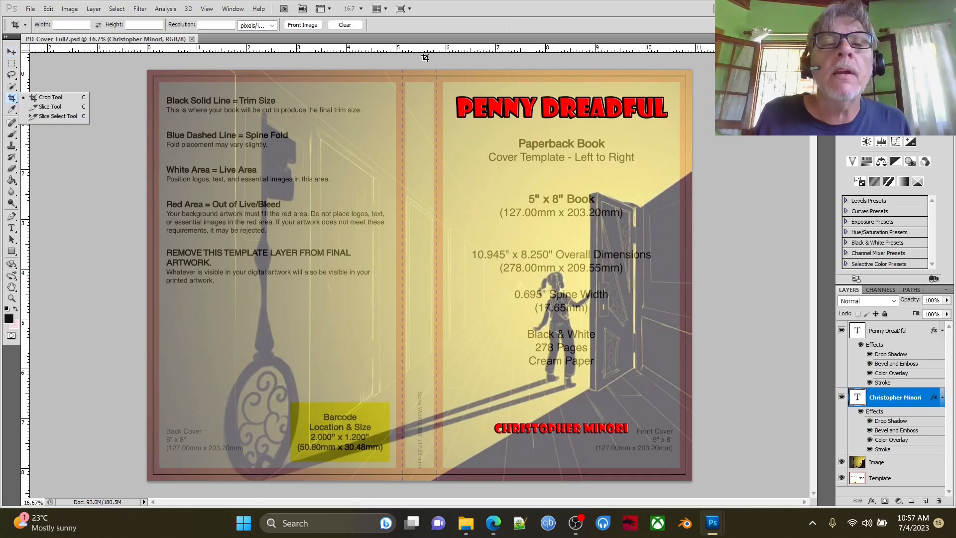
left_click_drag(437, 62, 727, 487)
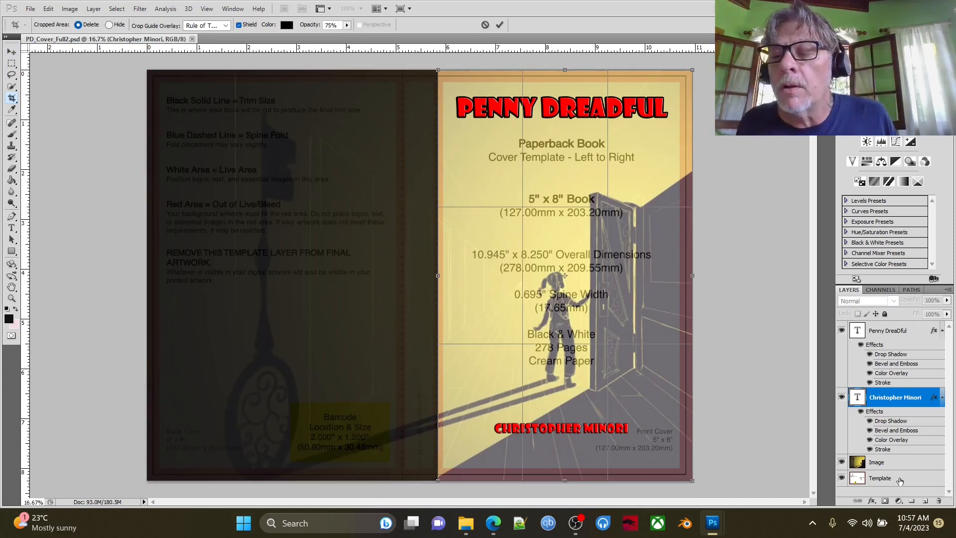
left_click(499, 24)
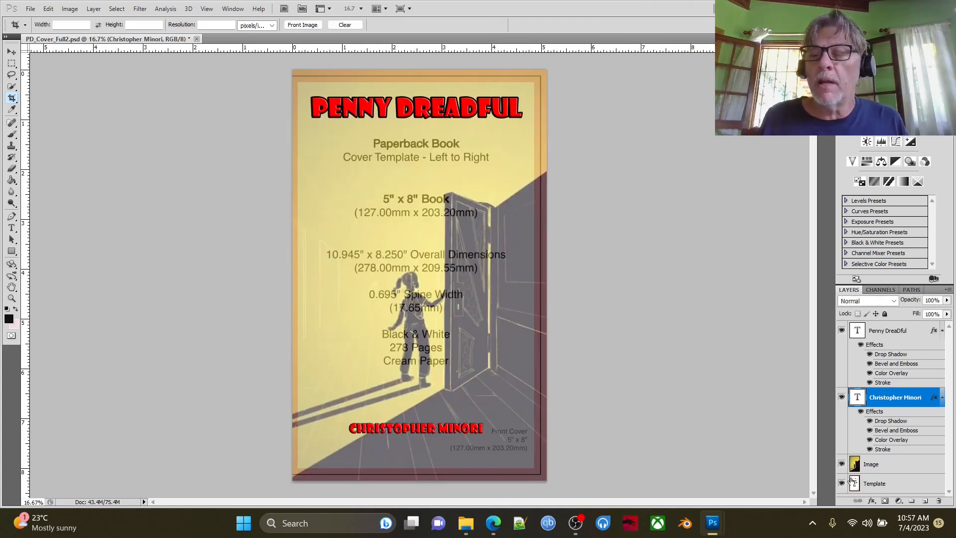
Toggle the Image layer off and on to check the template, and raise the Image layer's opacity to 100%.
left_click(843, 464)
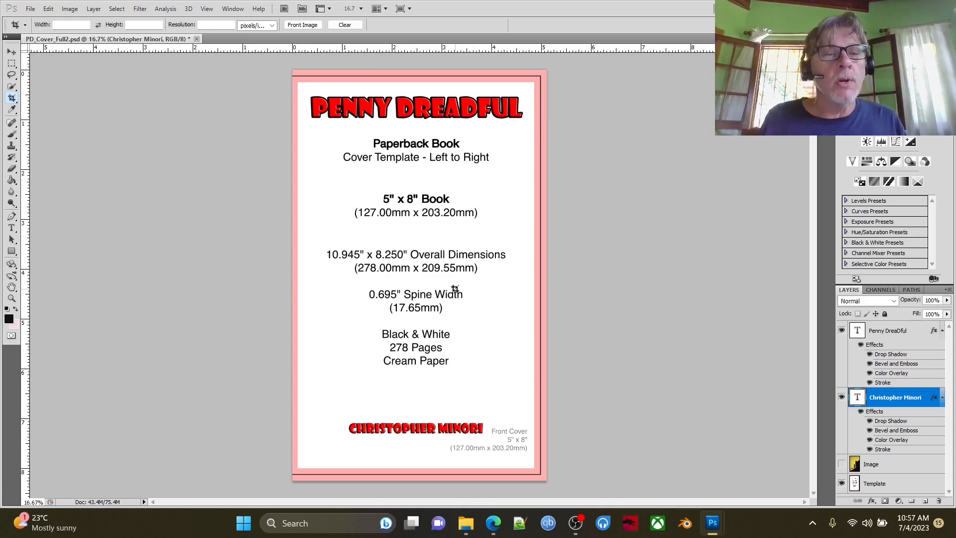
left_click(842, 465)
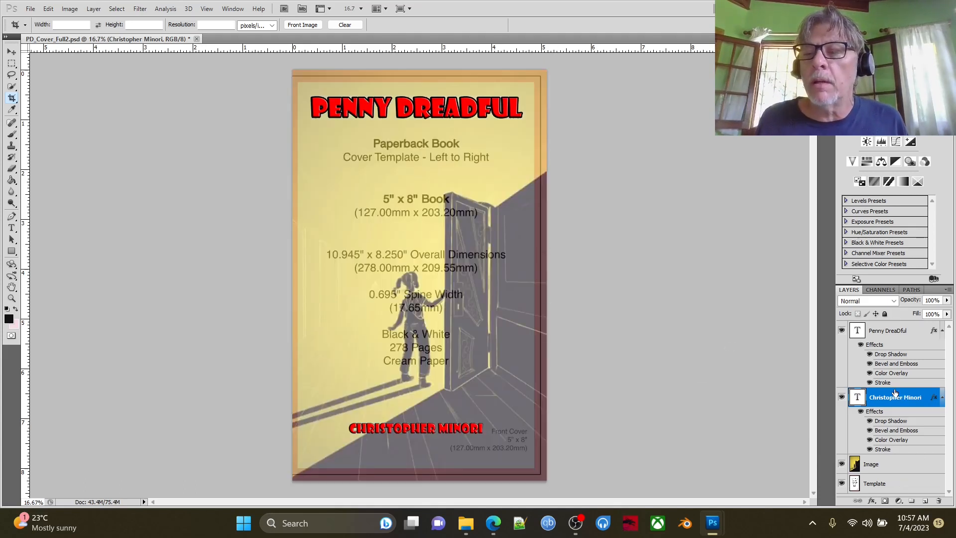
left_click(914, 466)
double_click(914, 466)
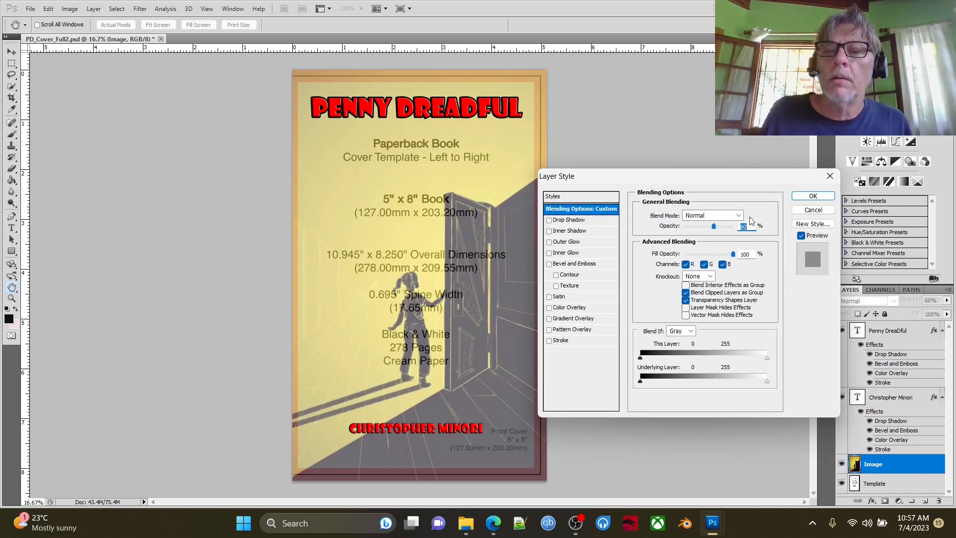
left_click_drag(714, 226, 766, 225)
left_click(812, 196)
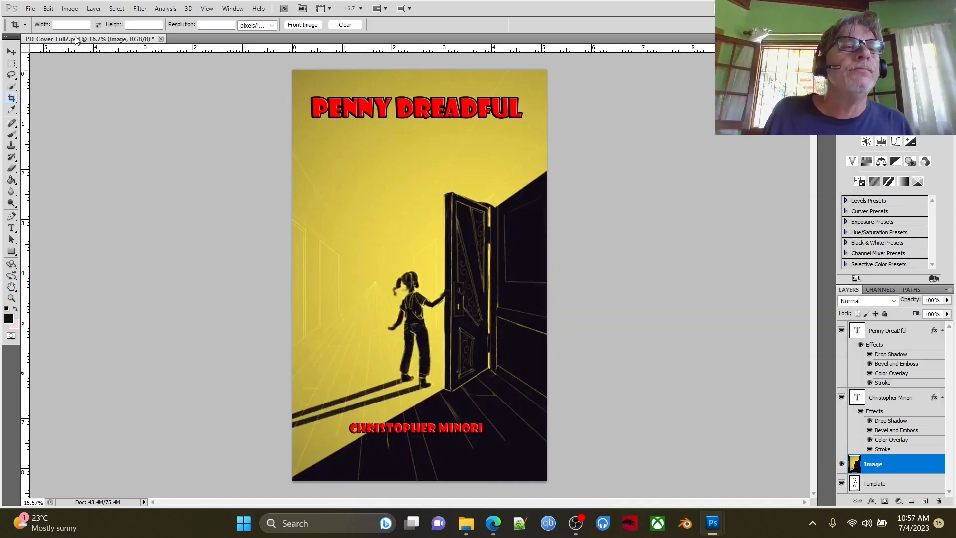
Save a JPEG copy of the front cover as PD_Cover_Full2.jpg in the Cover folder at quality 8, Progressive.
left_click(31, 9)
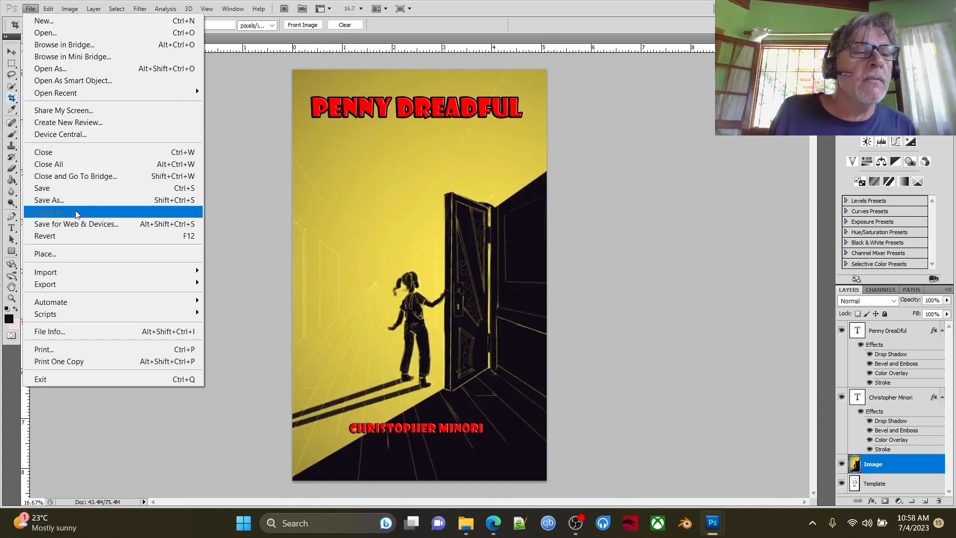
left_click(73, 200)
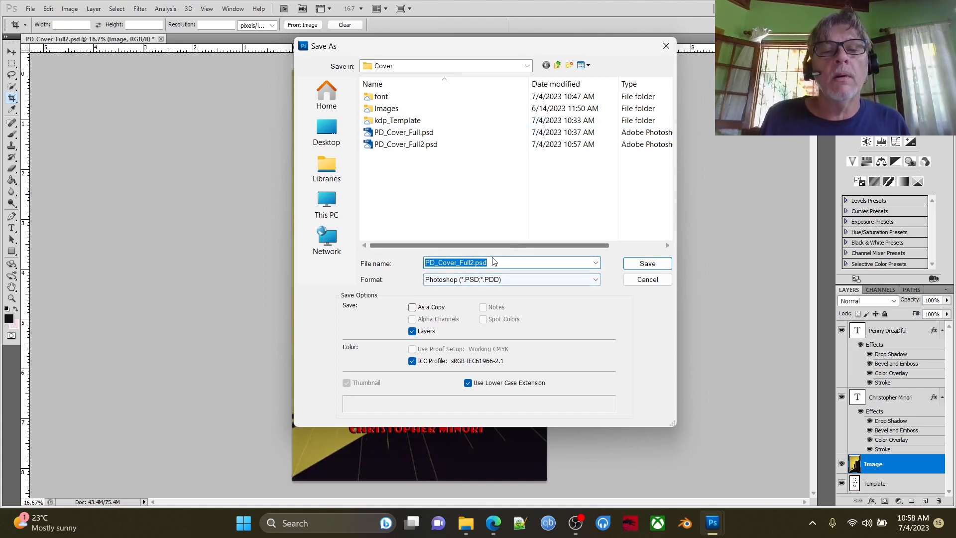
left_click(472, 263)
key("Delete")
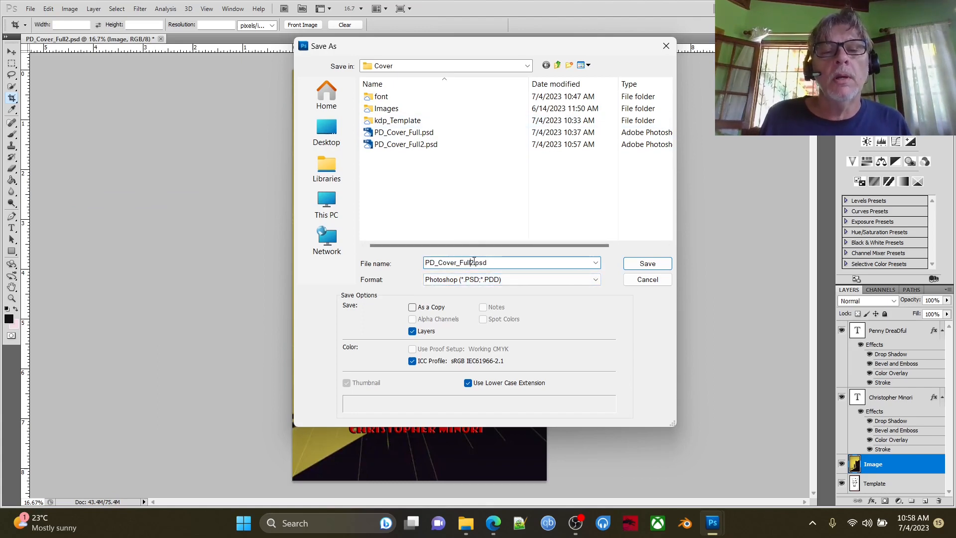
left_click(455, 279)
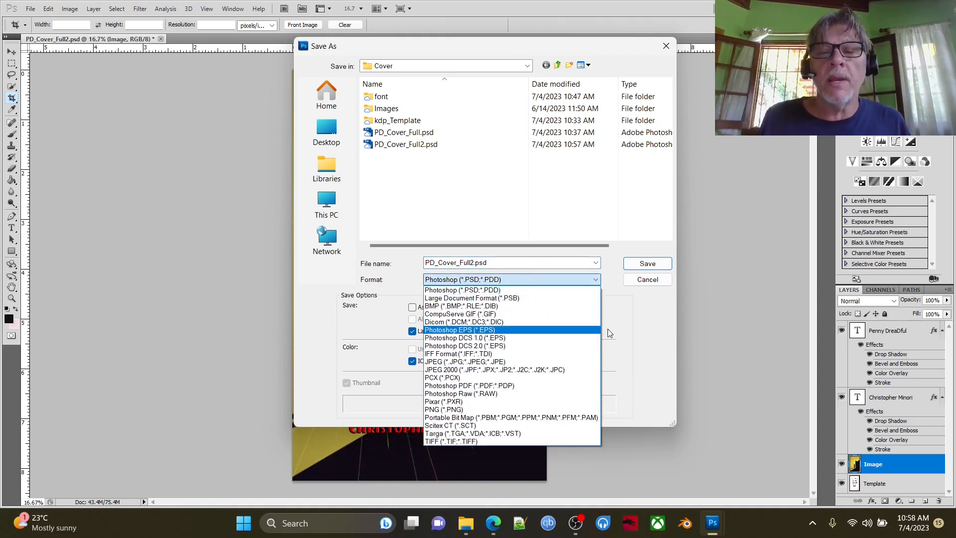
left_click(636, 326)
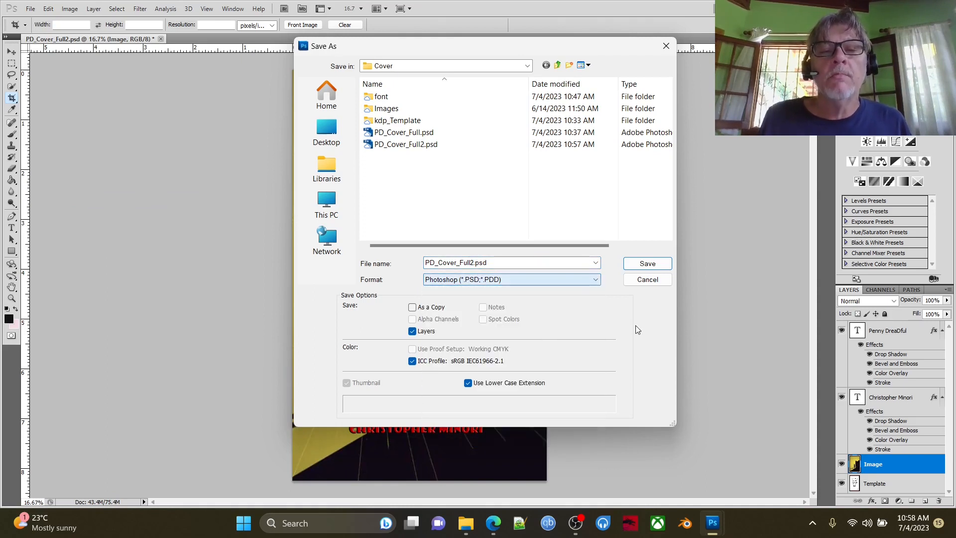
left_click(540, 279)
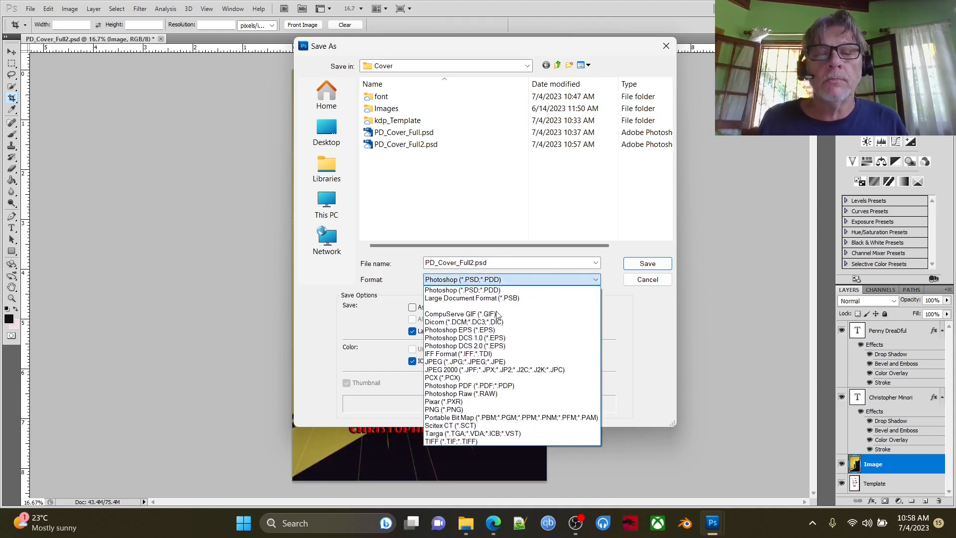
left_click(478, 362)
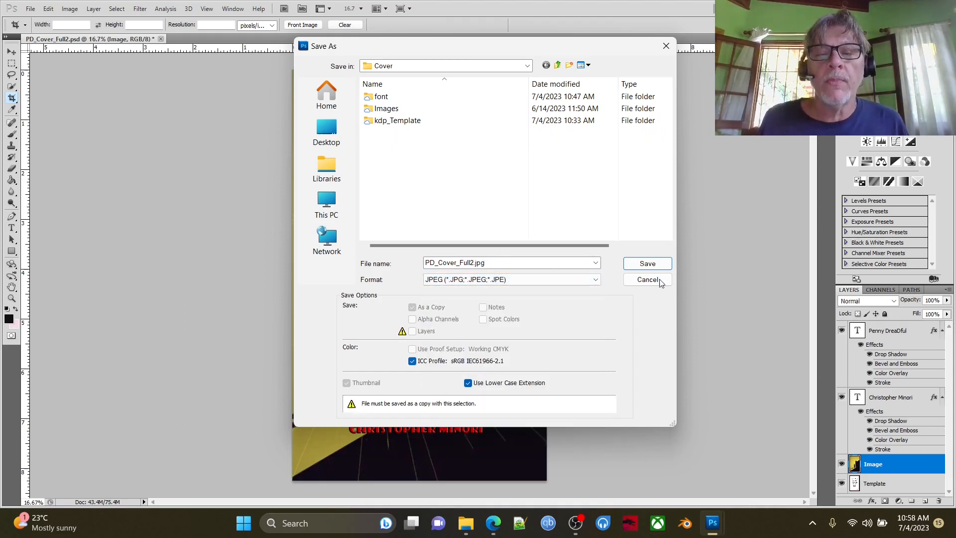
left_click(641, 268)
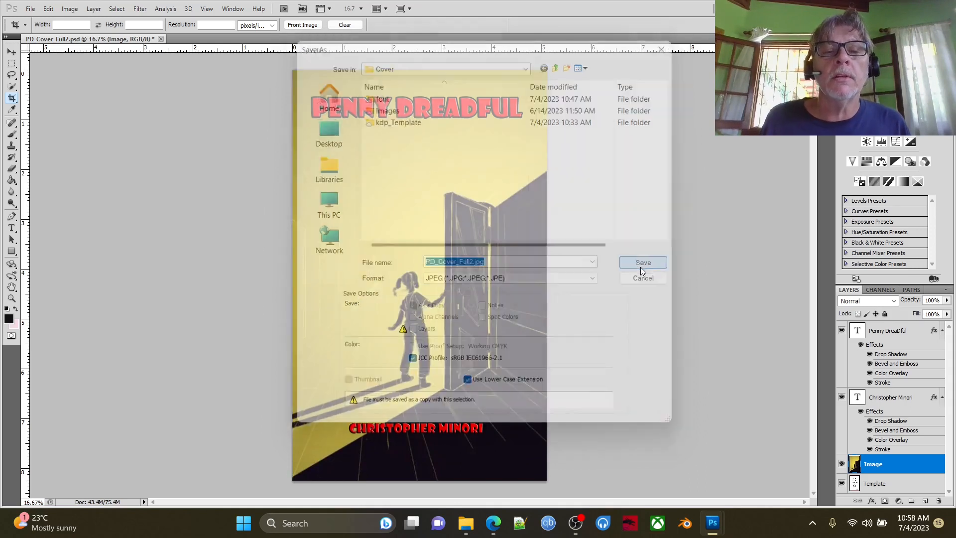
left_click(537, 146)
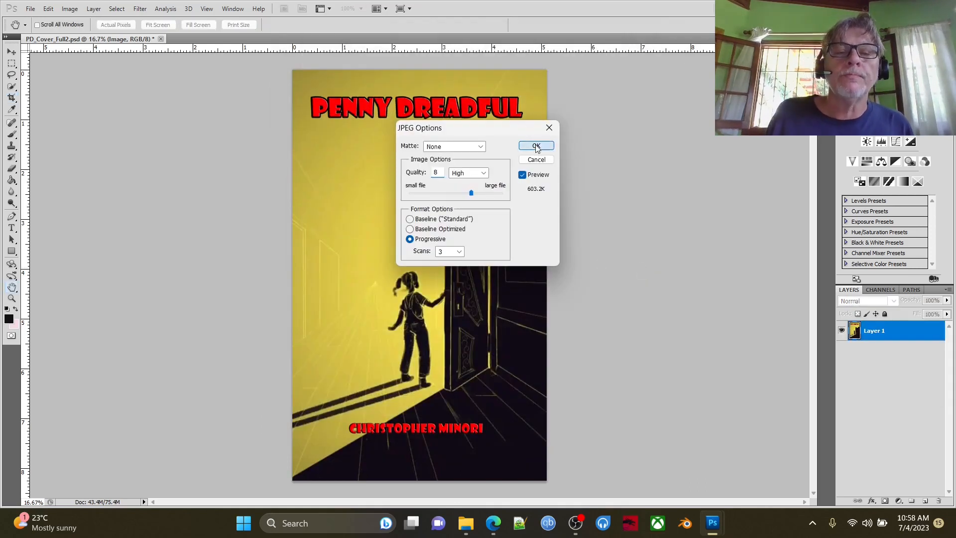
Switch to File Explorer, view PD_Cover_Full2.jpg from the Cover folder, and return to Photoshop.
mouse_move(467, 530)
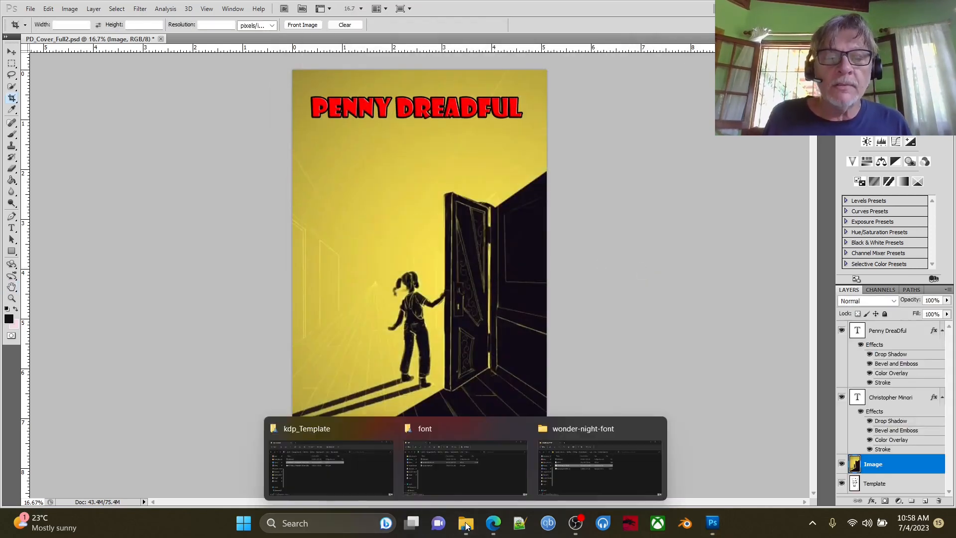
mouse_move(538, 438)
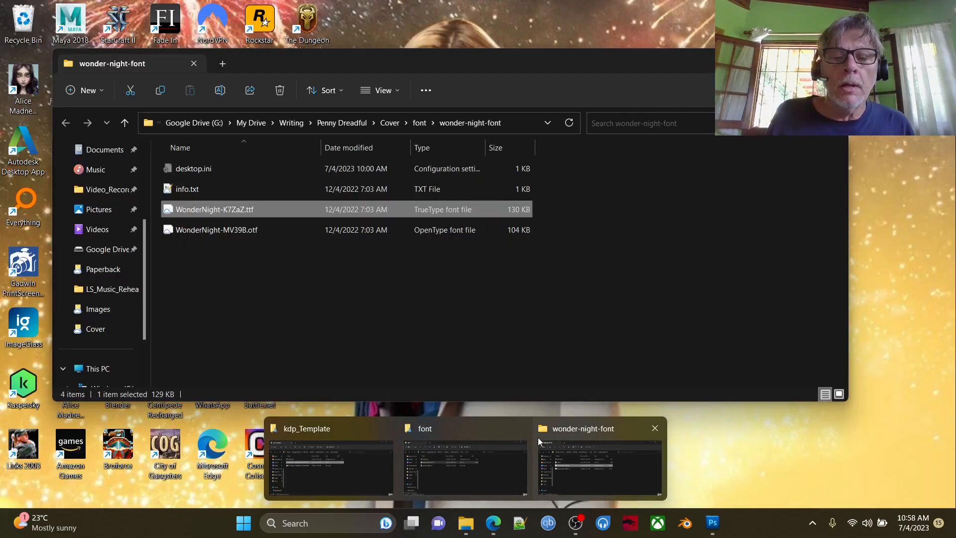
left_click(575, 434)
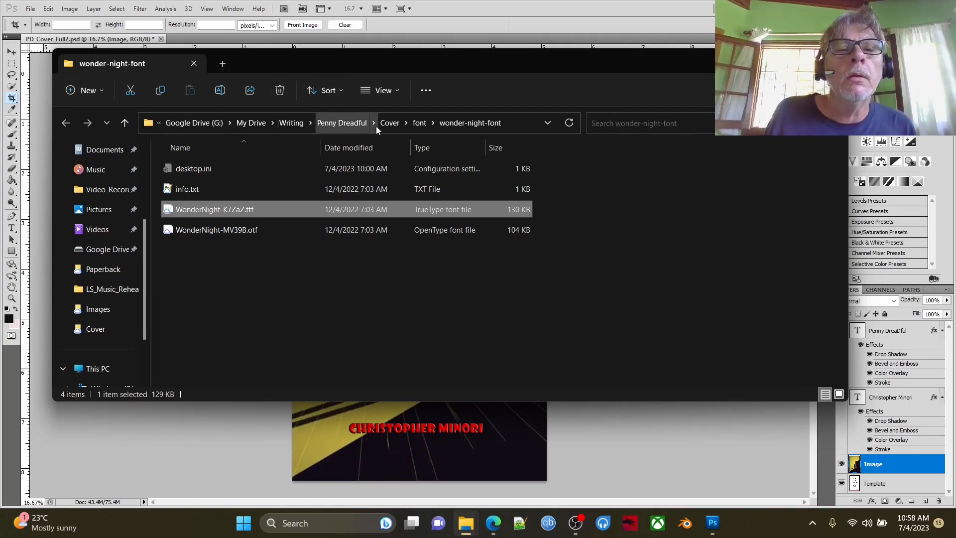
left_click(391, 123)
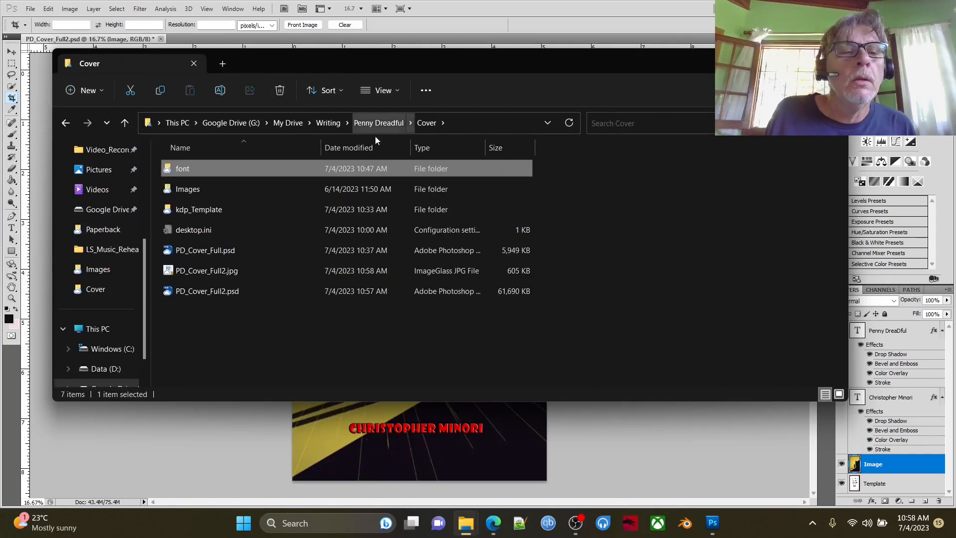
double_click(230, 274)
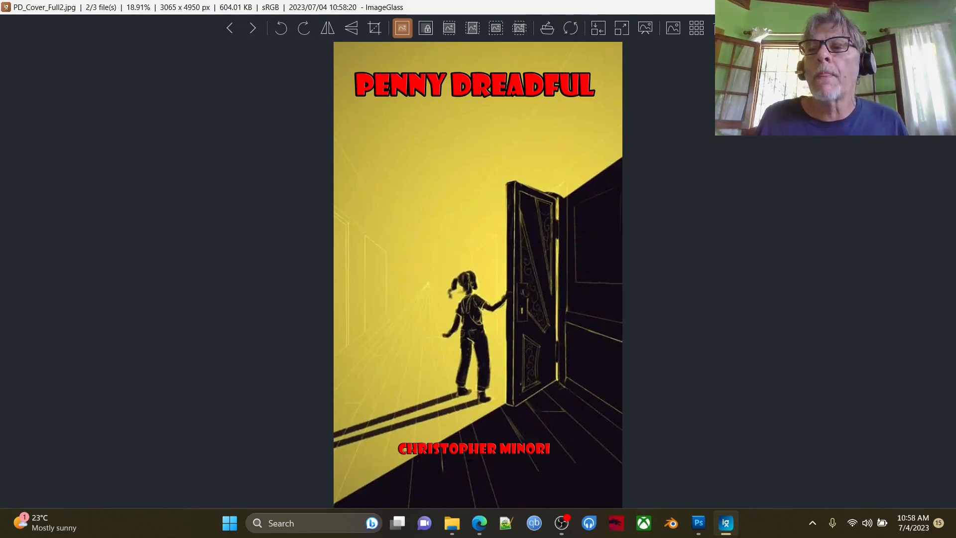
left_click(944, 7)
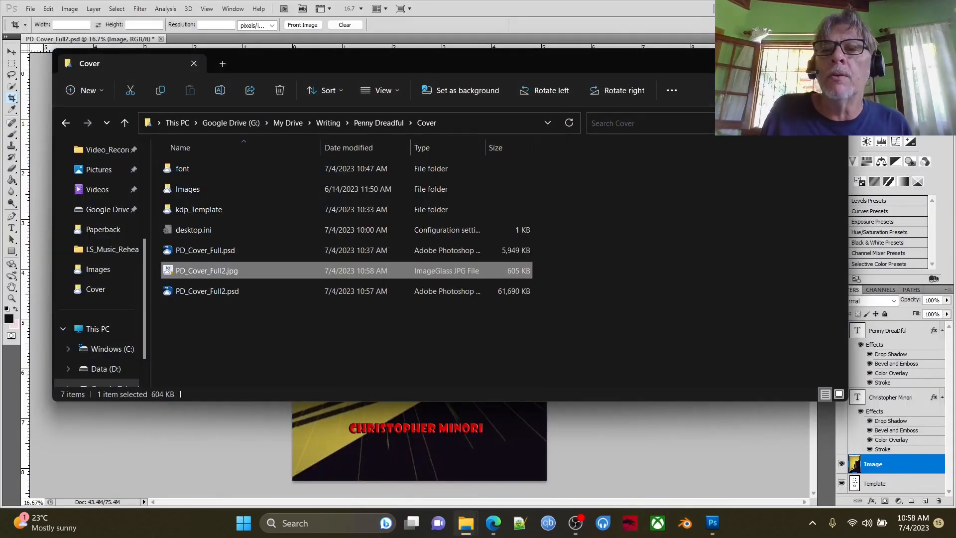
left_click(777, 61)
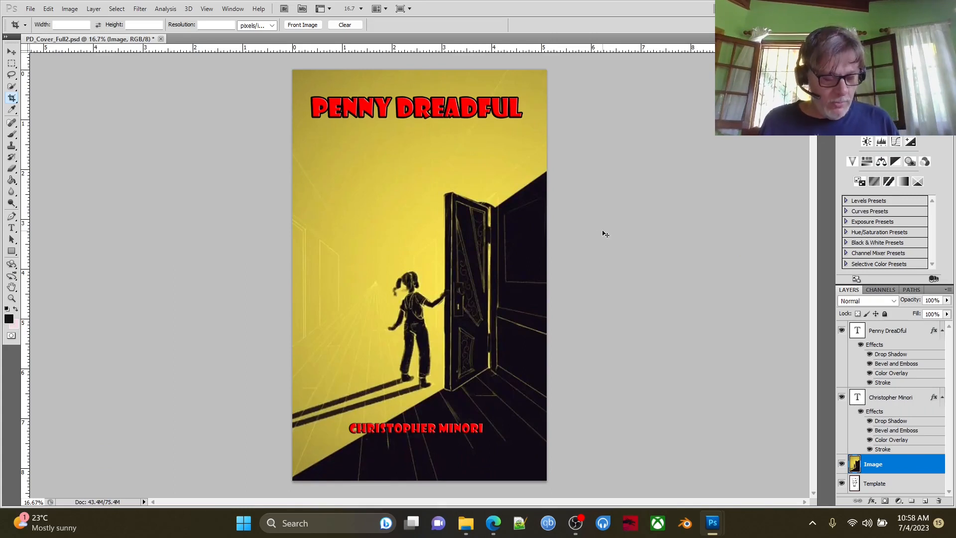
Undo the Image layer's opacity change and the crop to bring back the full cover layout.
key("ctrl+alt+z")
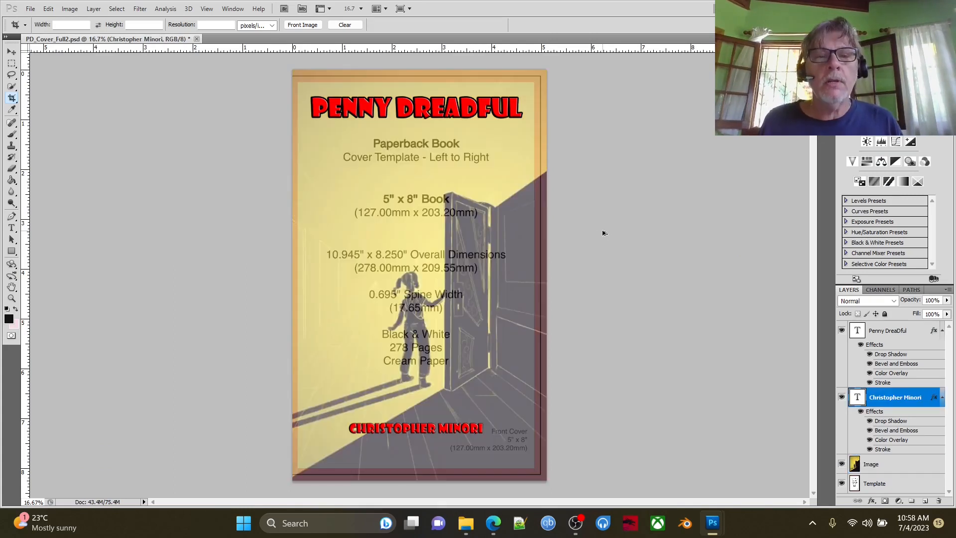
key("ctrl+alt+z")
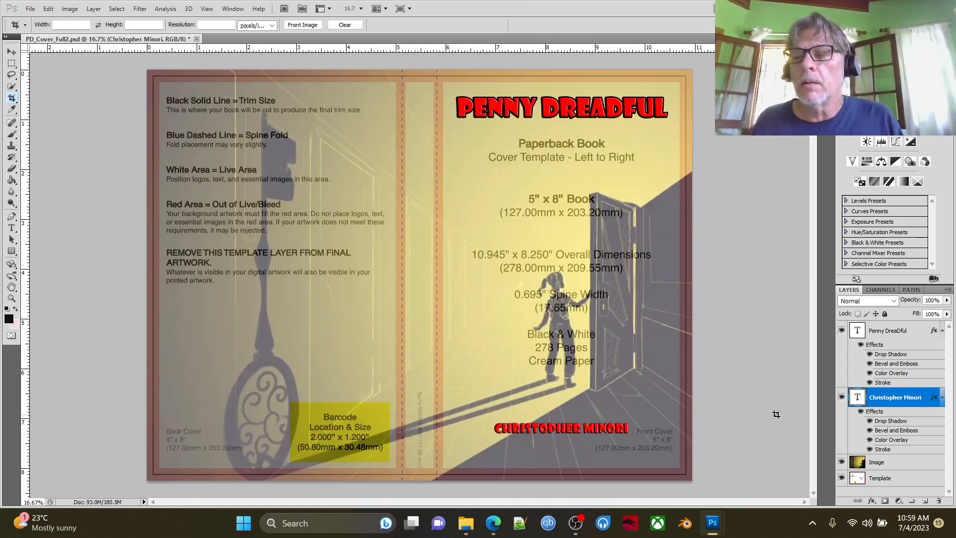
Duplicate the Penny DreaDful title layer within the same document and name the copy "Penny DreaDful spine".
left_click(896, 333)
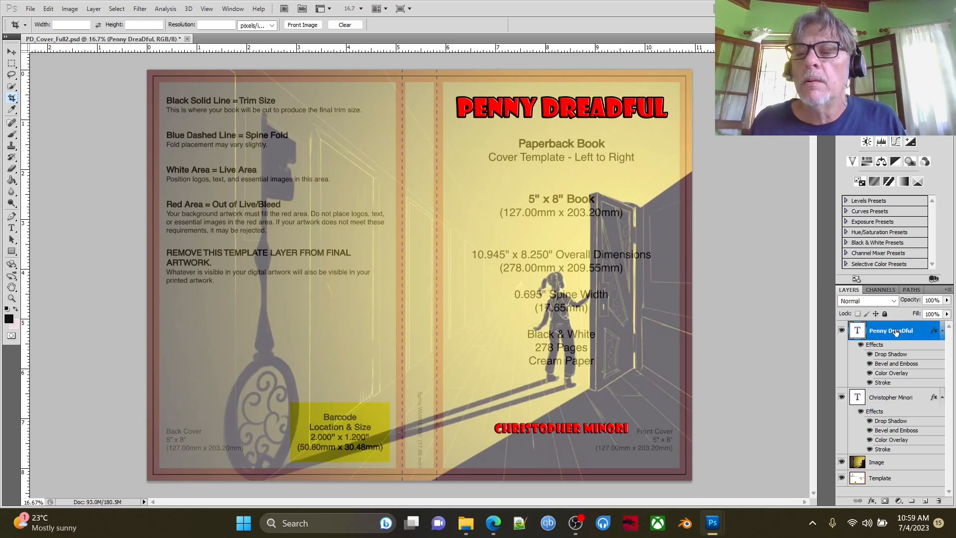
right_click(896, 333)
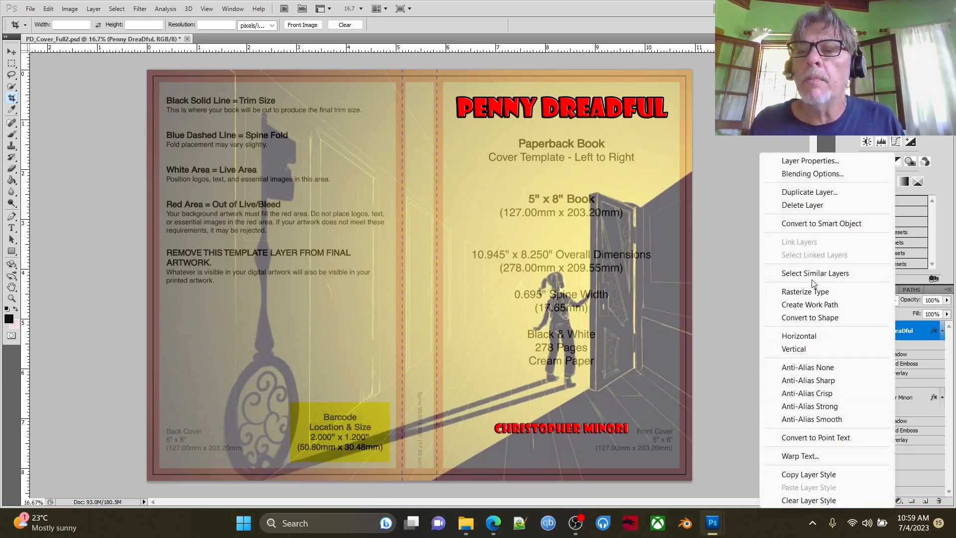
left_click(810, 192)
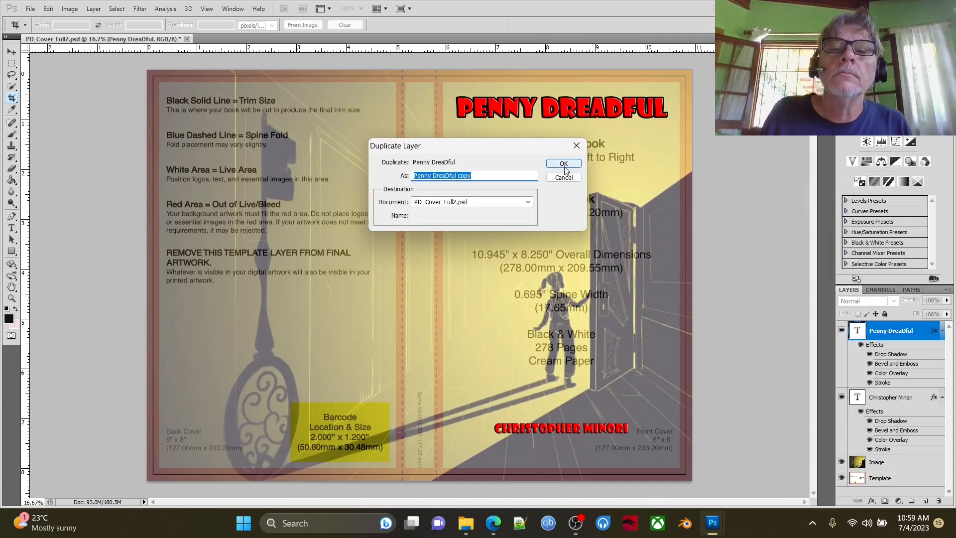
left_click(481, 176)
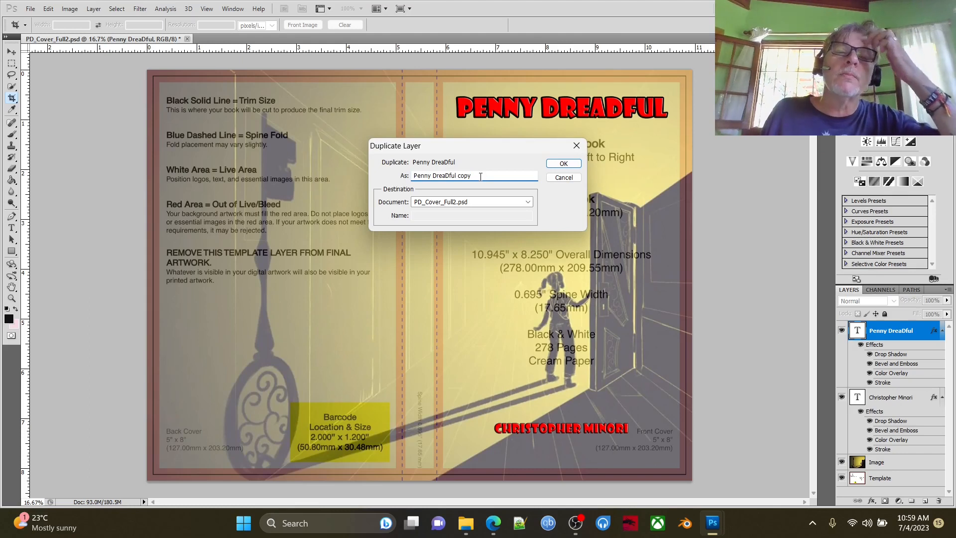
key("BackSpace")
key("BackSpace")
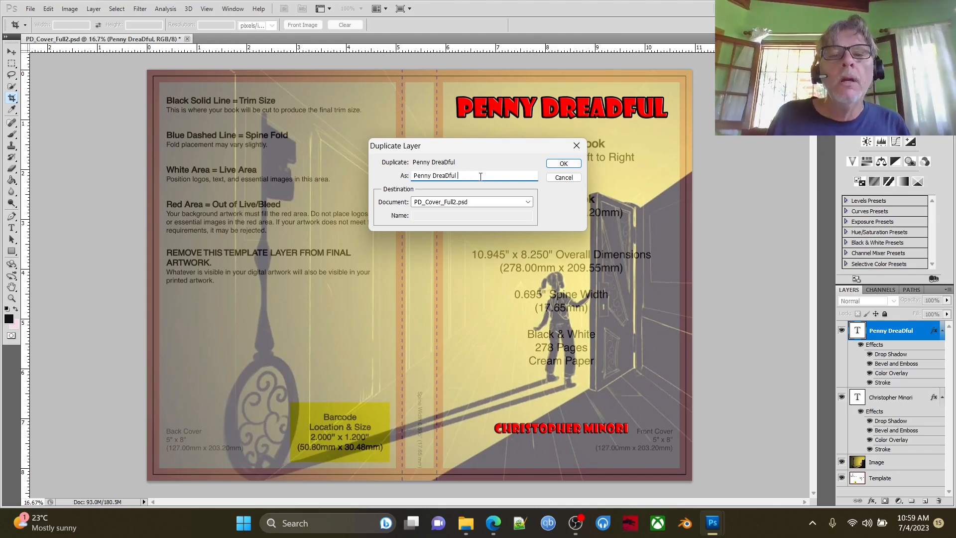
type("spine")
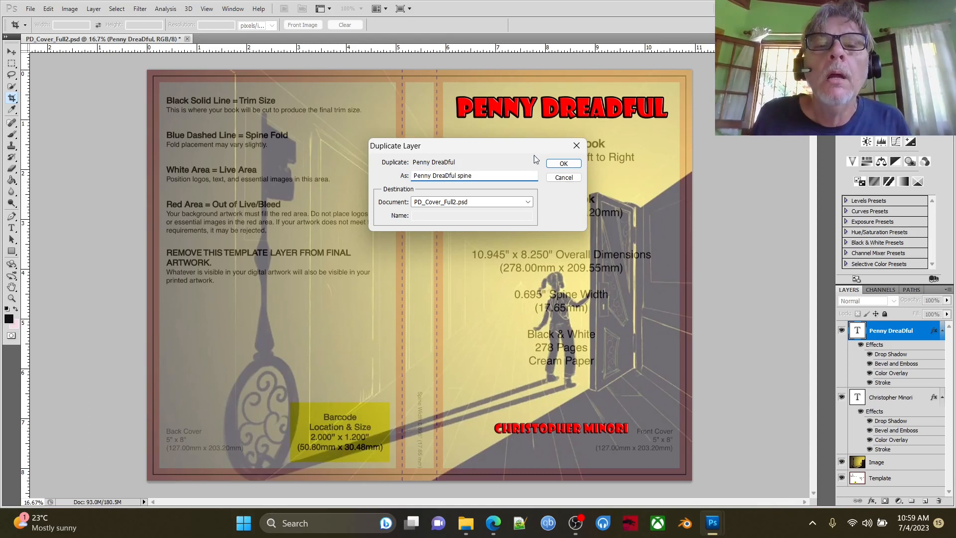
left_click(559, 164)
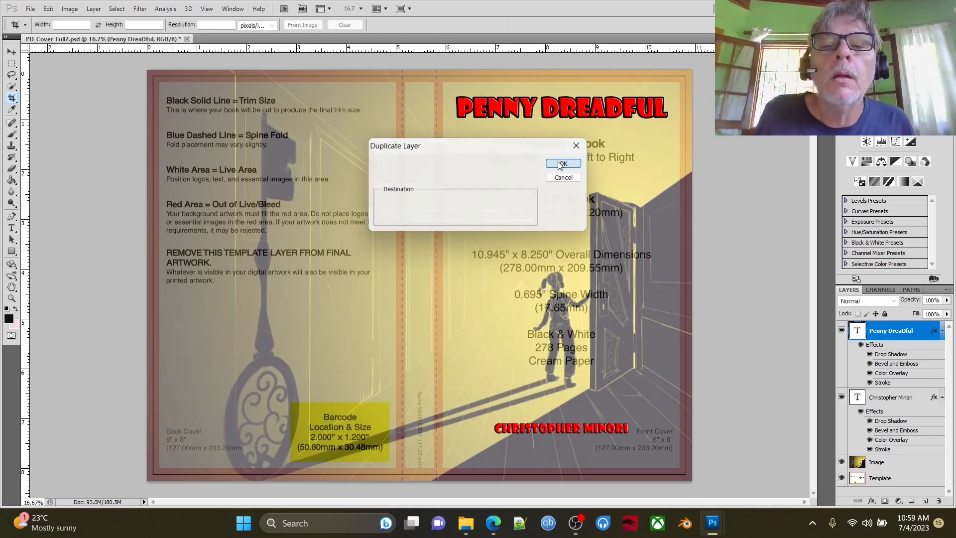
Move the spine title copy off the original so it lies across the spine, and set its text size to 30 pt.
left_click(12, 52)
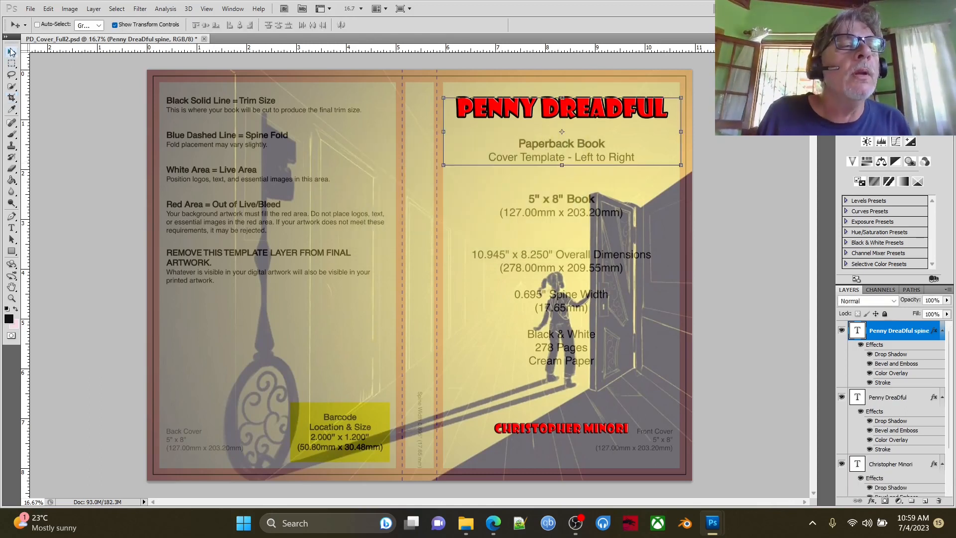
left_click_drag(611, 119, 542, 189)
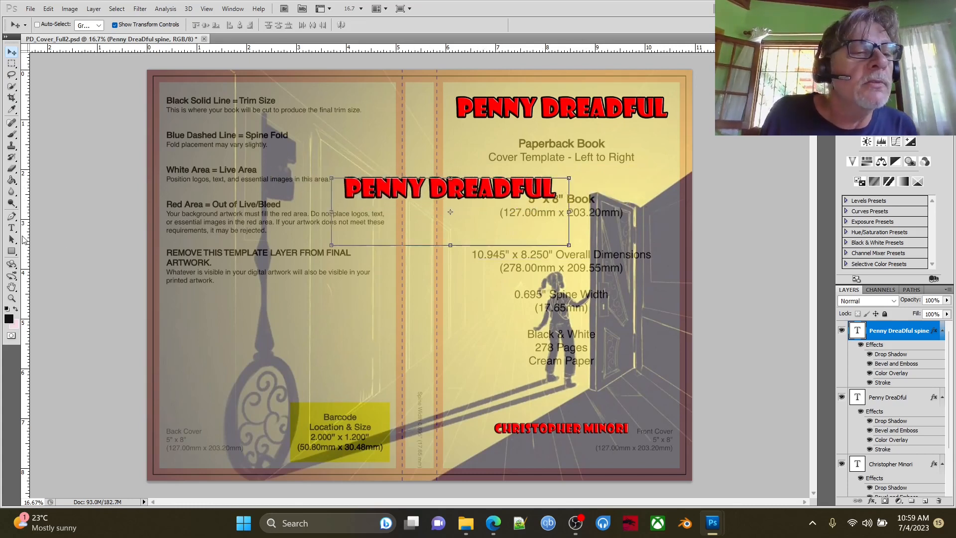
left_click_drag(11, 227, 45, 231)
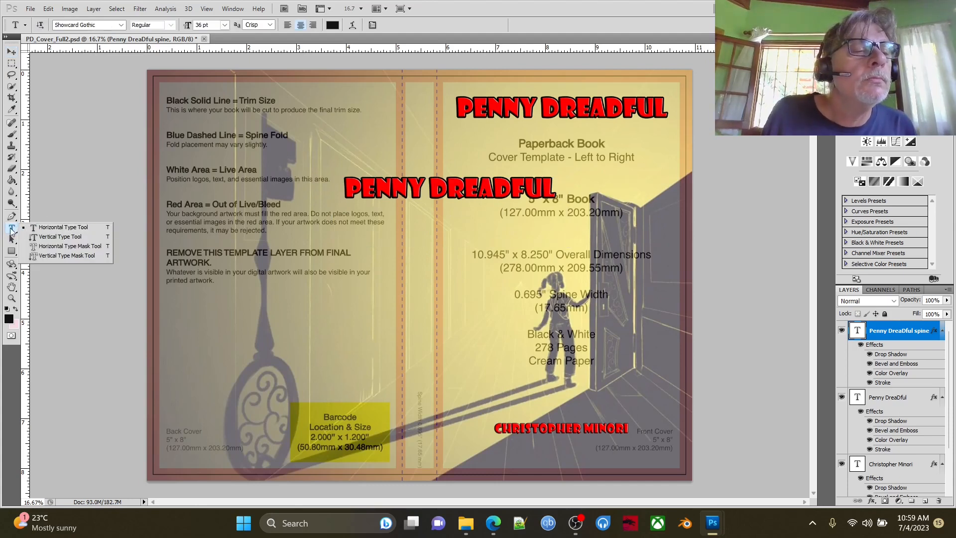
left_click(11, 230)
left_click(444, 188)
left_click_drag(558, 189, 339, 182)
left_click(219, 26)
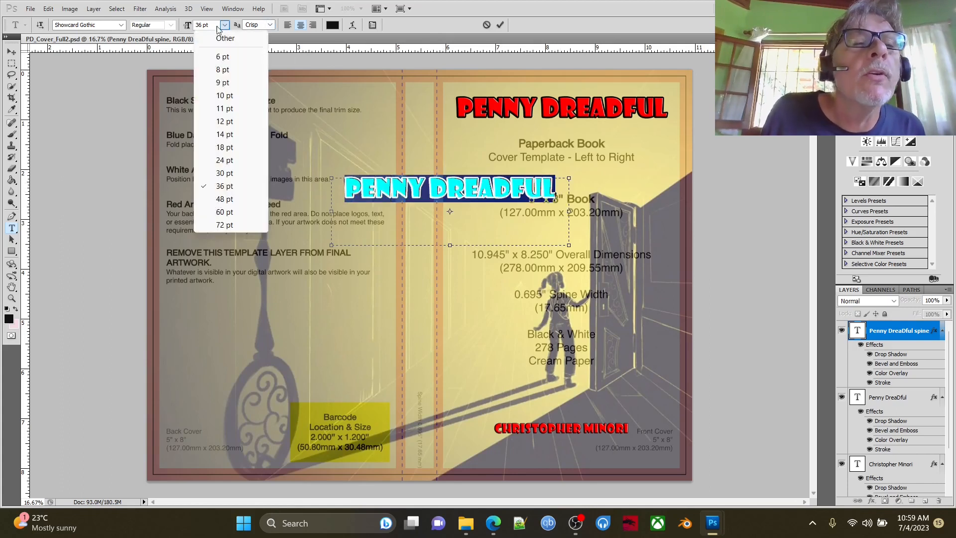
left_click(227, 175)
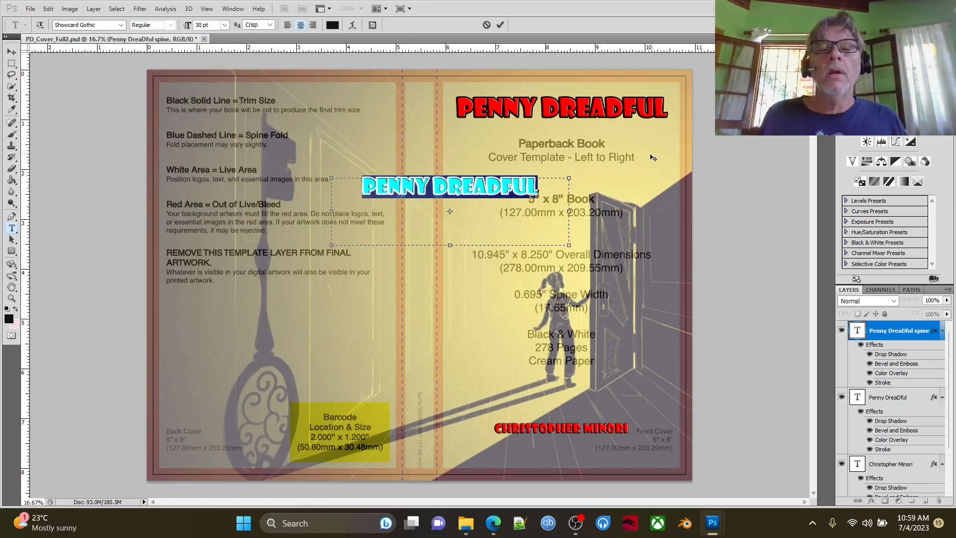
left_click(500, 25)
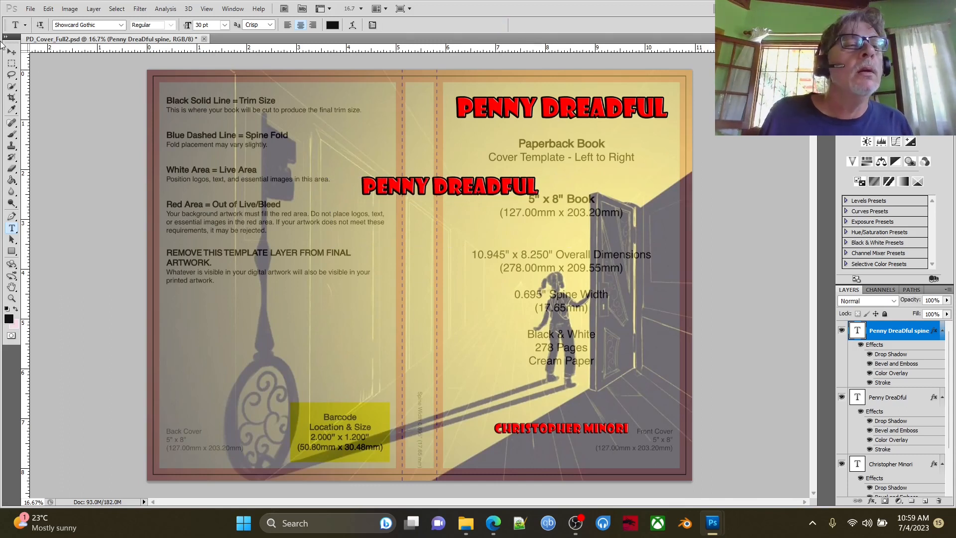
Rotate the spine title to about -89.5° so it reads upward, and place it between the spine fold lines in the upper half.
left_click(11, 53)
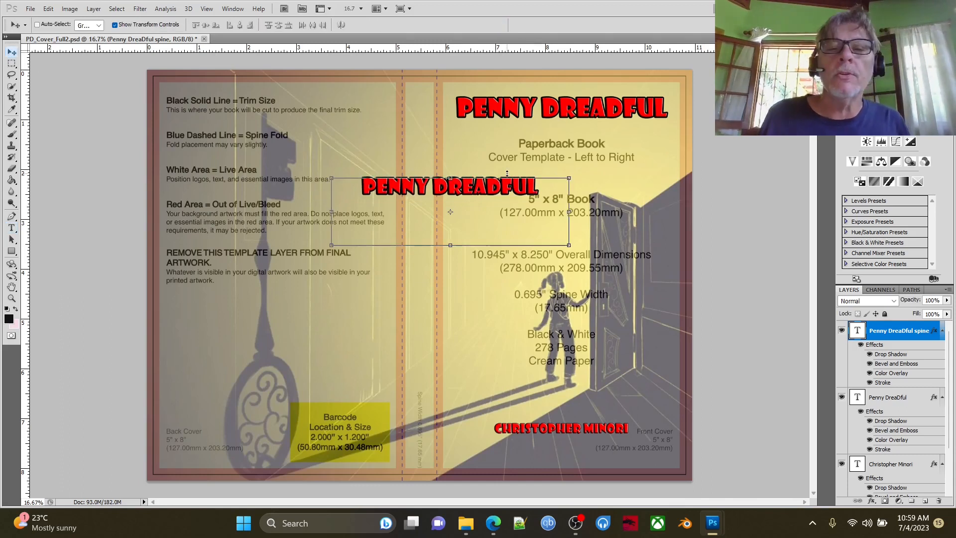
left_click(574, 174)
left_click_drag(574, 175, 421, 104)
mouse_move(462, 172)
left_mouse_down()
mouse_move(446, 160)
mouse_move(453, 170)
mouse_move(457, 160)
left_mouse_up()
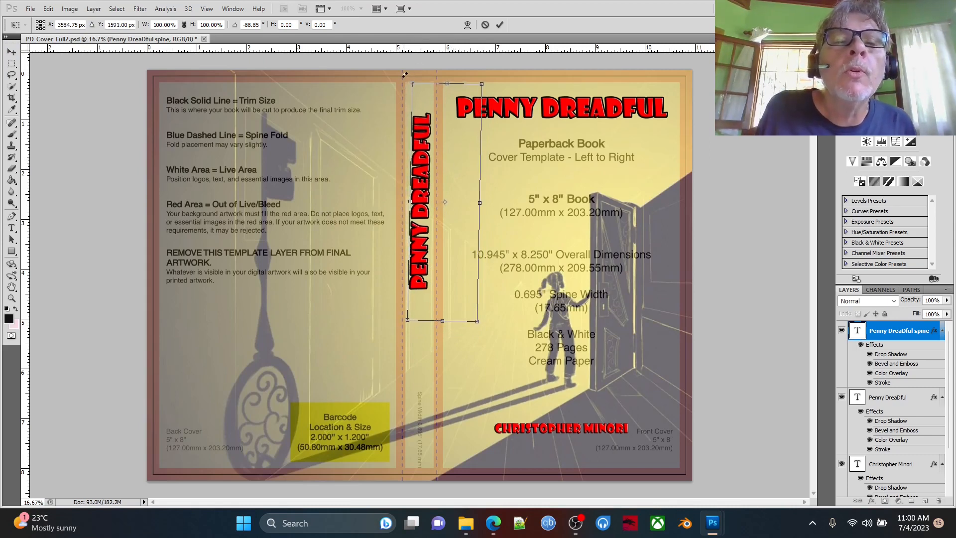
left_click_drag(405, 75, 402, 68)
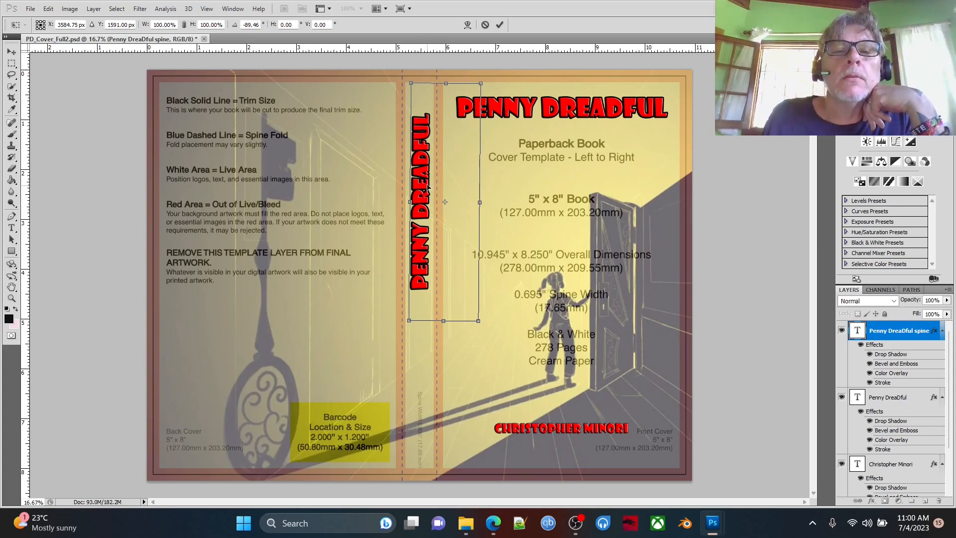
Turn the spine title to about 89.9° so it reads downward, and move it back between the spine fold lines.
mouse_move(406, 303)
left_mouse_down()
mouse_move(418, 304)
mouse_move(410, 299)
left_mouse_up()
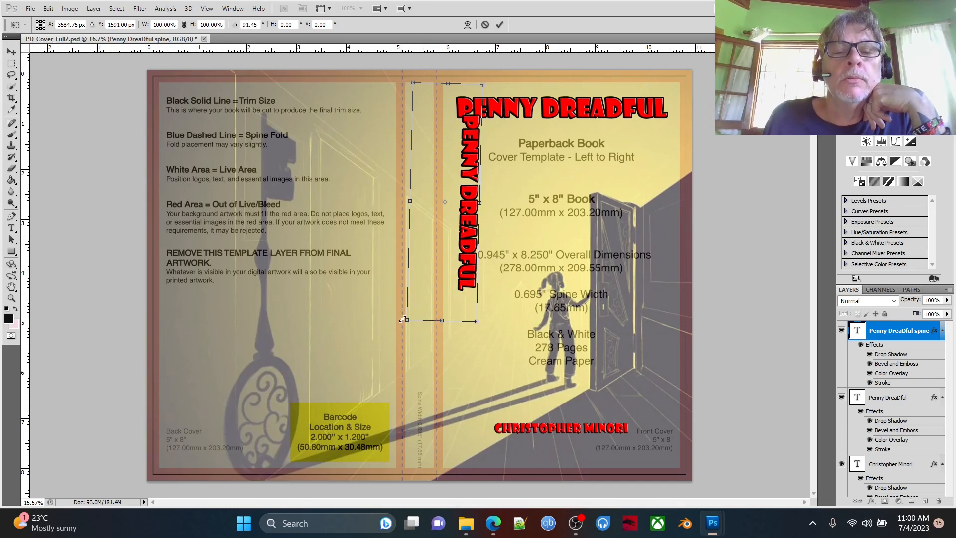
left_click_drag(470, 223, 419, 222)
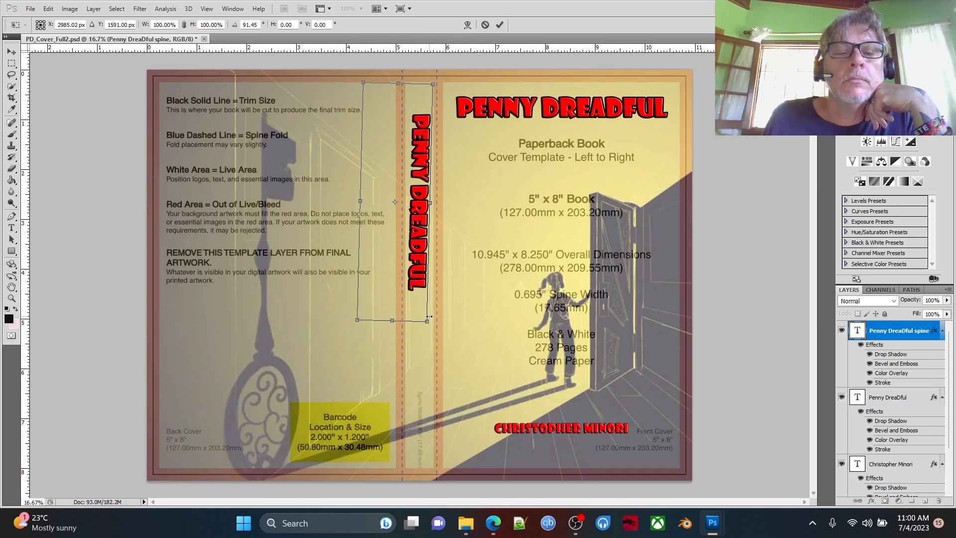
left_click_drag(432, 330, 434, 329)
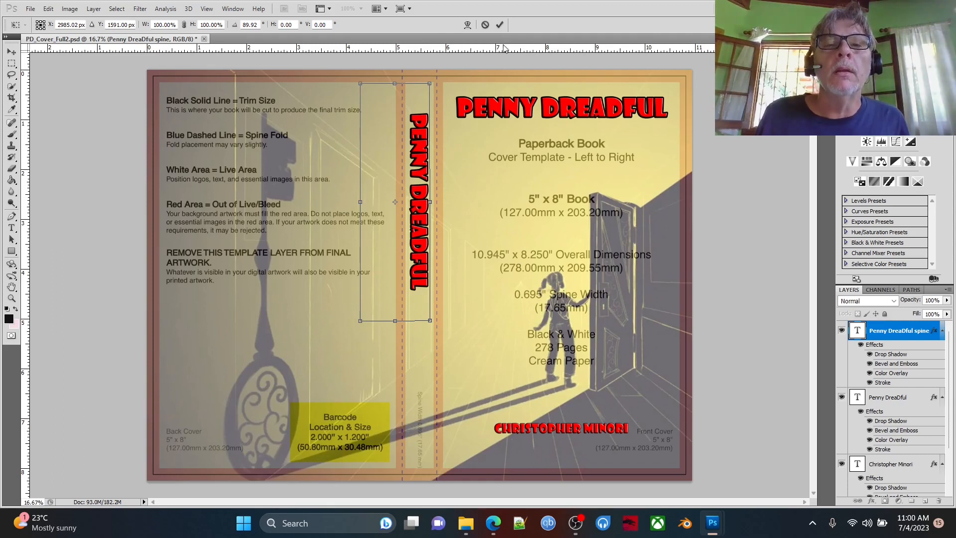
left_click(501, 25)
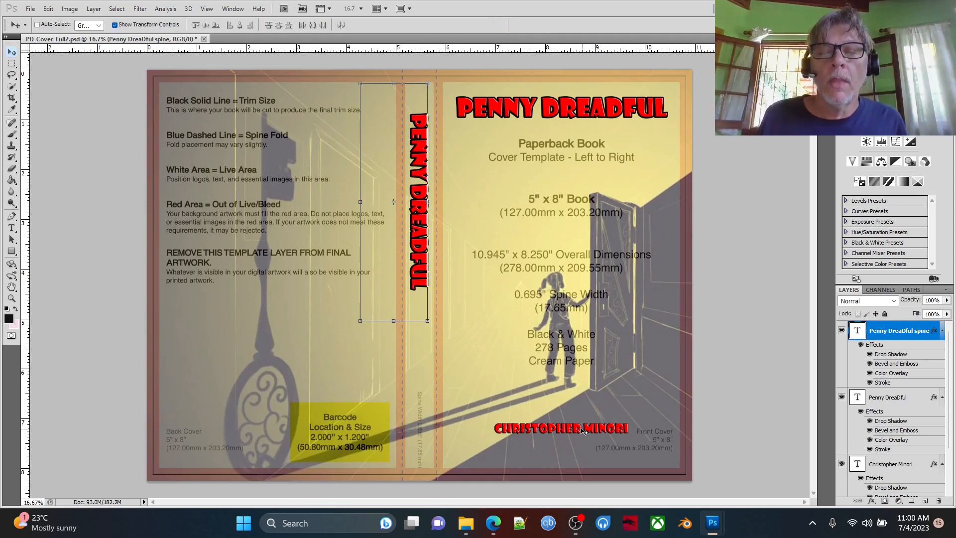
Duplicate the author name layer, replacing "copy" with "spine" in the new layer's name.
left_click(896, 464)
right_click(894, 443)
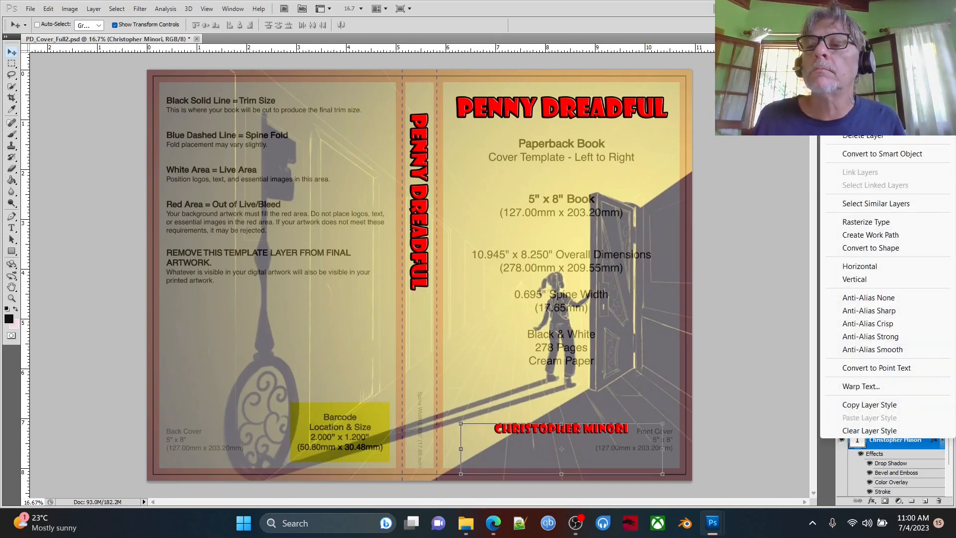
left_click(861, 122)
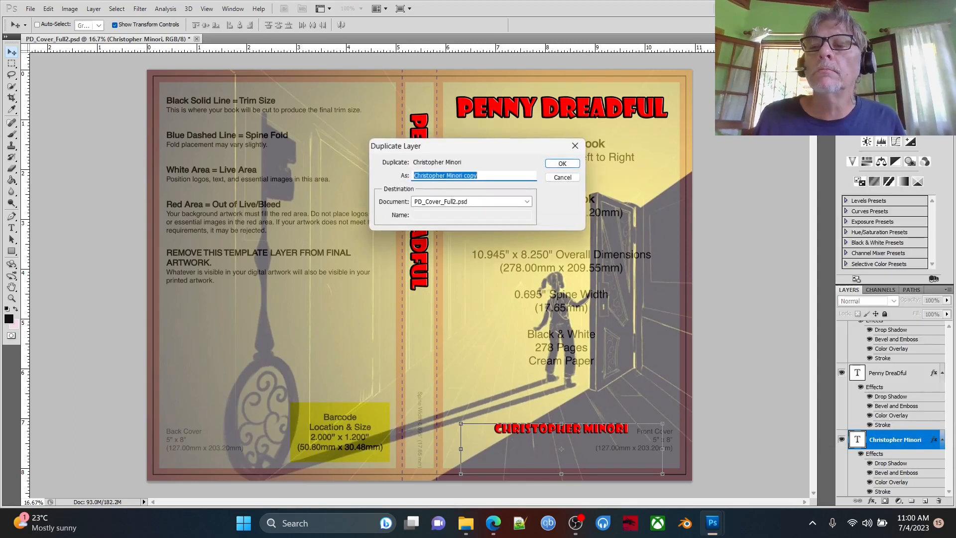
left_click(488, 177)
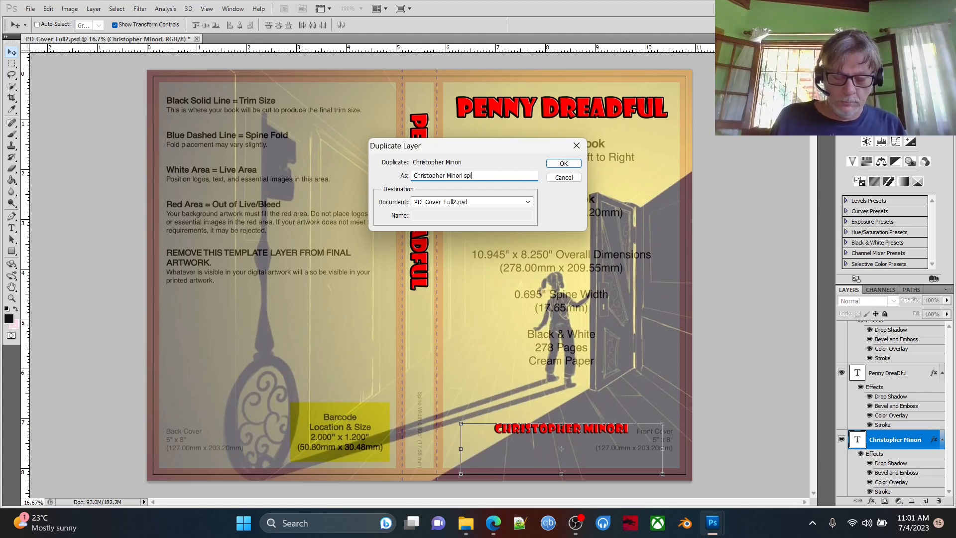
left_click(564, 163)
Move the duplicated author name up to the middle of the front cover and set its text size to 14 pt.
left_click_drag(599, 441, 584, 306)
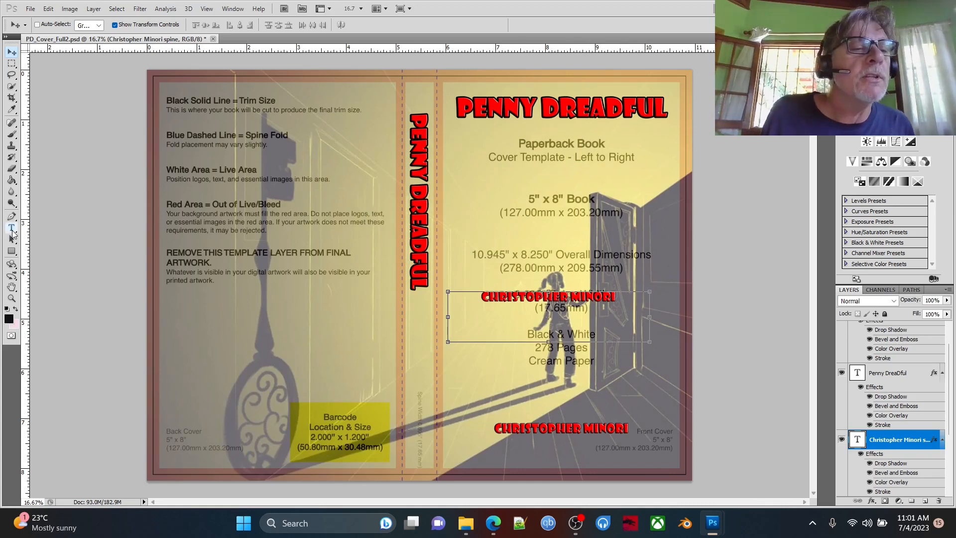
left_click(12, 227)
left_click(553, 297)
left_click_drag(623, 296, 475, 295)
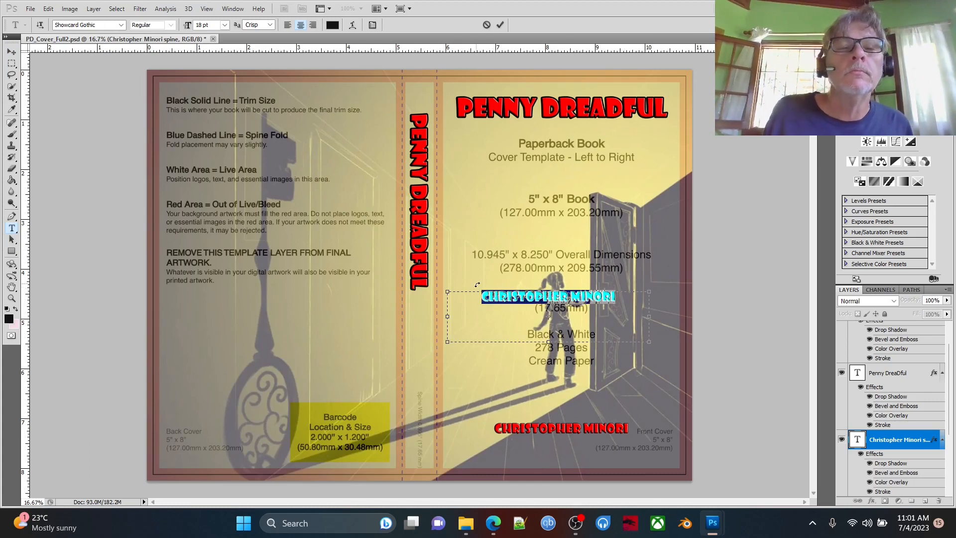
left_click(225, 24)
left_click(226, 134)
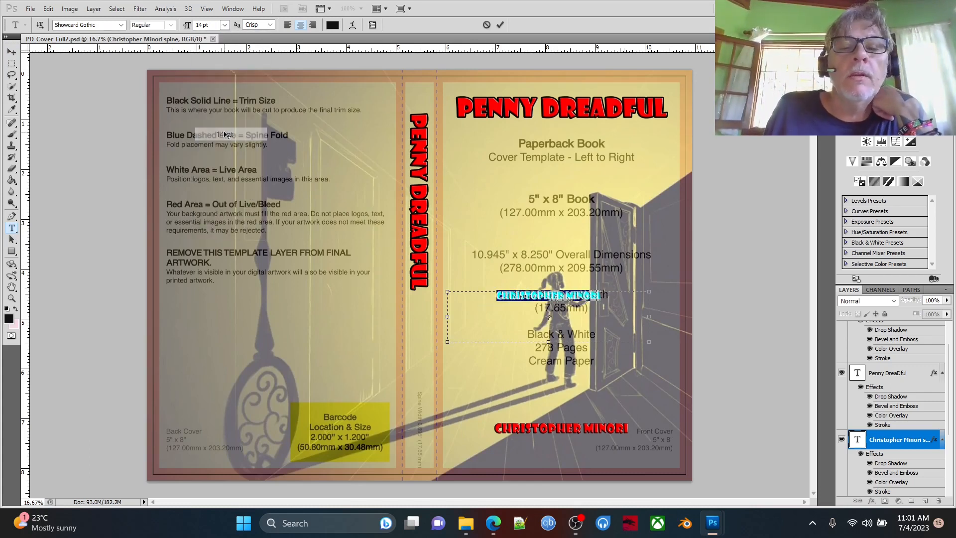
left_click(500, 25)
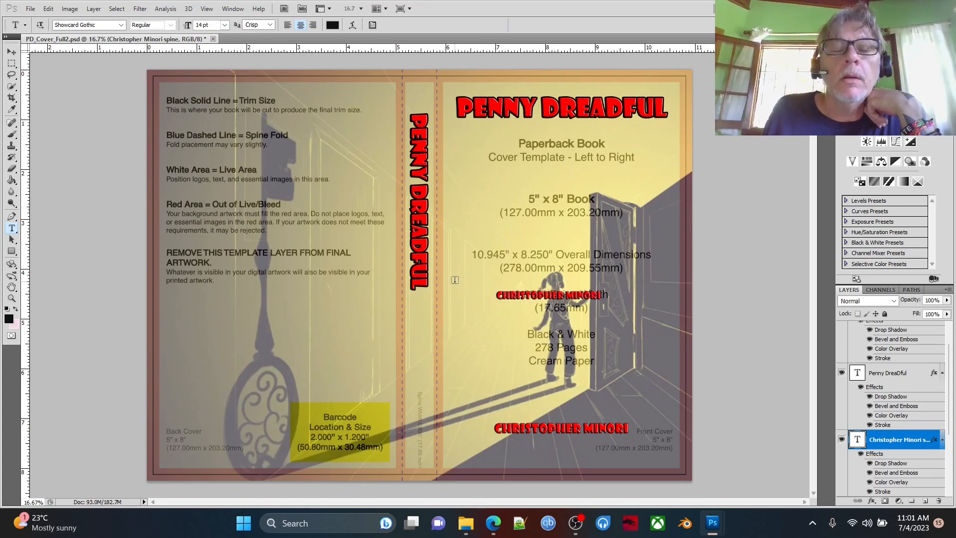
Rotate the author name copy to about 89.8° so it reads downward, and place it on the spine below the title.
left_click(11, 52)
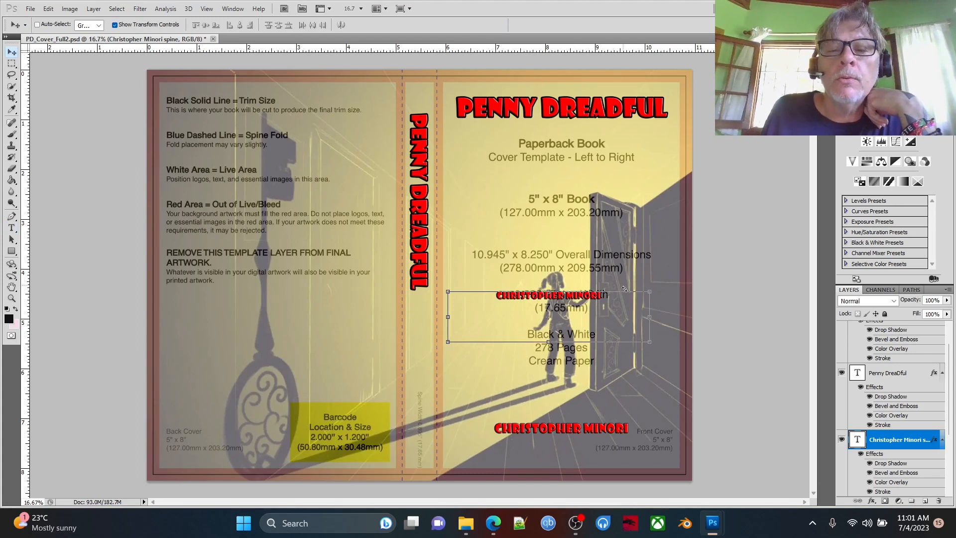
left_click_drag(657, 287, 565, 374)
left_click_drag(560, 327, 408, 399)
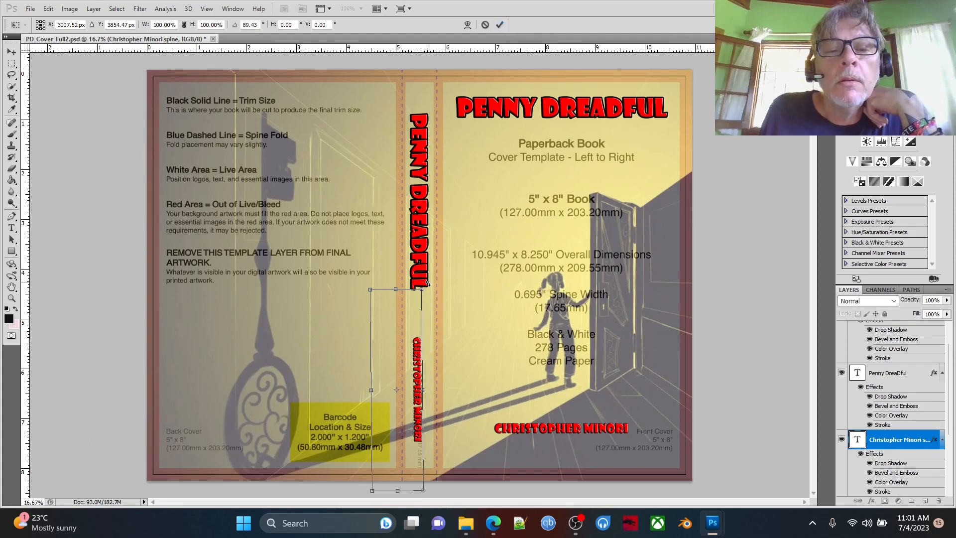
left_click_drag(429, 283, 429, 280)
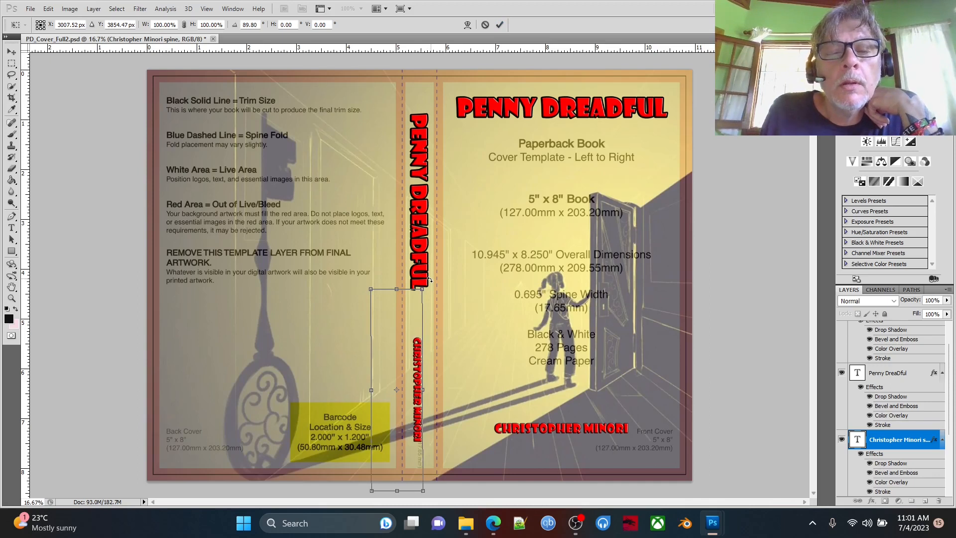
left_click(500, 24)
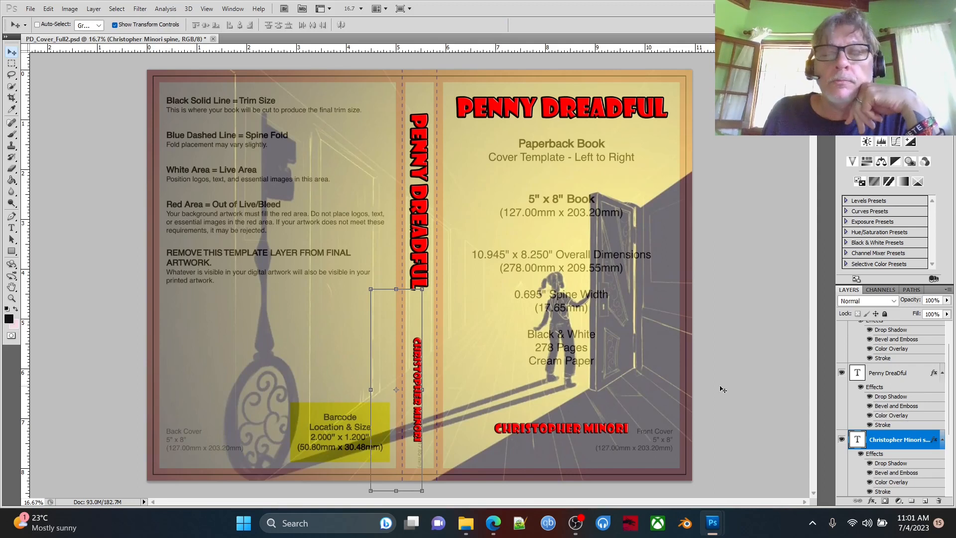
Nudge the Penny DreaDful spine title slightly to the right to centre it between the fold lines.
left_click(889, 379)
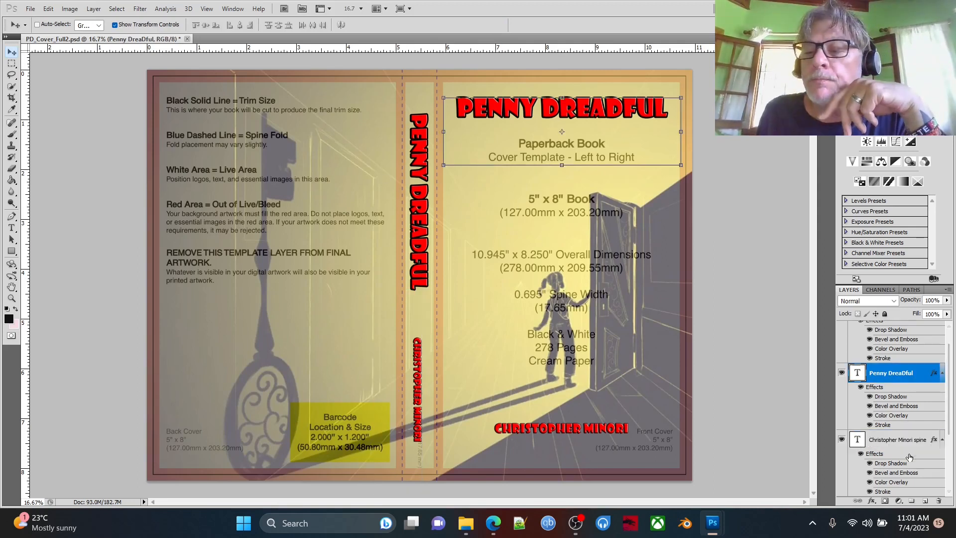
scroll(895, 452, "up", 1)
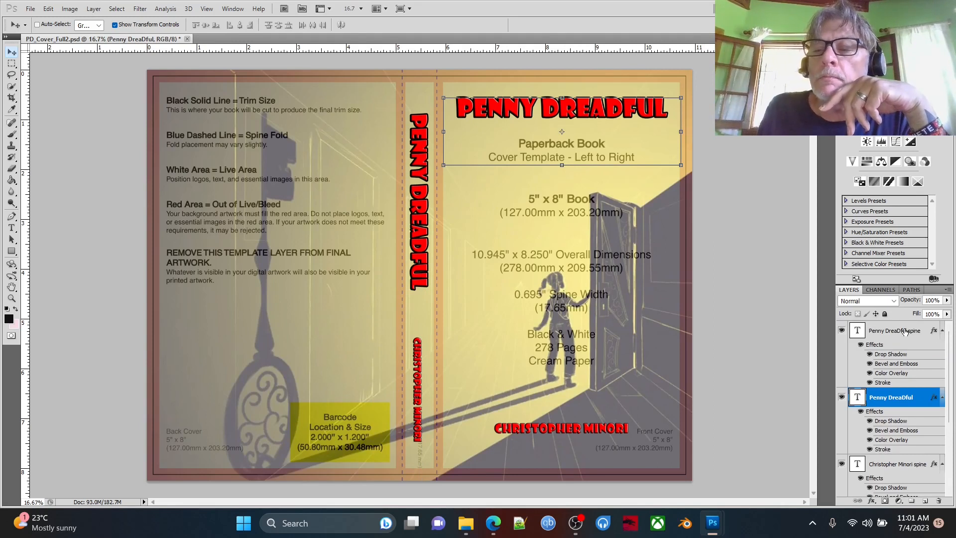
left_click(906, 333)
left_click_drag(415, 267, 418, 269)
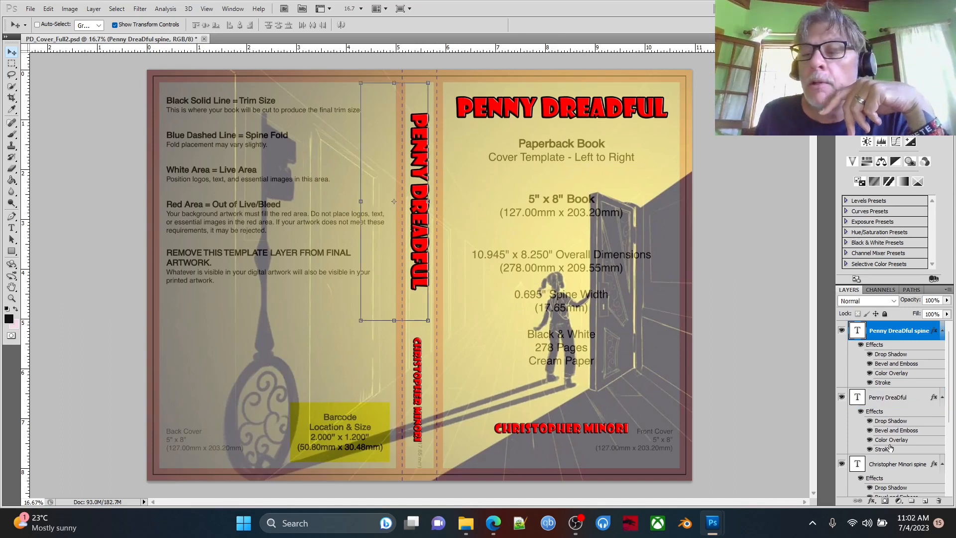
Nudge the author name on the spine slightly right and down to centre it between the fold lines.
left_click(894, 465)
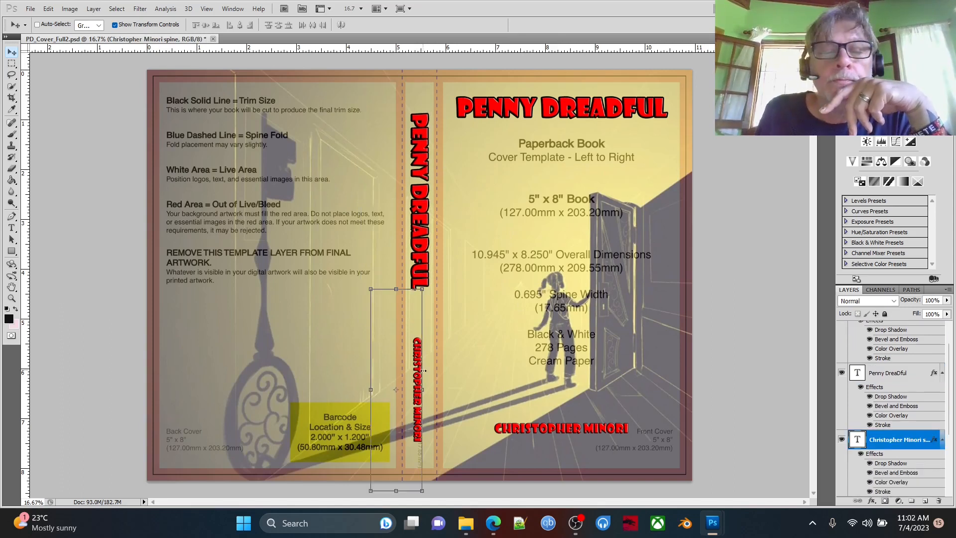
left_click_drag(409, 420, 413, 427)
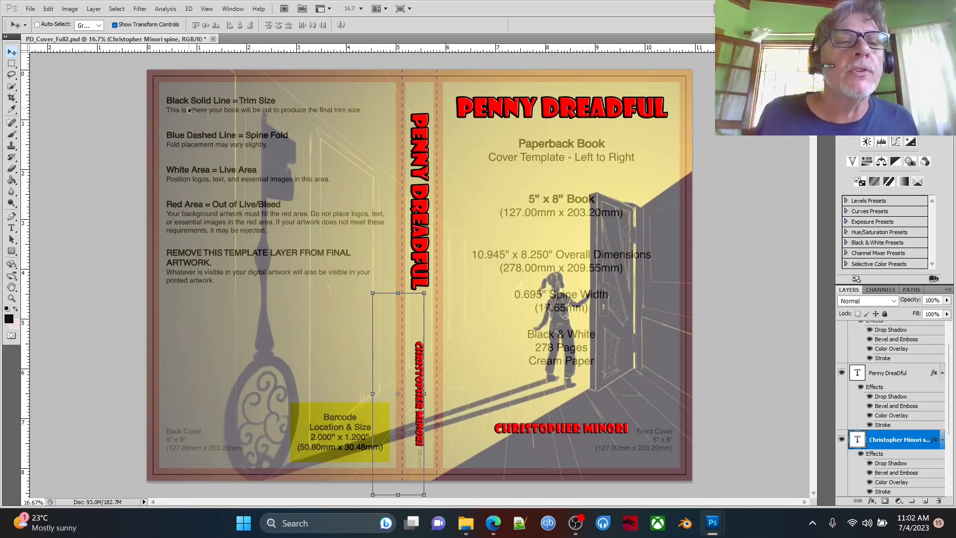
Switch to Notepad++ and copy the book description paragraph from the "new 5" document.
left_click(519, 525)
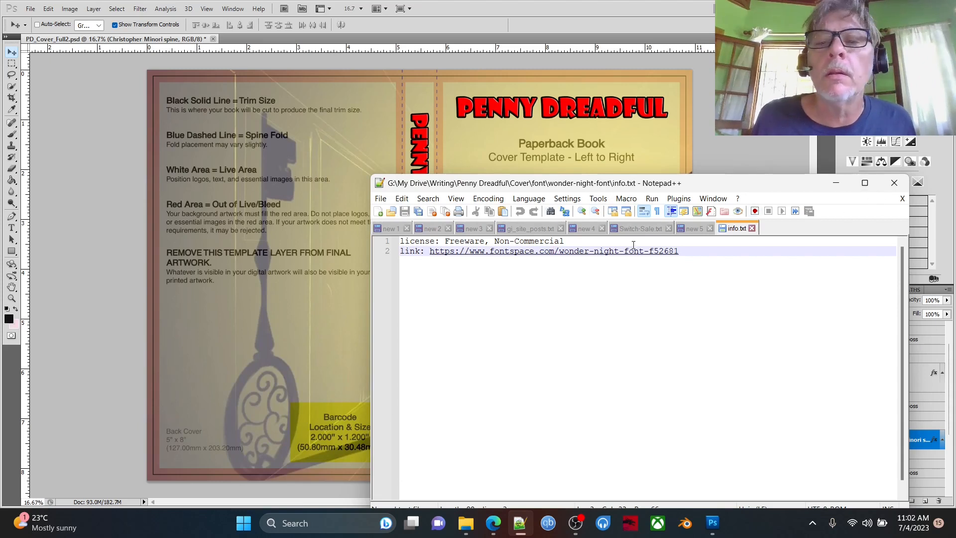
left_click(531, 228)
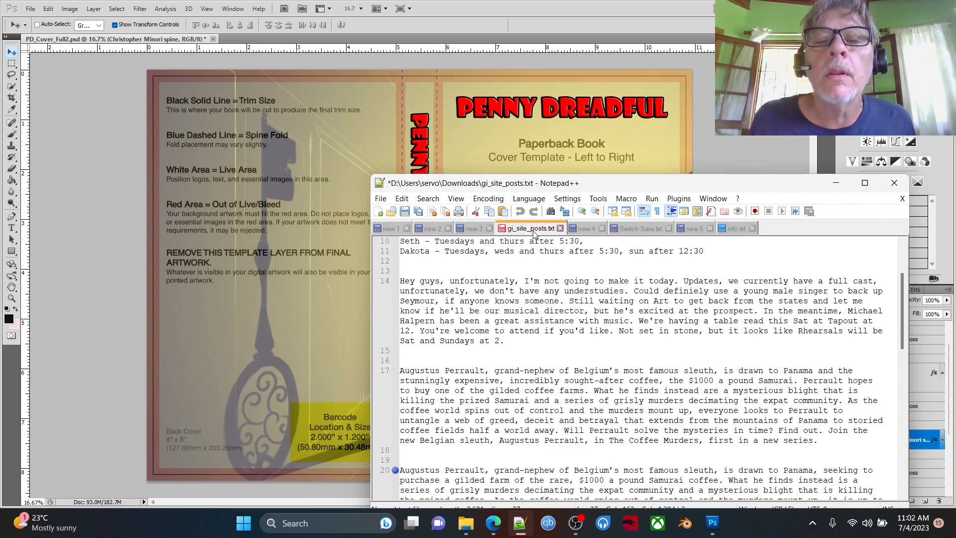
left_click(587, 229)
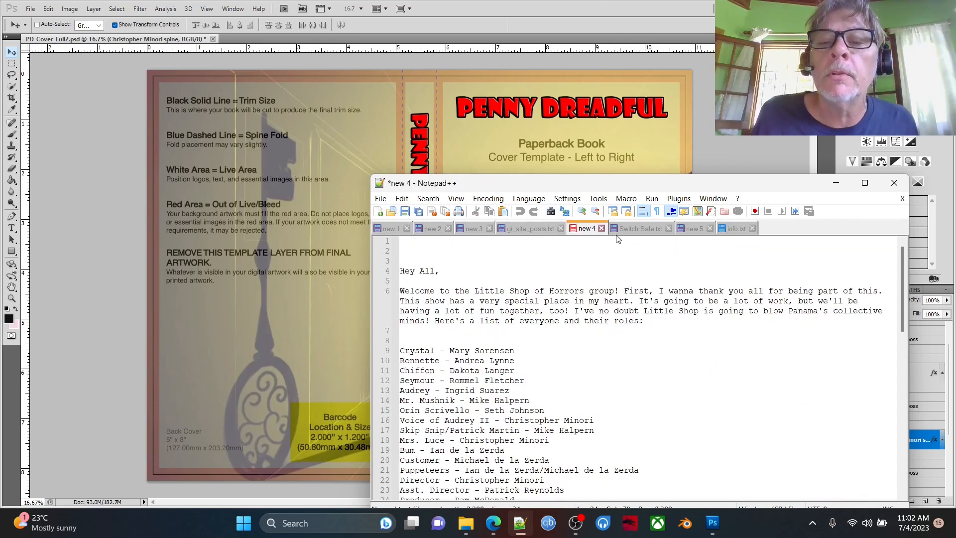
left_click(640, 229)
left_click(695, 229)
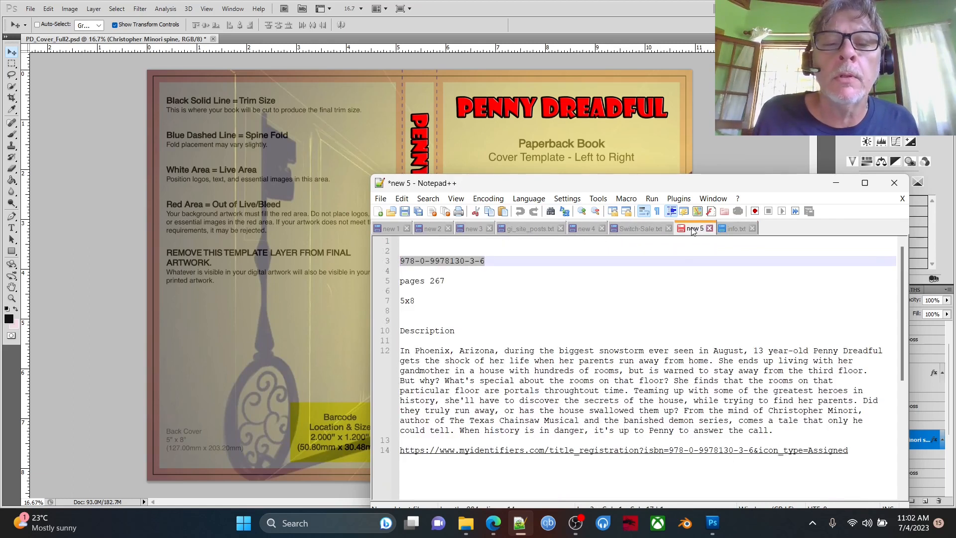
left_click_drag(400, 350, 775, 431)
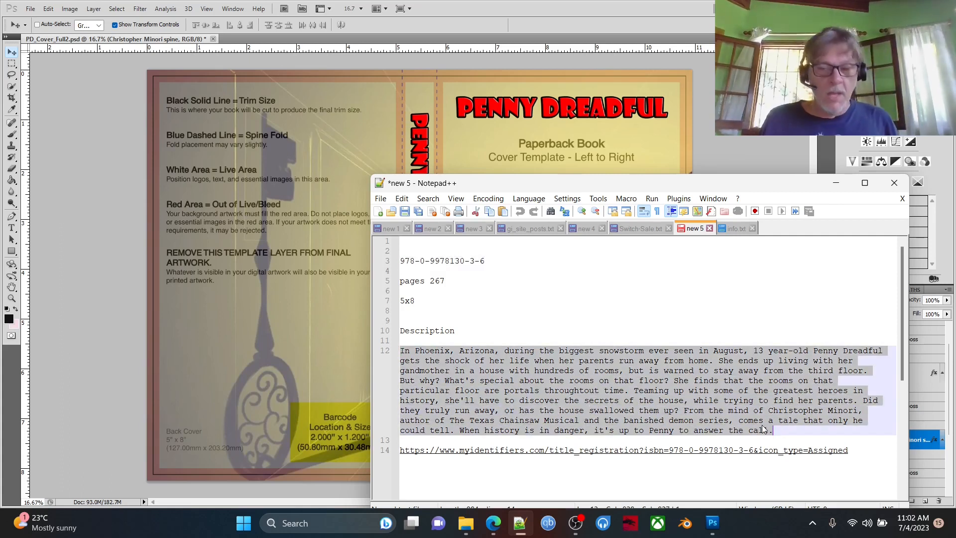
Return to Photoshop and paste the book description into a new horizontal text box spanning the upper back cover.
left_click(837, 183)
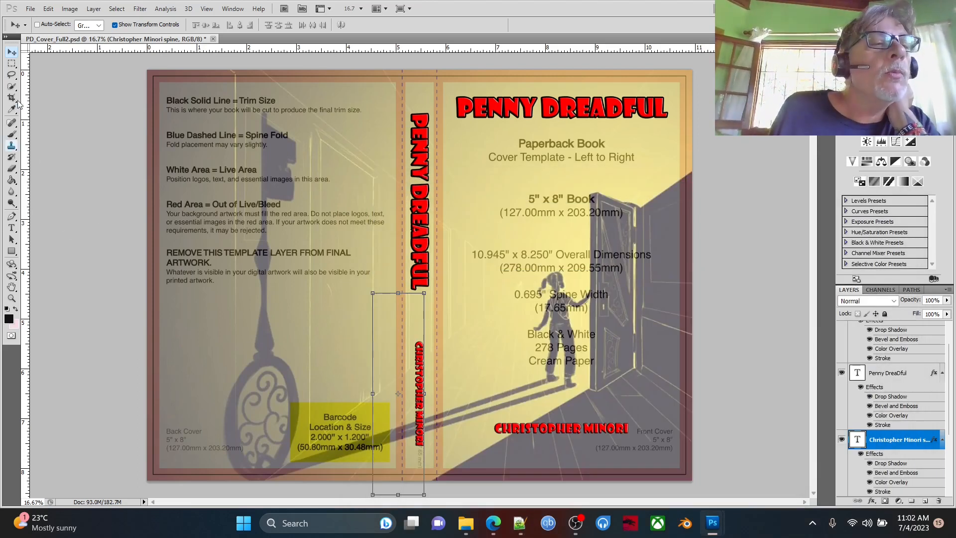
left_click(11, 228)
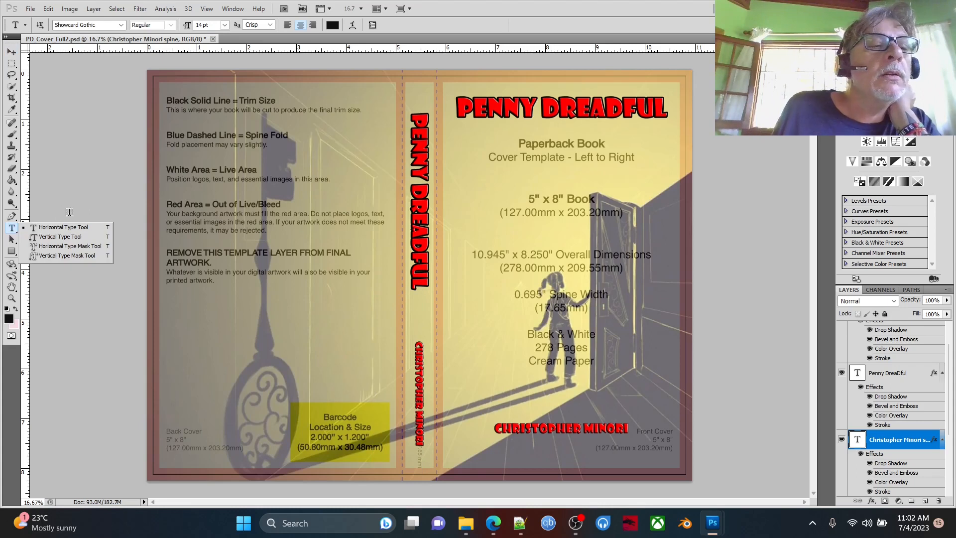
left_click_drag(172, 112, 391, 369)
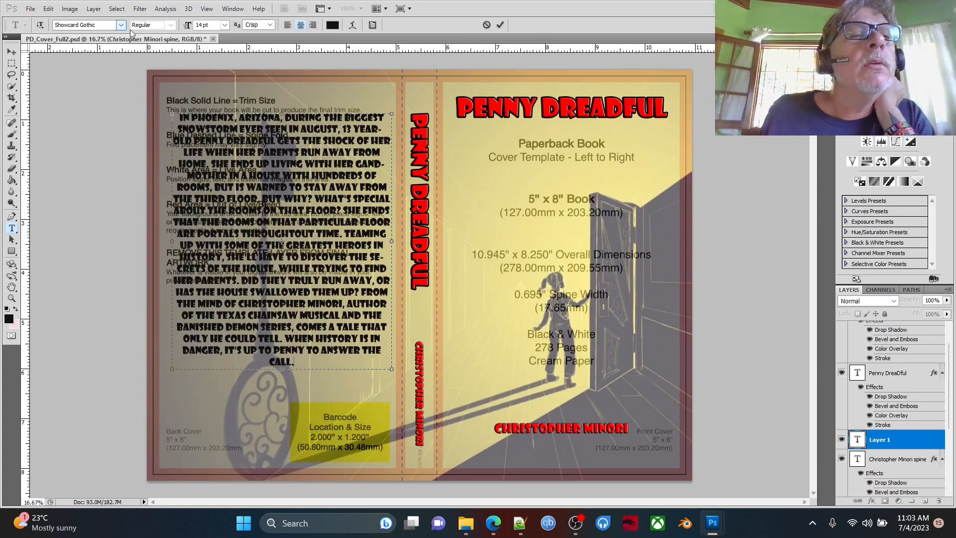
Select the whole back cover description and set its font to Georgia.
left_click_drag(318, 362, 136, 40)
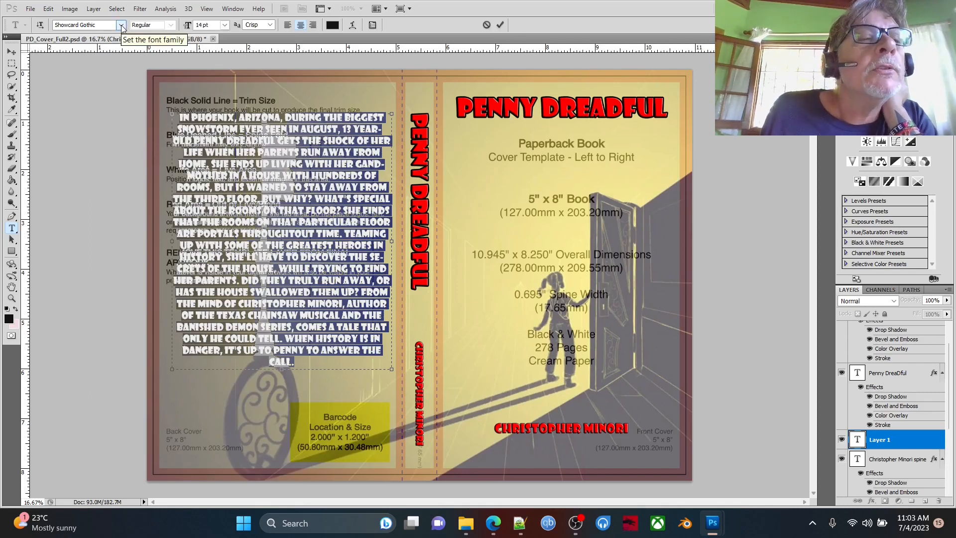
left_click(121, 25)
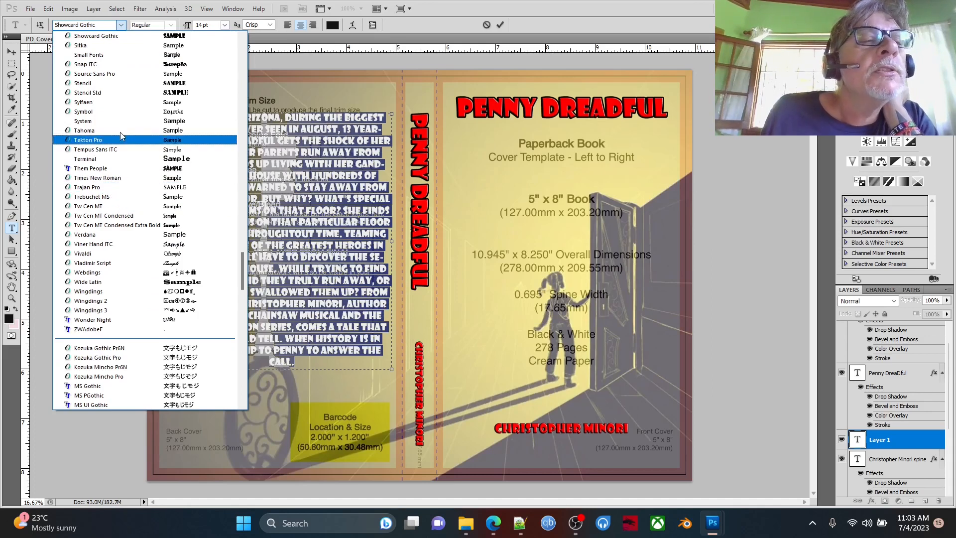
scroll(125, 111, "up", 7)
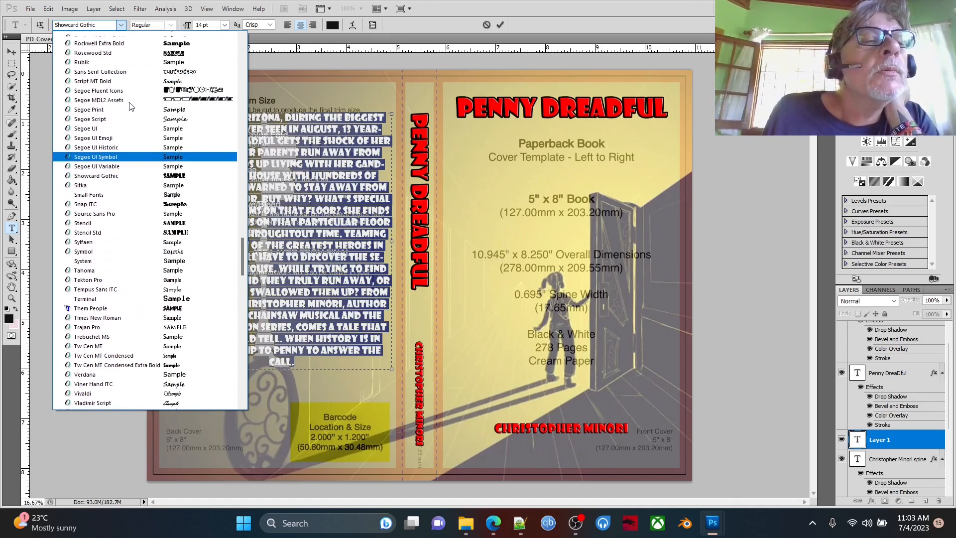
scroll(127, 102, "up", 14)
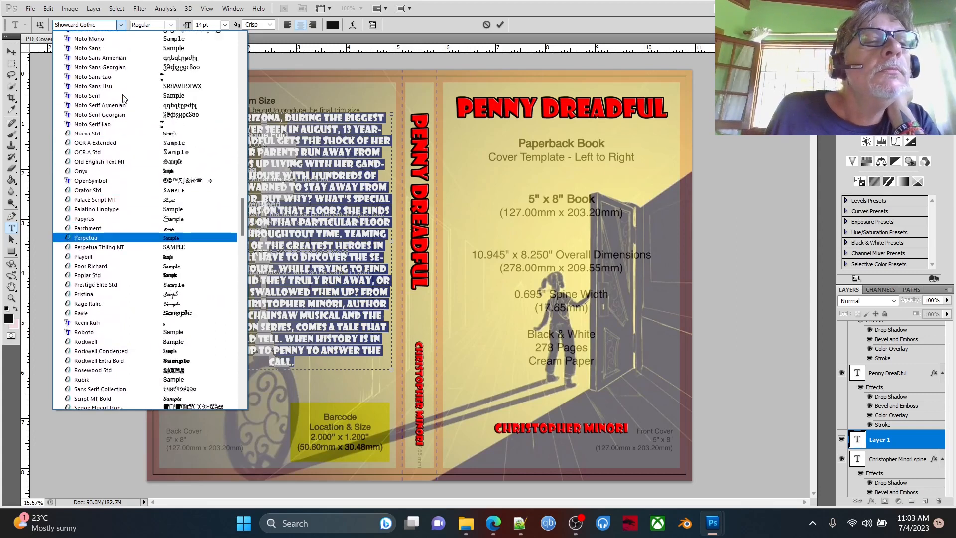
scroll(124, 98, "up", 3)
left_click_drag(246, 209, 249, 63)
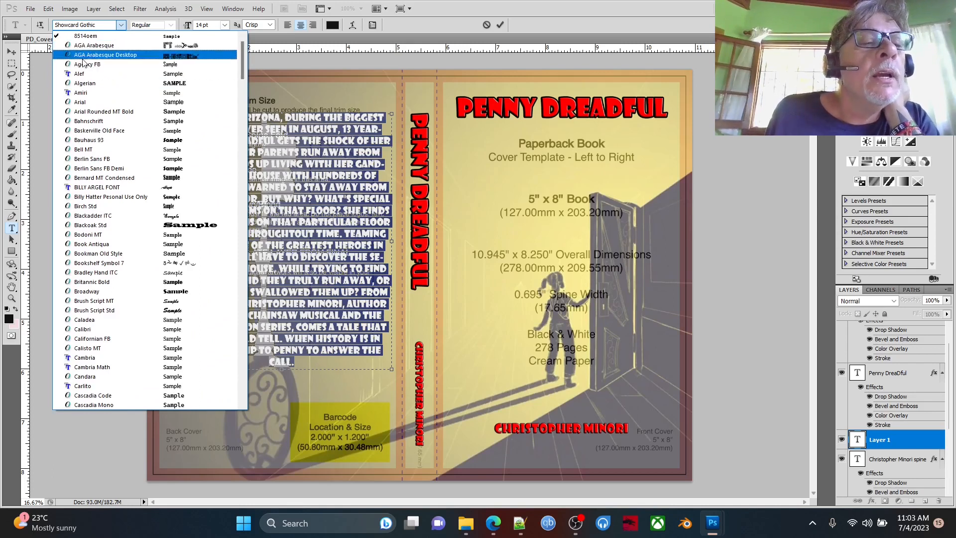
scroll(114, 204, "down", 9)
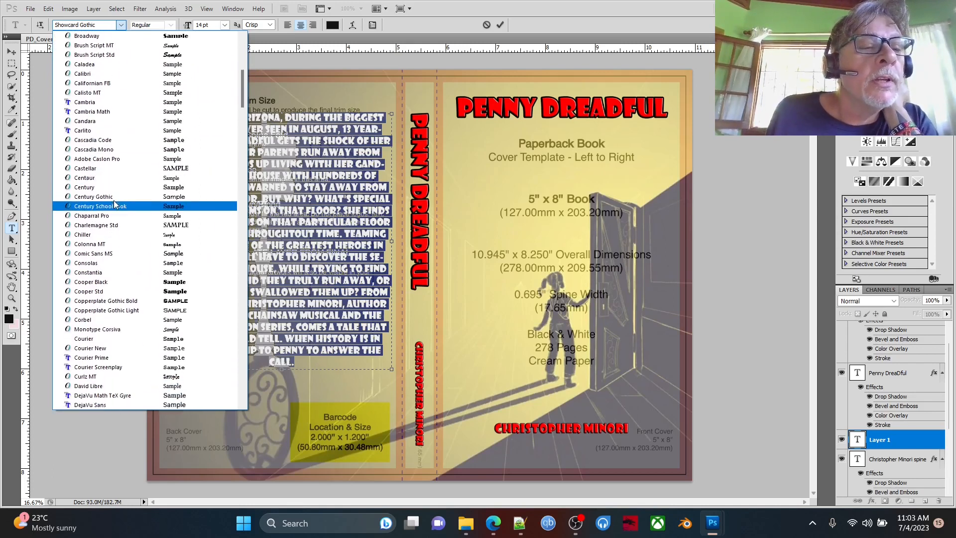
scroll(114, 204, "down", 6)
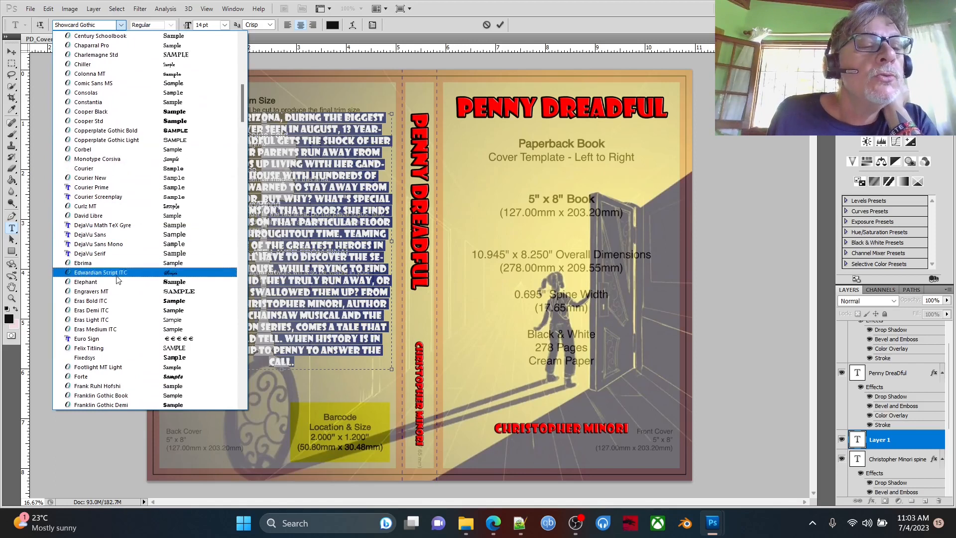
scroll(117, 280, "down", 4)
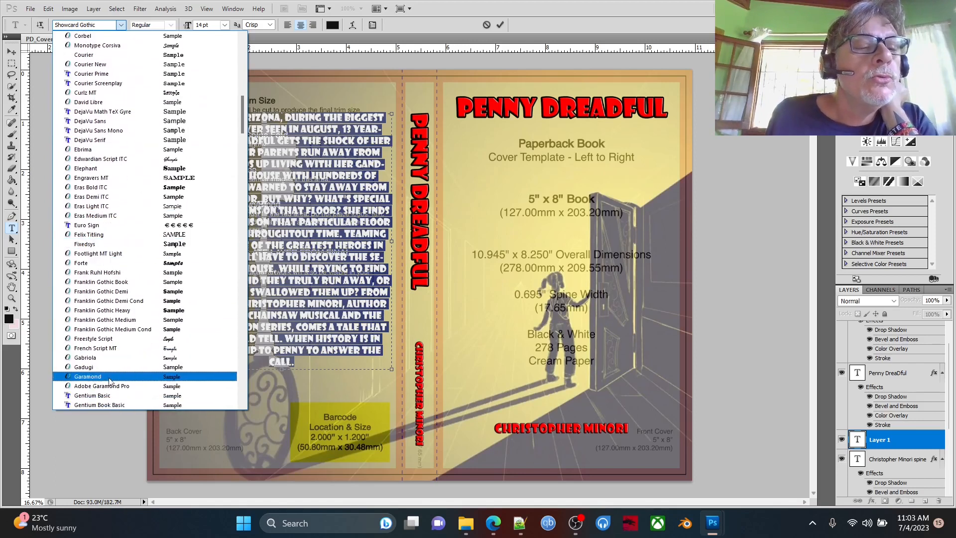
scroll(100, 364, "down", 2)
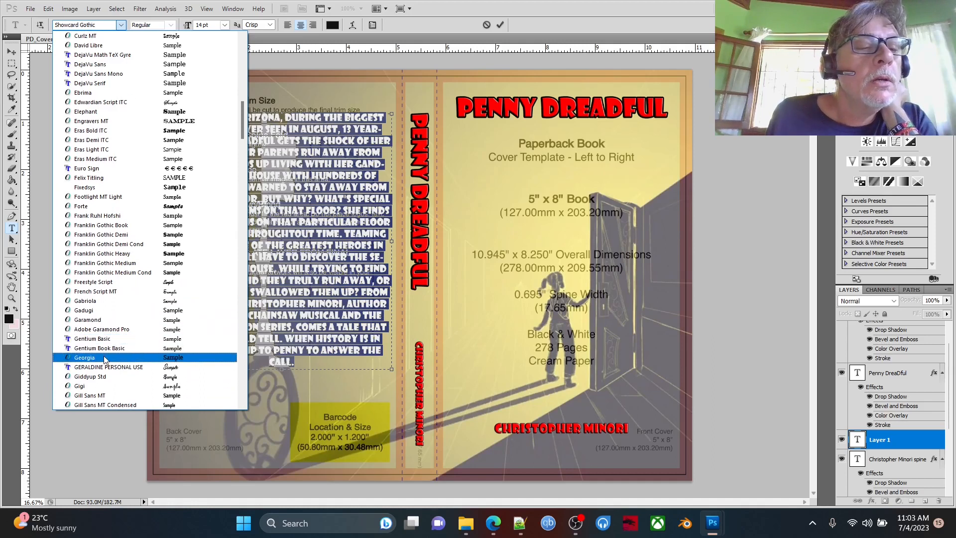
left_click(104, 358)
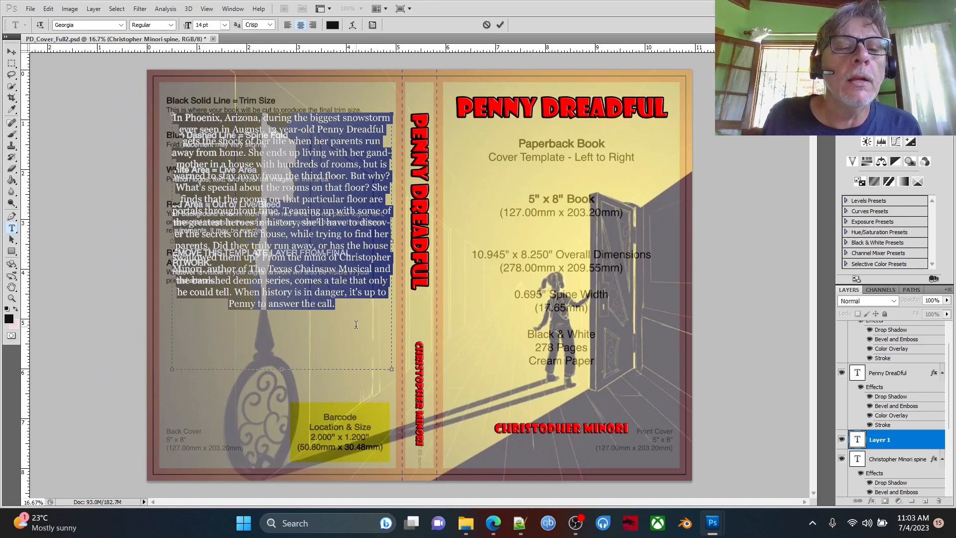
Set the back cover description's text size to 12 pt and commit the text.
left_click(225, 25)
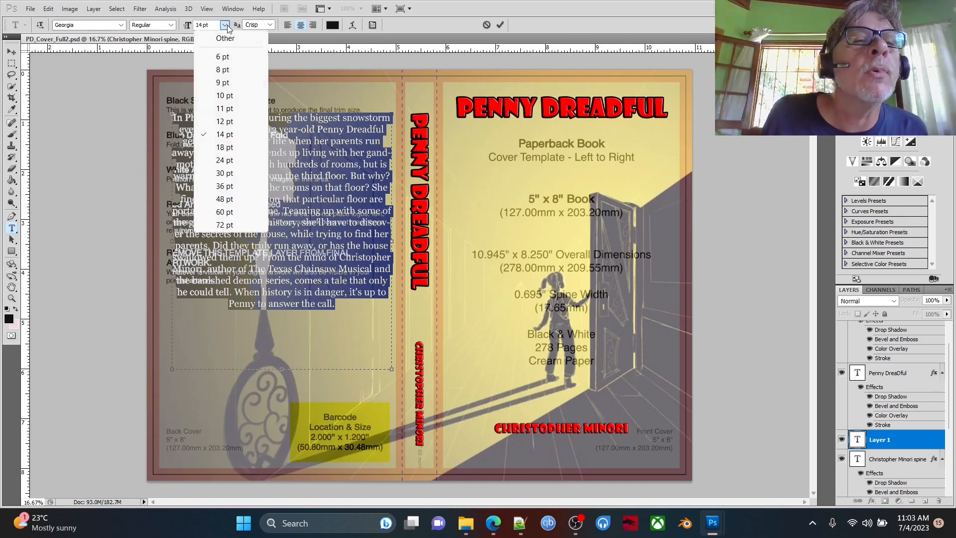
left_click(224, 122)
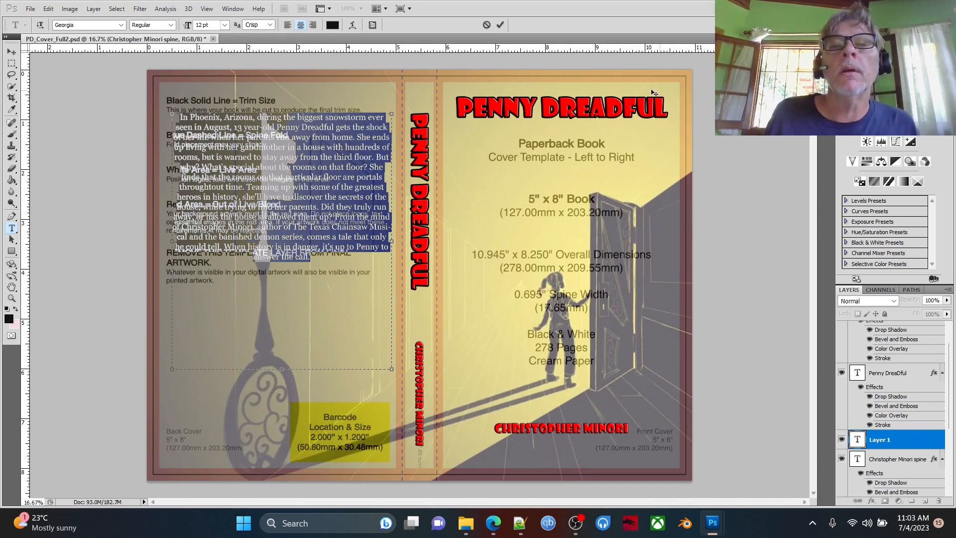
left_click(501, 25)
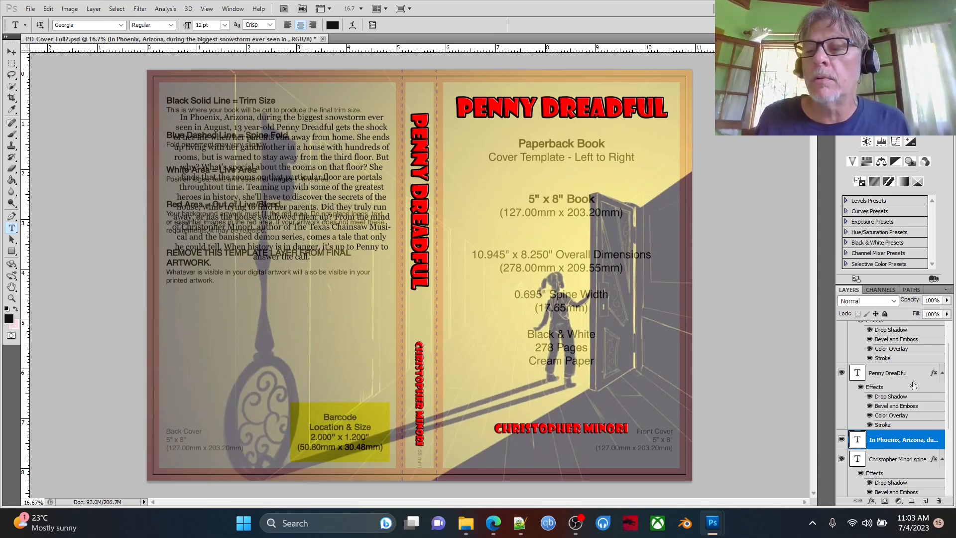
Set the Image layer's opacity to 100% in its blending options.
scroll(884, 438, "down", 3)
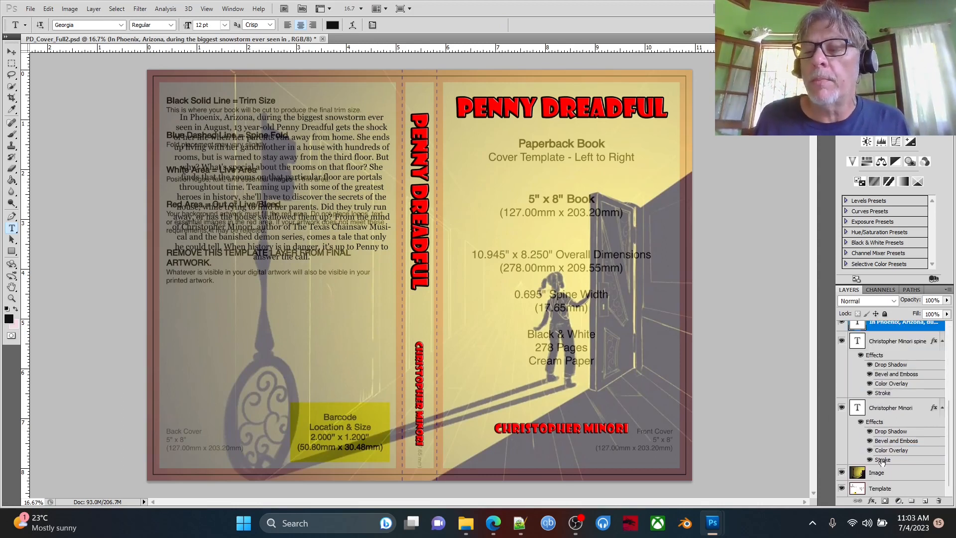
left_click(908, 471)
double_click(909, 472)
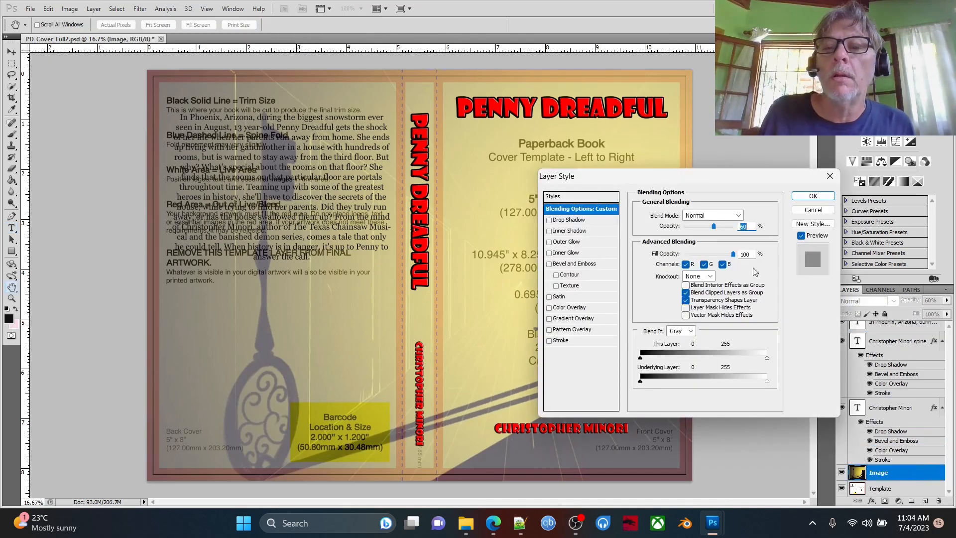
left_click_drag(714, 227, 754, 228)
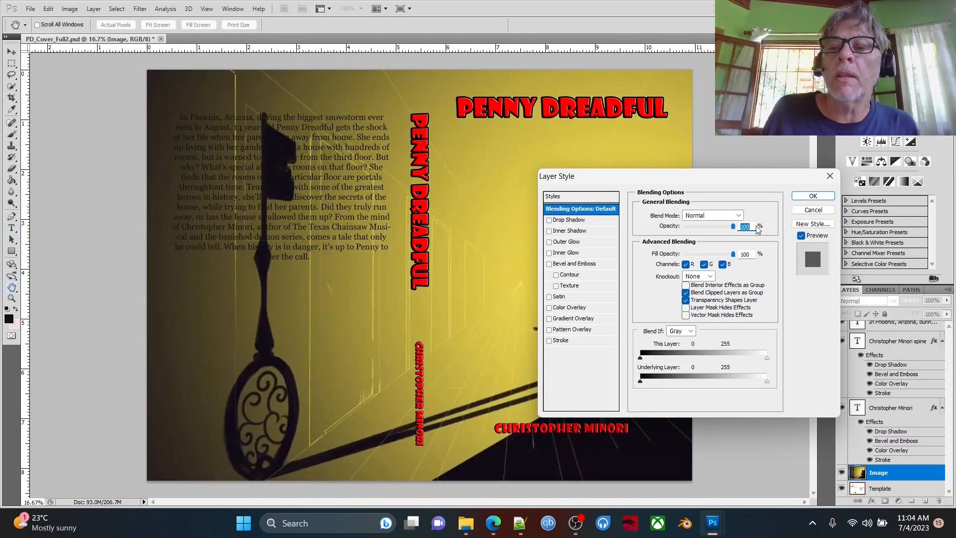
left_click(808, 196)
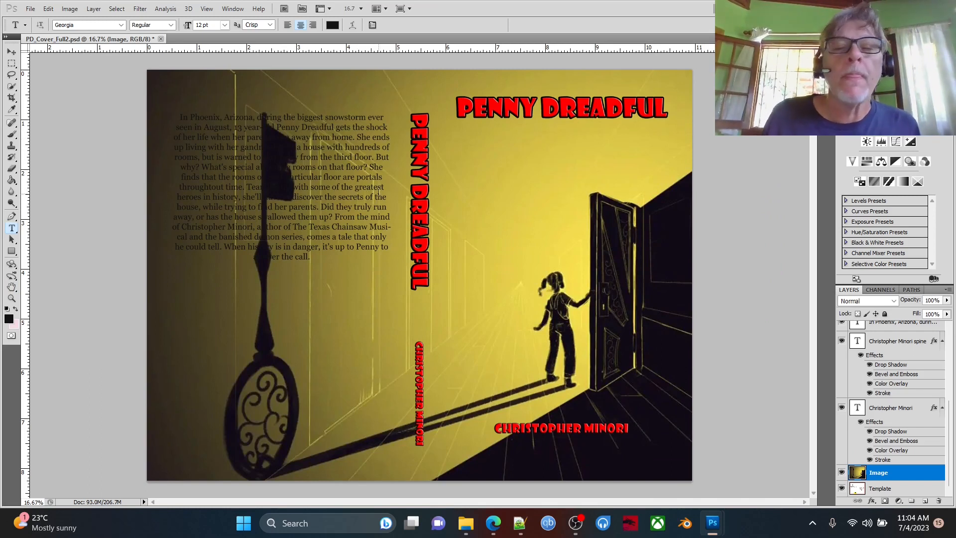
left_click(11, 53)
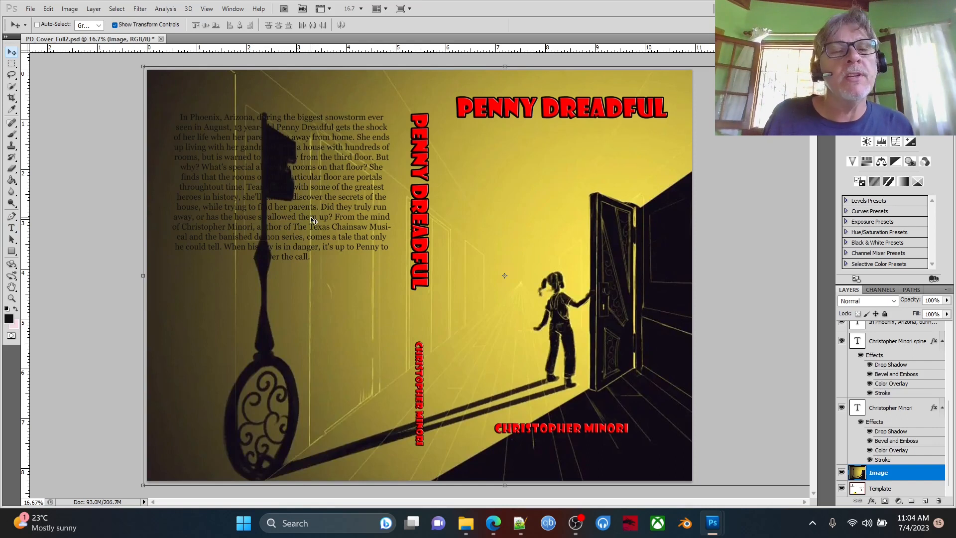
left_click_drag(313, 220, 309, 242)
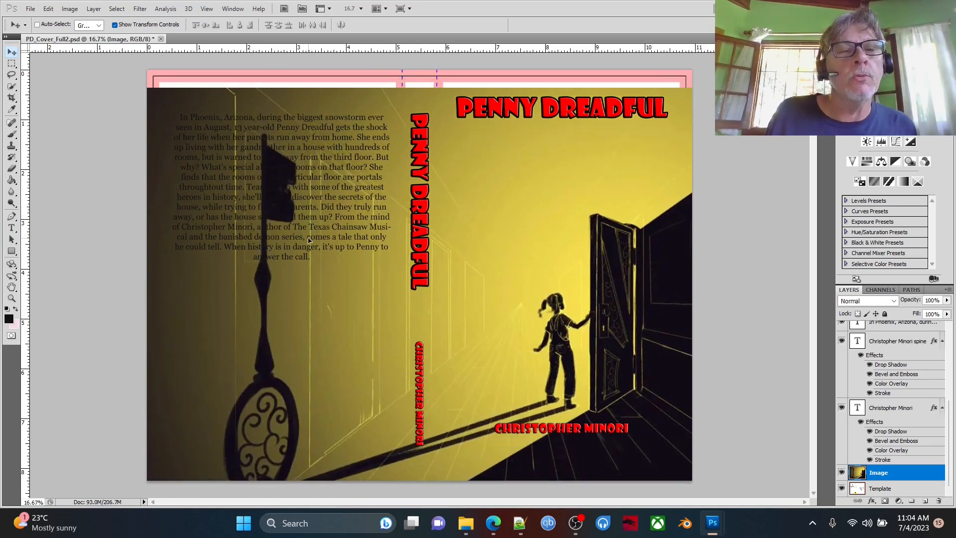
key("ctrl+z")
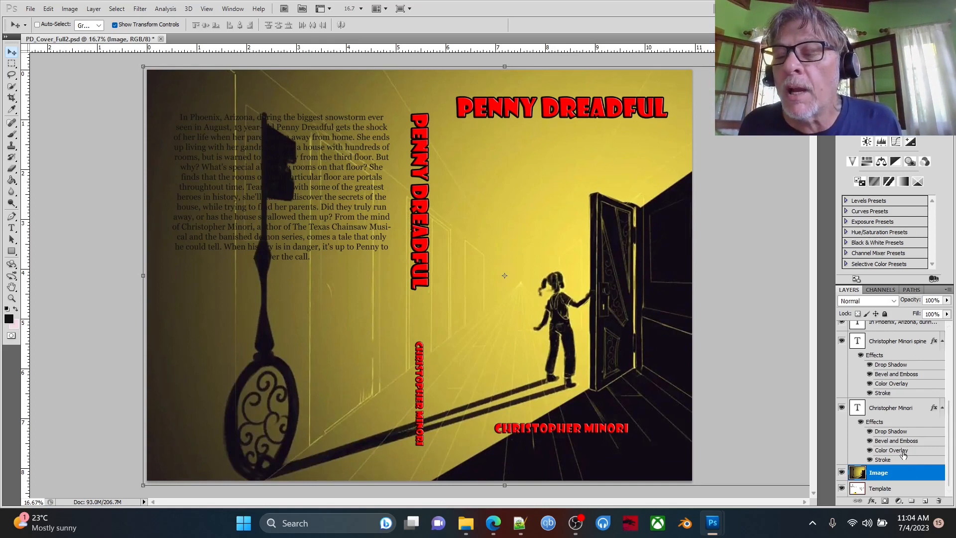
Move the description text down the back cover so that it starts at the lower edge of the key's teeth.
scroll(892, 382, "up", 5)
scroll(892, 382, "up", 1)
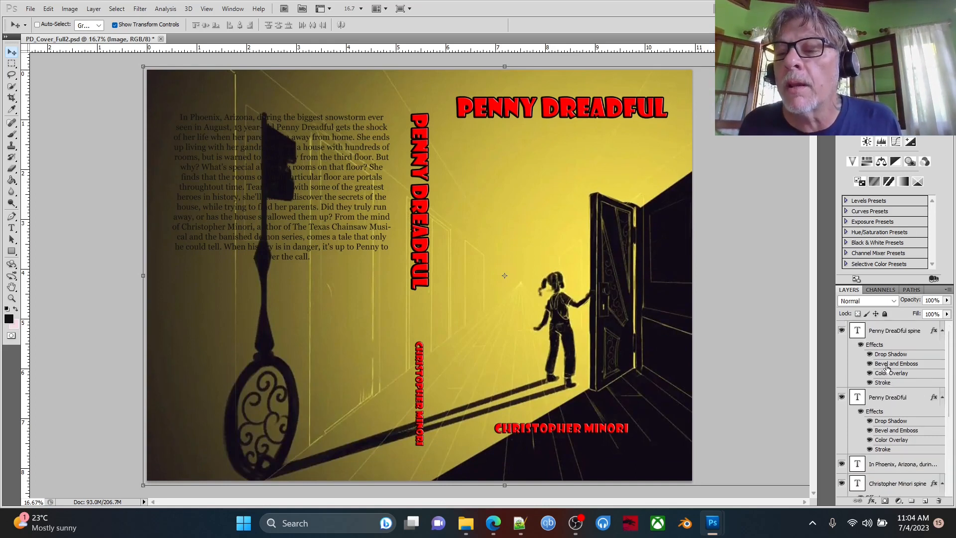
scroll(894, 412, "down", 1)
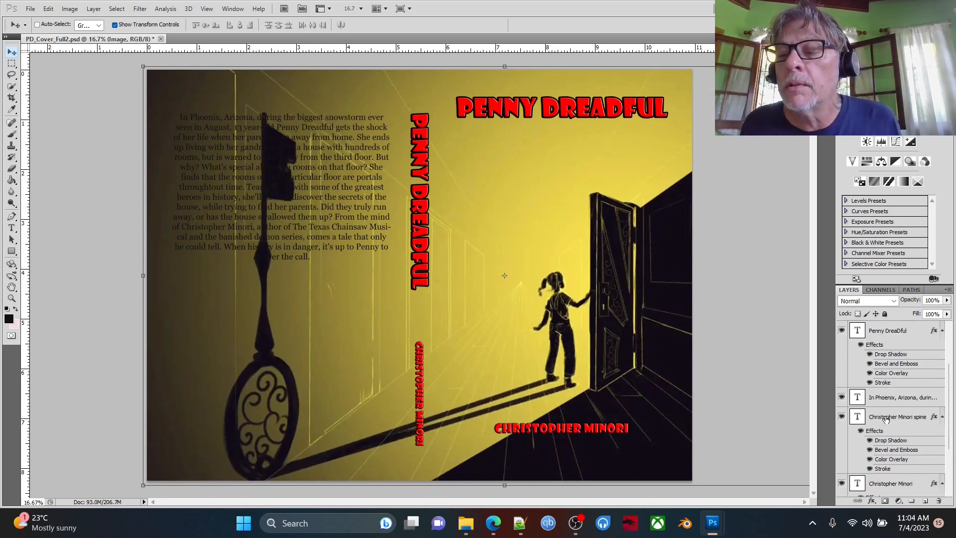
left_click(898, 399)
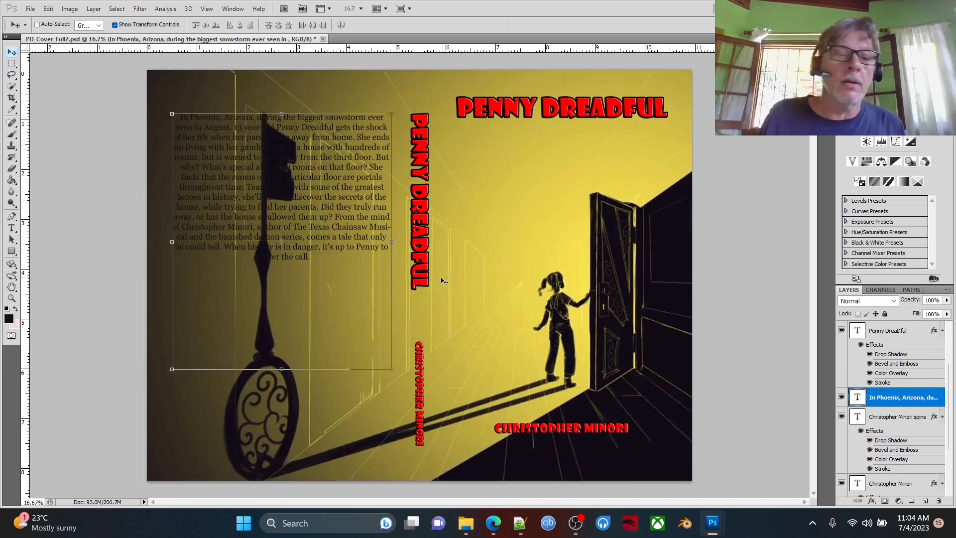
left_click_drag(294, 264, 299, 322)
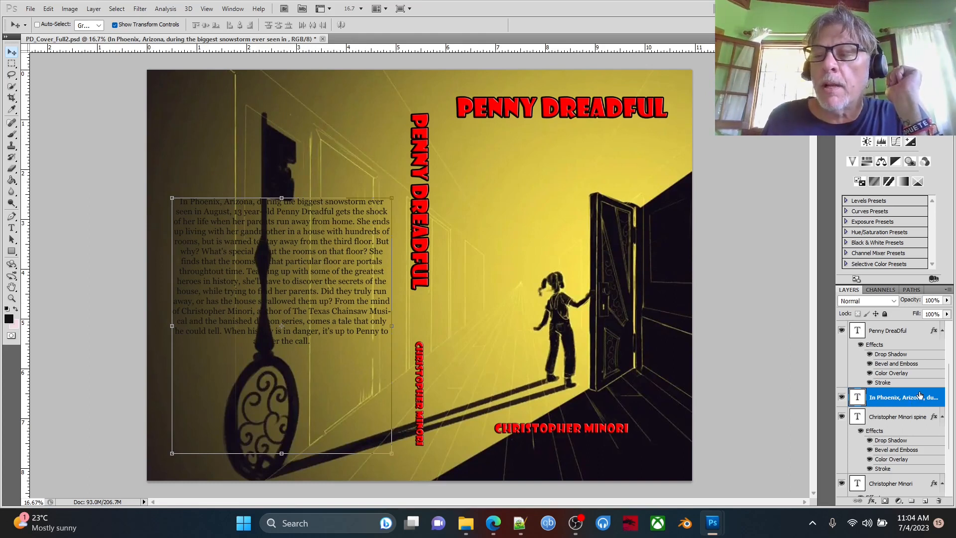
double_click(920, 395)
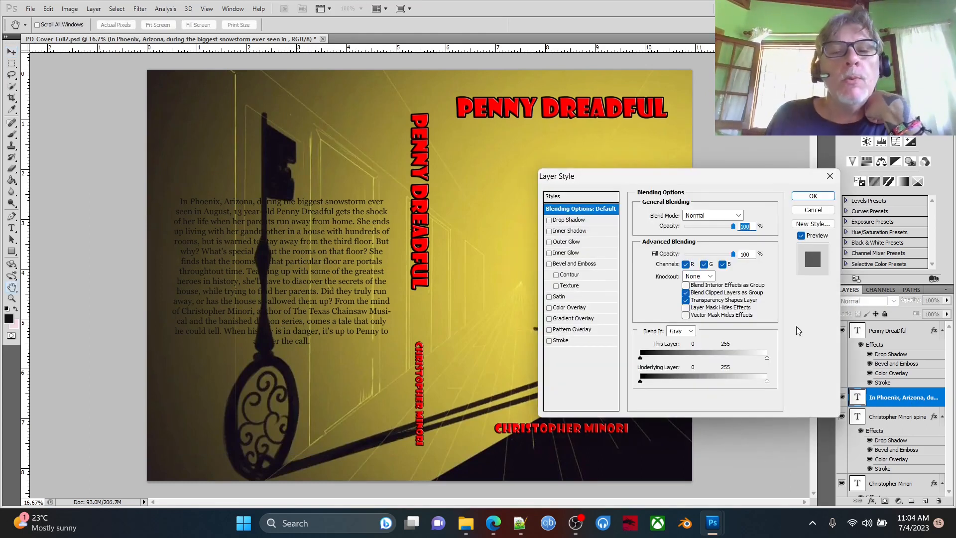
left_click(550, 341)
left_click(565, 342)
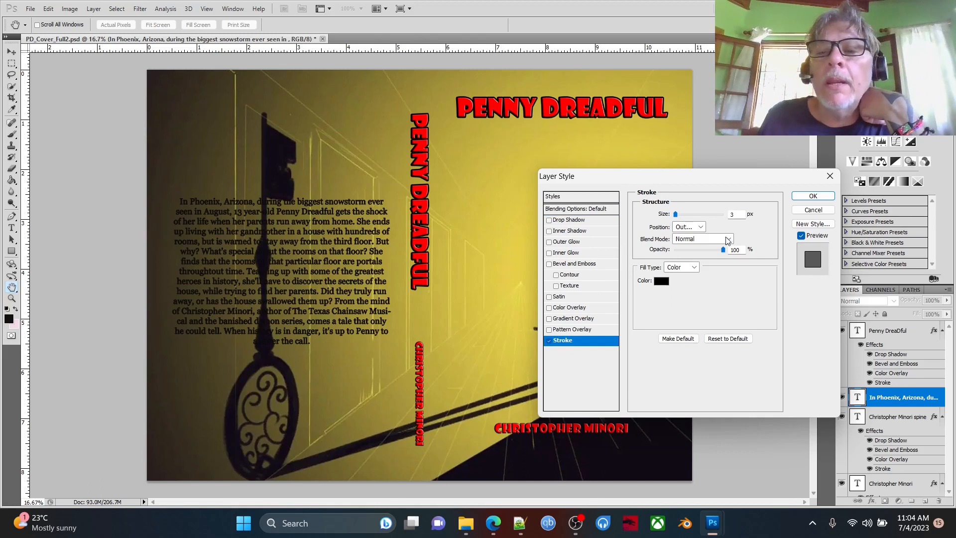
left_click(661, 282)
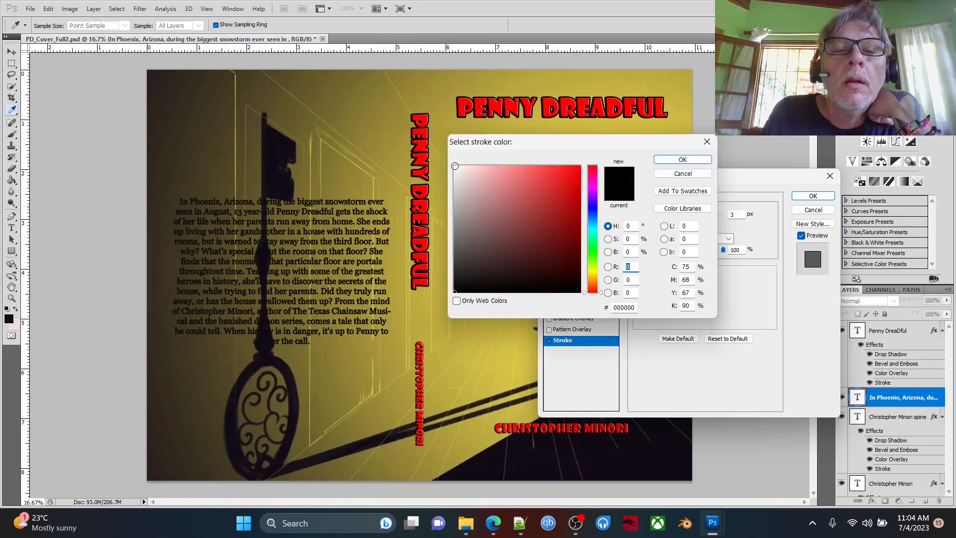
left_click(456, 166)
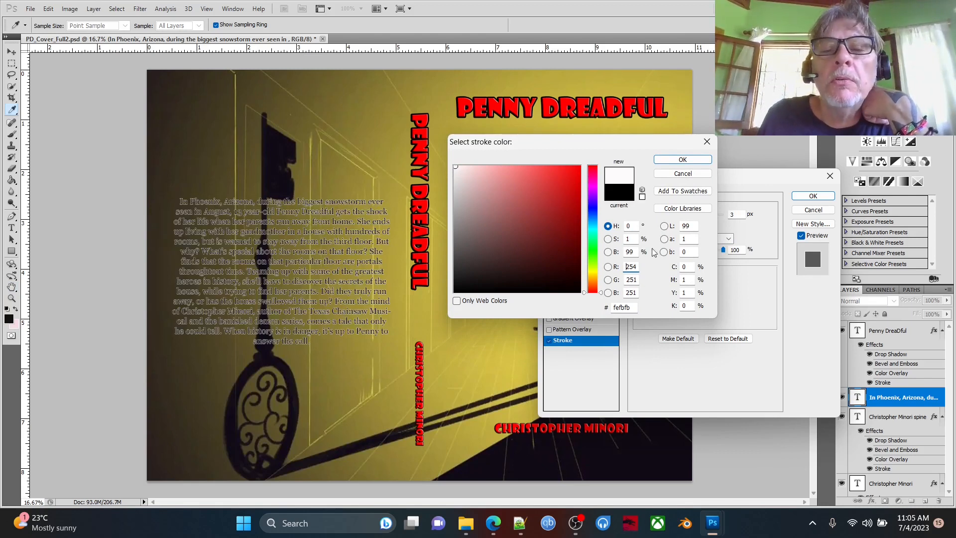
left_click(593, 271)
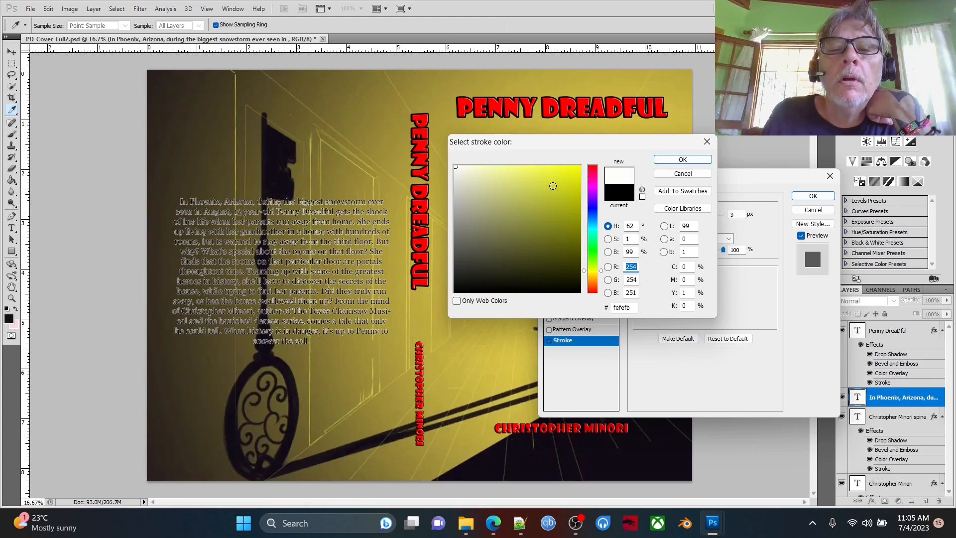
left_click(580, 168)
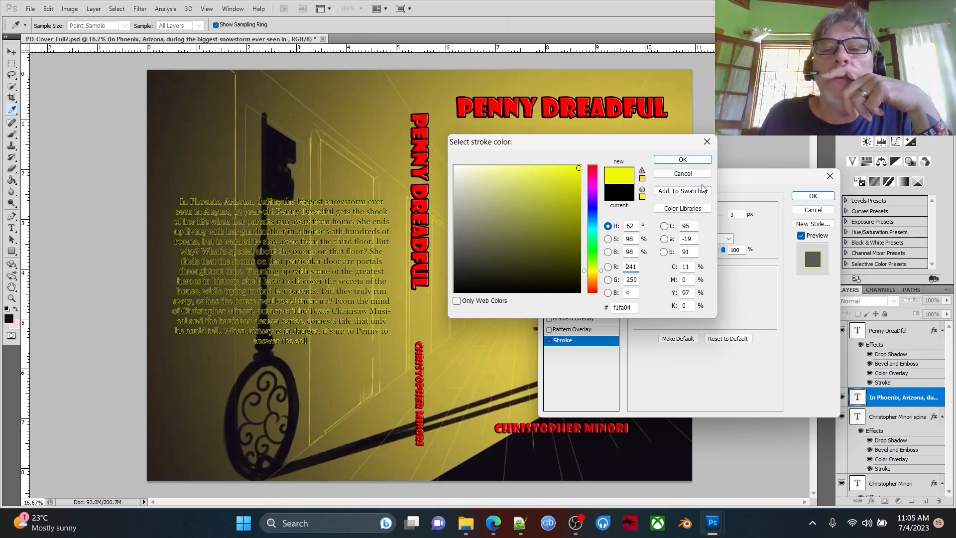
left_click(684, 174)
left_click(812, 209)
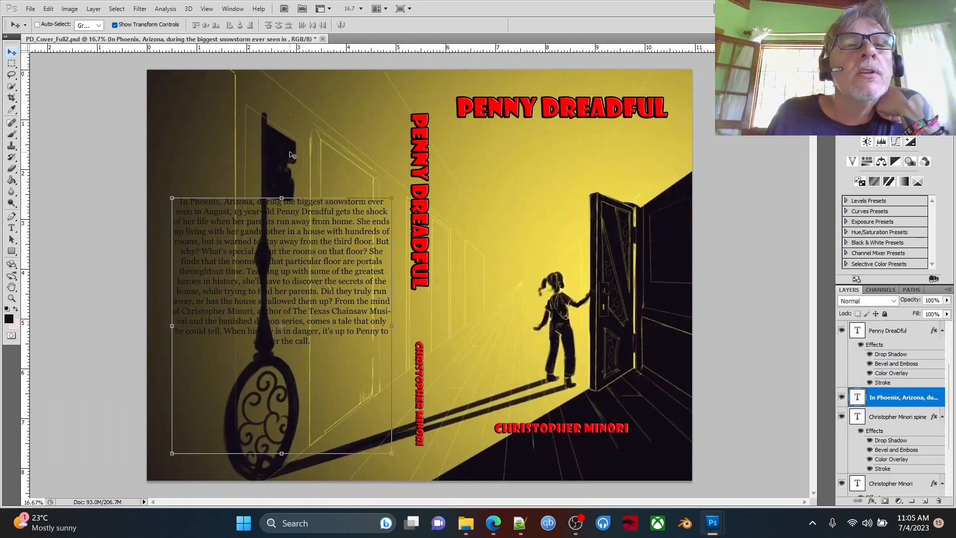
Select the whole back cover description and align its text to the left.
left_click(11, 228)
left_click(325, 342)
left_click_drag(318, 339, 177, 178)
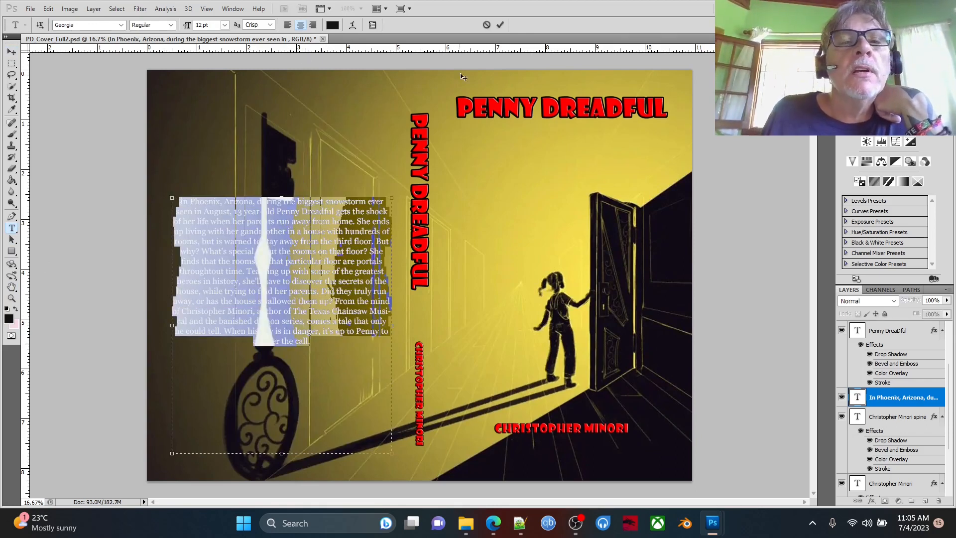
left_click(288, 25)
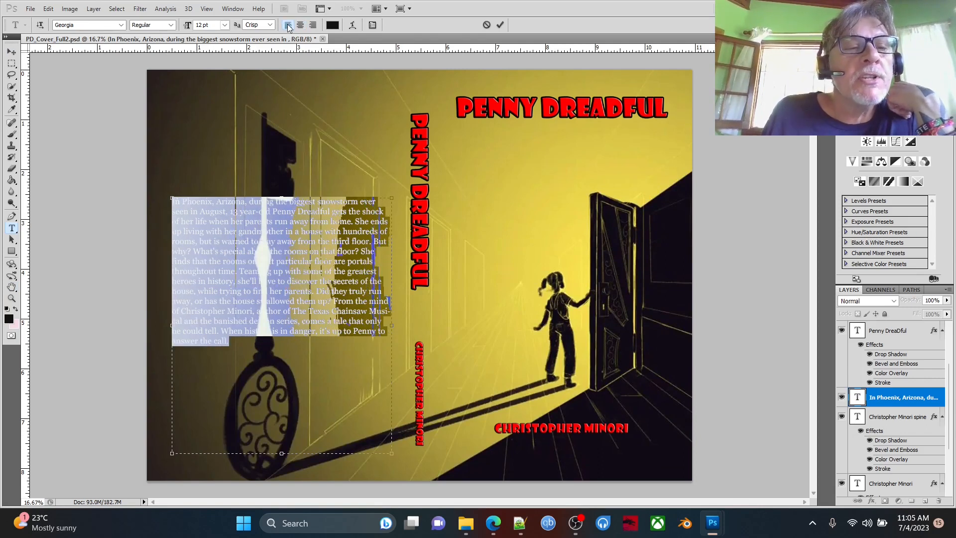
Try bright blue, yellow, red and magenta as the text colour of the back cover description.
left_click(331, 25)
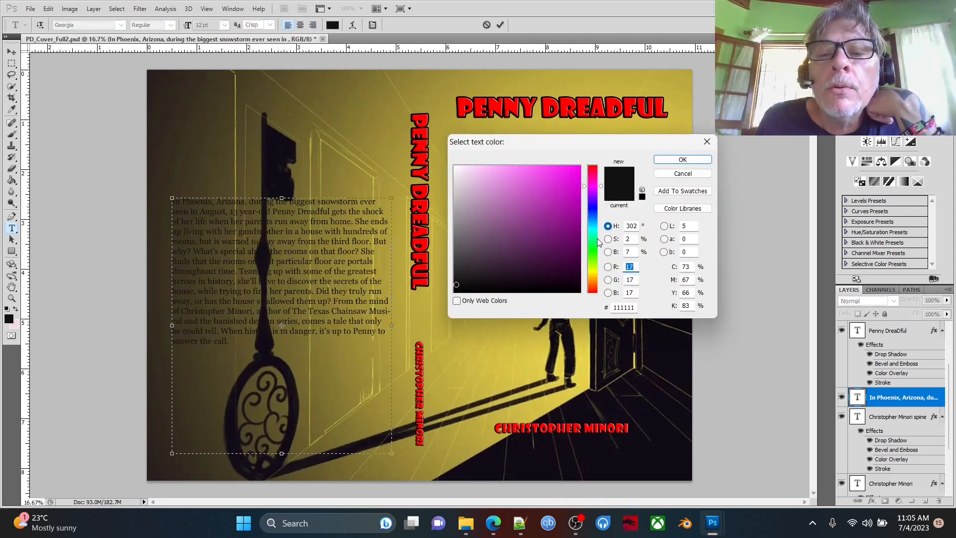
left_click(593, 212)
left_click_drag(573, 182, 579, 166)
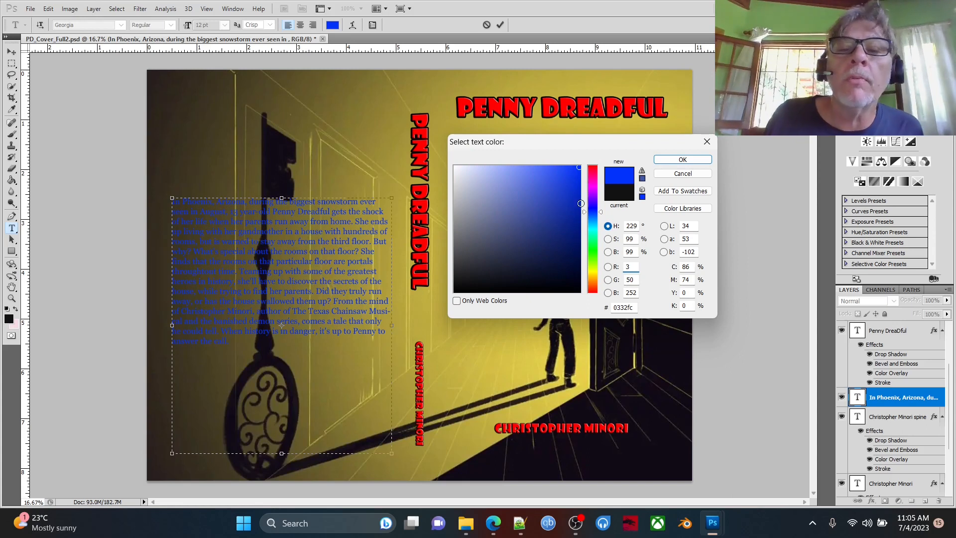
left_click(594, 271)
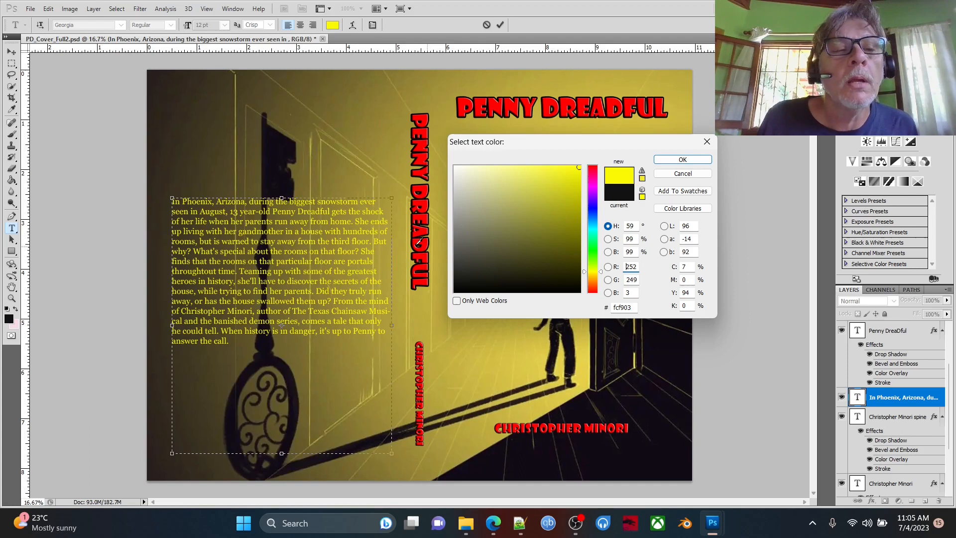
left_click(593, 290)
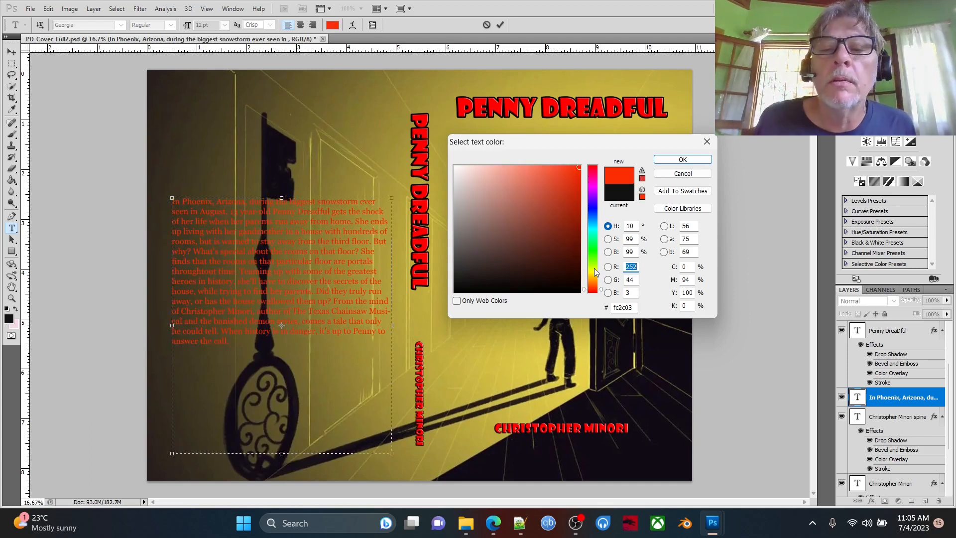
left_click(595, 272)
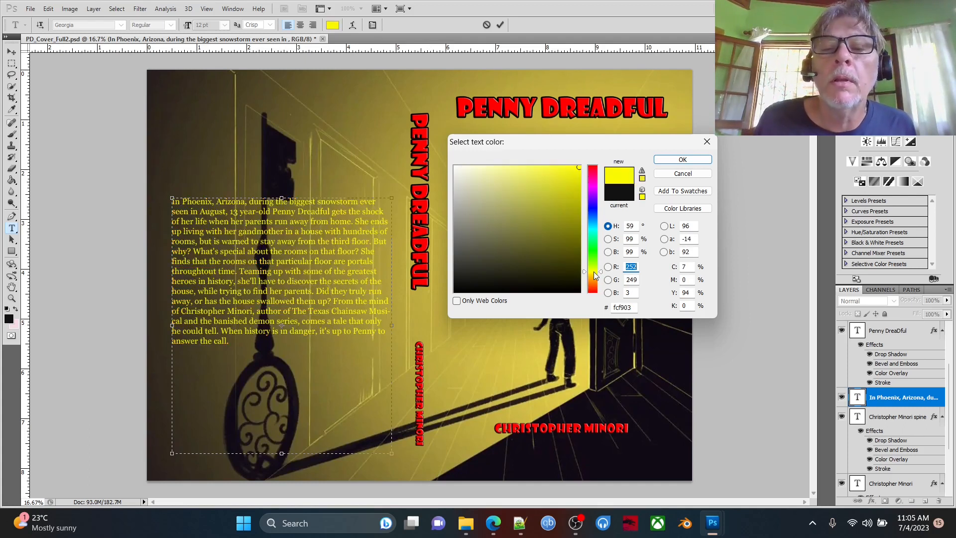
left_click(593, 211)
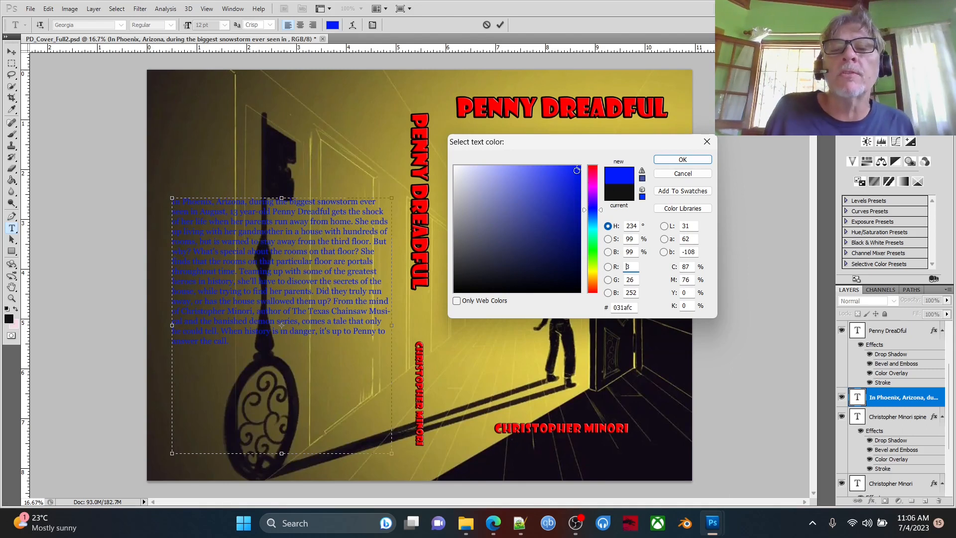
left_click(593, 187)
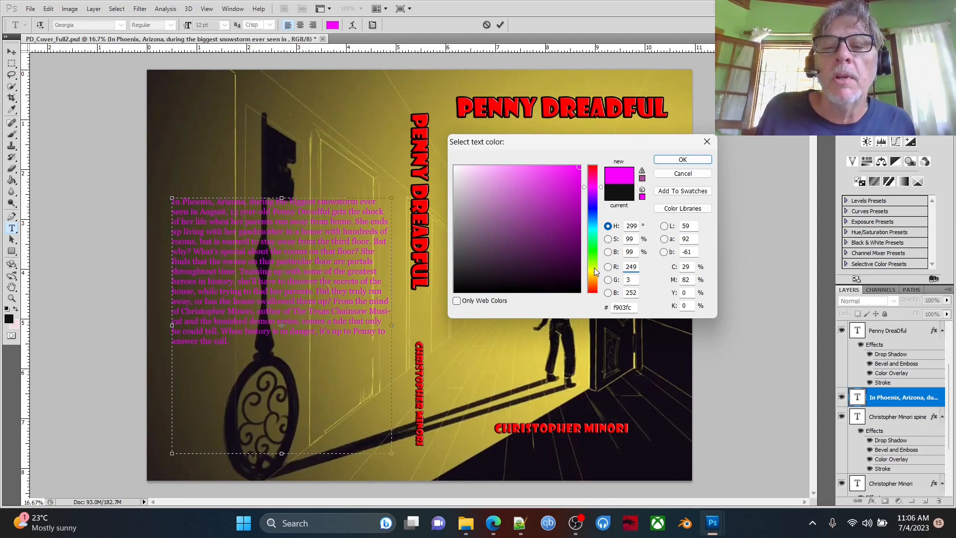
Try several greens and a yellow on the description, and set its text colour to violet 6204fe.
left_click(594, 250)
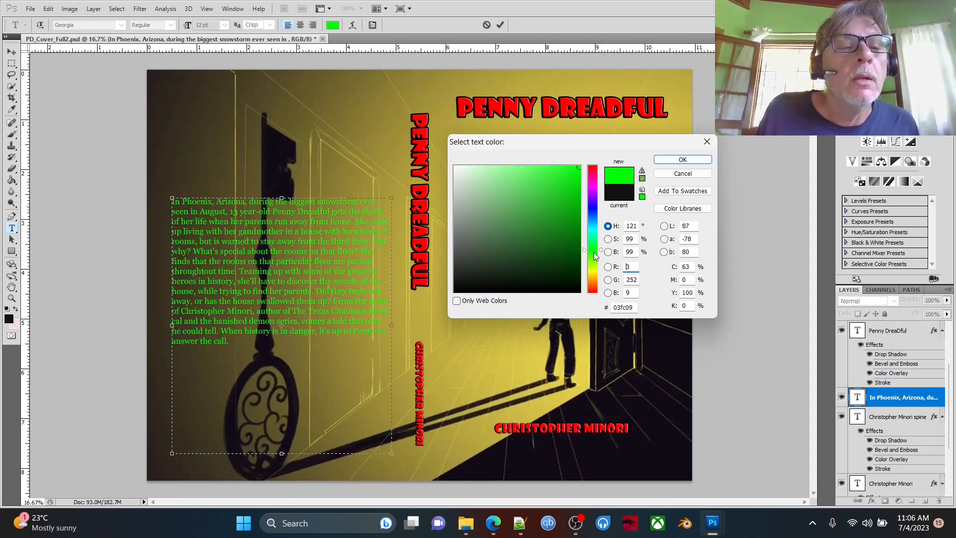
left_click(578, 203)
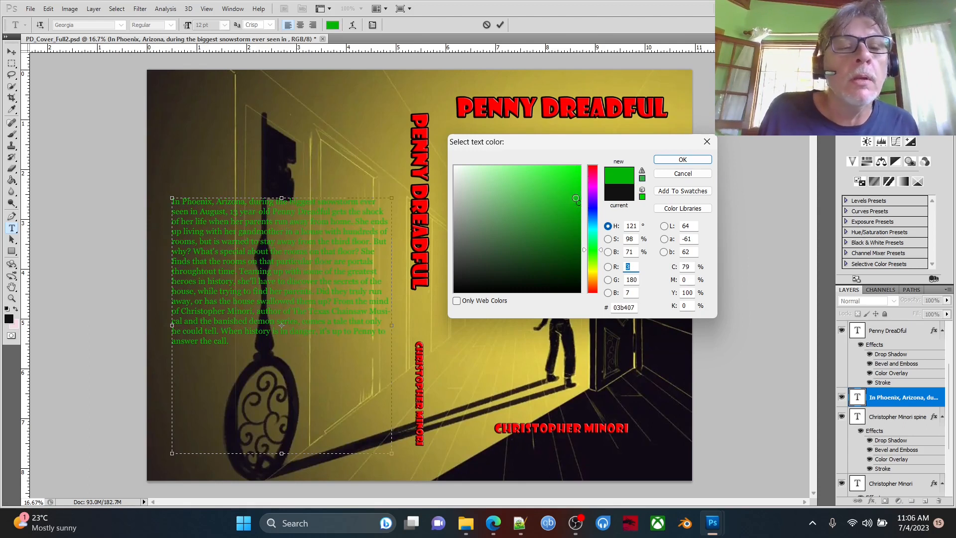
left_click(580, 188)
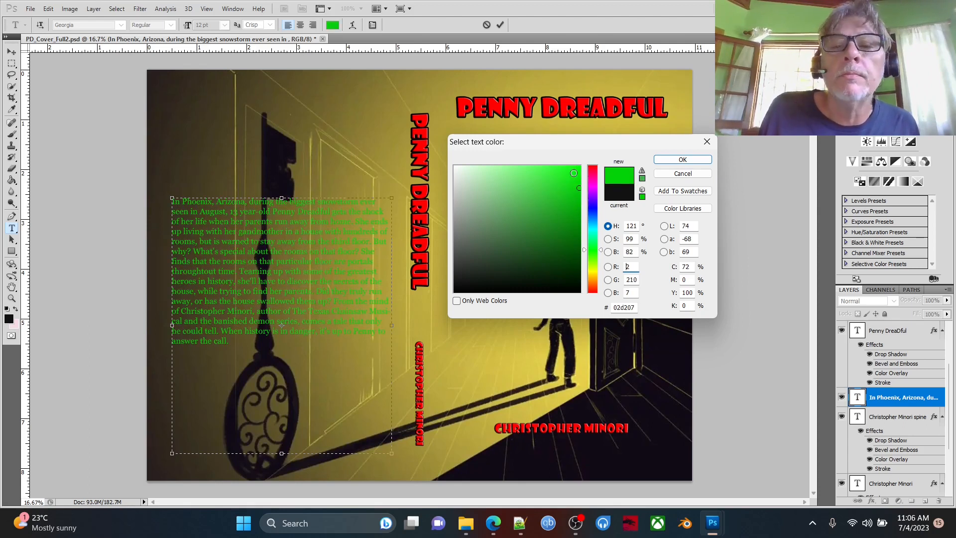
left_click(579, 166)
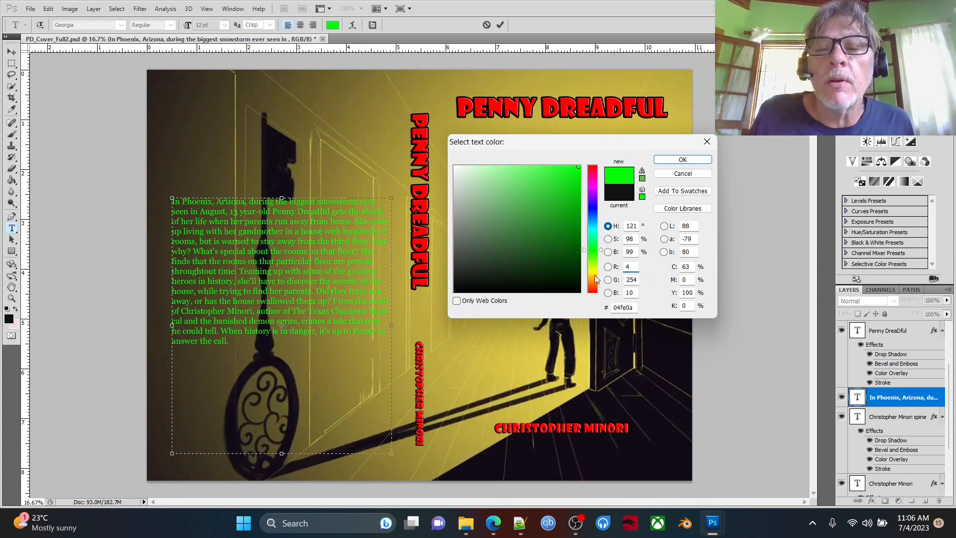
left_click(595, 274)
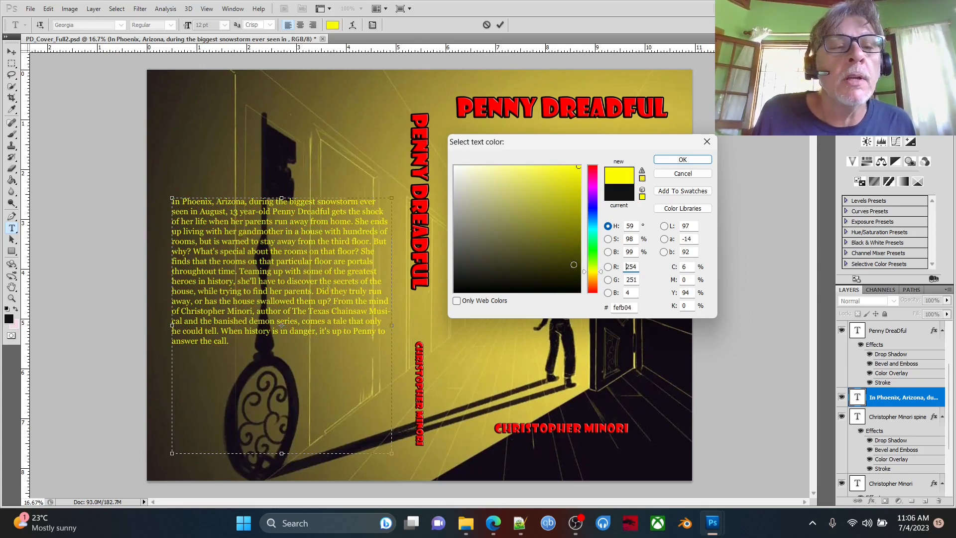
left_click(592, 201)
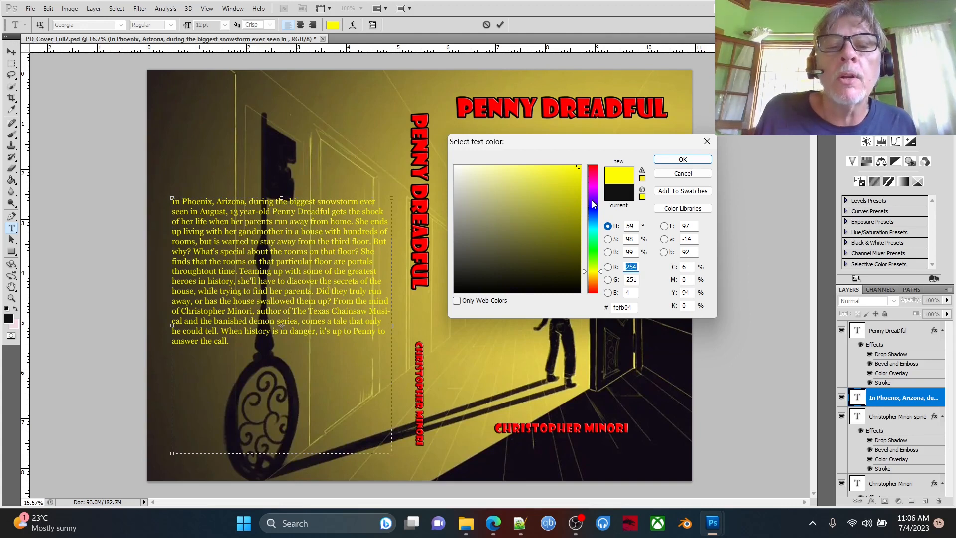
left_click(691, 161)
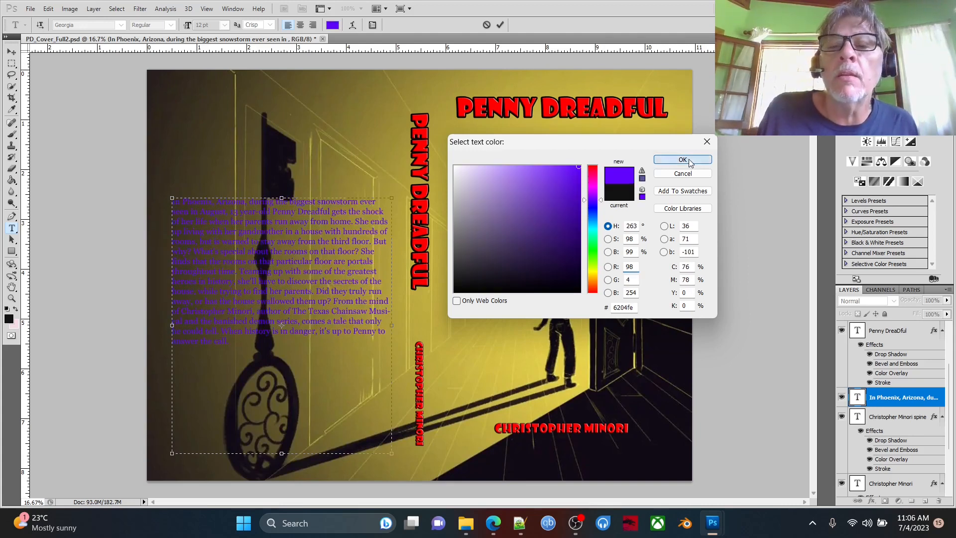
left_click(927, 394)
double_click(927, 394)
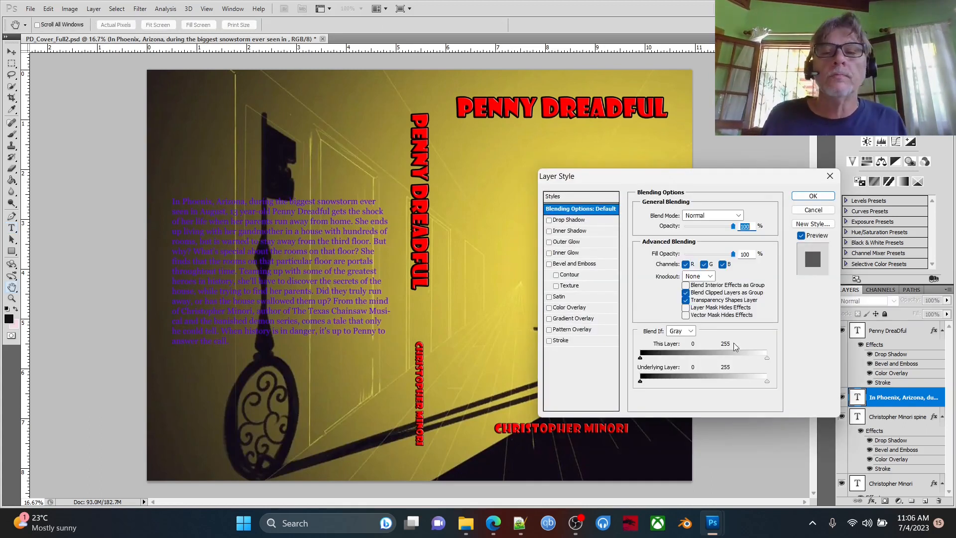
left_click(550, 341)
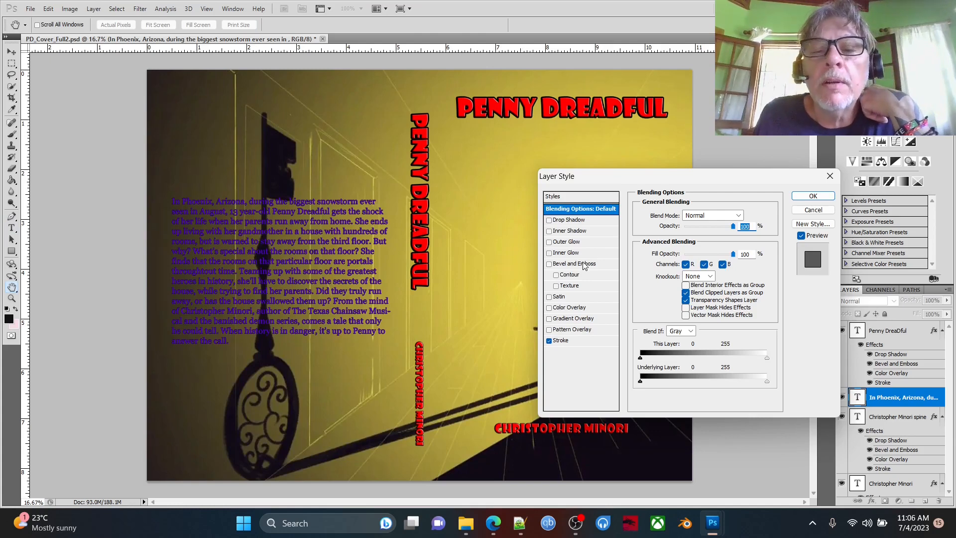
left_click(549, 342)
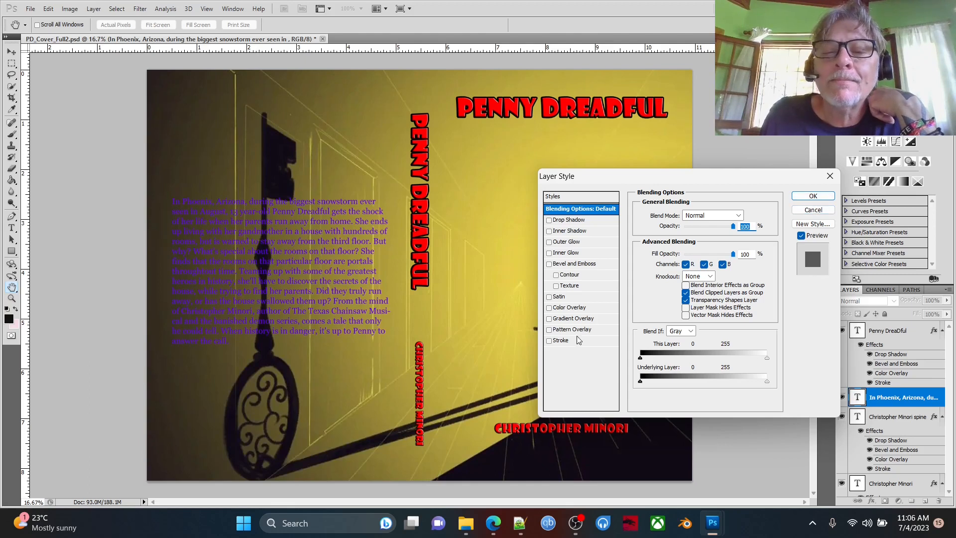
left_click(550, 341)
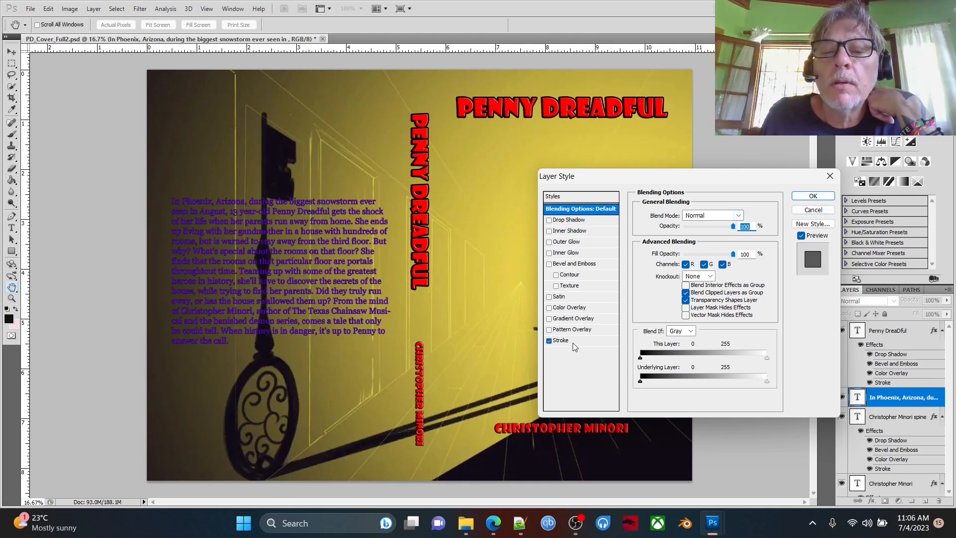
left_click(573, 343)
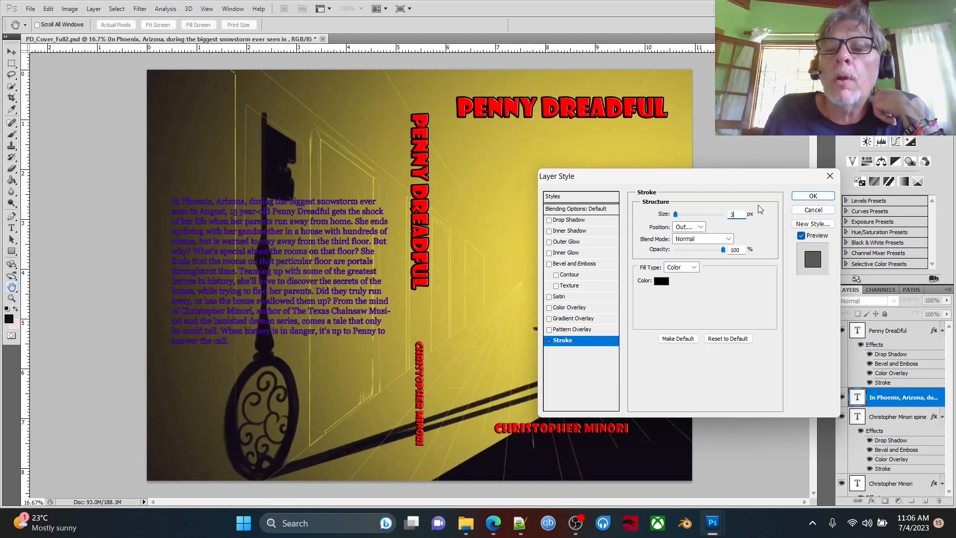
key("BackSpace")
type("1")
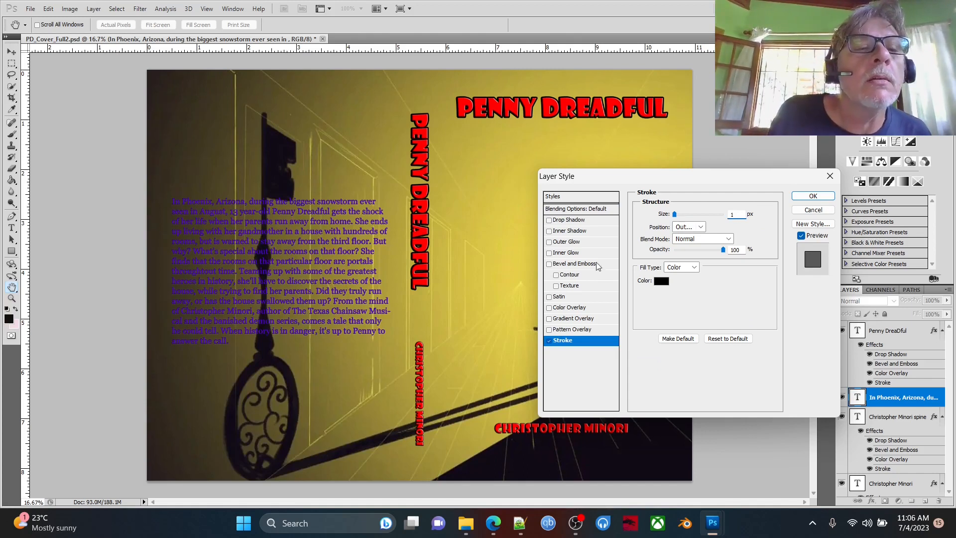
left_click(813, 209)
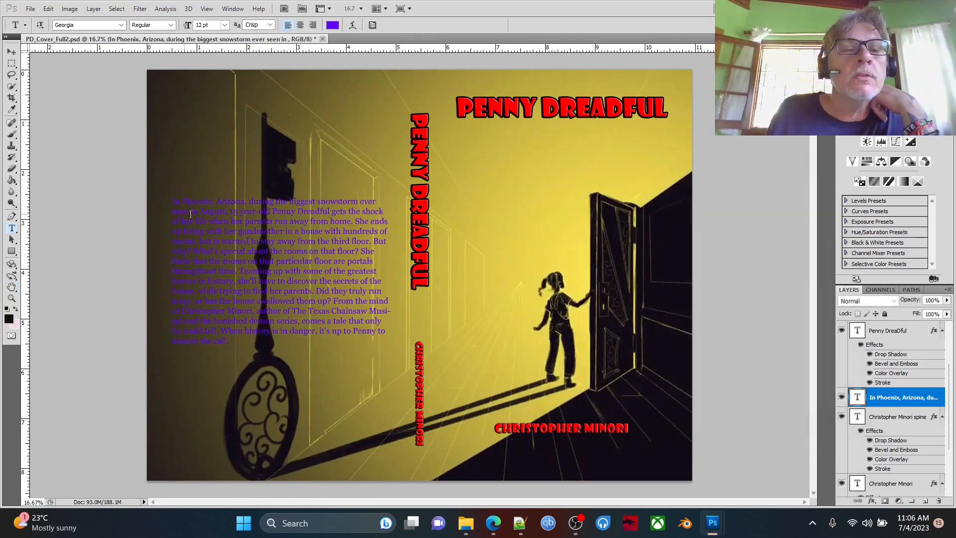
Select the whole back cover description and set its text colour to yellow fee904.
left_click(292, 265)
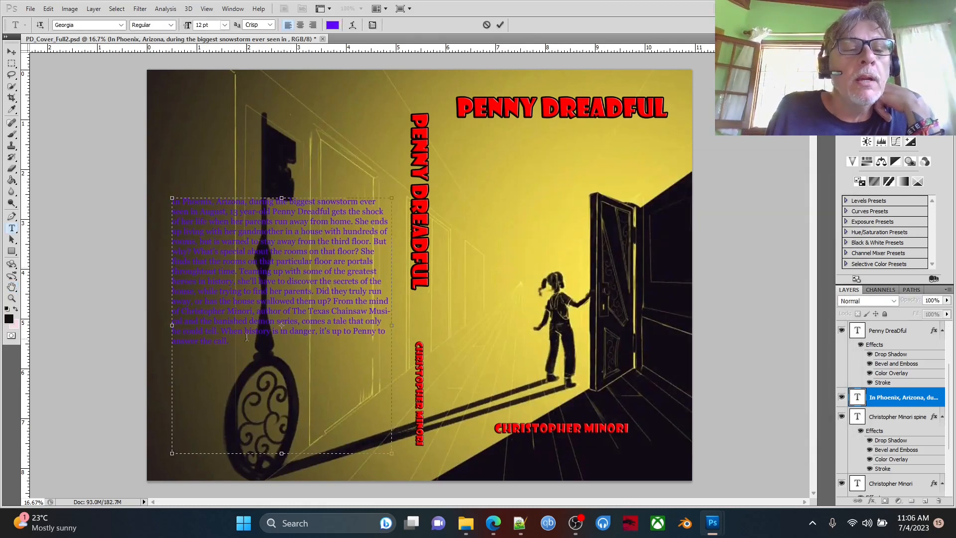
left_click_drag(236, 343, 166, 197)
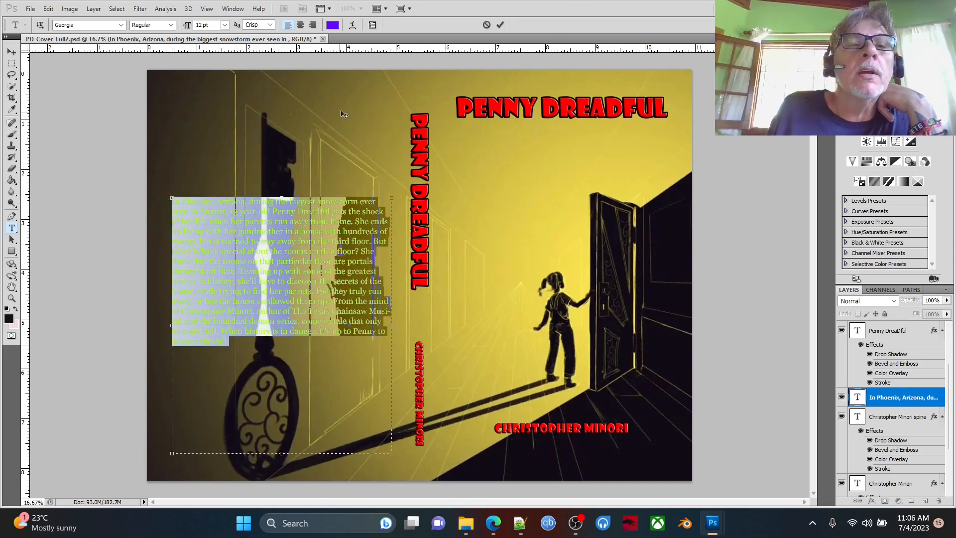
left_click(333, 25)
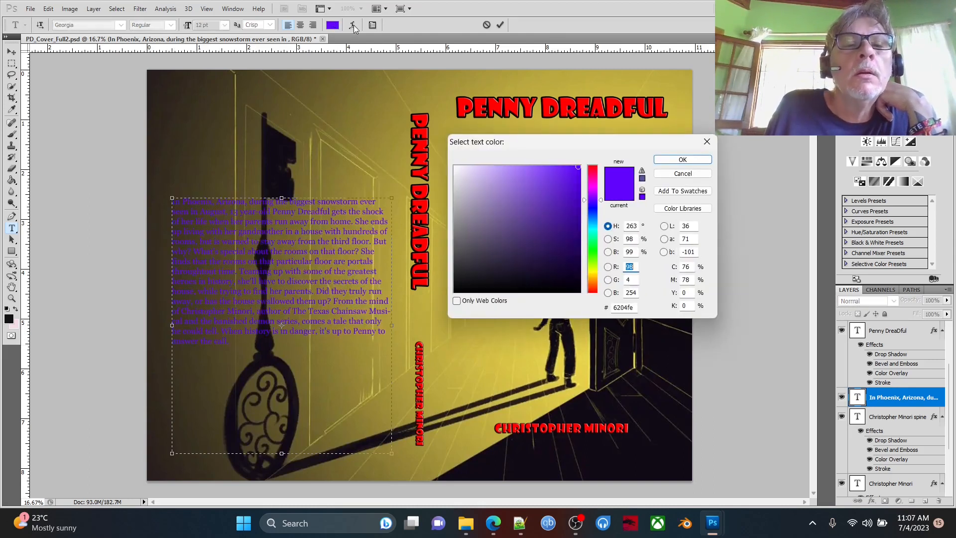
left_click(594, 273)
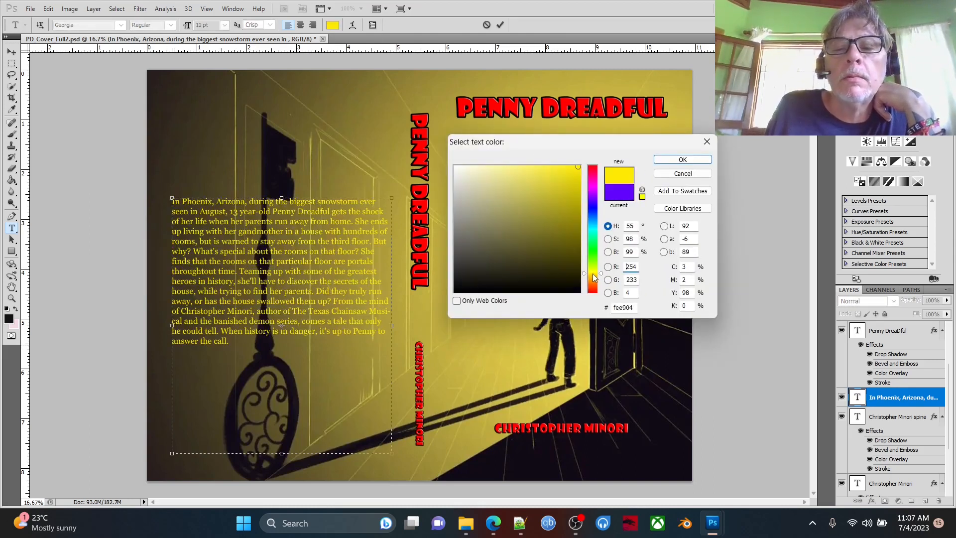
left_click(683, 159)
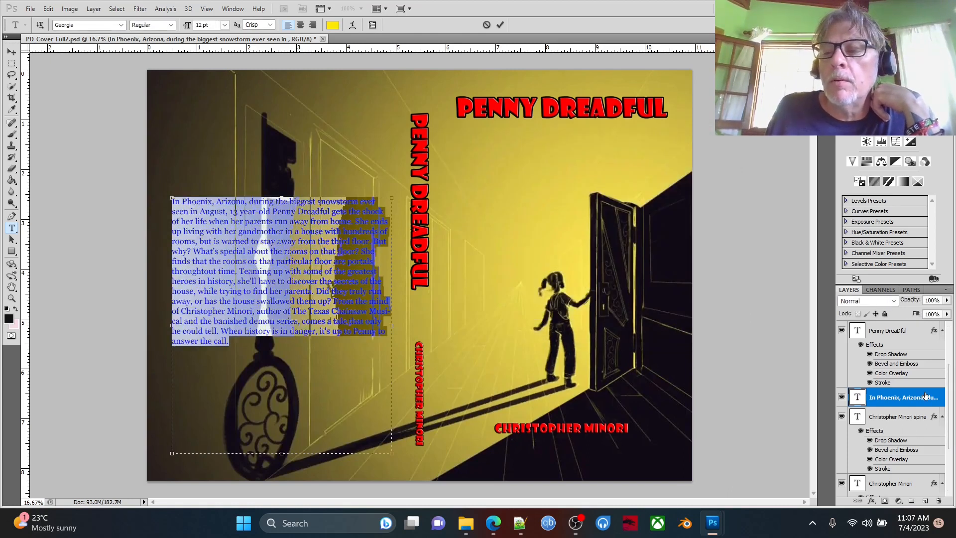
Add a black outside stroke to the back cover description, trying sizes of 1 and 2 px and setting it to 3 px.
double_click(926, 396)
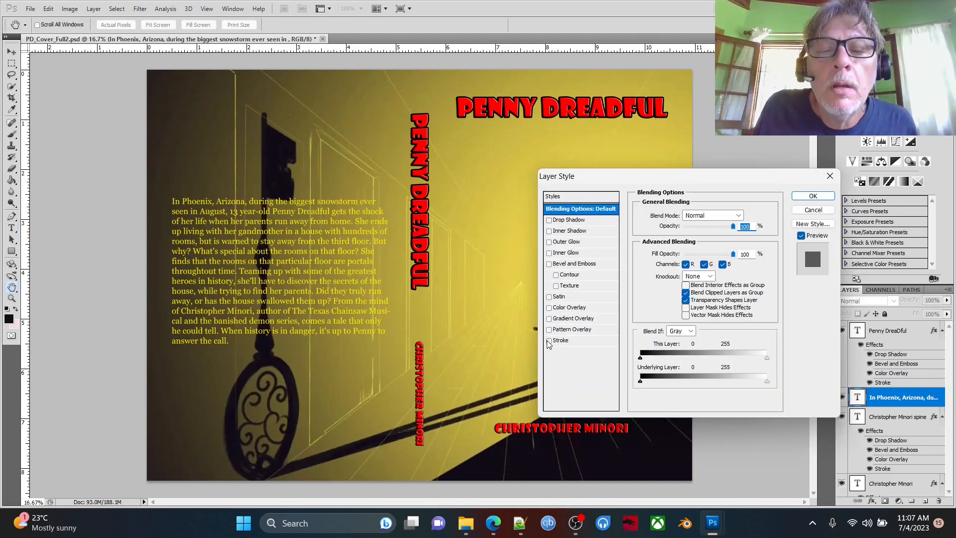
left_click(549, 342)
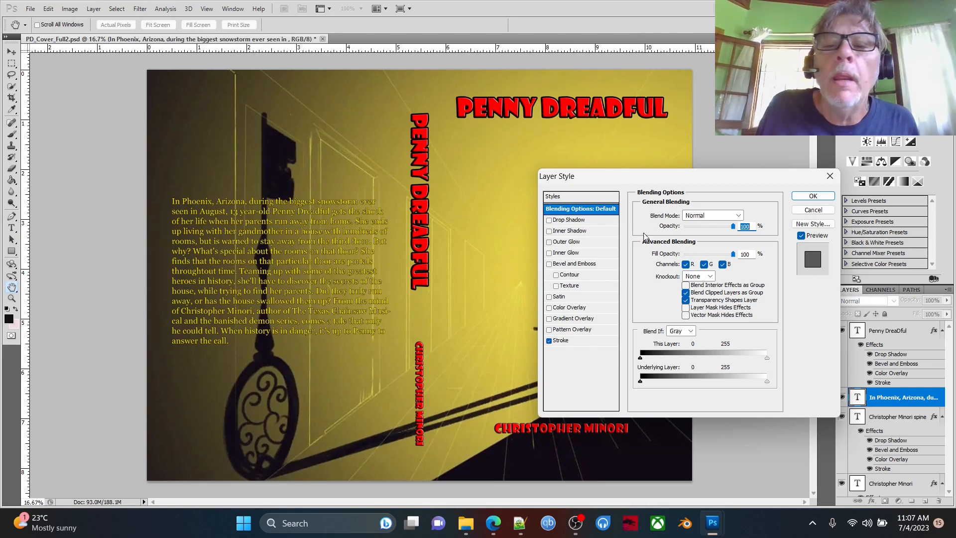
left_click(578, 342)
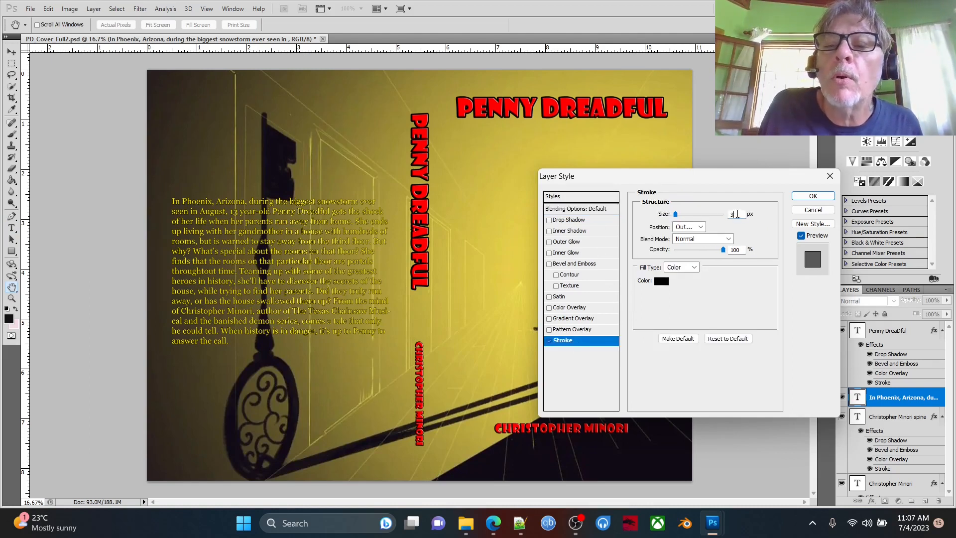
type("1")
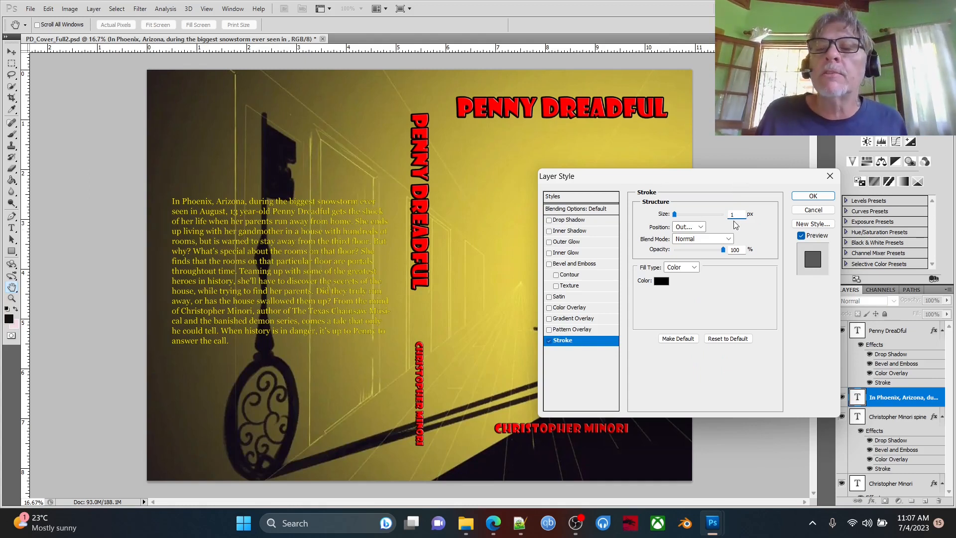
key("BackSpace")
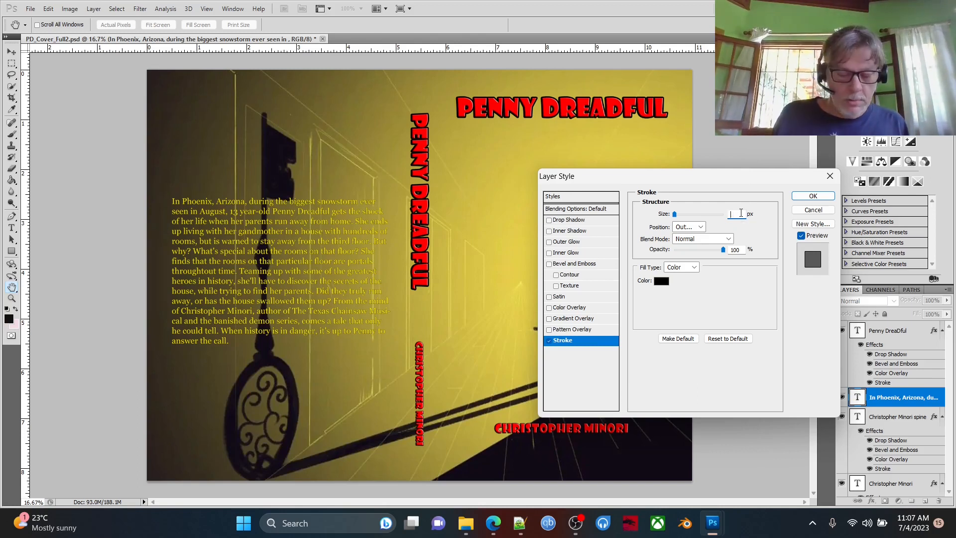
type("2")
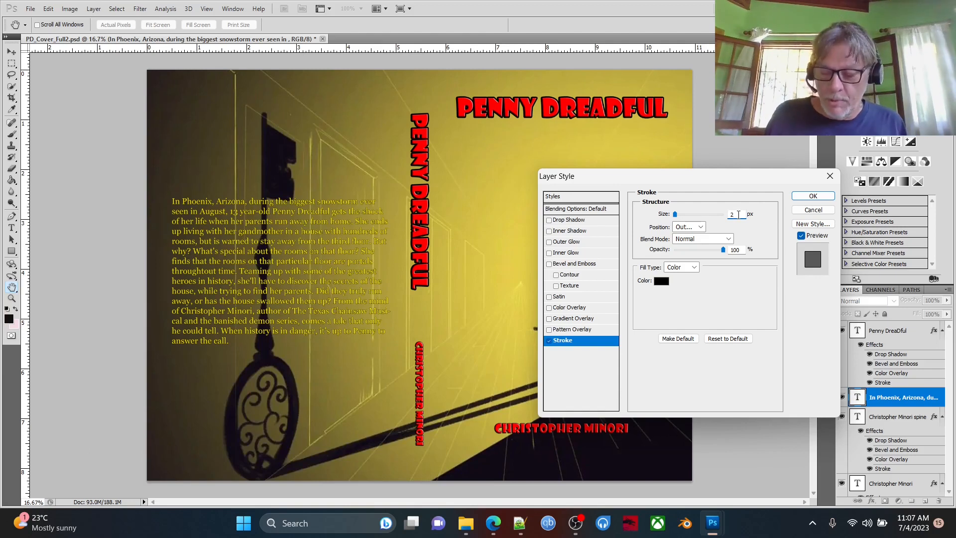
key("BackSpace")
type("3")
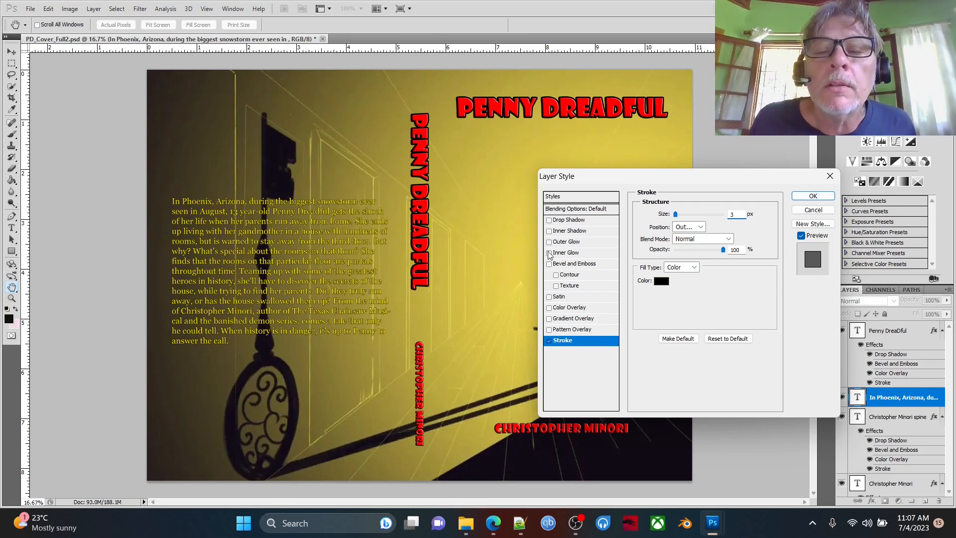
Try the Drop Shadow and Bevel and Emboss effects on the back cover description and switch both off again.
left_click(550, 221)
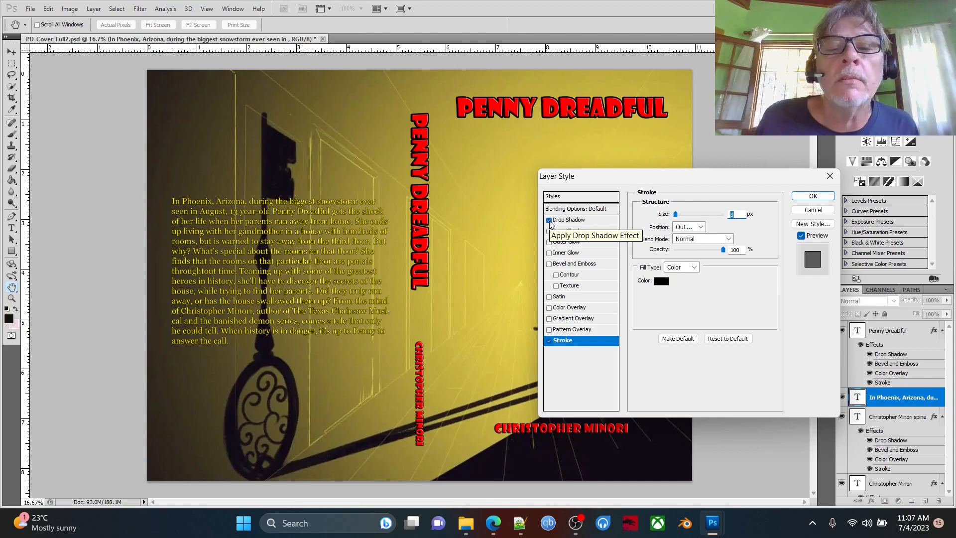
left_click(549, 221)
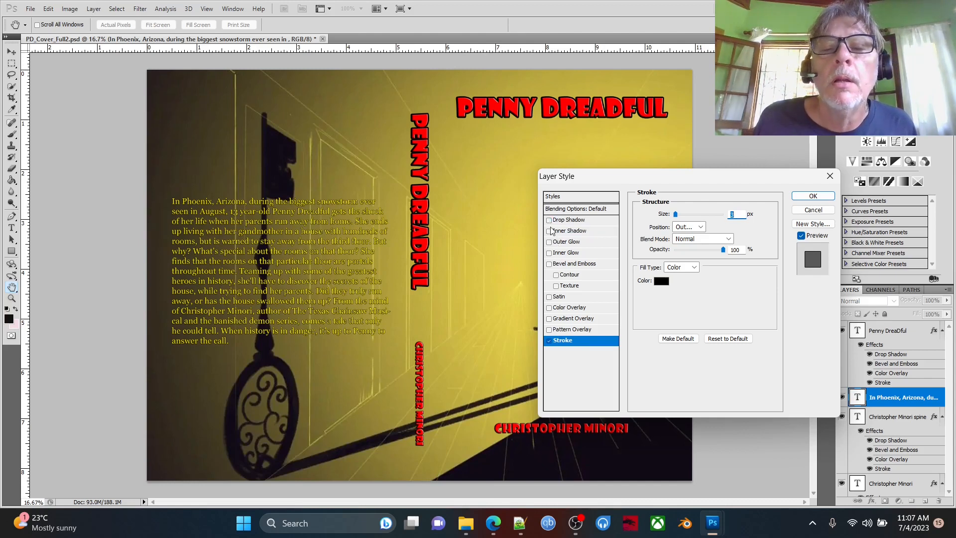
left_click(549, 264)
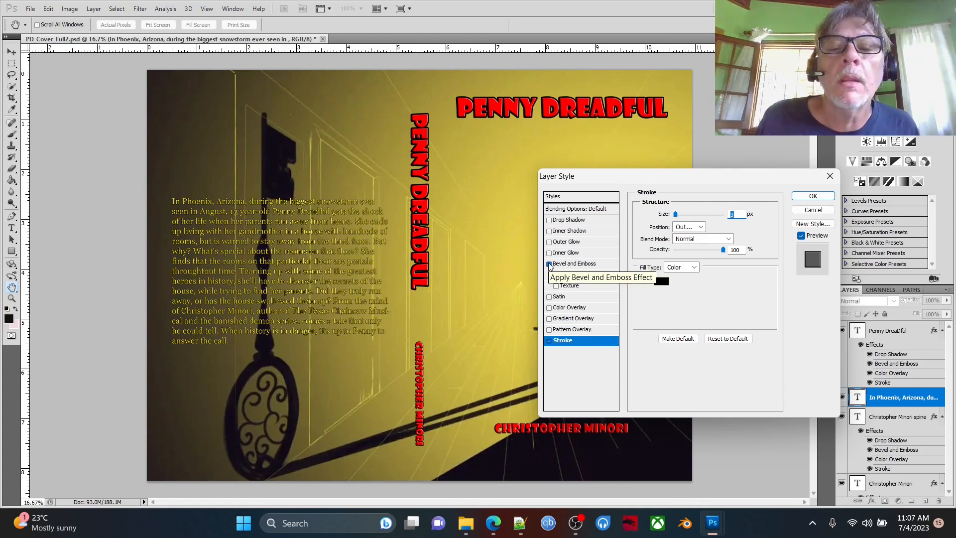
left_click(556, 276)
left_click(549, 264)
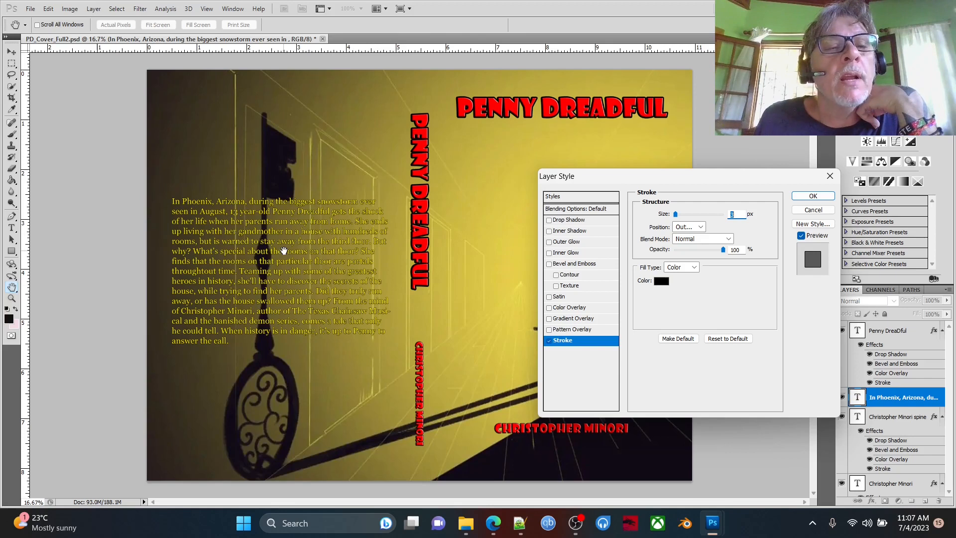
Preview a red Color Overlay on the stroked description and switch it off again.
left_click(549, 340)
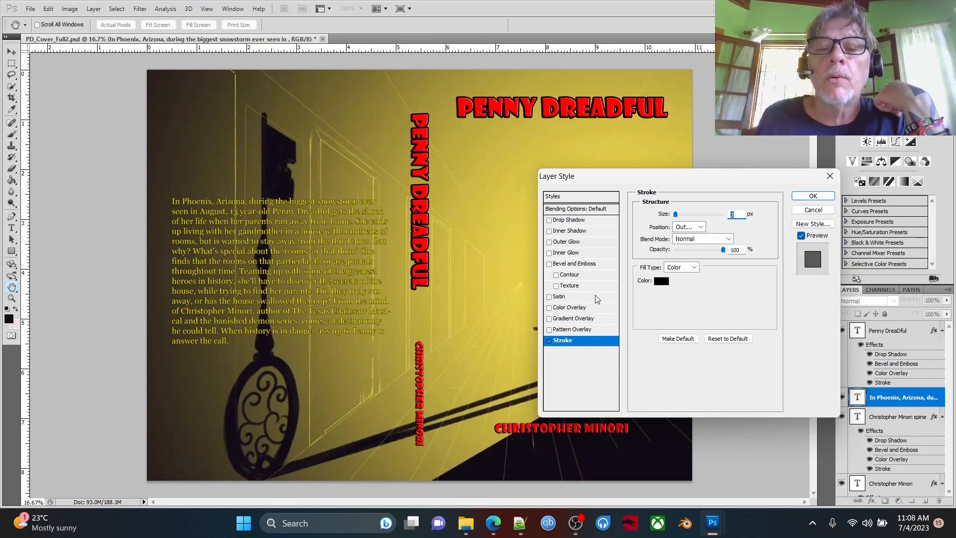
left_click(548, 308)
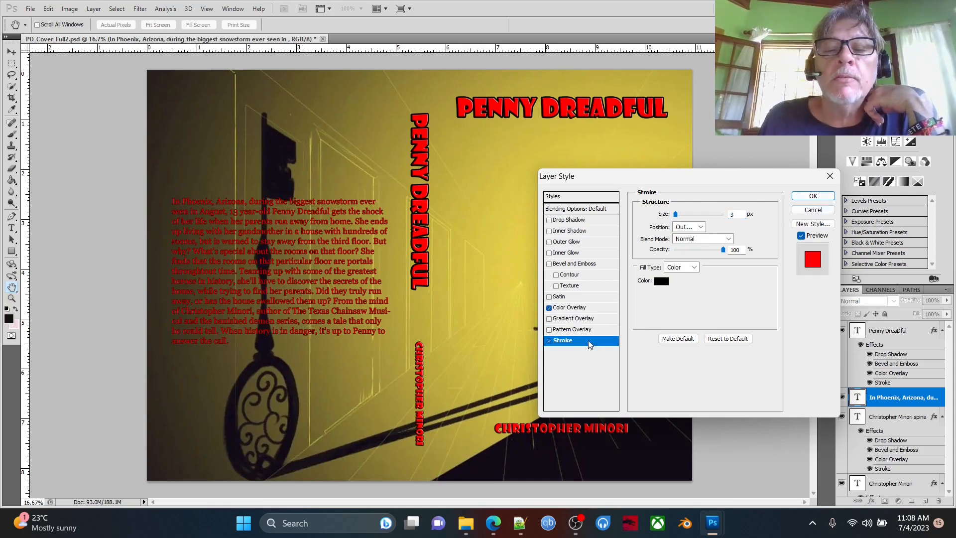
left_click(550, 308)
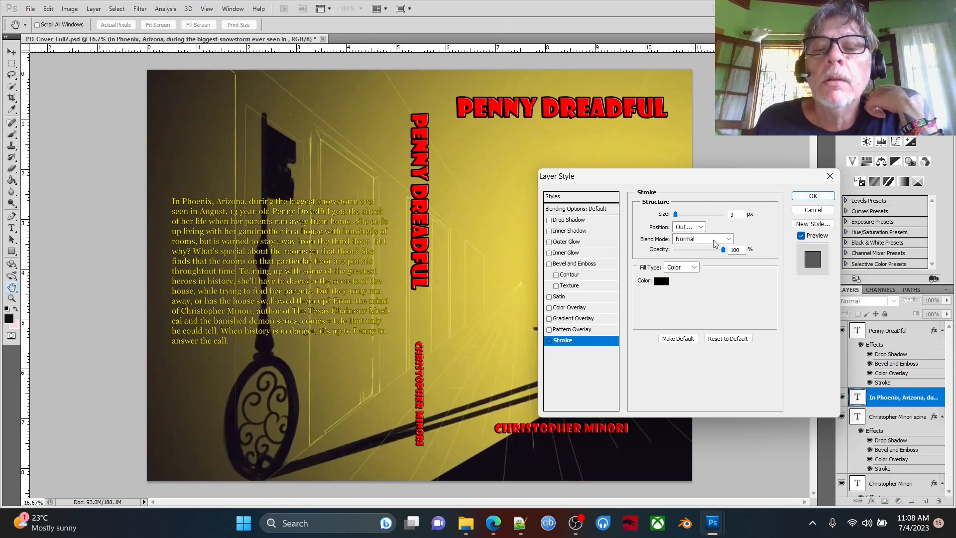
Give the back cover description a blue 0415f9 Color Overlay and enable the Satin effect.
left_click(550, 312)
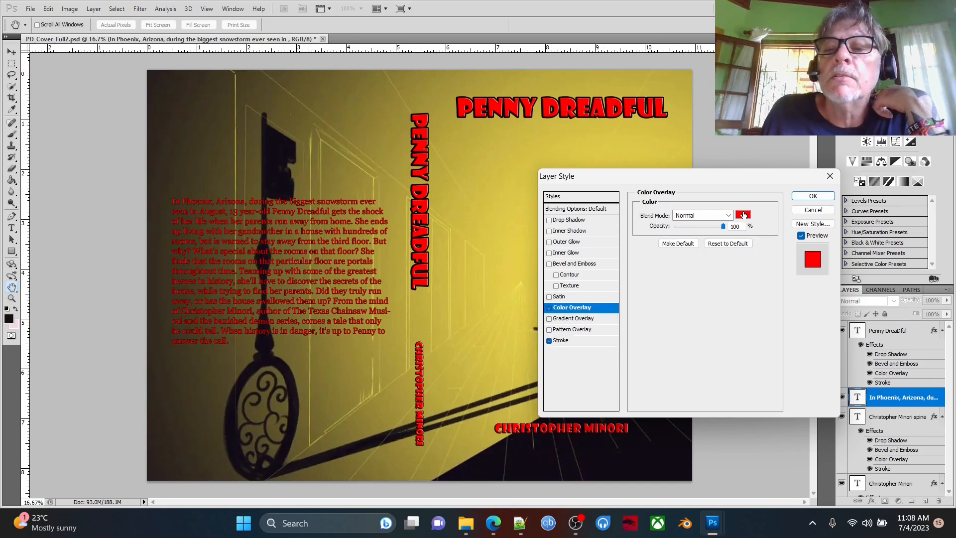
left_click(743, 214)
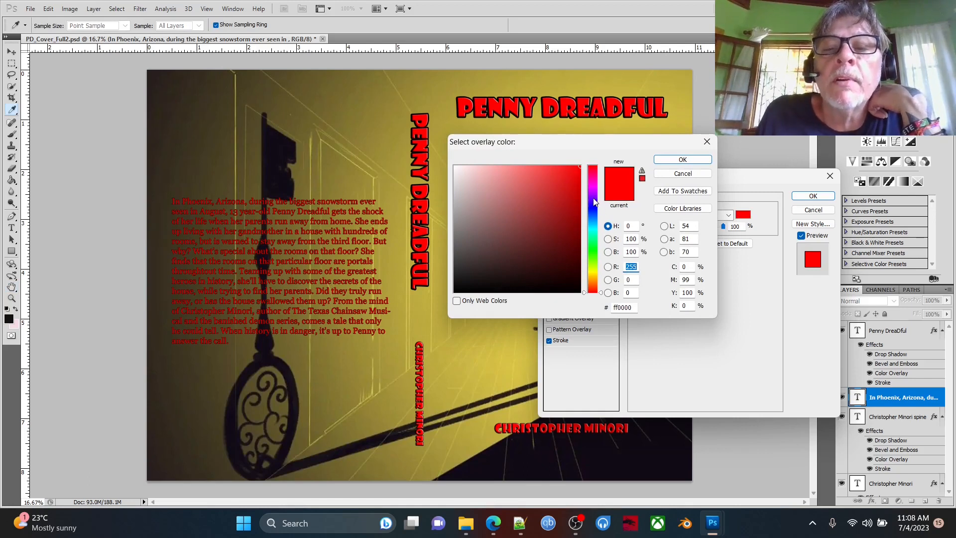
left_click(592, 211)
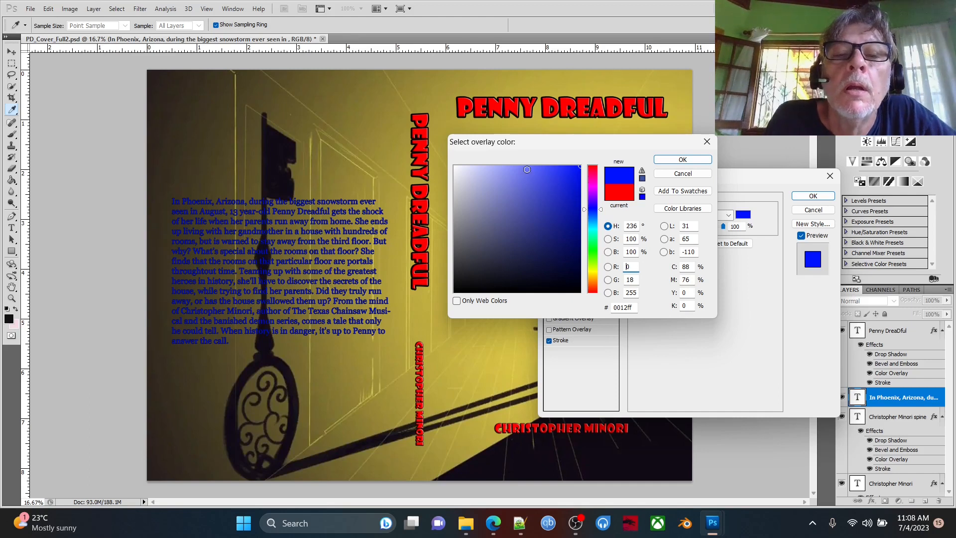
left_click(527, 169)
left_click(543, 170)
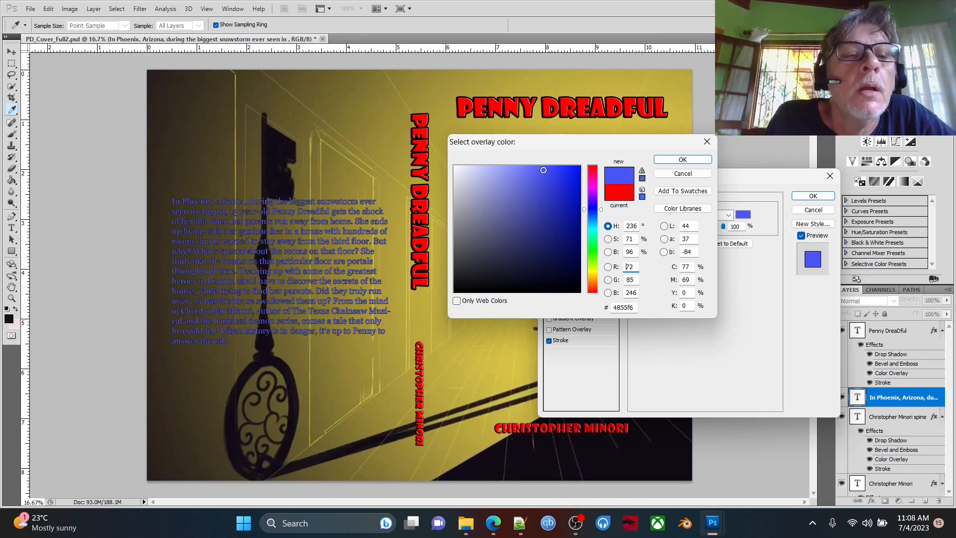
left_click(578, 169)
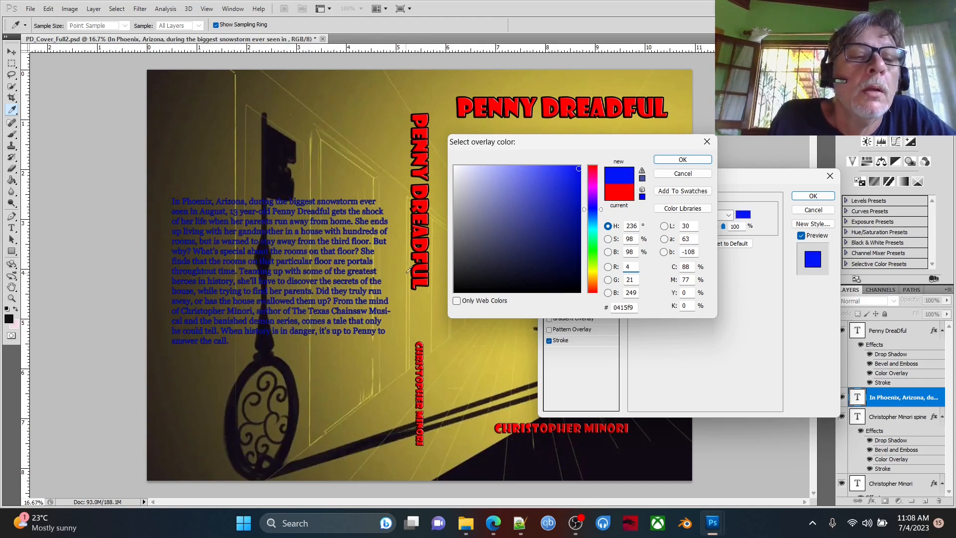
left_click(683, 160)
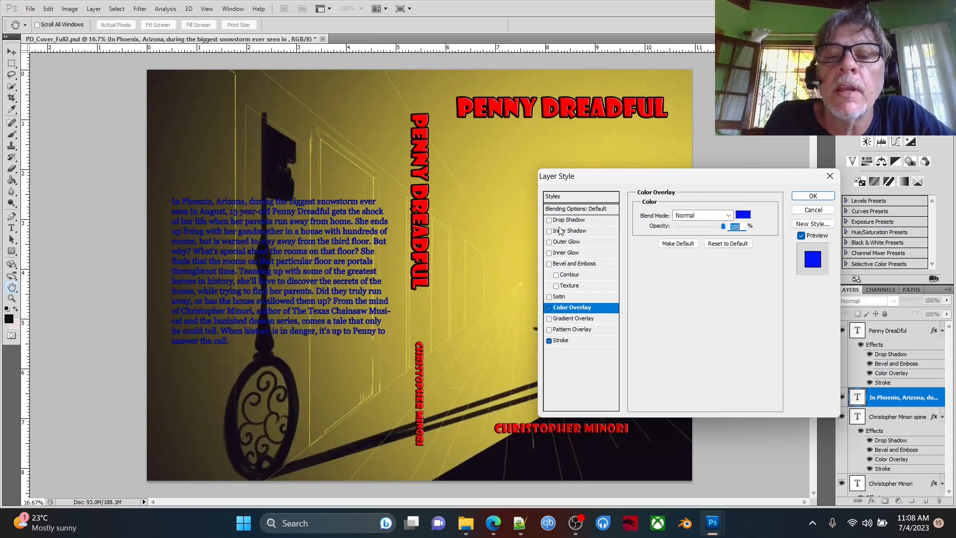
left_click(549, 297)
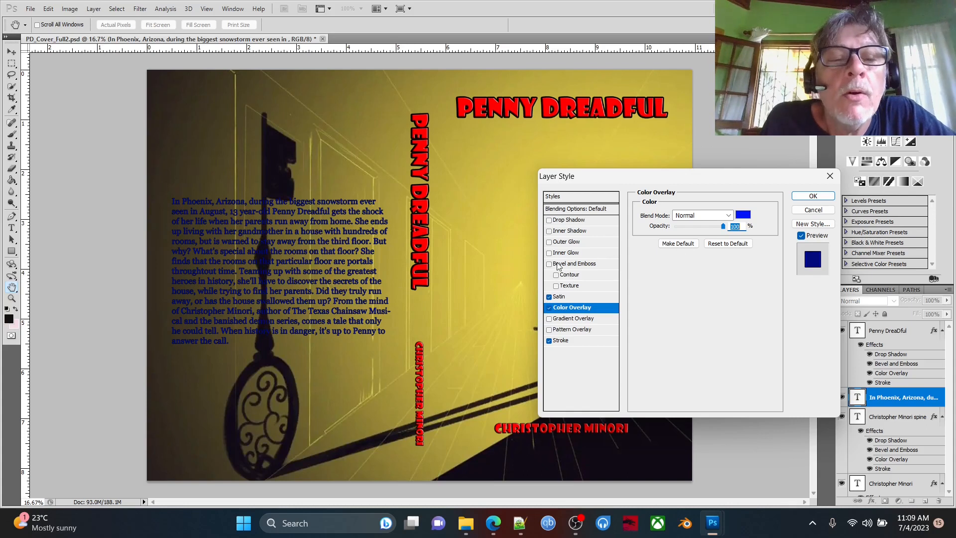
Try white, pale yellow, bright yellow-green and olive as the description's stroke colour, and cancel the colour change.
left_click(573, 343)
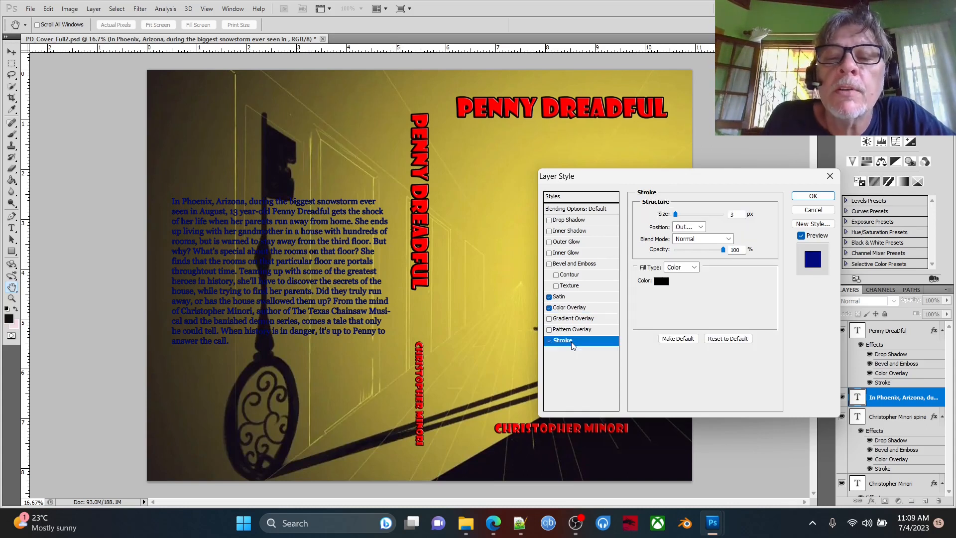
left_click(663, 282)
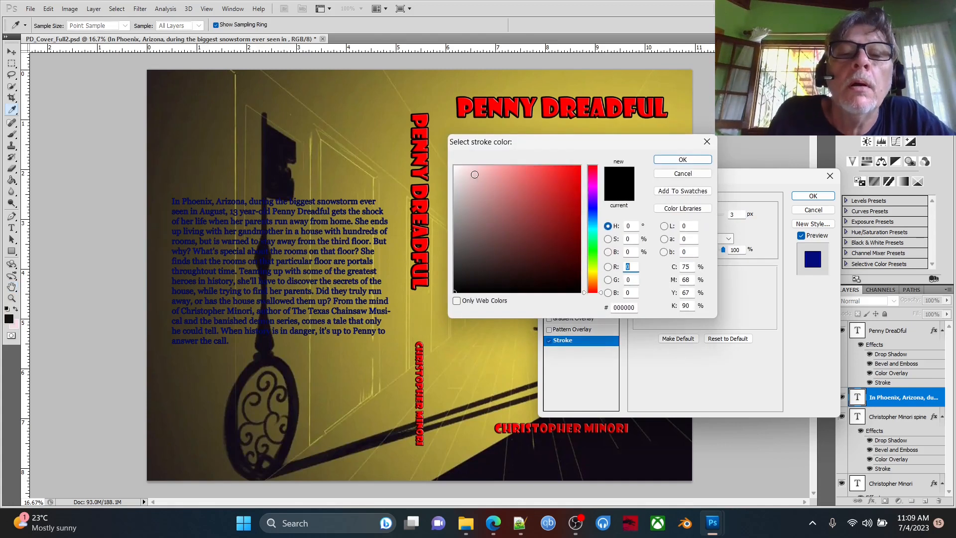
left_click(454, 167)
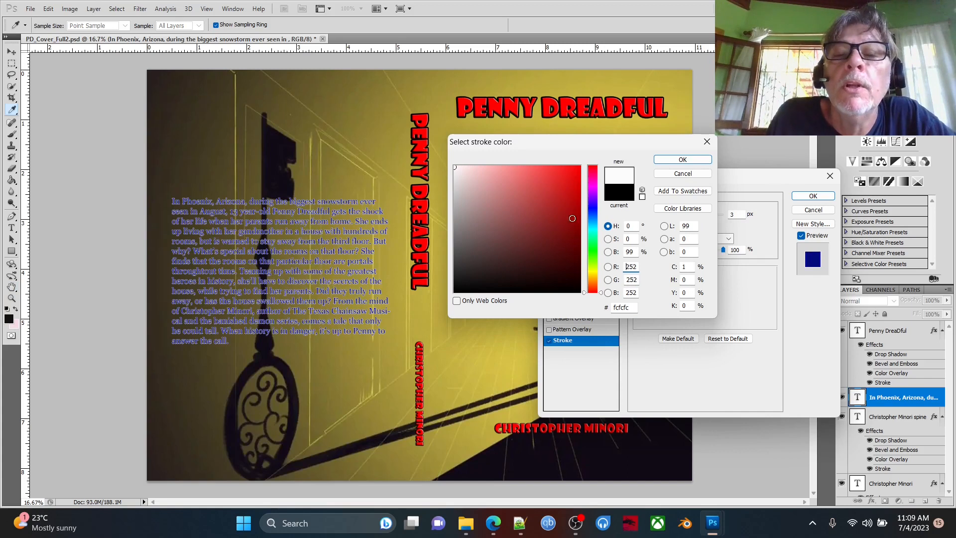
left_click(593, 270)
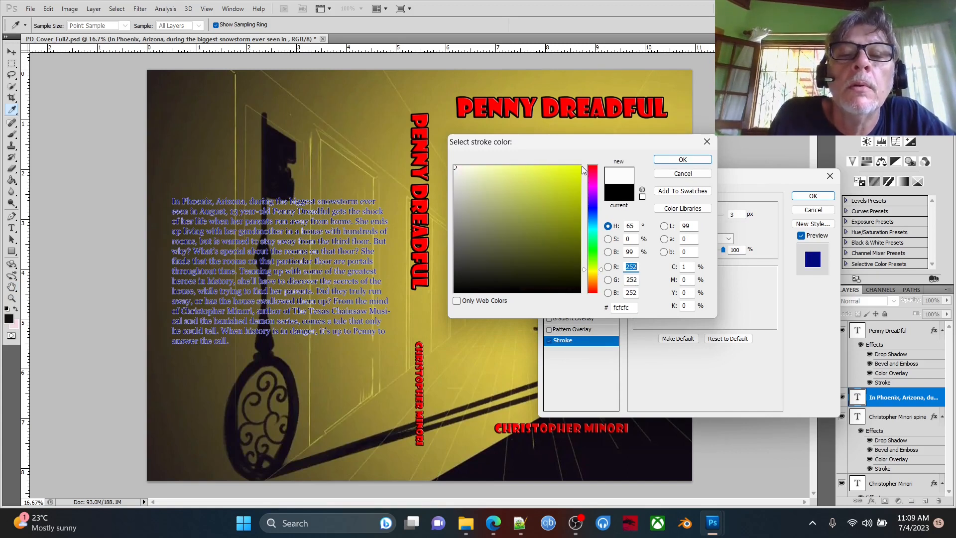
left_click(496, 169)
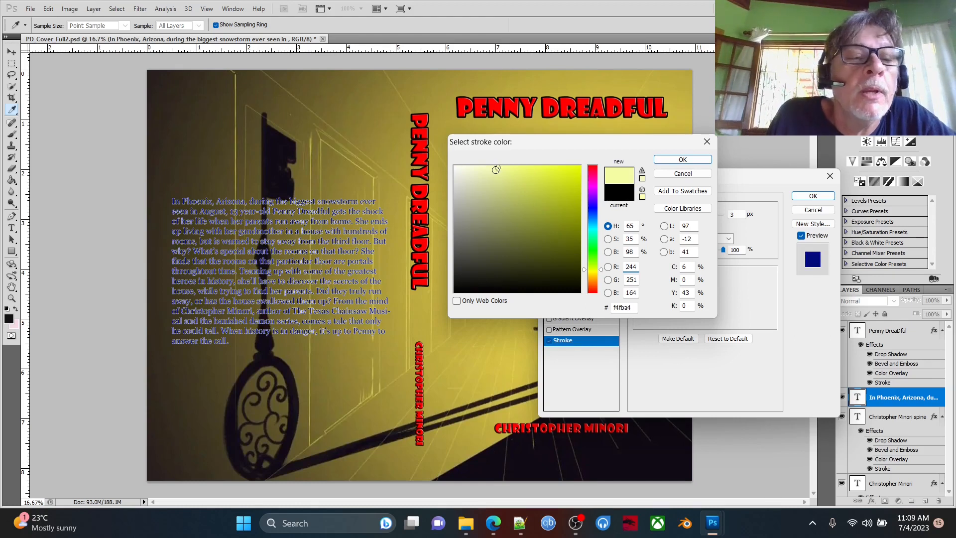
left_click(579, 168)
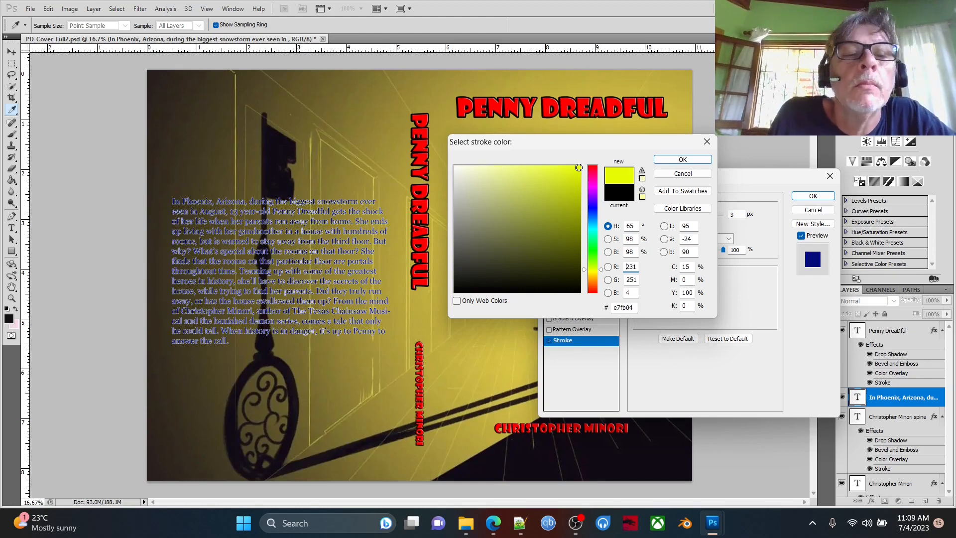
left_click(579, 216)
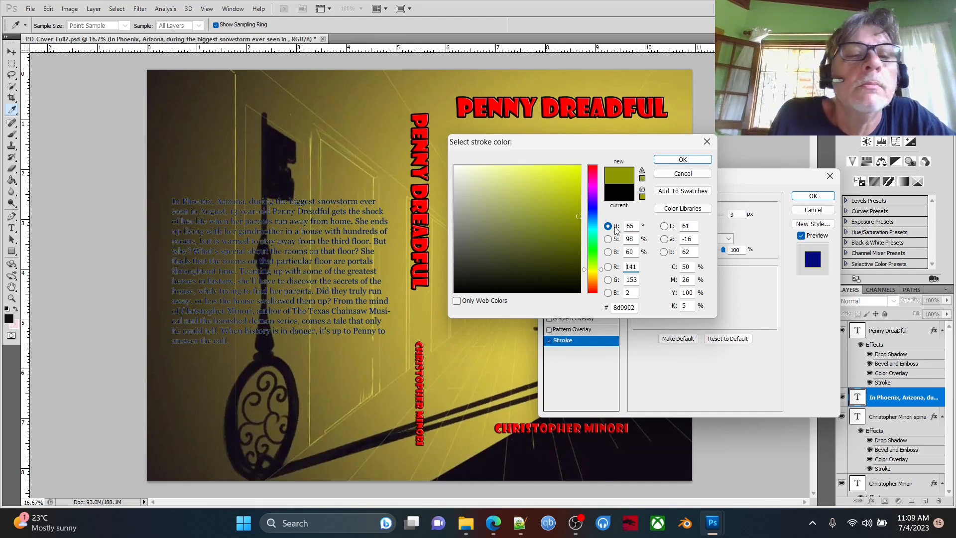
left_click(683, 174)
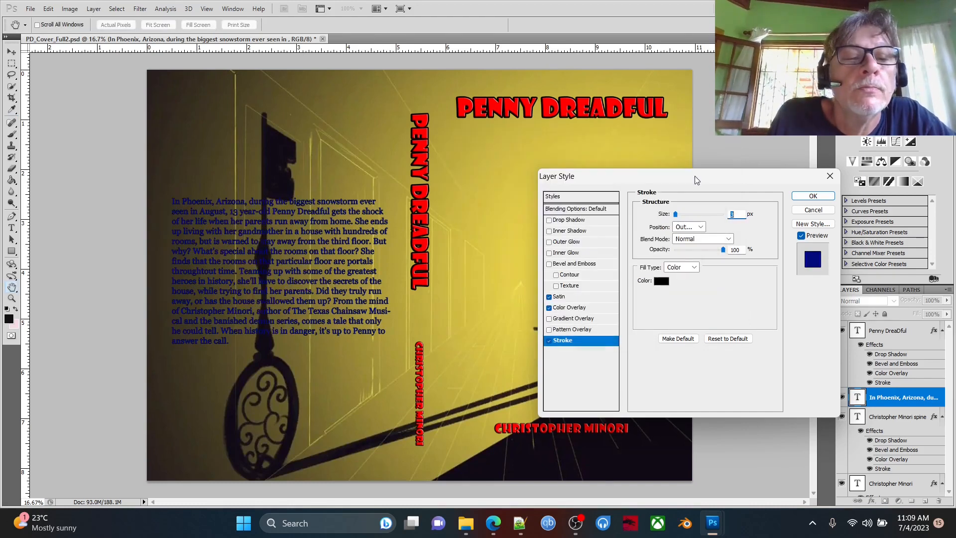
Apply the Color Overlay, Satin and Stroke effects to the back cover description.
left_click(813, 196)
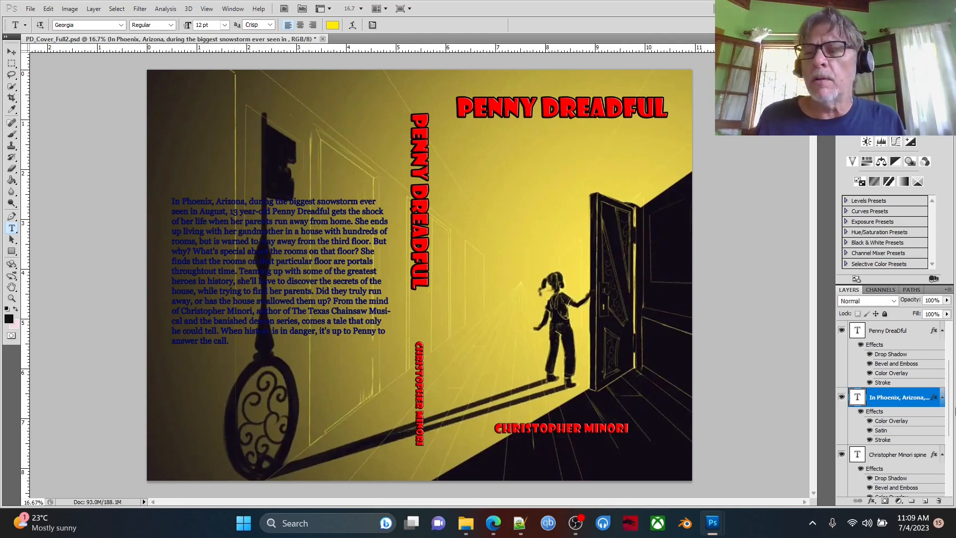
scroll(907, 448, "down", 3)
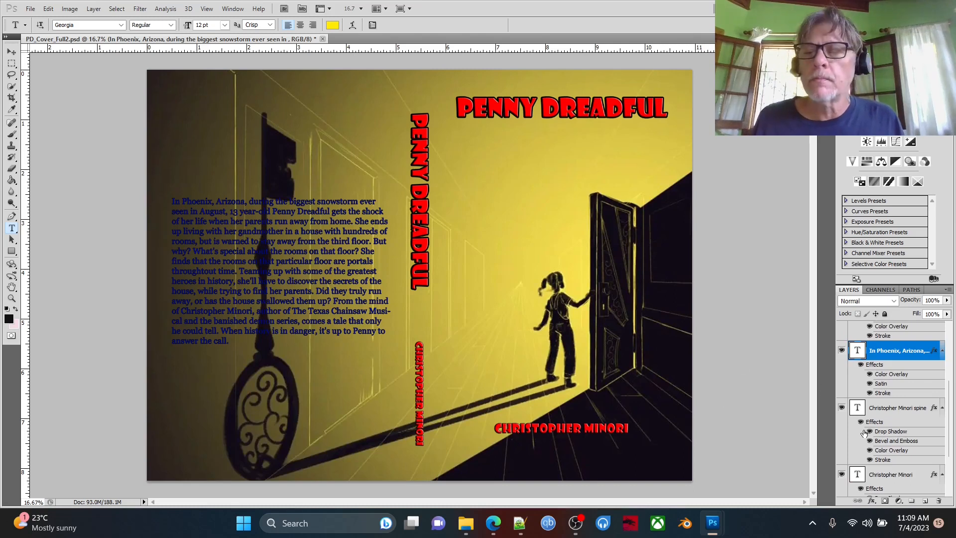
scroll(909, 412, "down", 4)
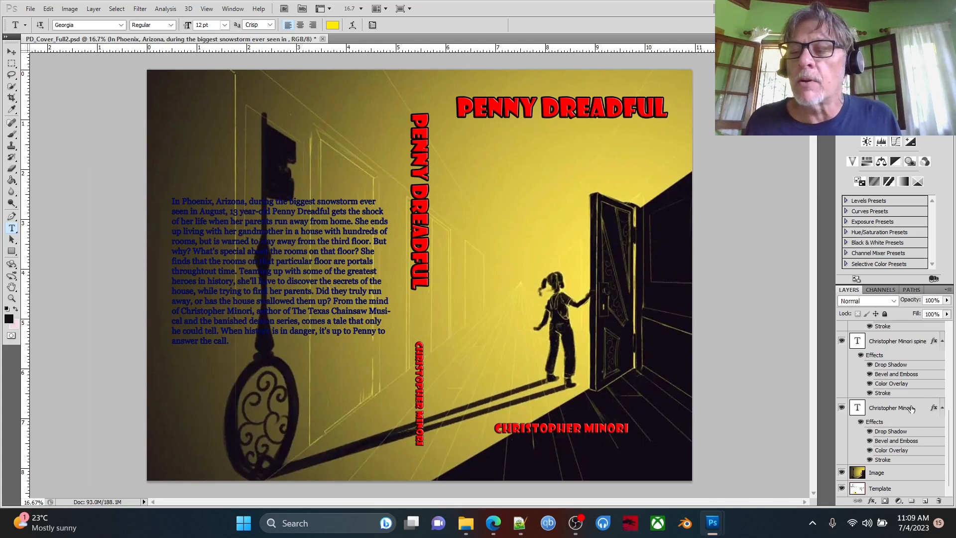
double_click(914, 473)
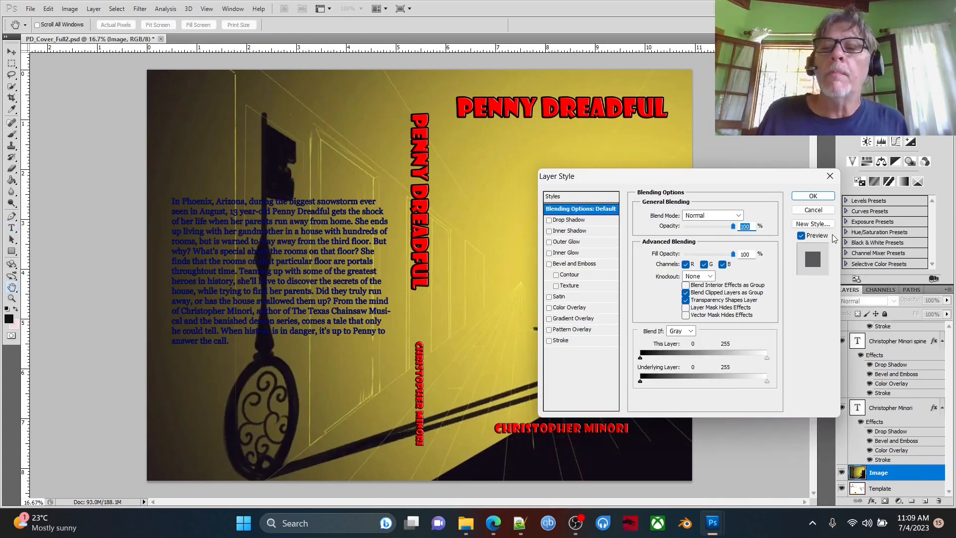
left_click(813, 210)
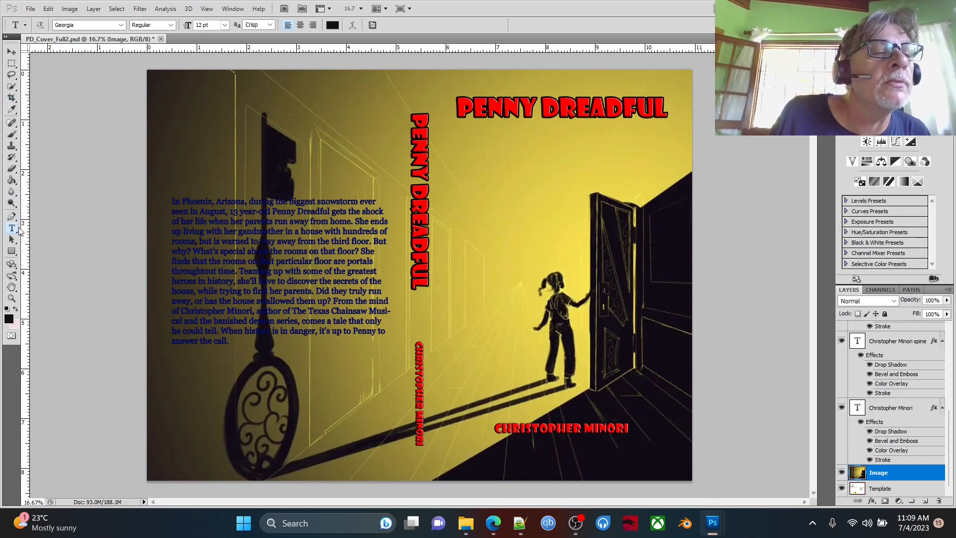
Insert a line break before the word "Musical" in the back cover description and commit the text edit.
left_click(315, 281)
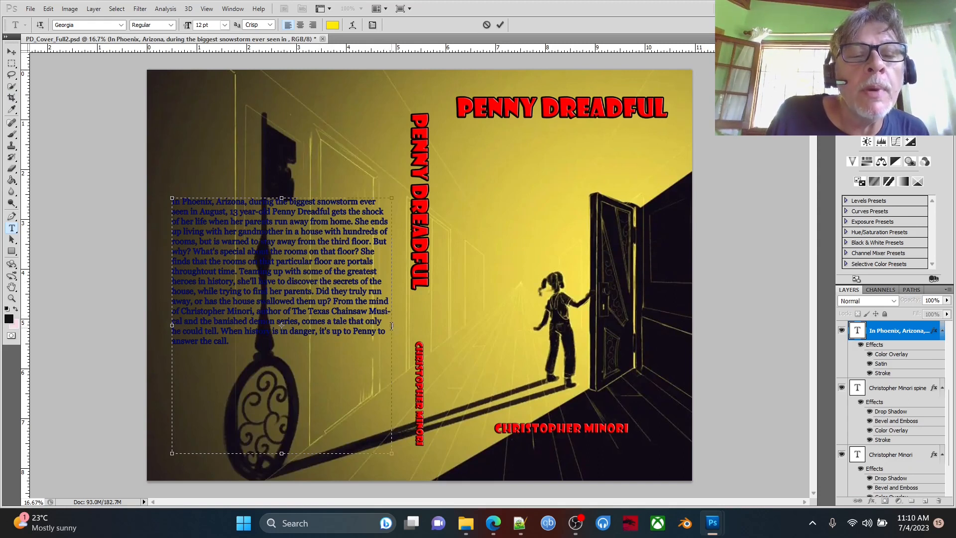
left_click_drag(392, 326, 463, 325)
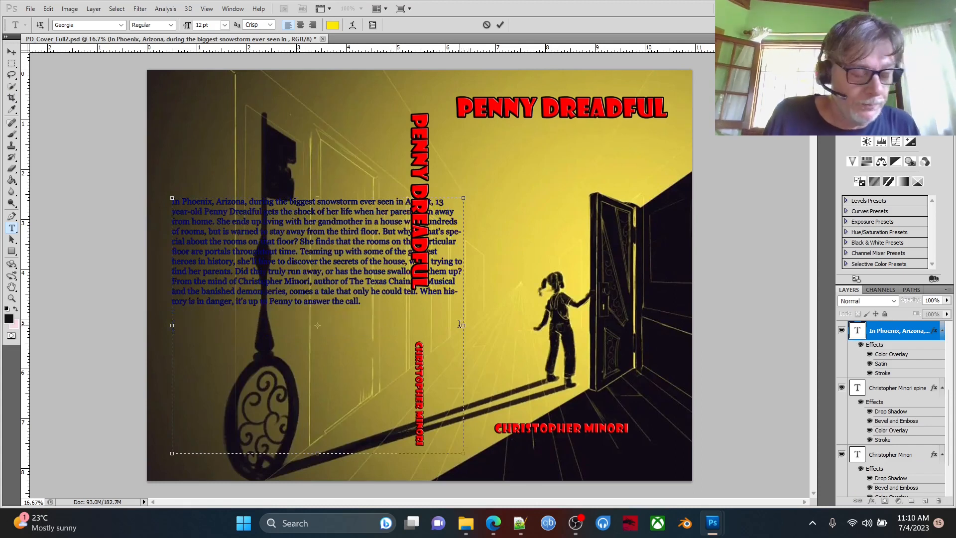
key("ctrl+z")
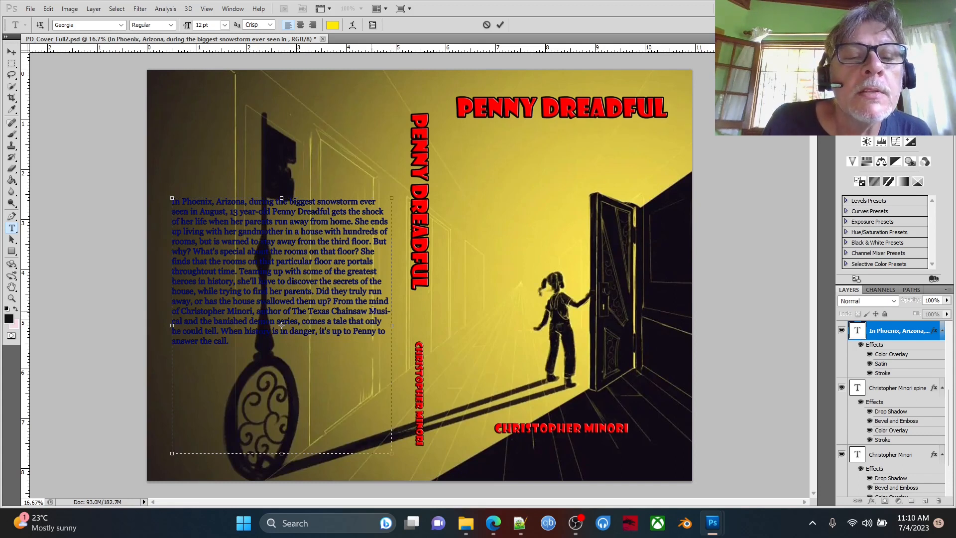
key("Return")
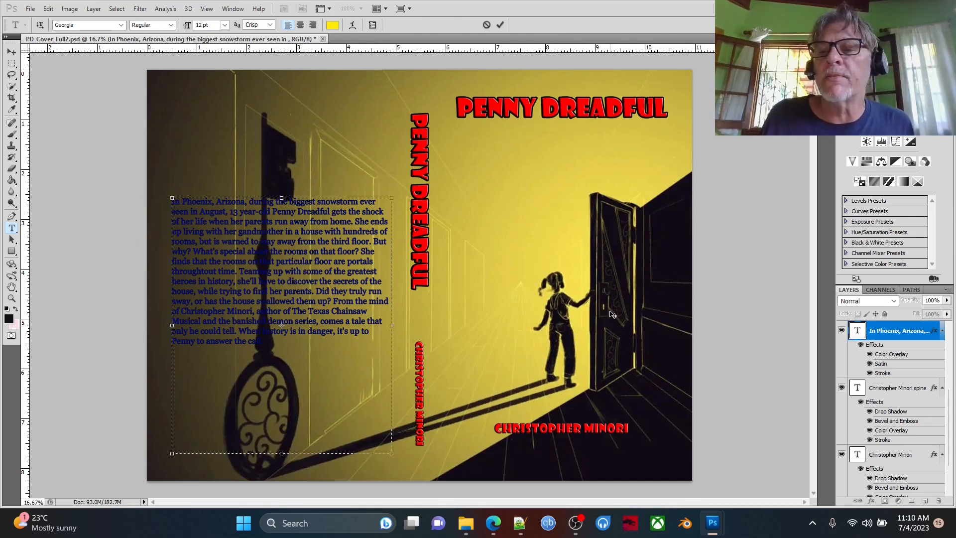
left_click(501, 25)
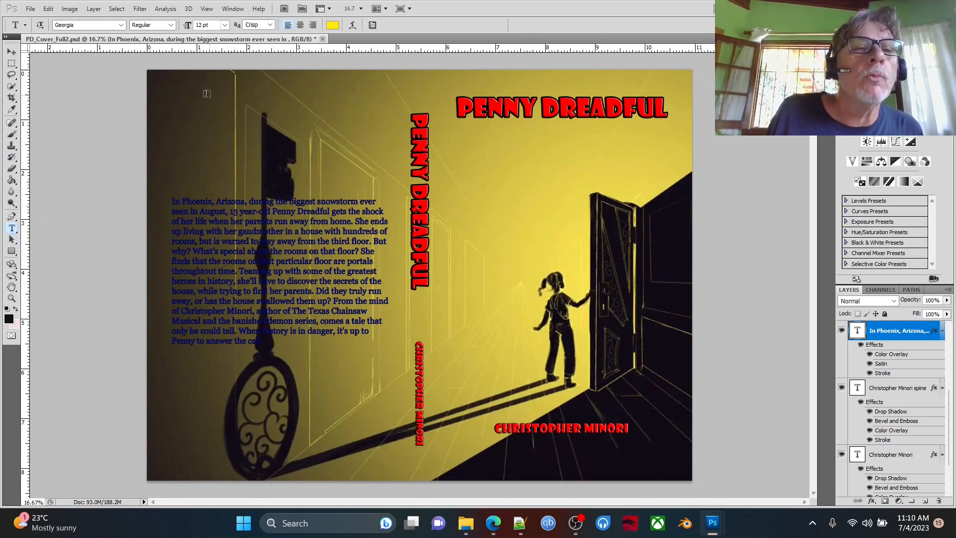
Lower the Image layer's opacity to 64% so the cover template underneath shows through.
left_click_drag(174, 94, 384, 134)
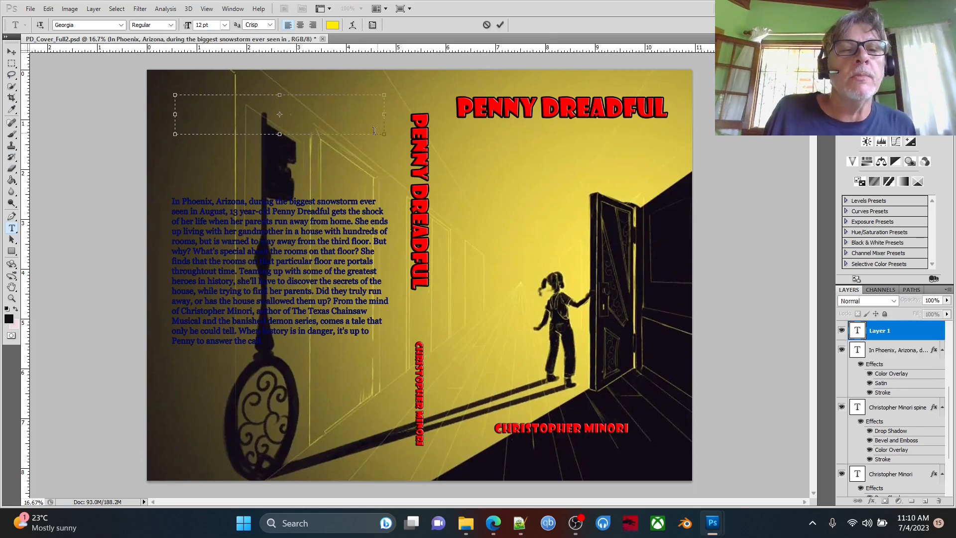
left_click(487, 25)
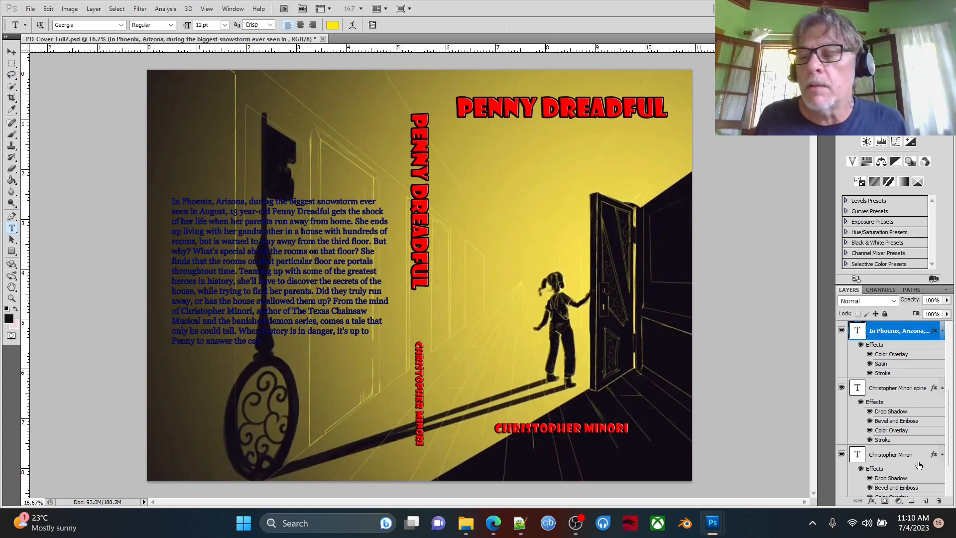
scroll(924, 444, "down", 1)
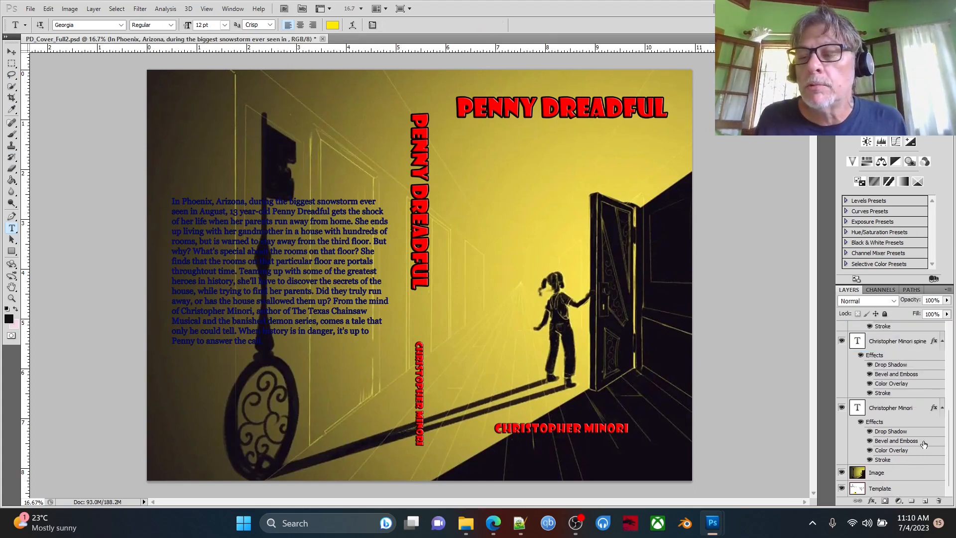
left_click(927, 480)
double_click(928, 479)
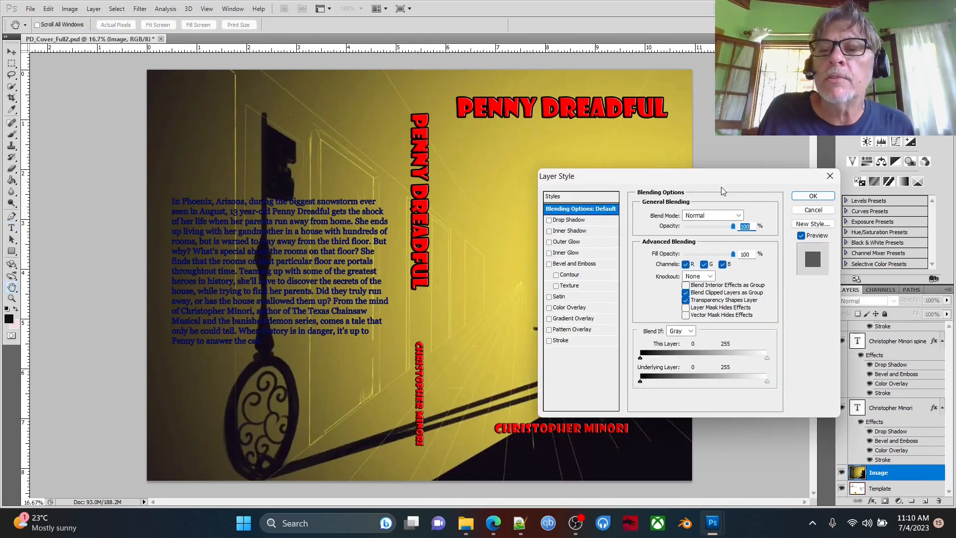
left_click_drag(732, 229, 716, 230)
left_click(813, 196)
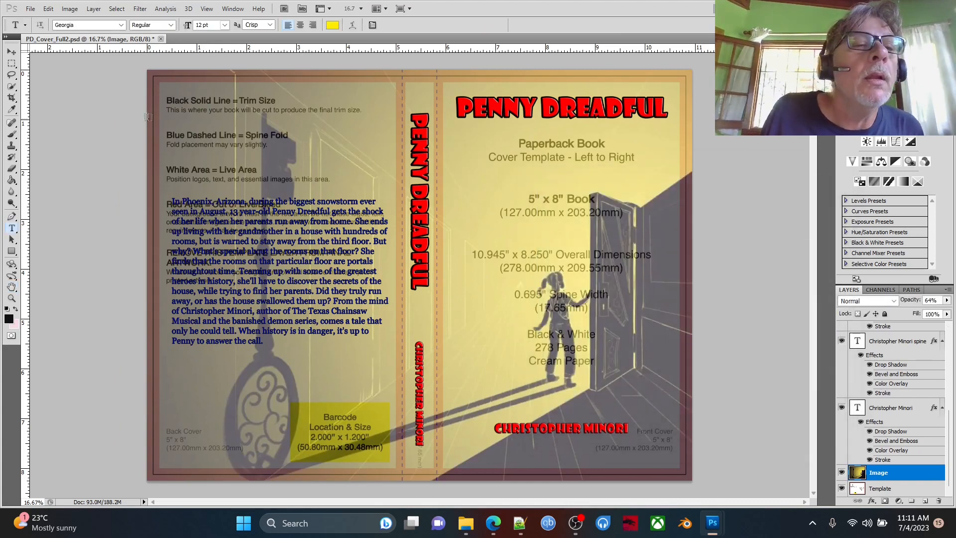
Add a text box above the back cover description, within the template's live area, reading "Stumbling through history one door at a time.".
left_click_drag(276, 130, 393, 138)
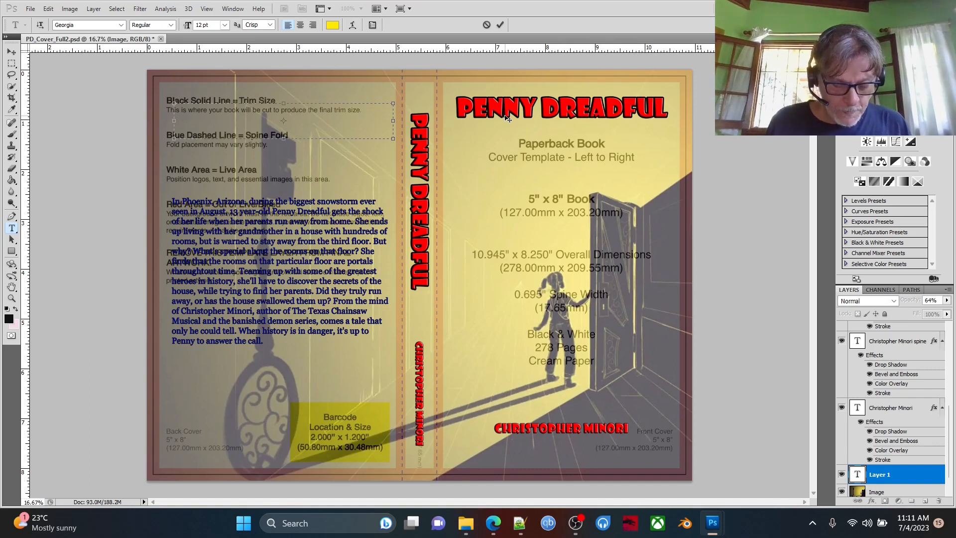
type("Stumbling through history")
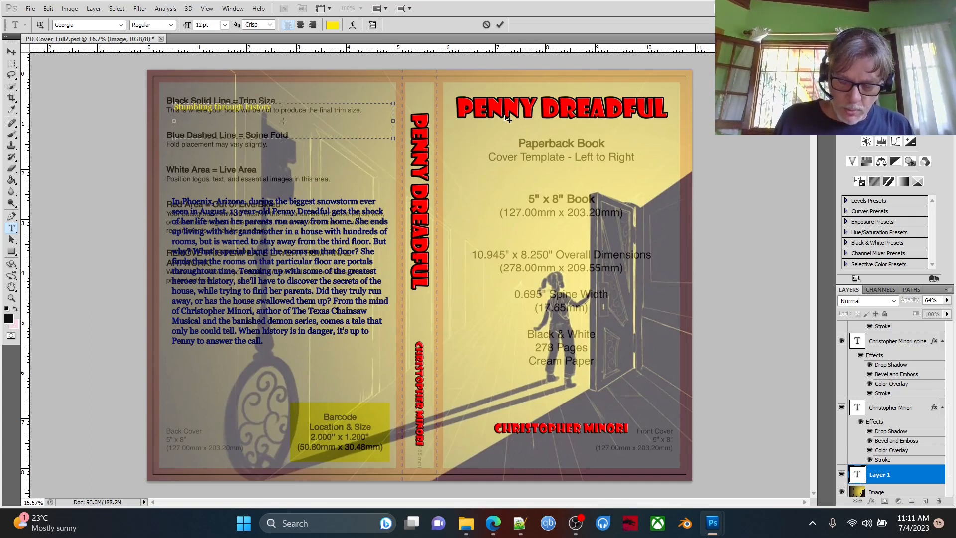
type(" one door at a time.")
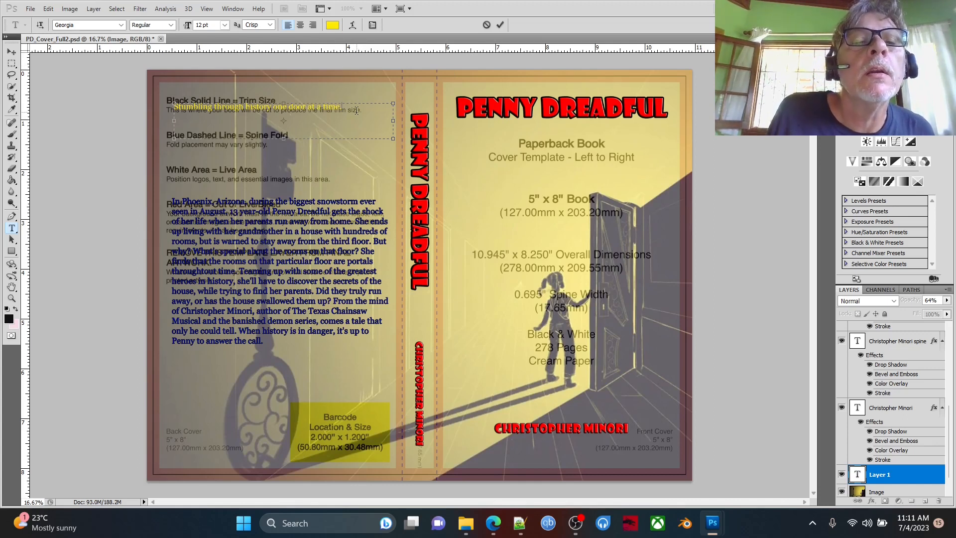
Try the tagline at 14 pt, and set its font size to 18 pt.
left_click_drag(349, 107, 168, 107)
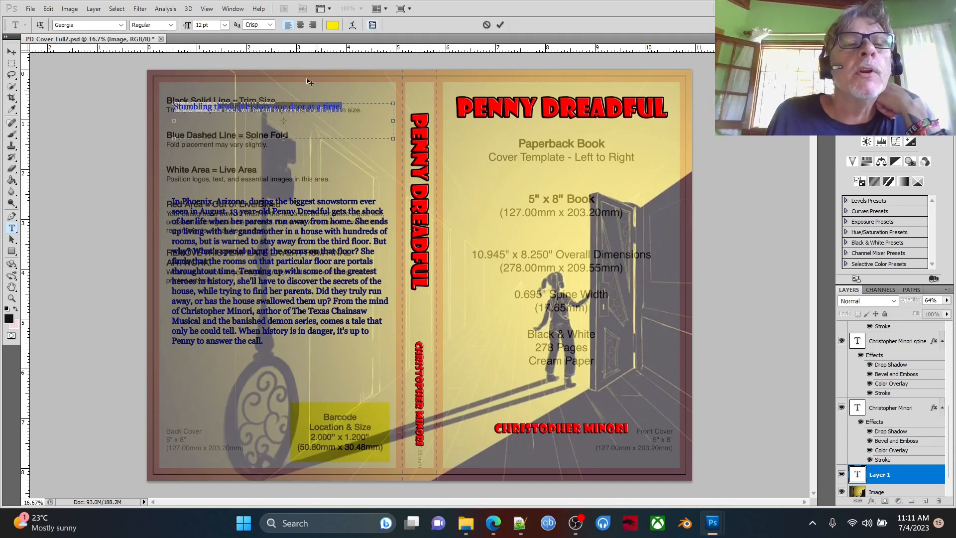
left_click(225, 25)
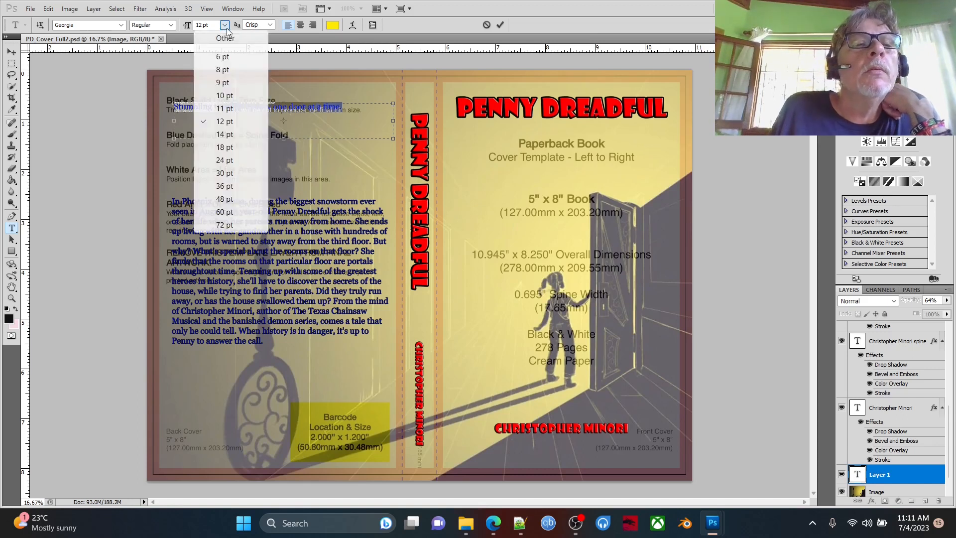
left_click(225, 134)
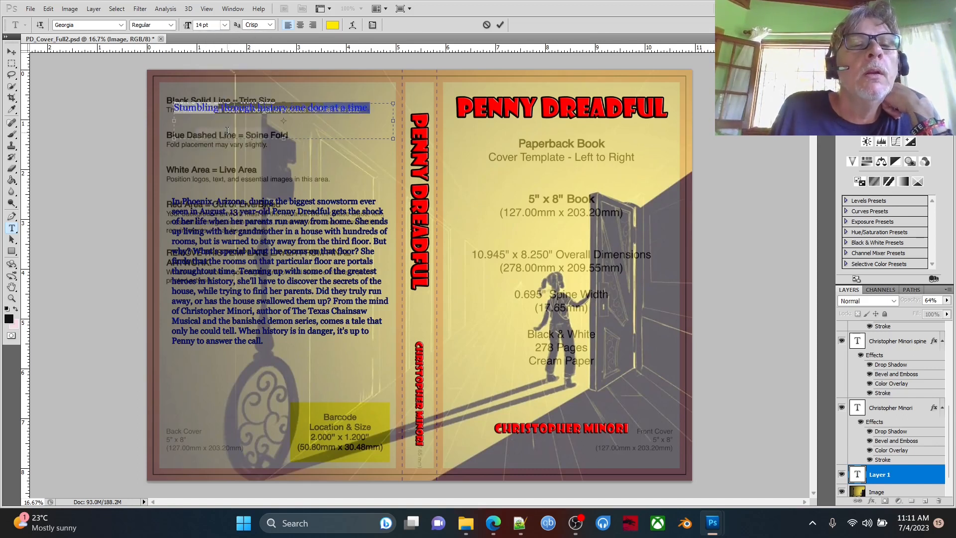
left_click(227, 24)
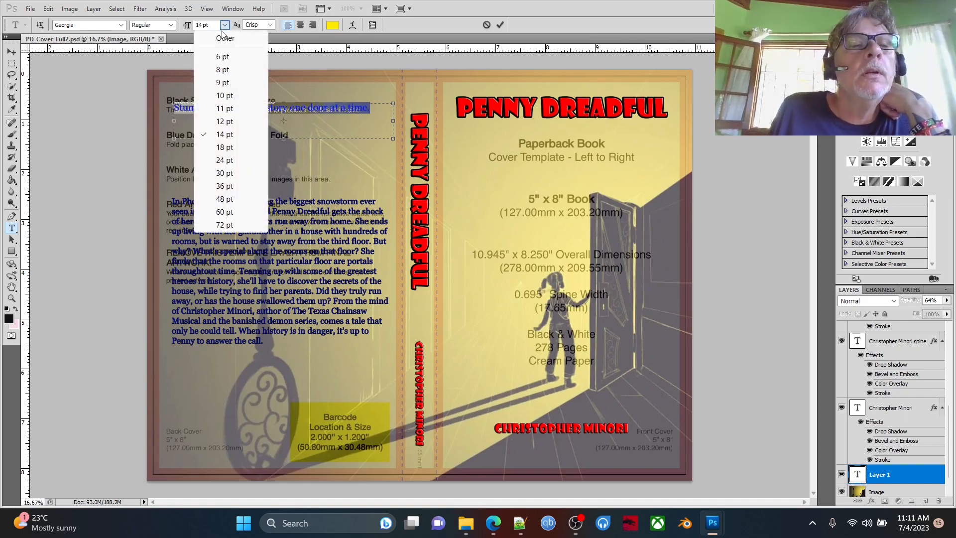
left_click(225, 146)
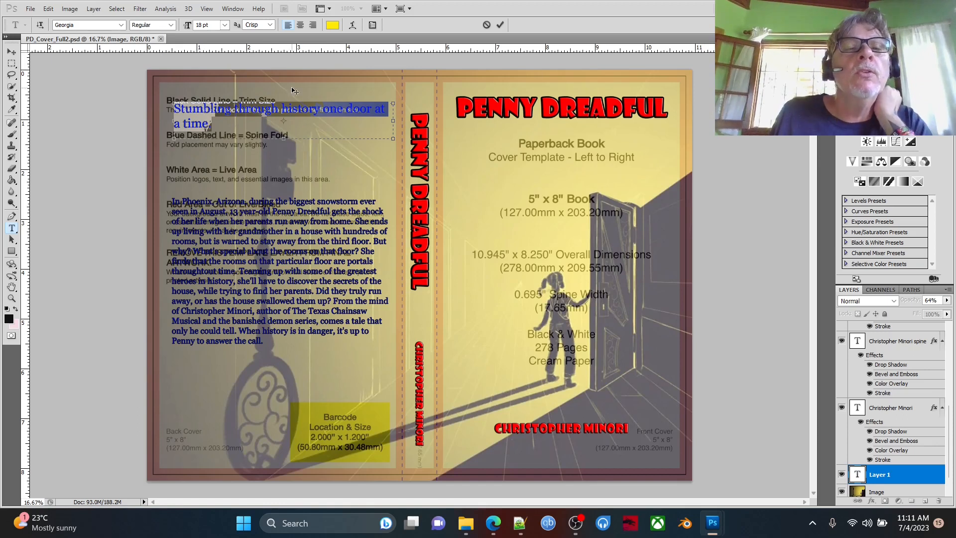
Break the tagline before "one door at a time.", centre both lines and commit the text.
left_click(324, 110)
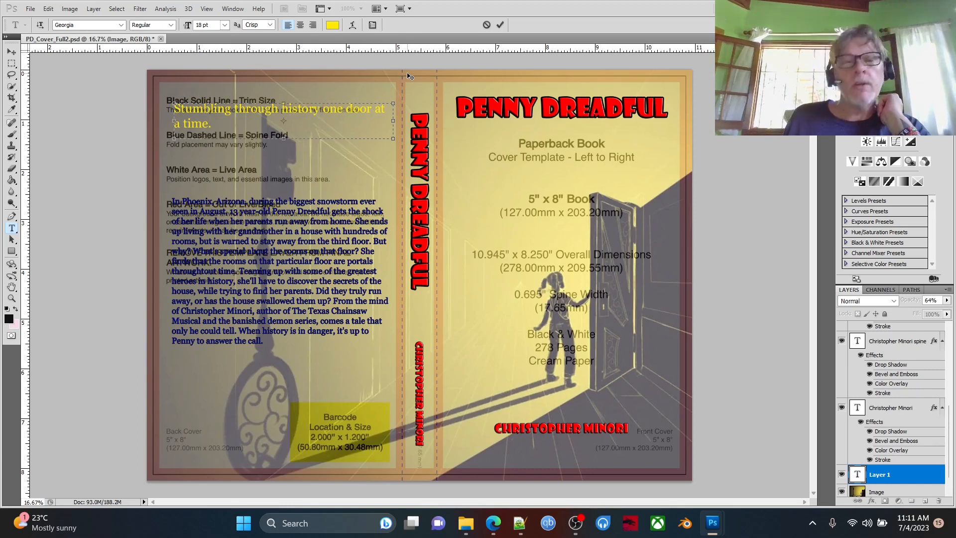
key("Return")
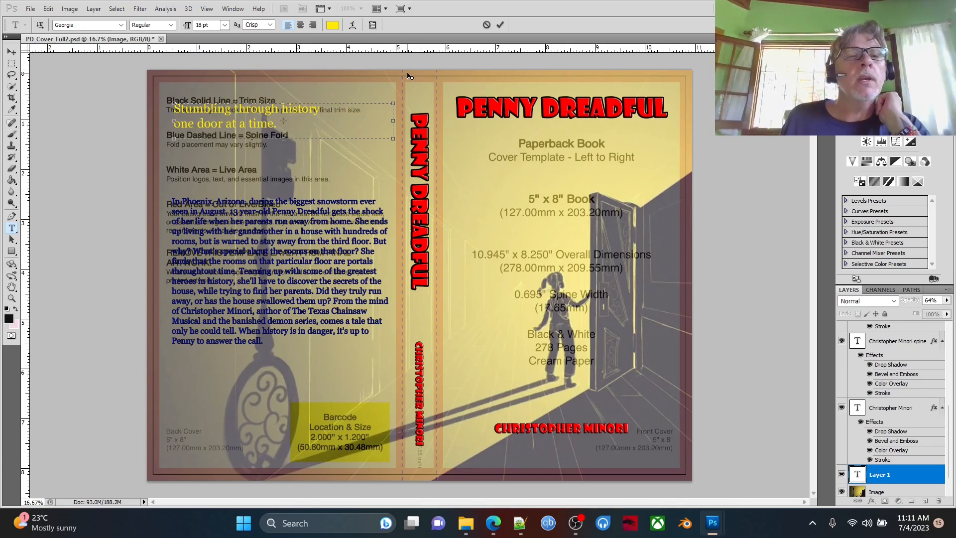
left_click(301, 25)
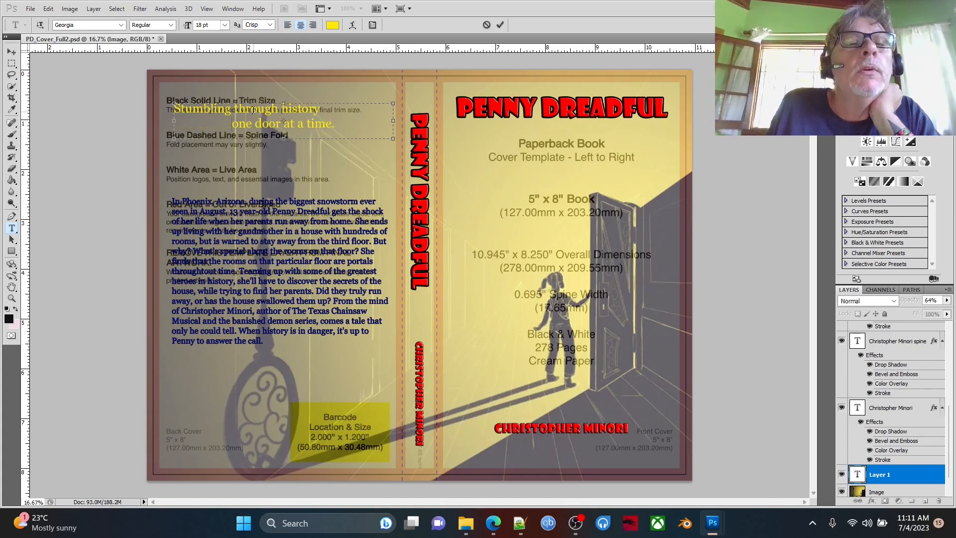
left_click(301, 25)
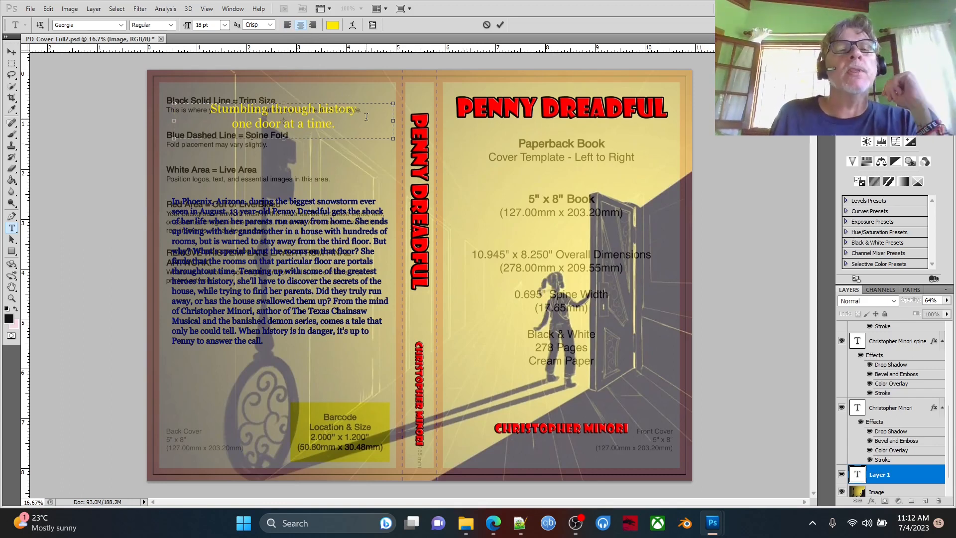
left_click(498, 23)
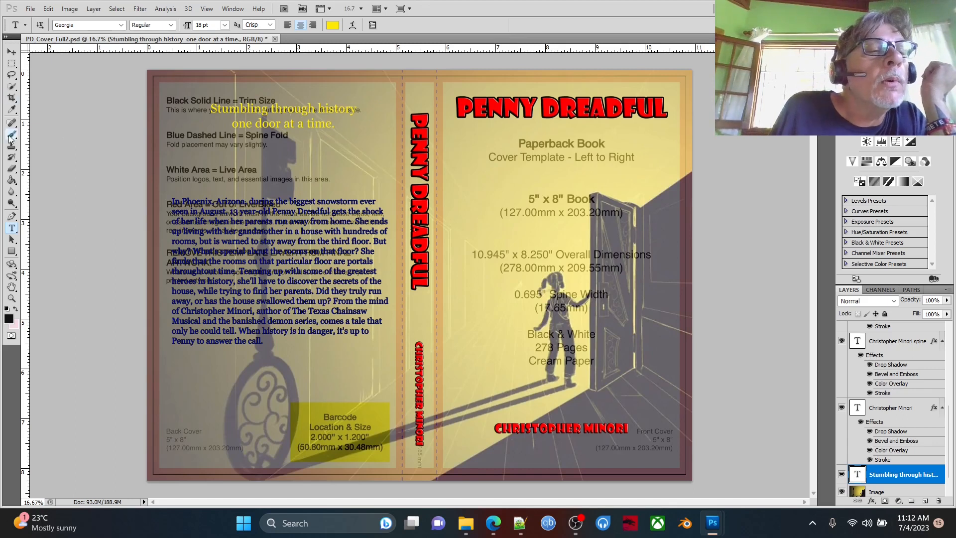
Move the tagline slightly left at the same height so it sits centred above the description.
left_click(12, 51)
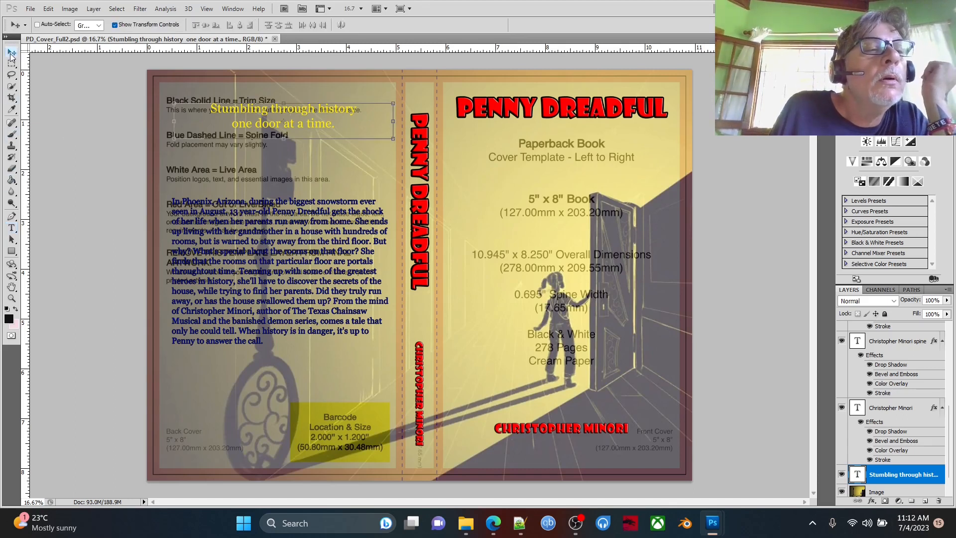
left_click_drag(304, 119, 291, 119)
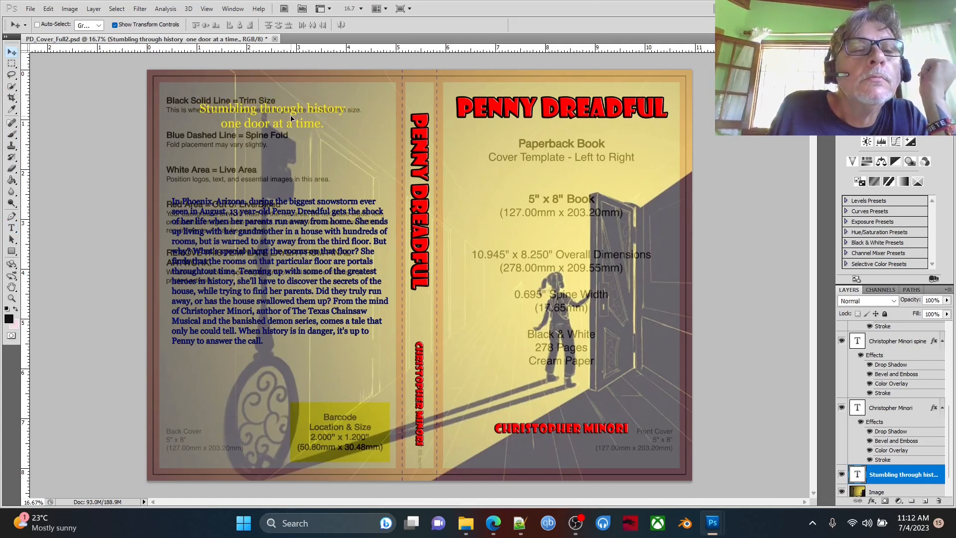
left_click_drag(292, 119, 292, 118)
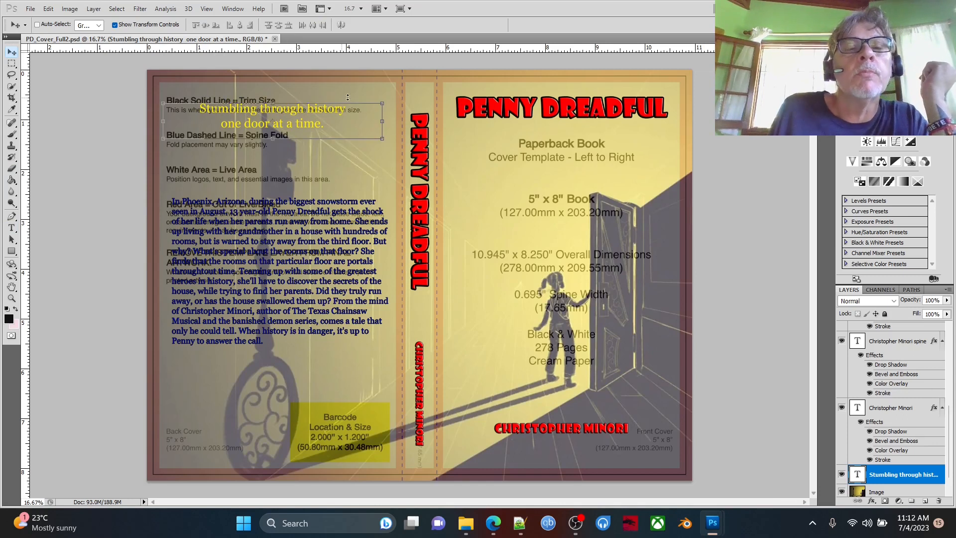
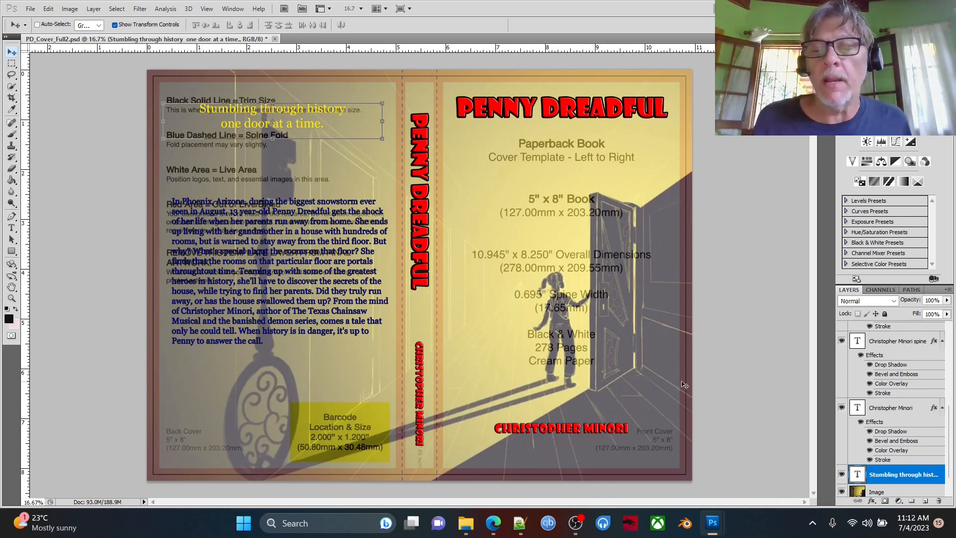
Restore the Image layer's opacity to 100% to hide the cover template again.
scroll(927, 475, "down", 1)
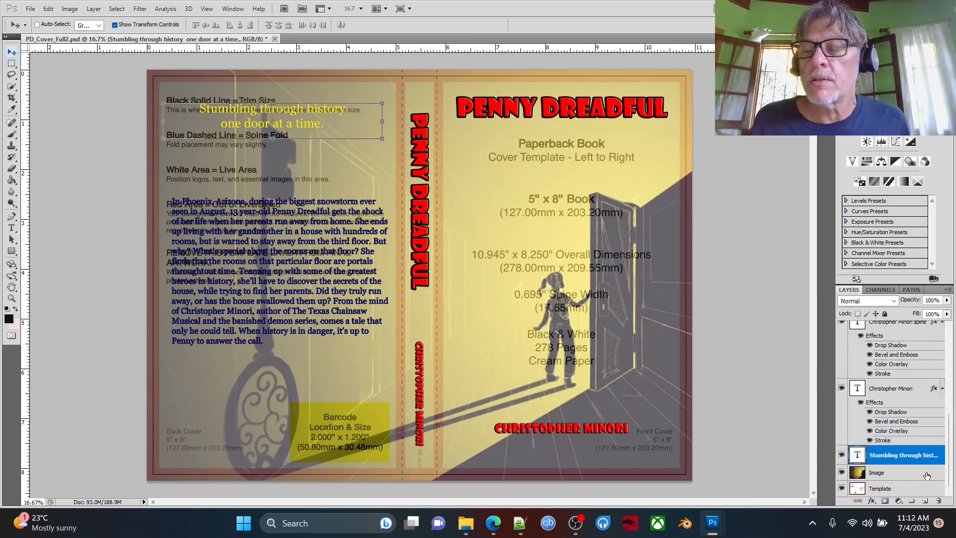
left_click(917, 474)
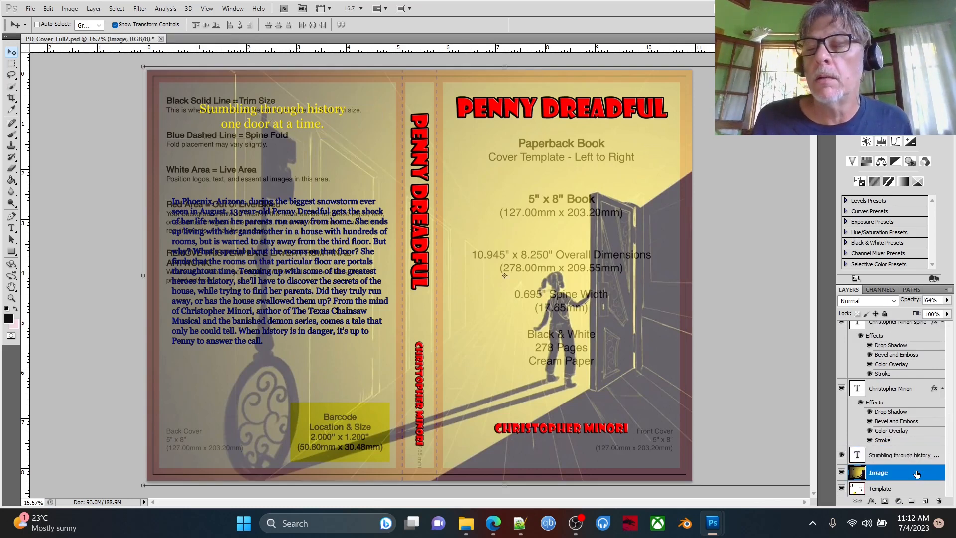
double_click(917, 475)
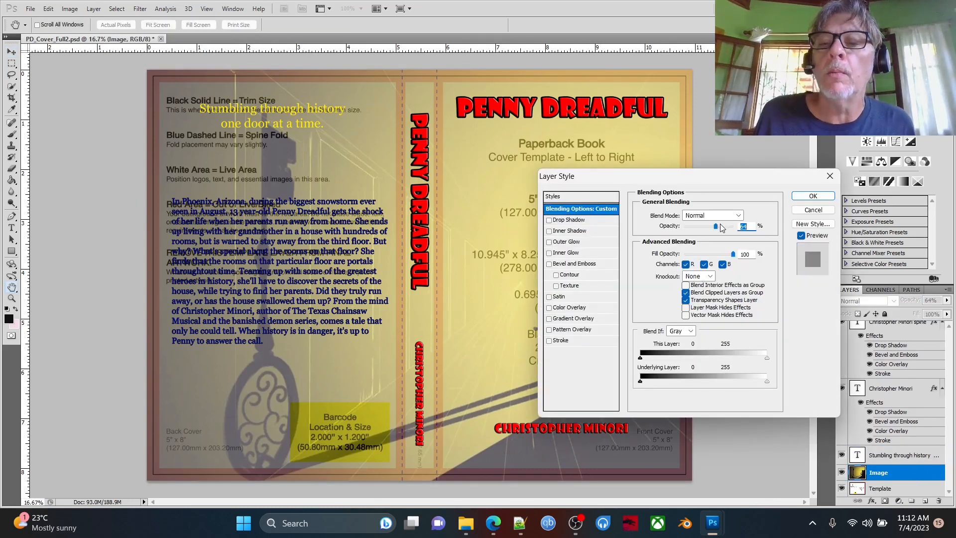
left_click_drag(723, 227, 734, 227)
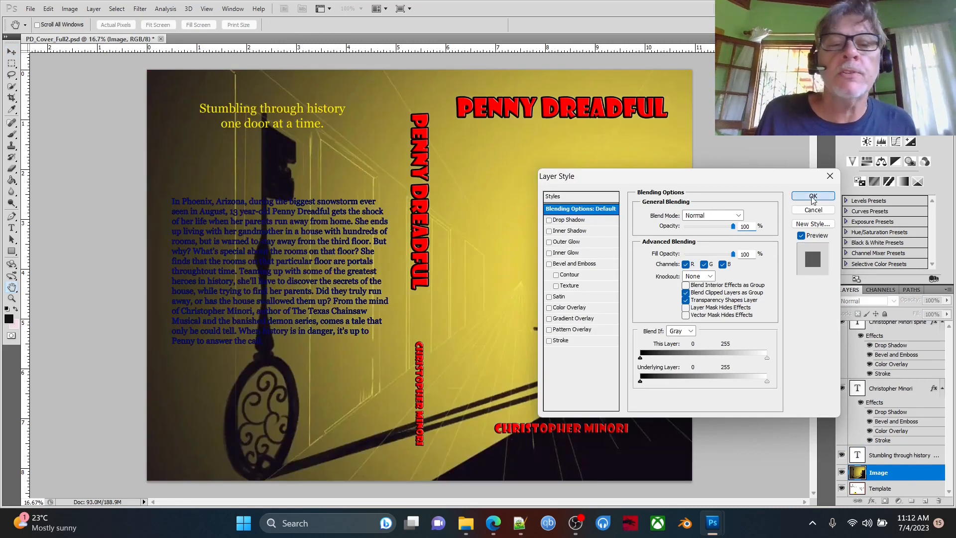
left_click(813, 197)
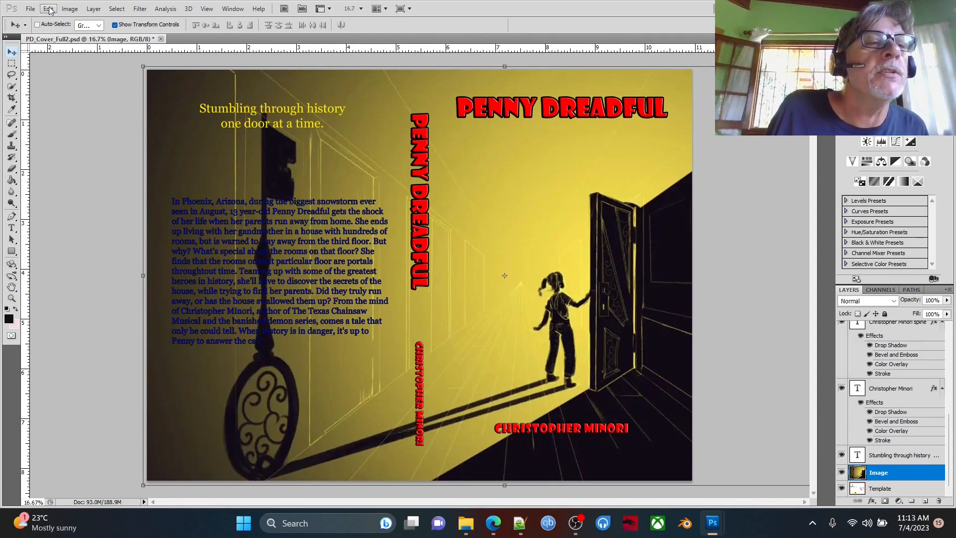
Save the layered cover in the Cover folder as a new Photoshop file named PD_Cover_Full3.psd.
left_click(30, 10)
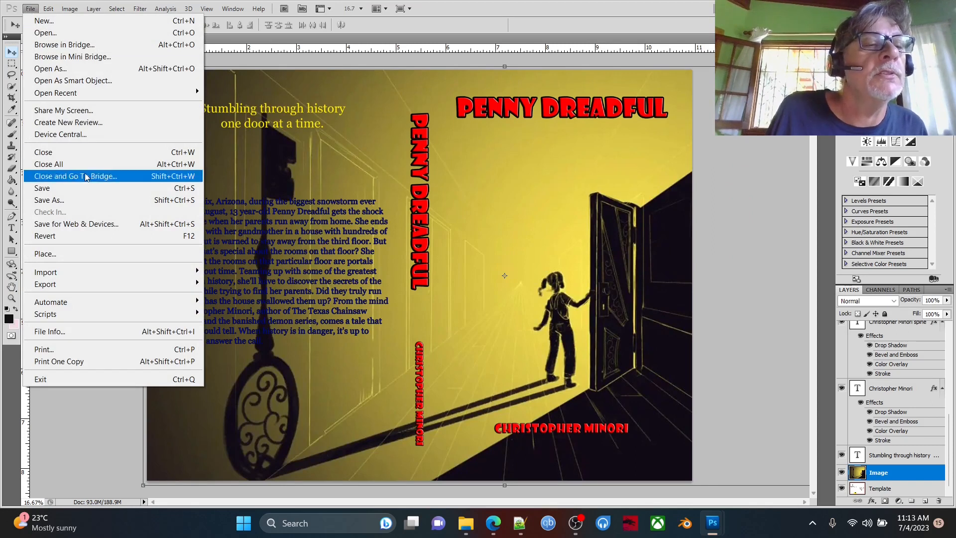
left_click(80, 201)
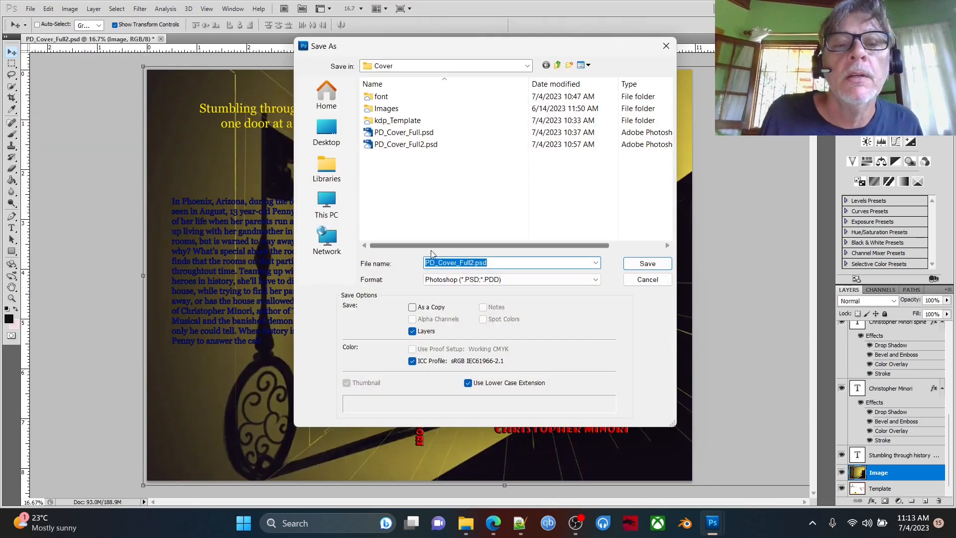
left_click(473, 263)
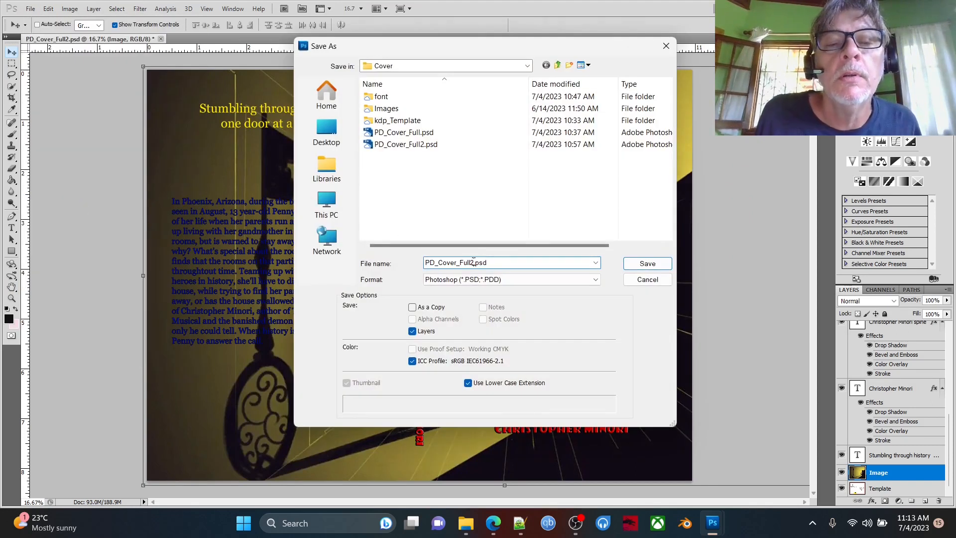
key("BackSpace")
type("3")
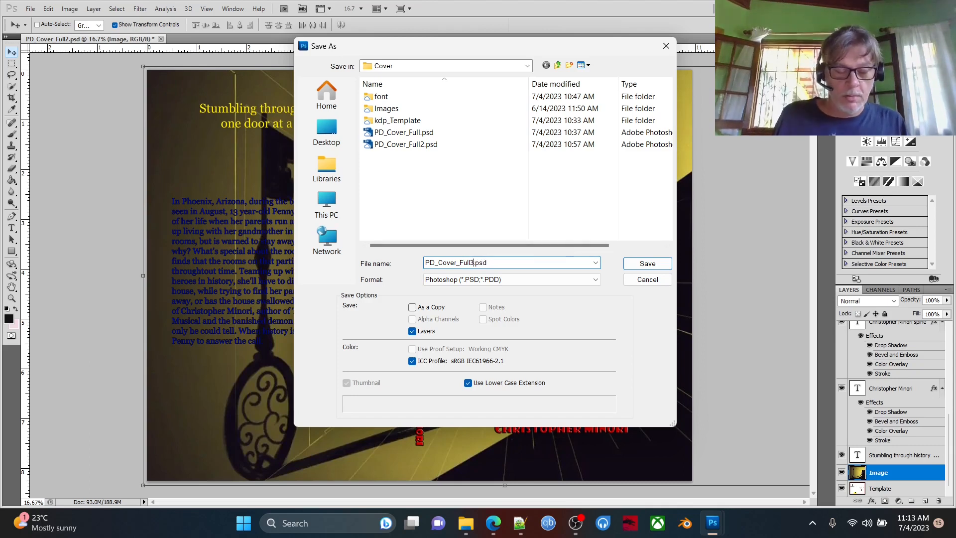
left_click(648, 263)
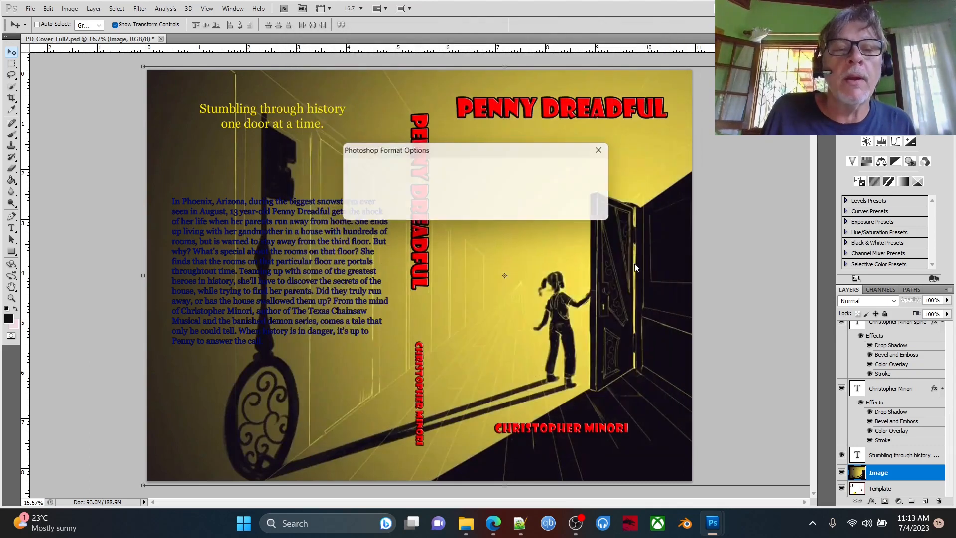
left_click(595, 167)
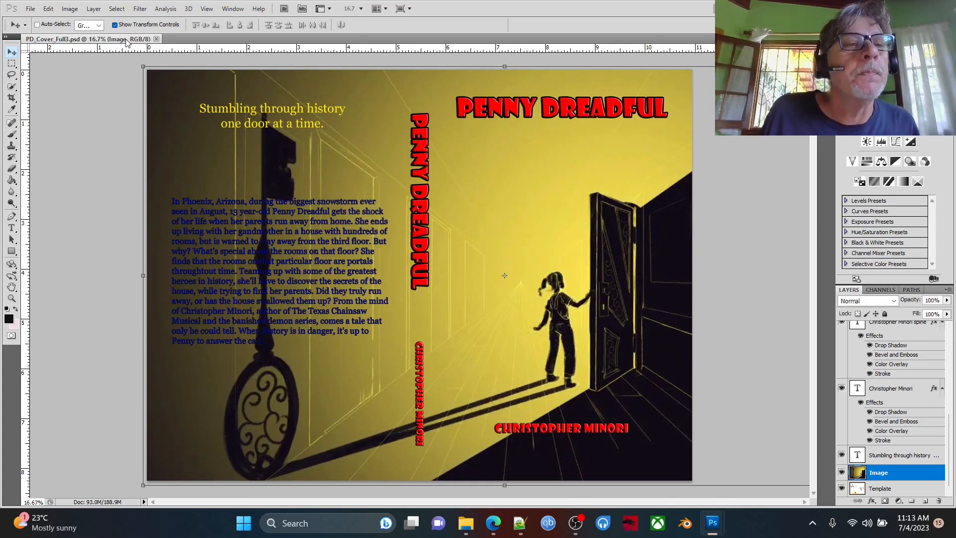
Save a JPEG copy of the cover as PD_Cover_Full3.jpg at High quality in Progressive format with 3 scans.
left_click(31, 9)
left_click(109, 201)
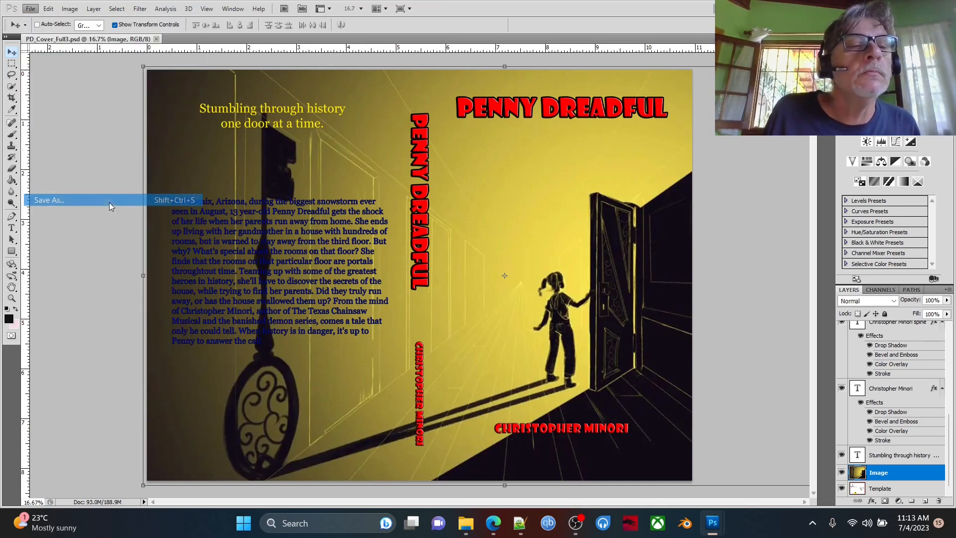
left_click(508, 280)
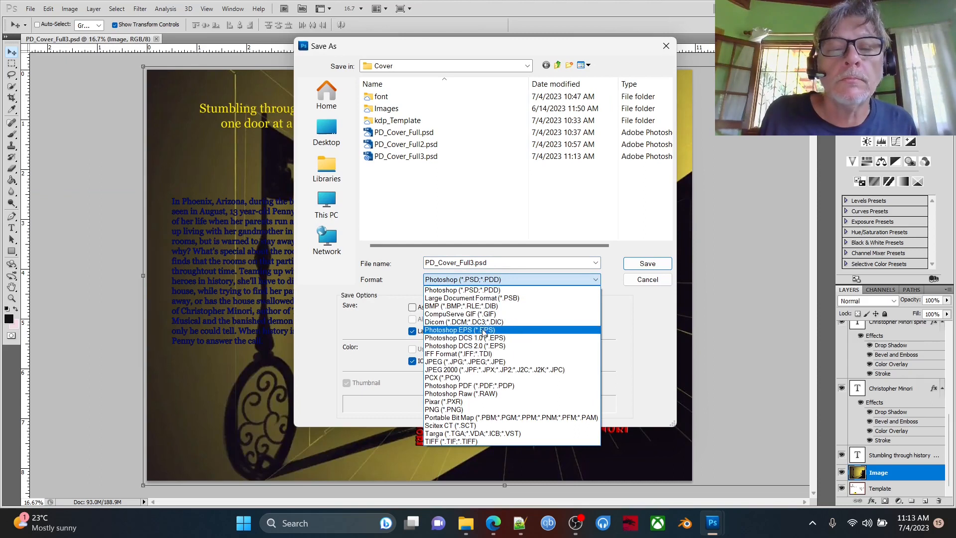
left_click(480, 362)
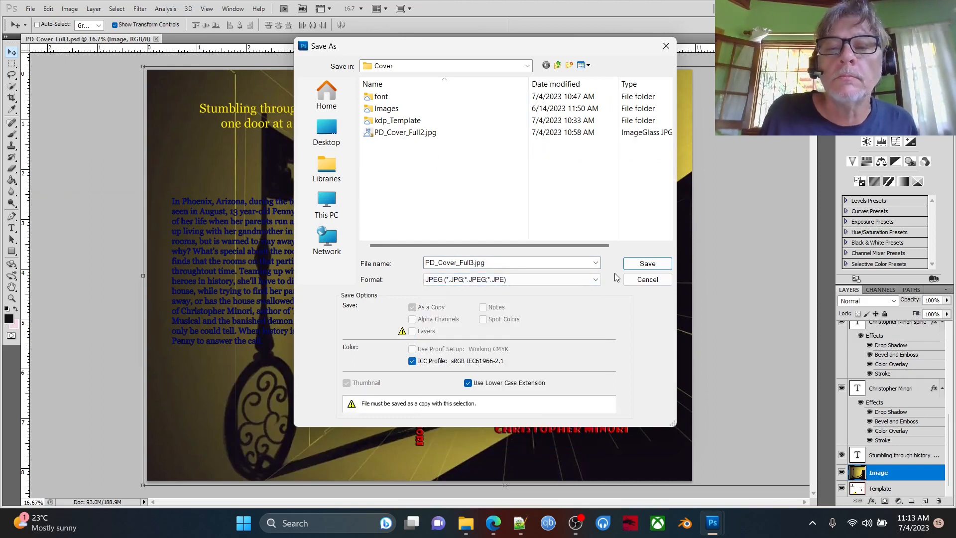
left_click(648, 264)
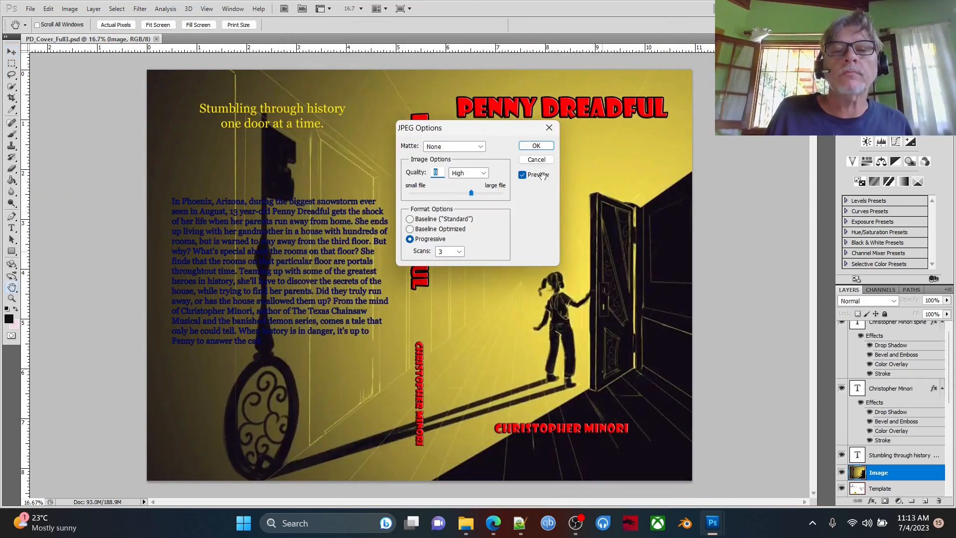
left_click(536, 145)
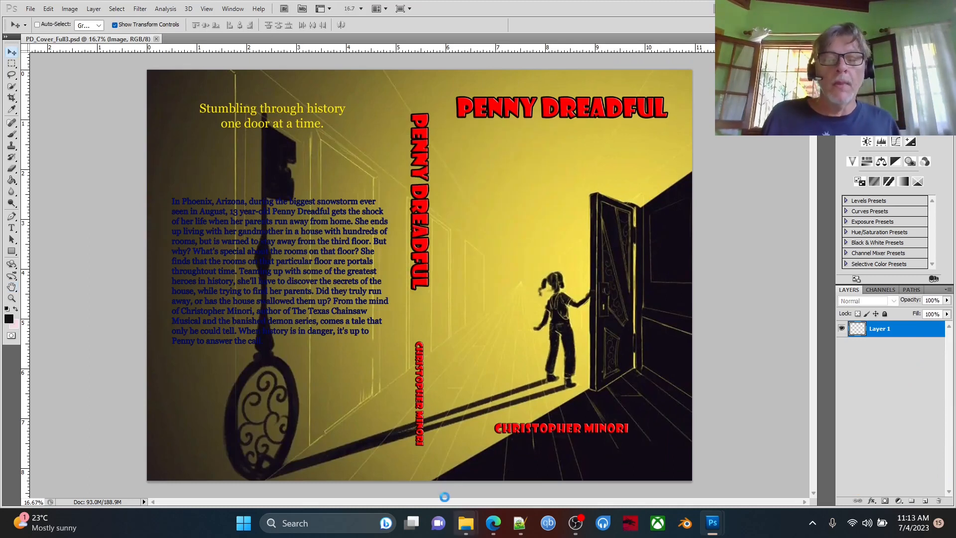
Switch to the Cover folder in File Explorer and open the exported PD_Cover_Full3.jpg for viewing.
mouse_move(466, 523)
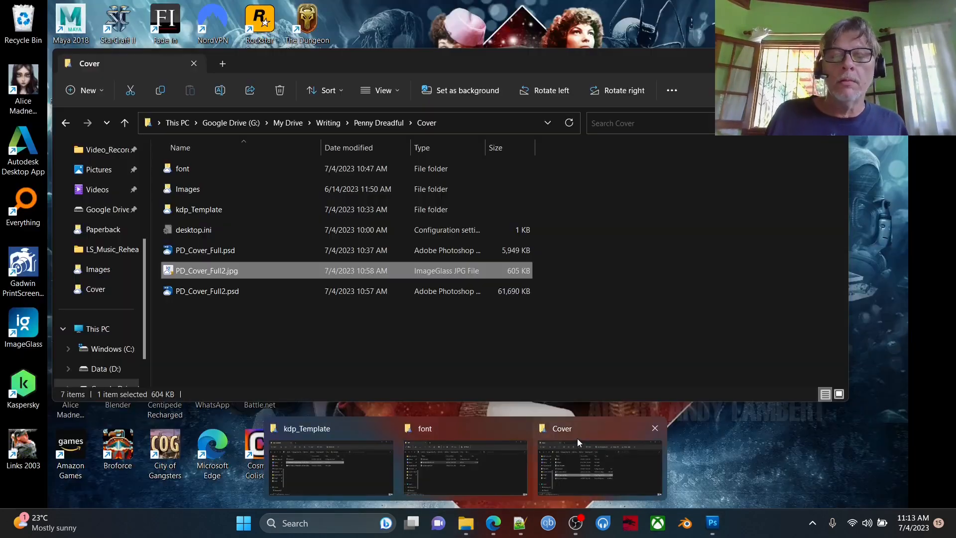
left_click(578, 438)
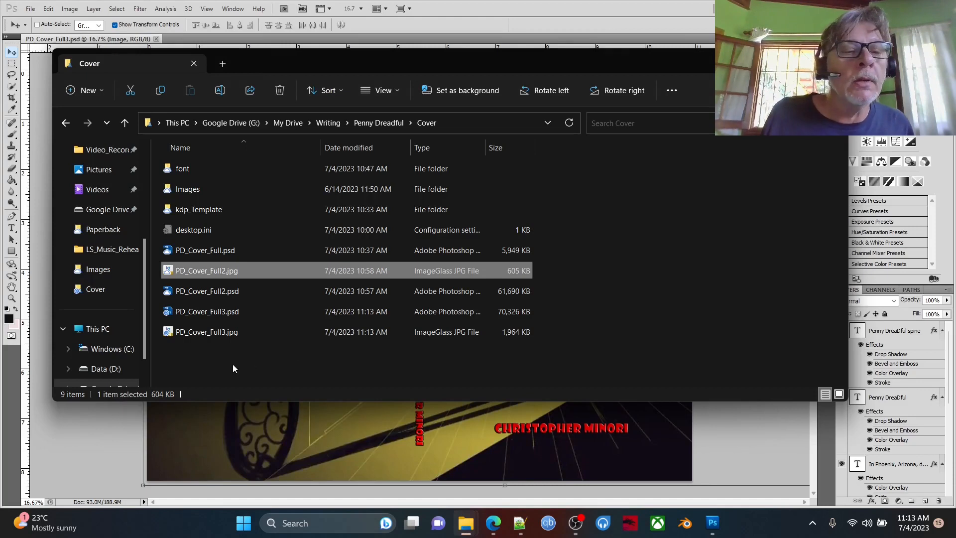
left_click(222, 333)
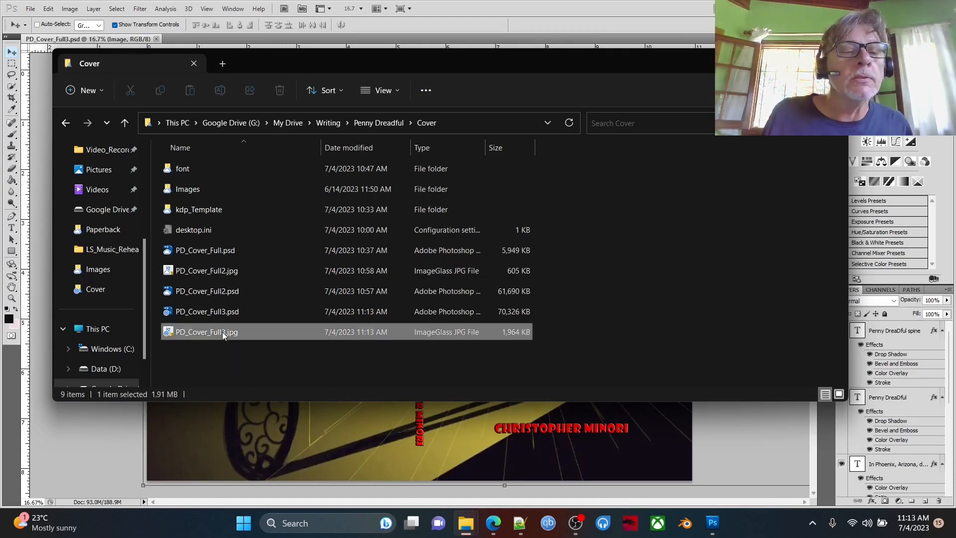
double_click(222, 332)
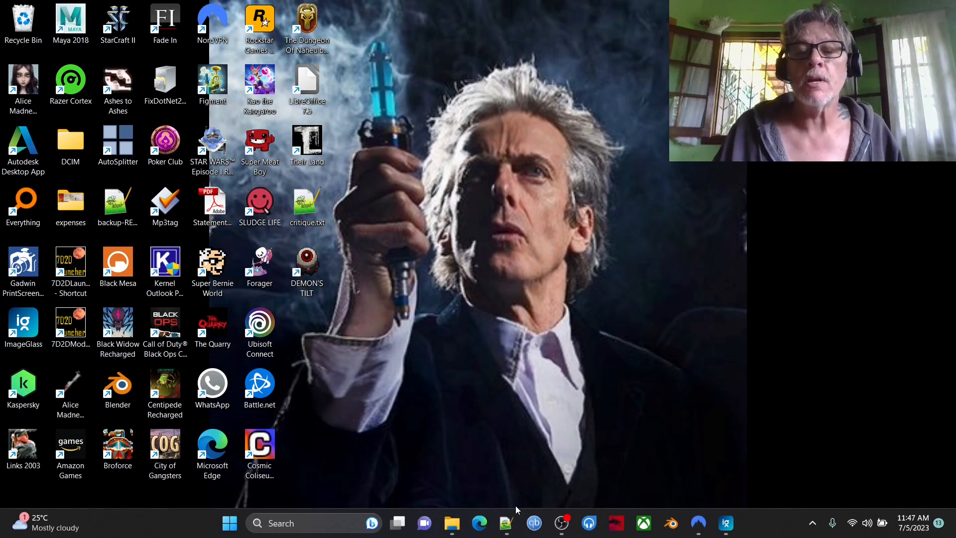
Open PD_Cover_Full_Final.jpg from the Cover folder in File Explorer, review the full print cover and close the image.
mouse_move(456, 525)
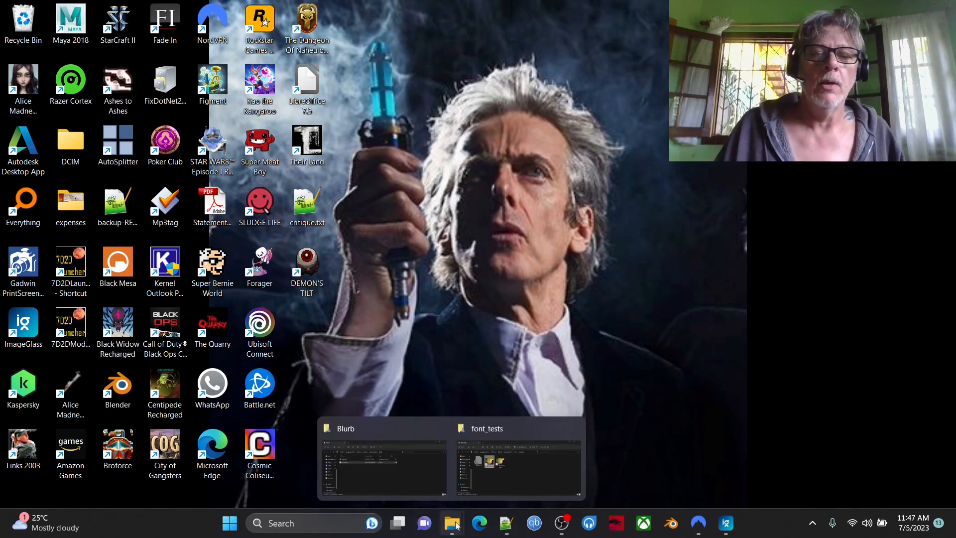
left_click(407, 425)
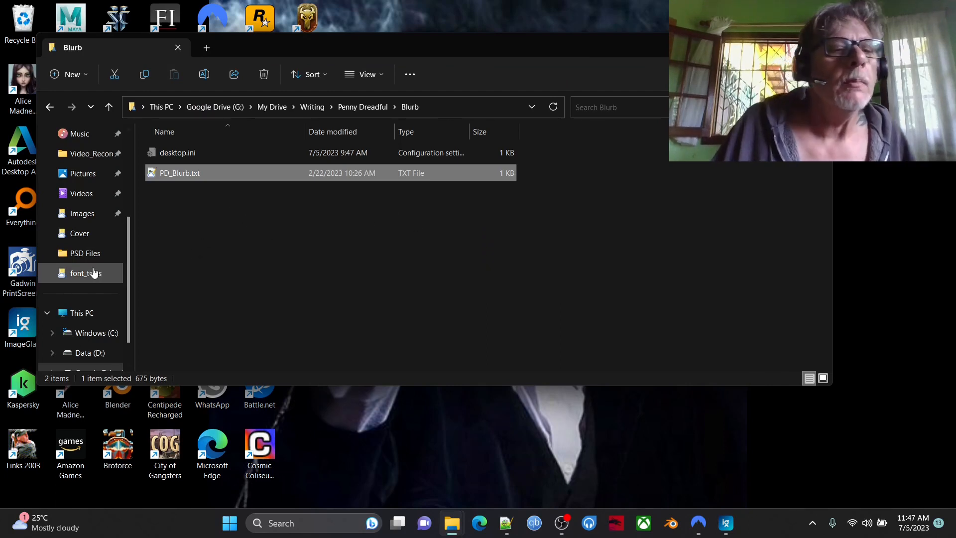
left_click(85, 242)
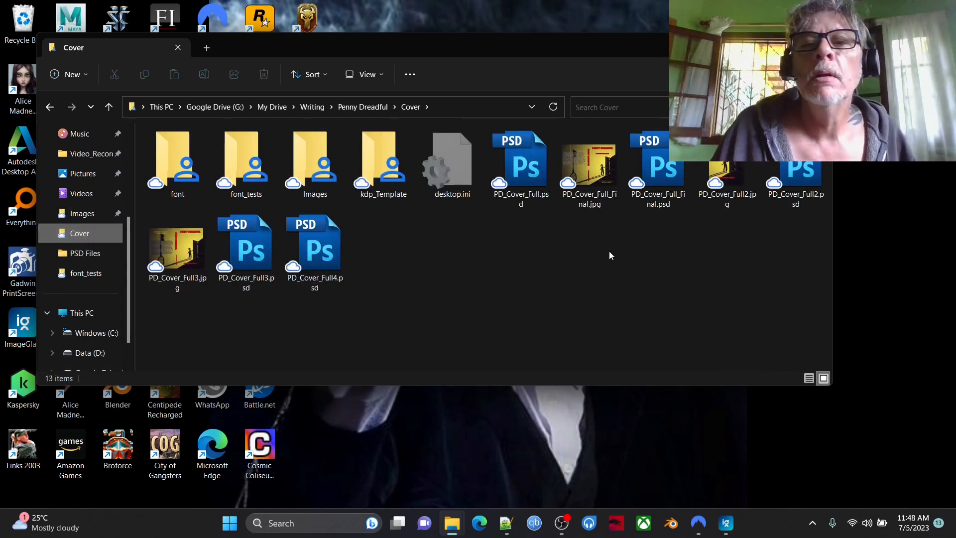
double_click(606, 172)
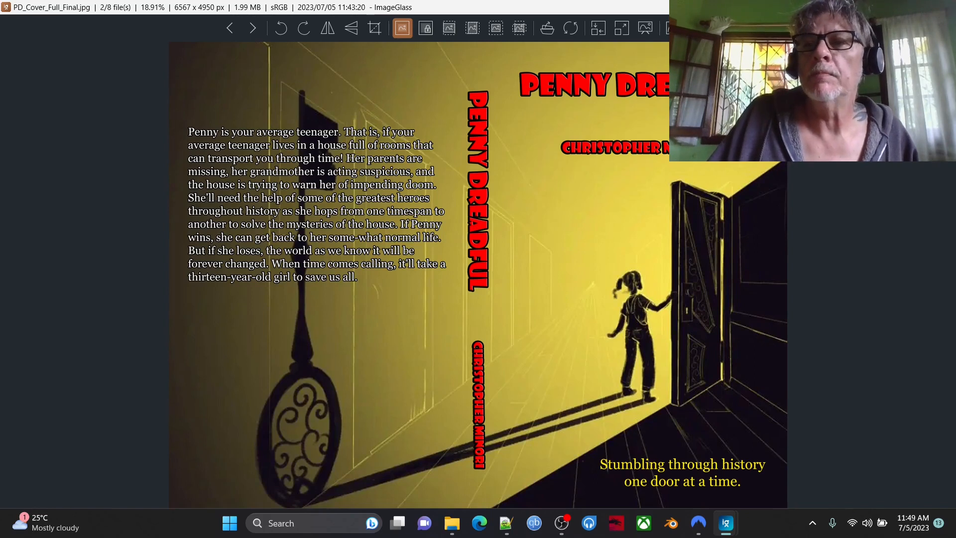
left_click(884, 7)
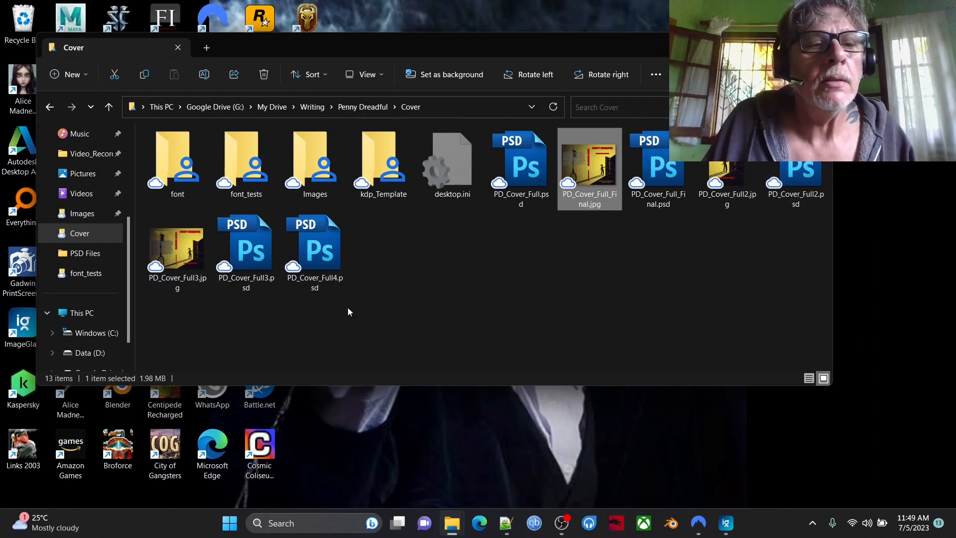
Open PD_Cover_kindle_Final.jpg from the Cover subfolder of Penny Dreadful's Kindle folder, review it and return to the folder.
left_click(362, 108)
double_click(170, 301)
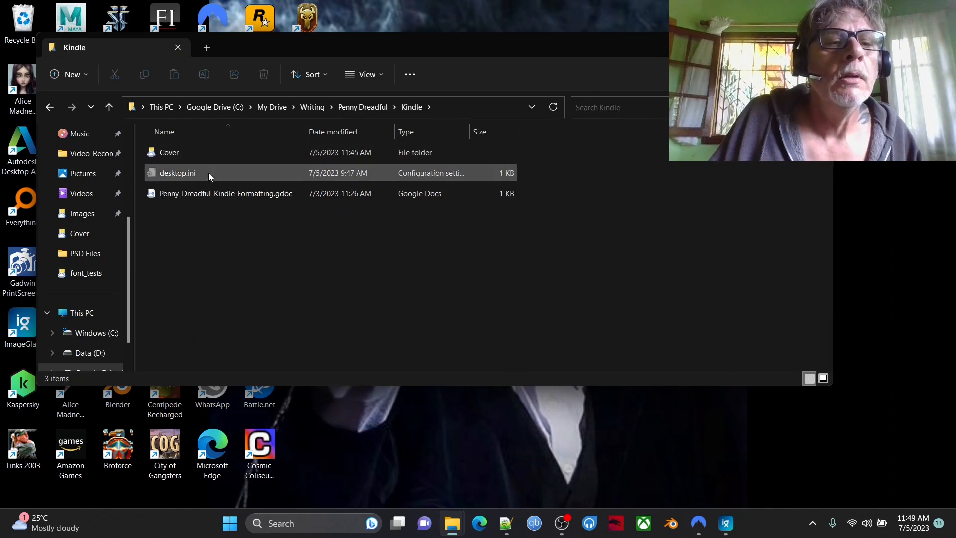
double_click(167, 152)
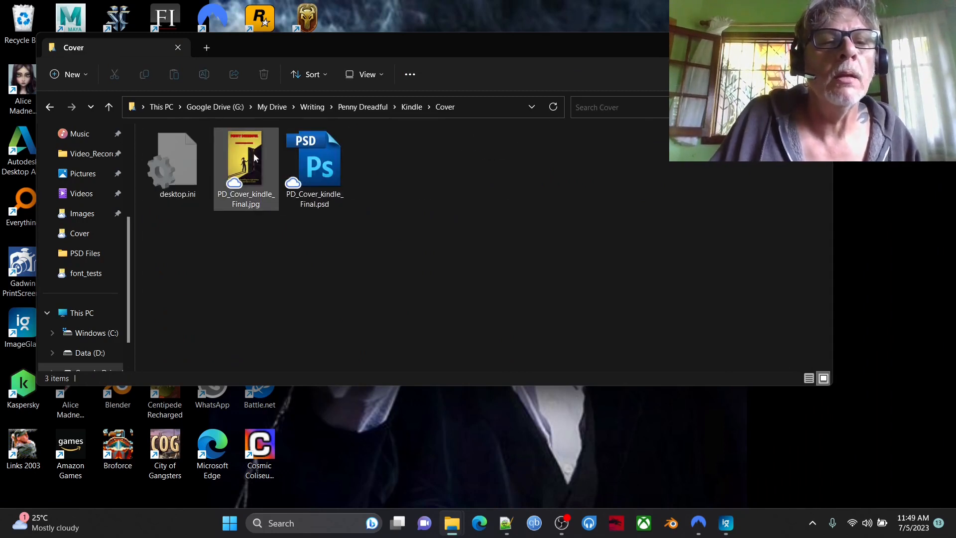
double_click(242, 157)
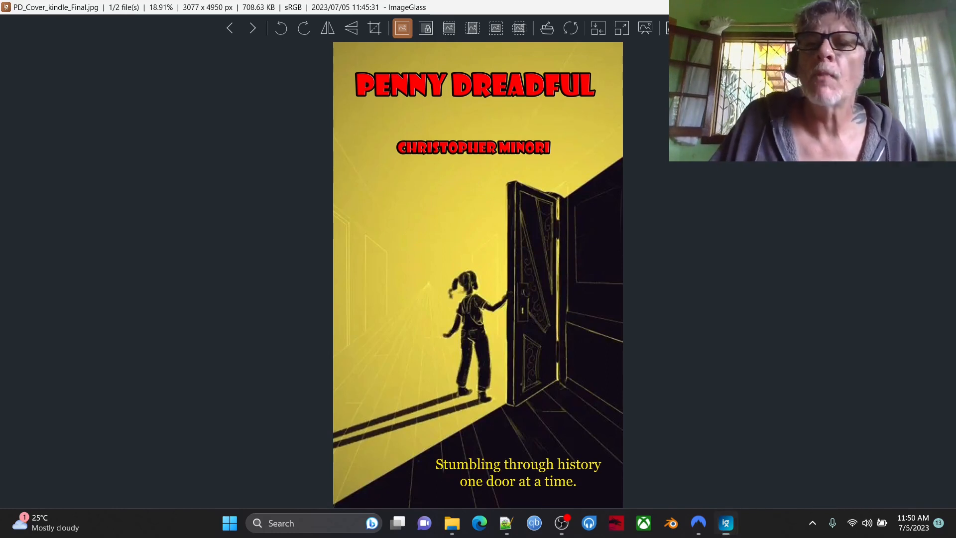
key("alt+Tab")
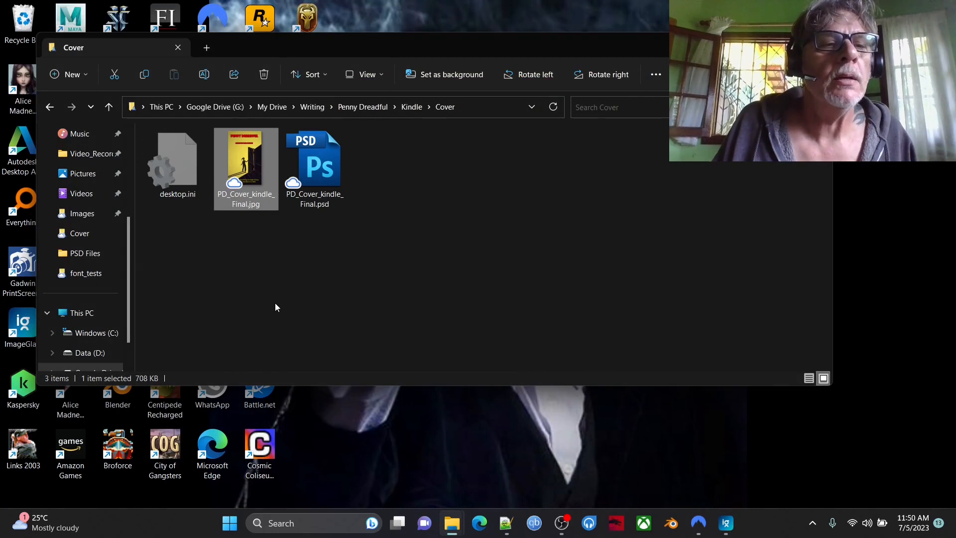
Go back up to the Penny Dreadful folder and check the Cover subfolder inside Paperback.
key("alt+Up")
key("alt+Up")
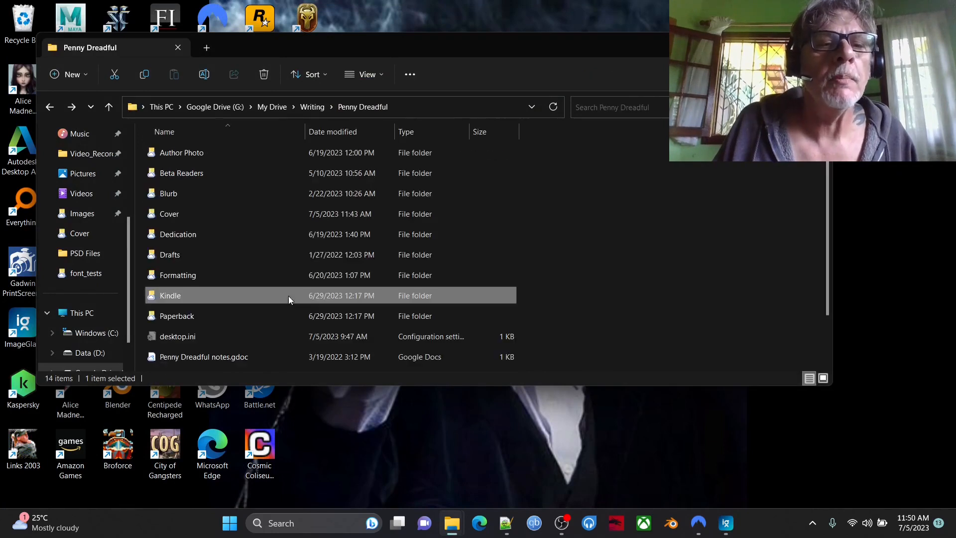
double_click(211, 315)
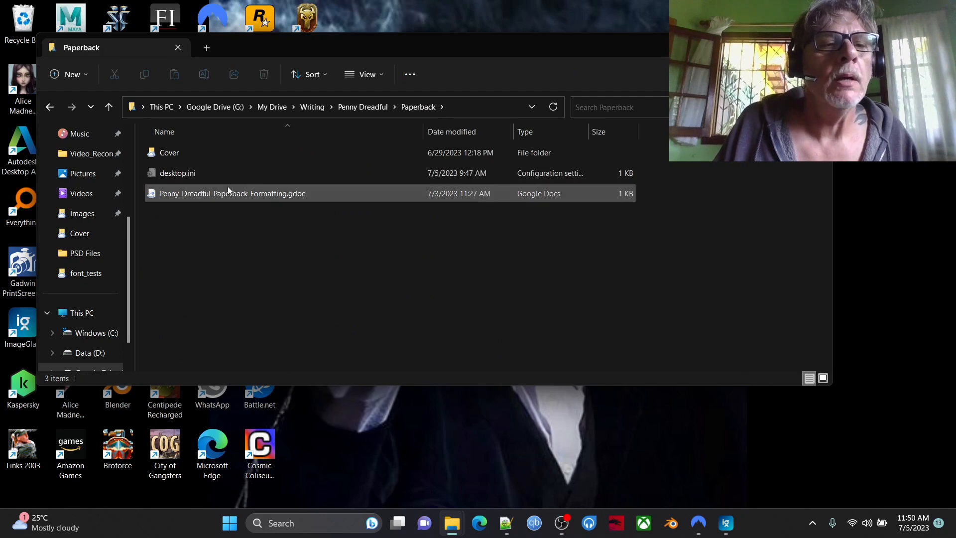
double_click(199, 158)
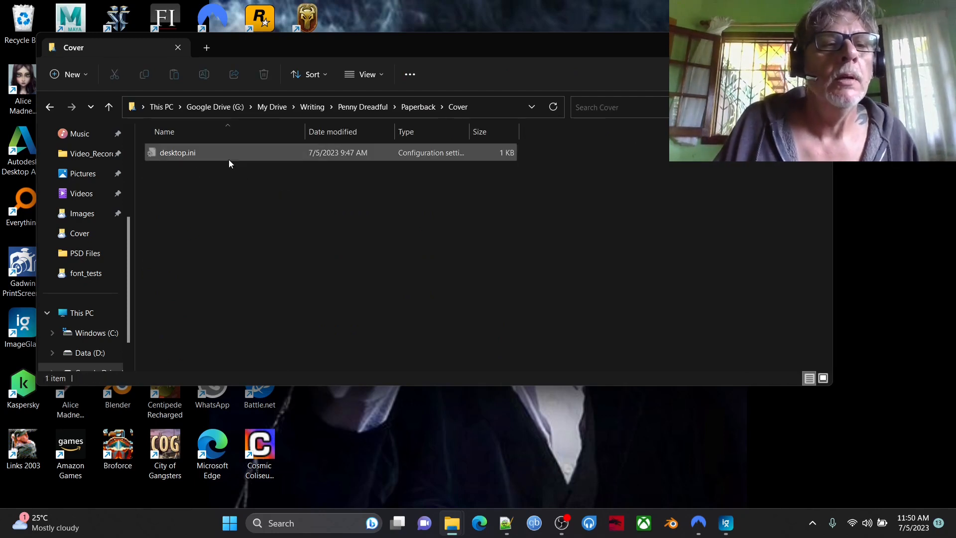
Return to Penny Dreadful's main Cover folder and reopen PD_Cover_Full_Final.jpg.
key("BackSpace")
key("BackSpace")
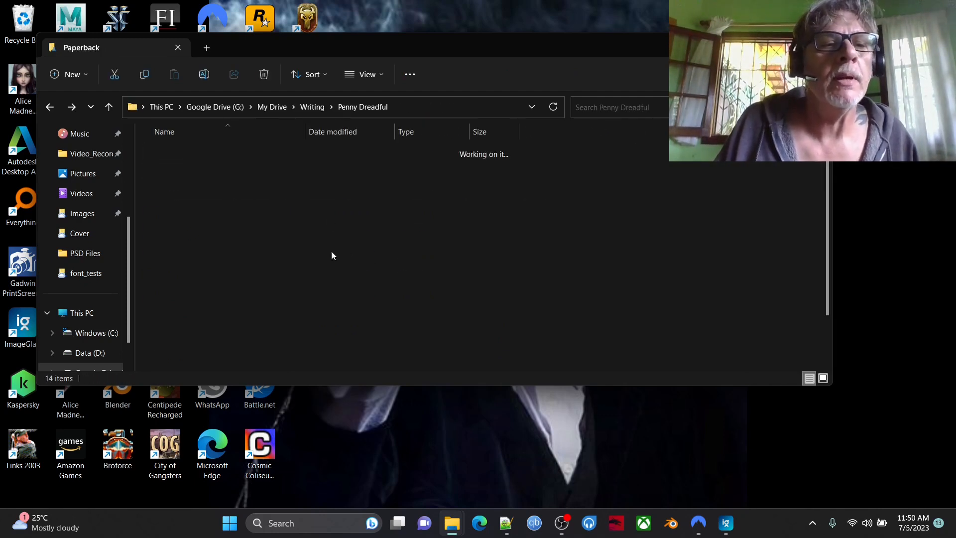
double_click(180, 215)
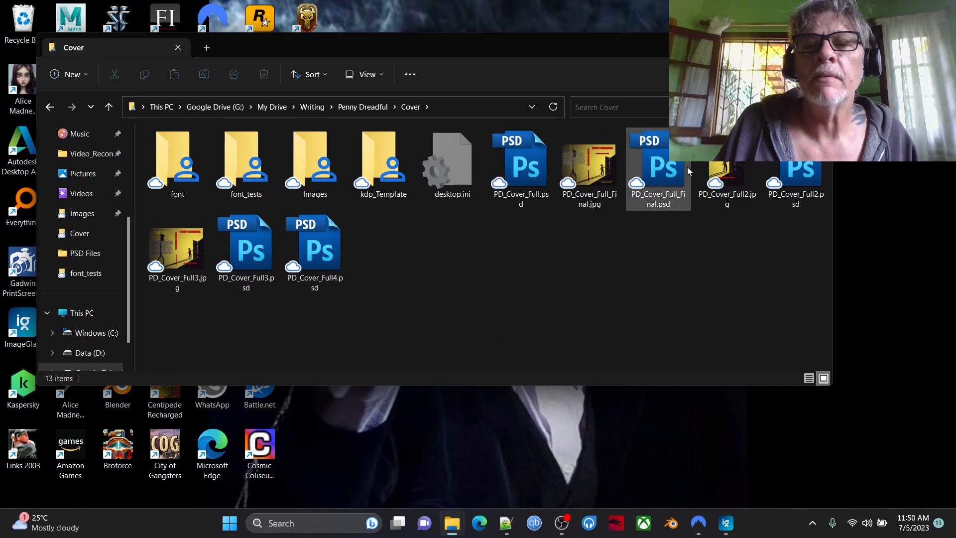
double_click(598, 174)
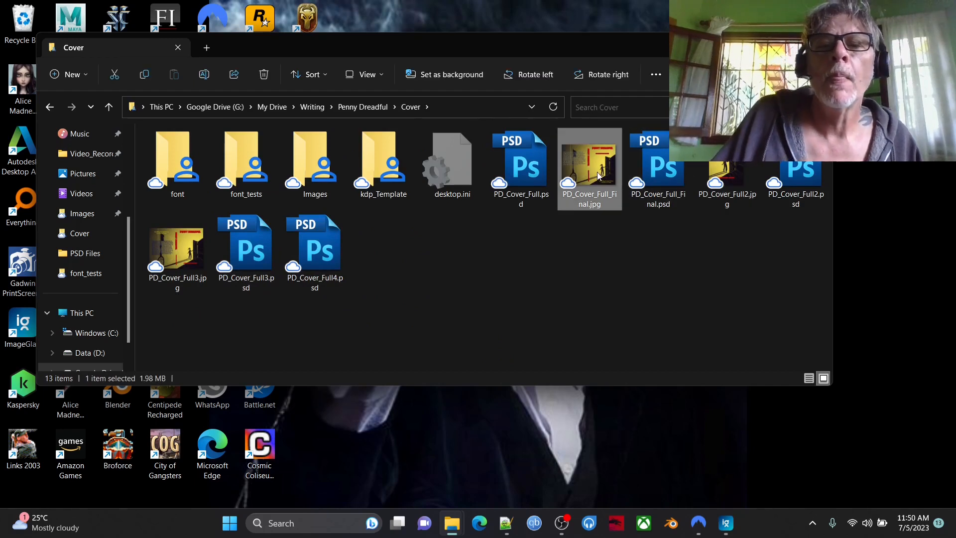